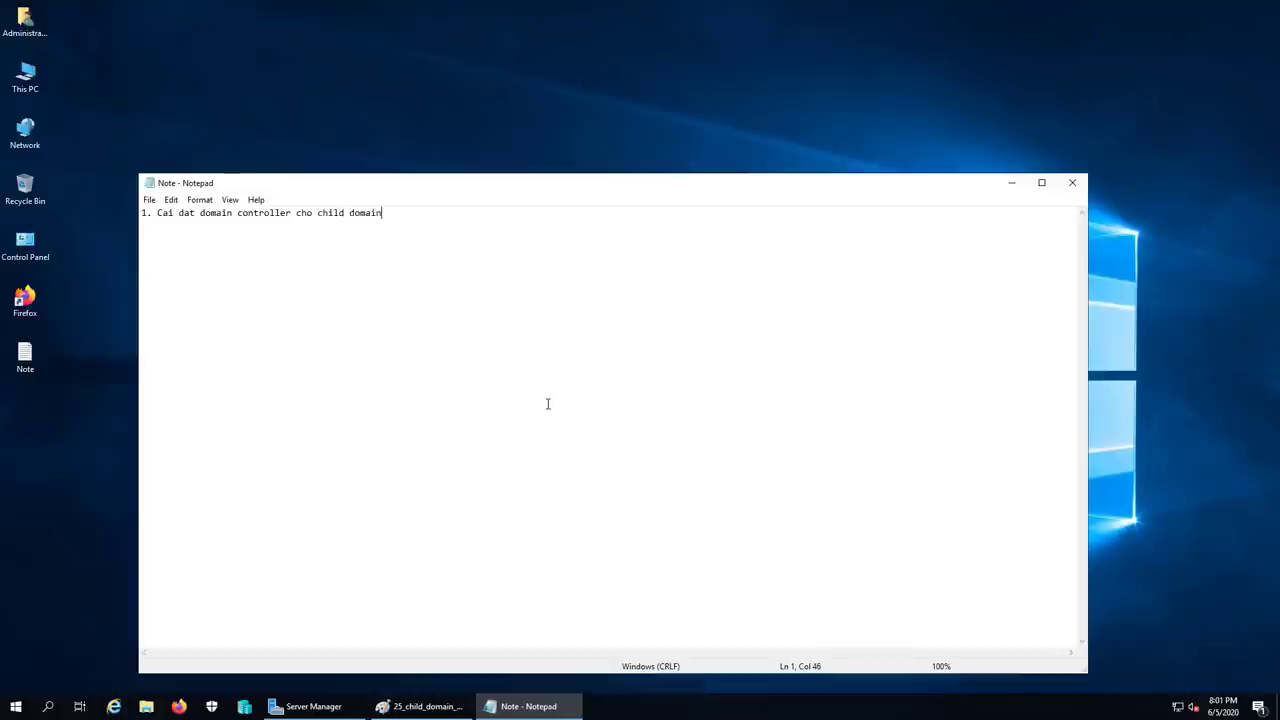
- Complete the first note line with the child domain name '(saigon.vietcloud.vn)'
type("domain (saigon.vietcloud.vn")
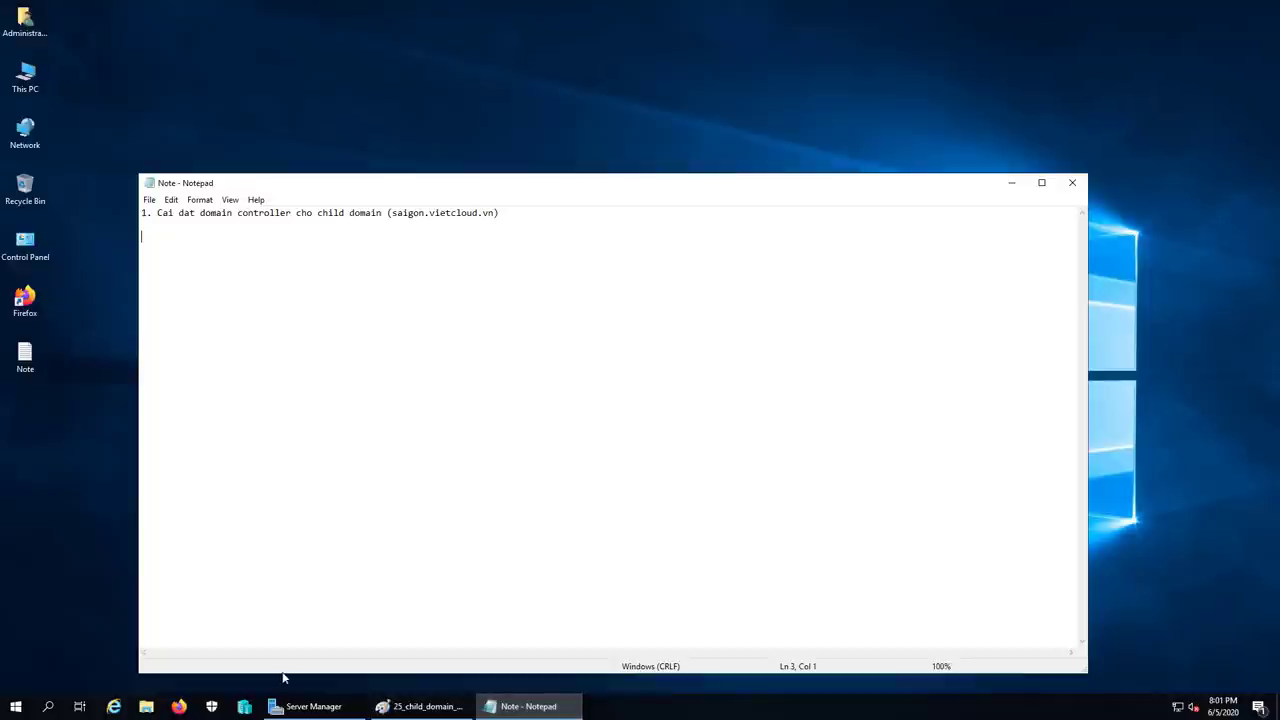
- Revert vietcloud-dc1 and vietcloud-pc1 to their previous checkpoints
left_click(244, 706)
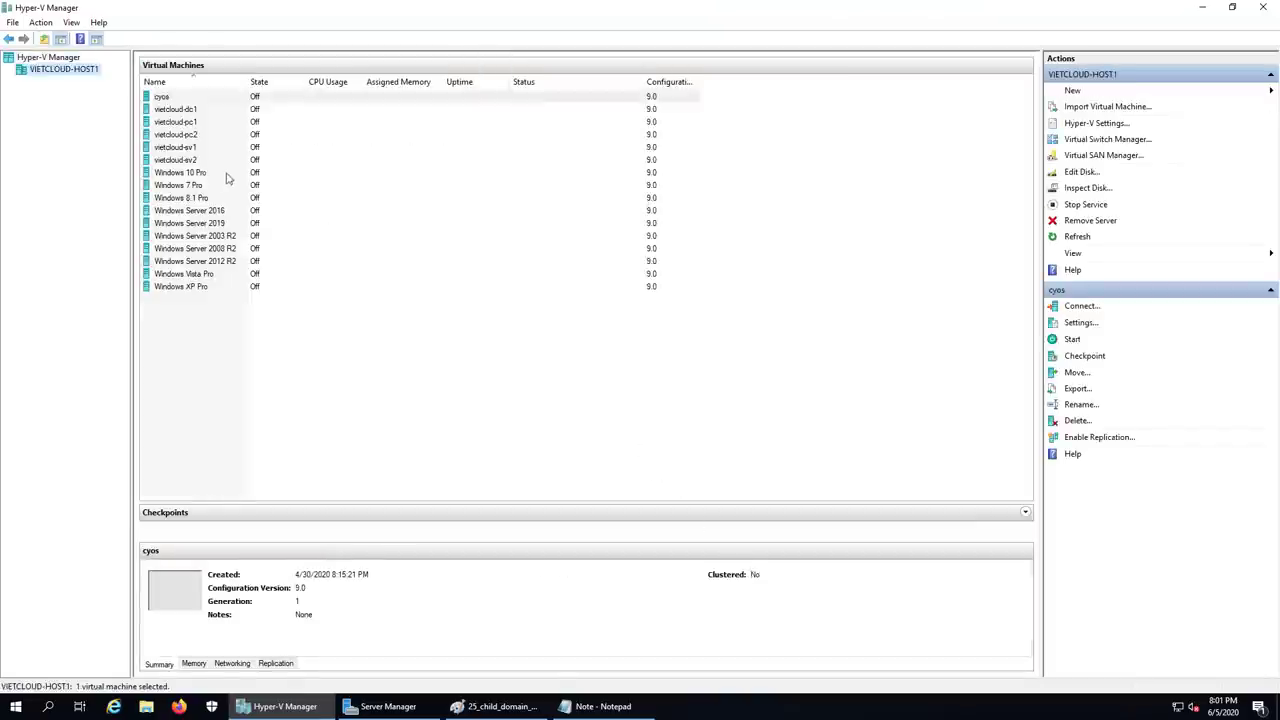
left_click(179, 110)
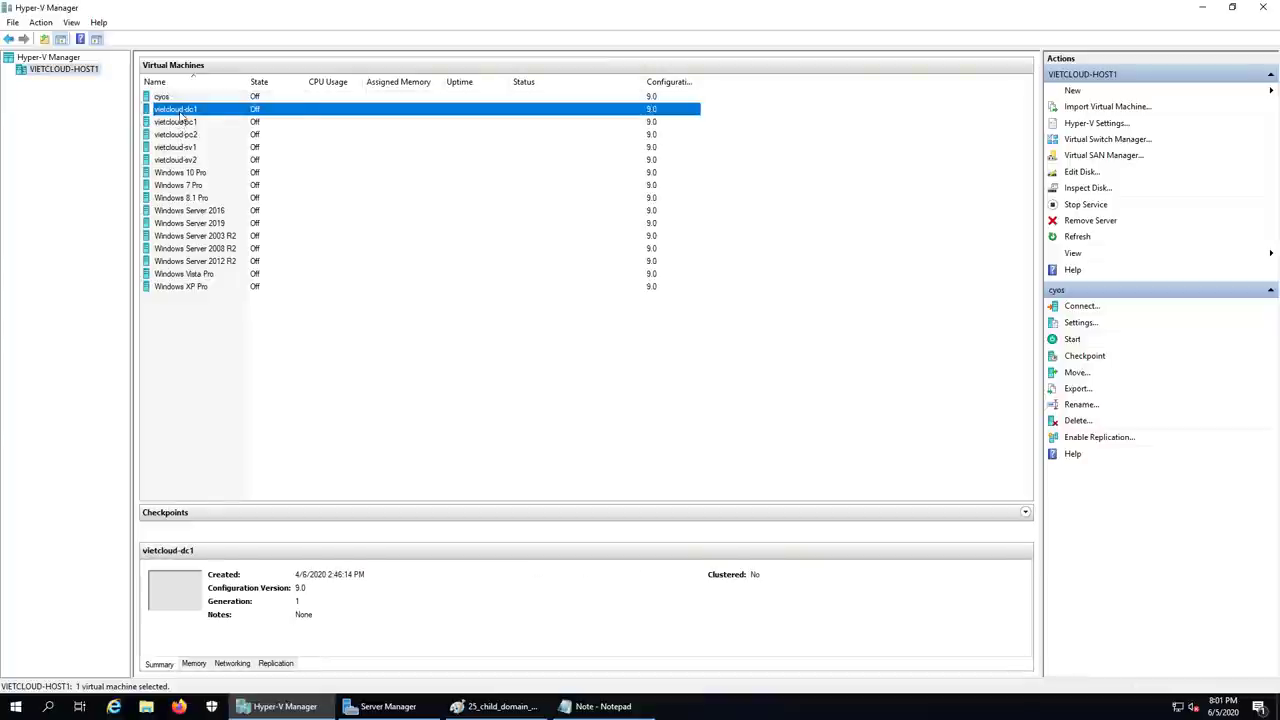
right_click(180, 111)
left_click(213, 193)
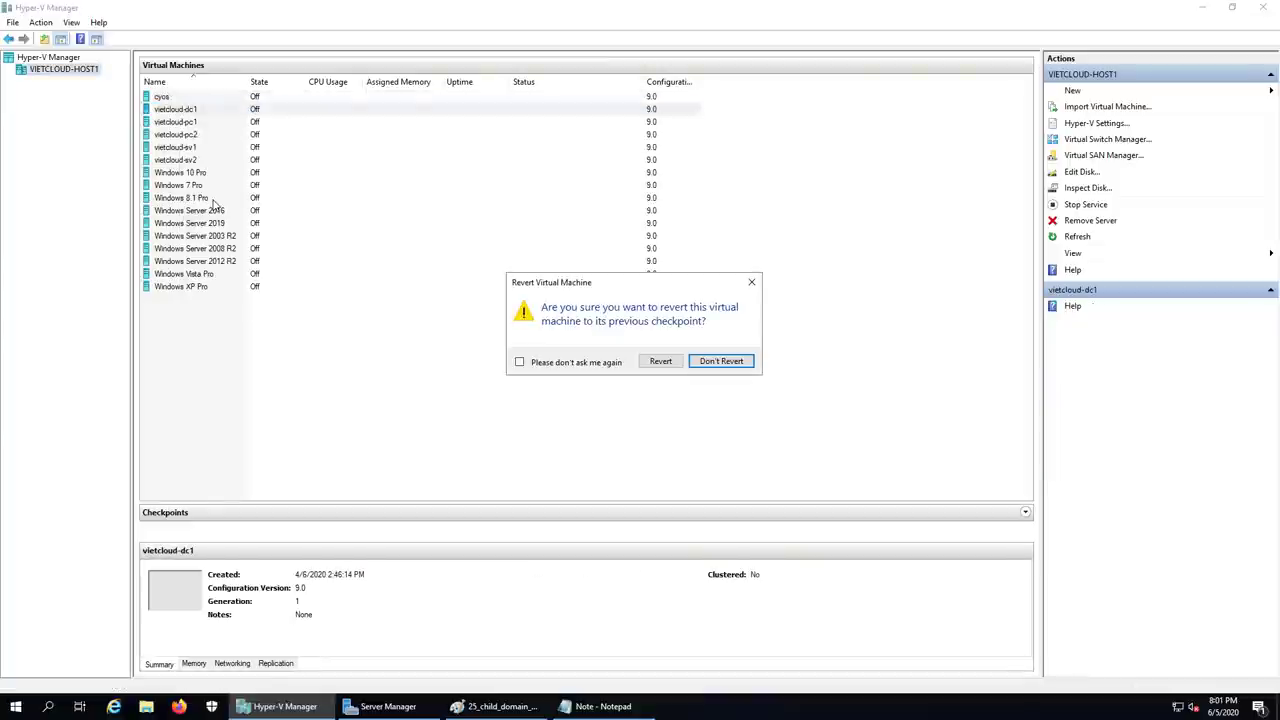
left_click(657, 360)
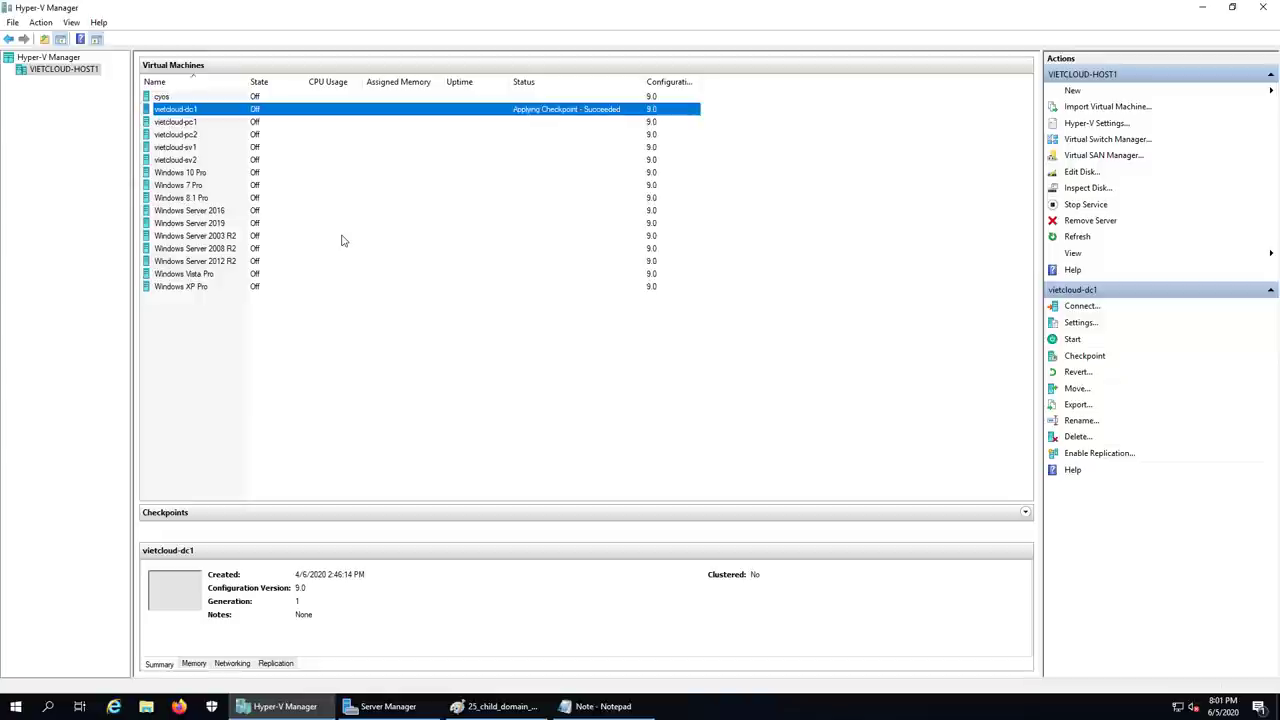
left_click(179, 122)
right_click(179, 122)
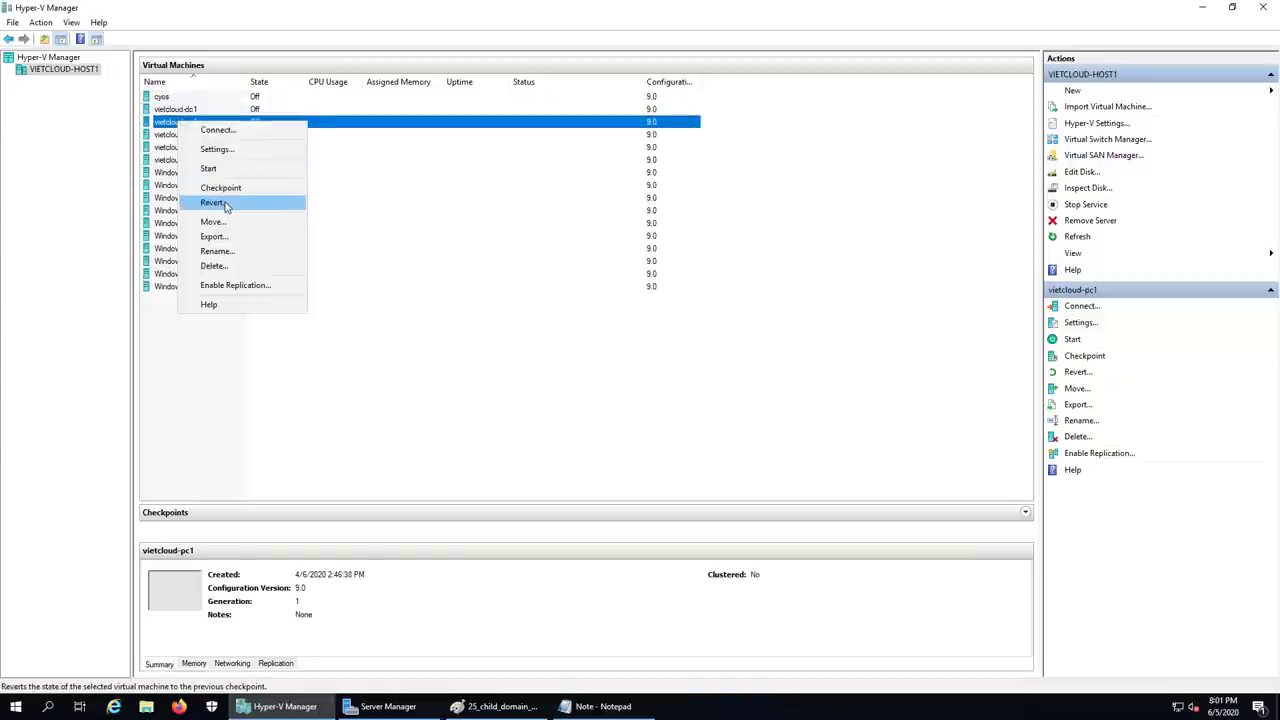
left_click(213, 203)
left_click(650, 362)
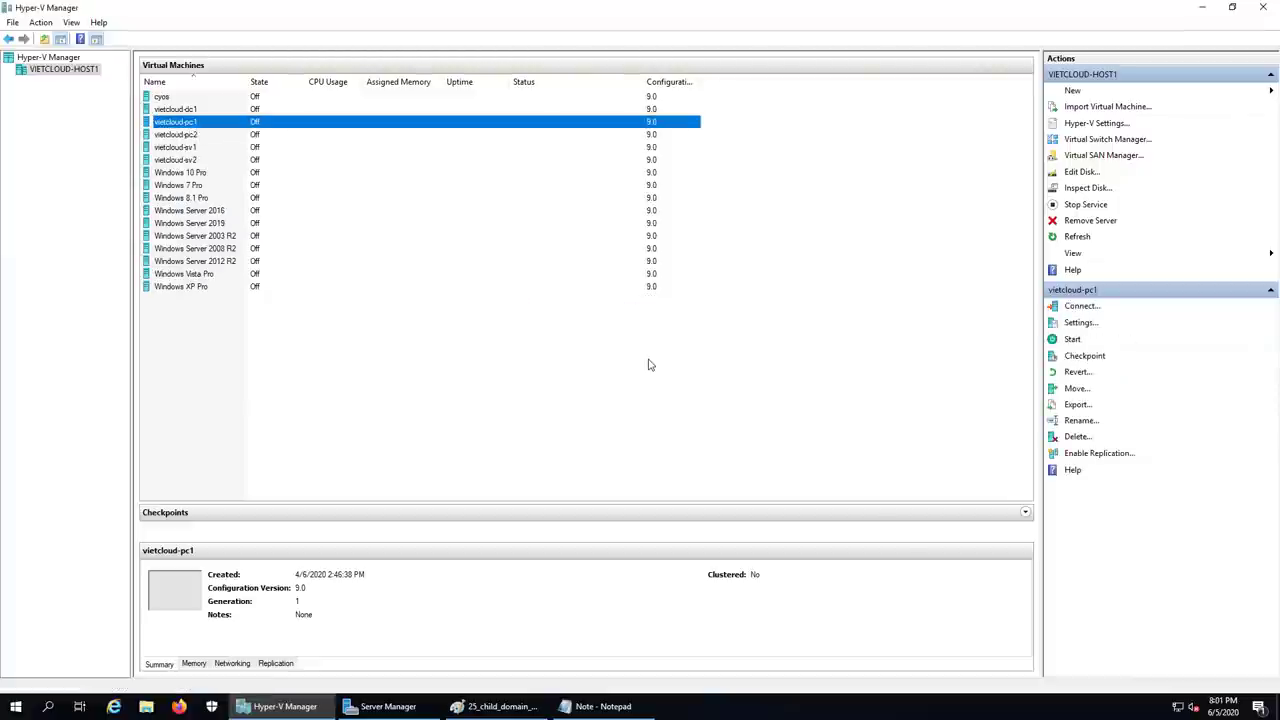
- Start vietcloud-dc1 and check the network diagram in Paint
right_click(188, 110)
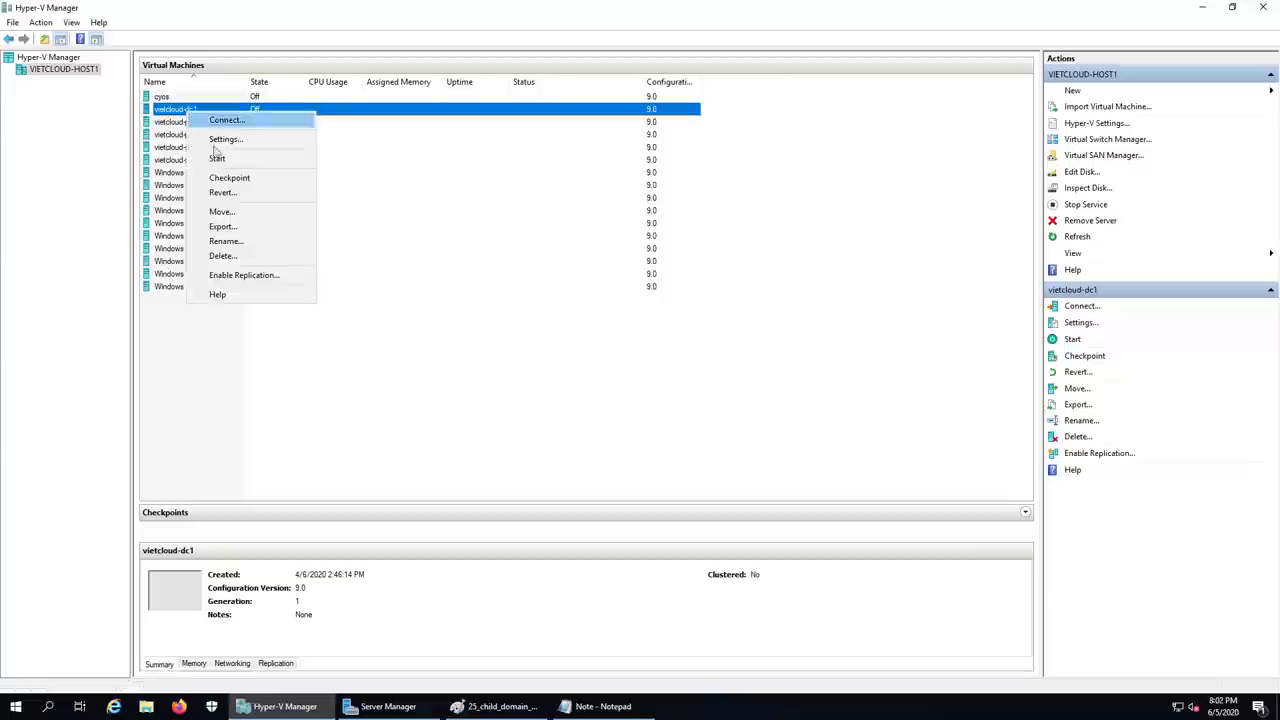
left_click(220, 158)
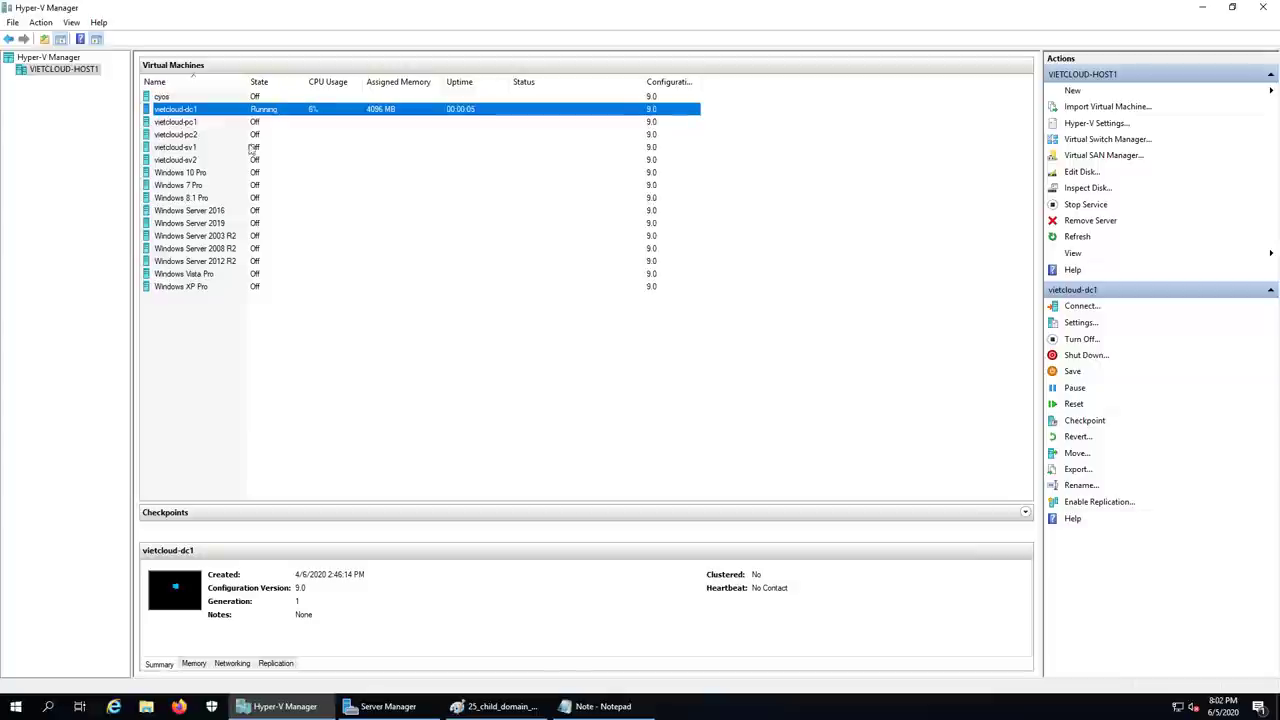
left_click(187, 123)
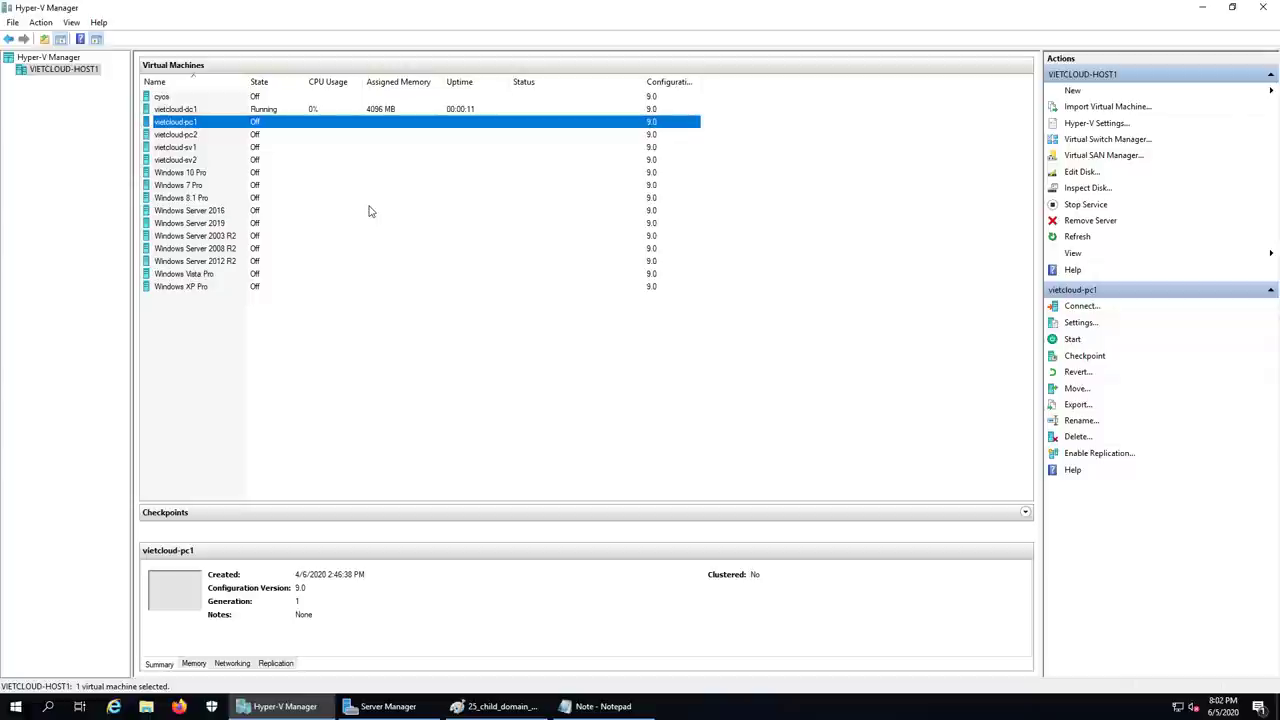
left_click(505, 706)
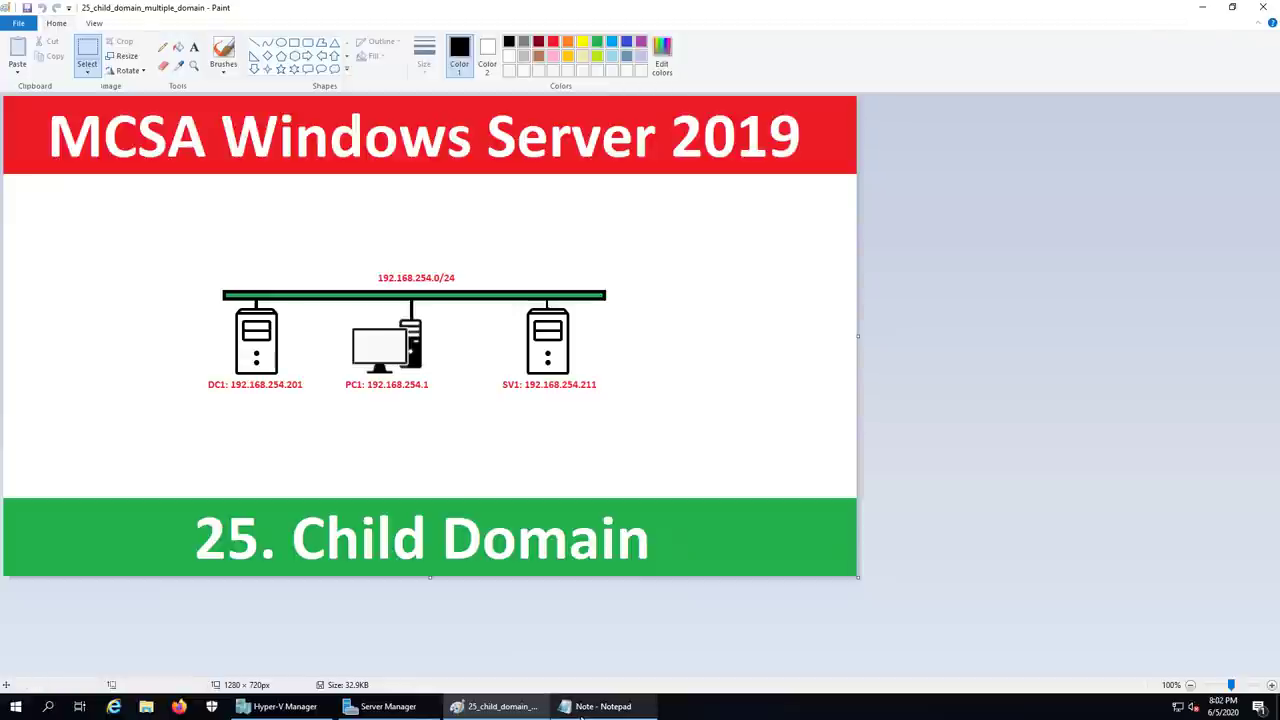
left_click(285, 706)
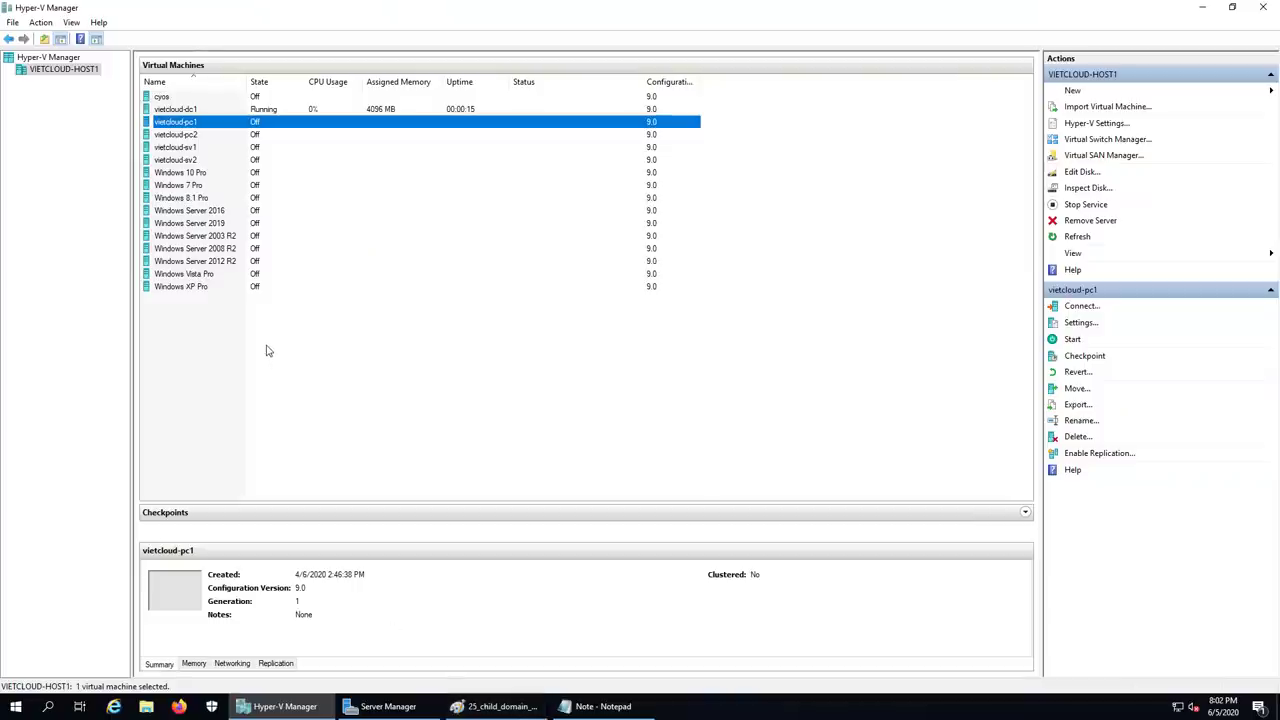
- Revert vietcloud-sv1 to its checkpoint, start it, and connect to the vietcloud-dc1 console
right_click(188, 148)
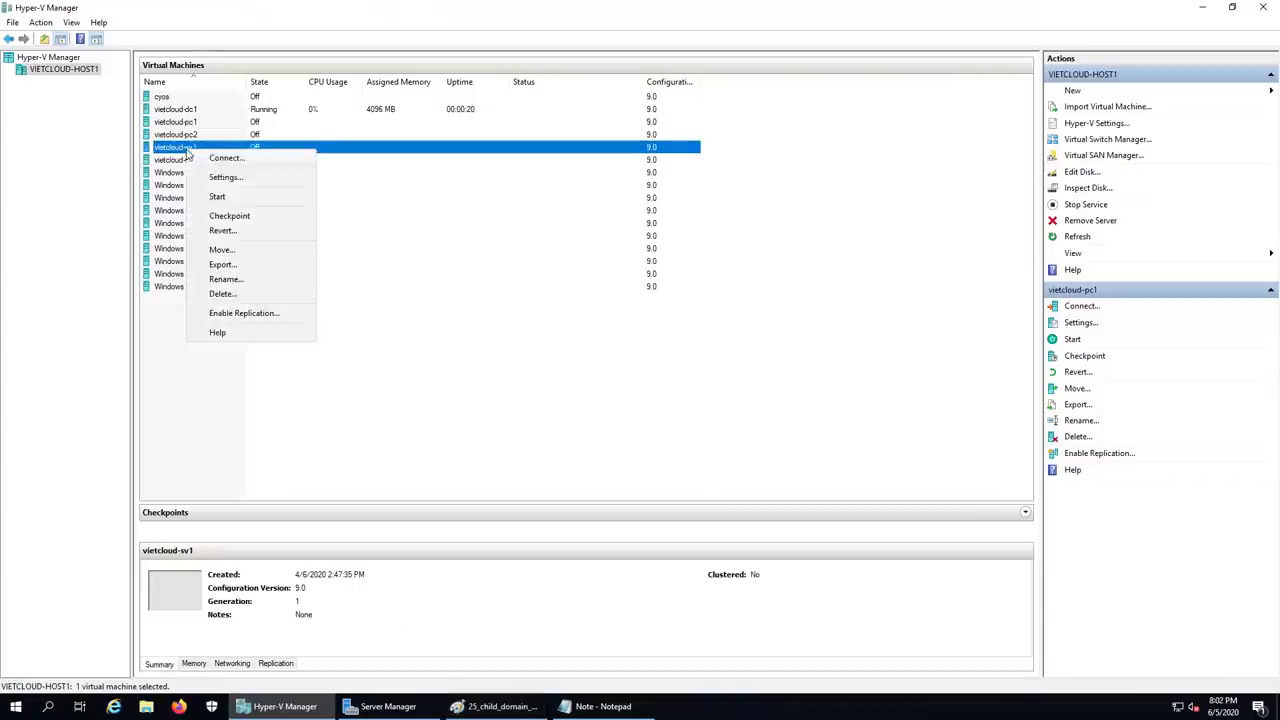
left_click(222, 232)
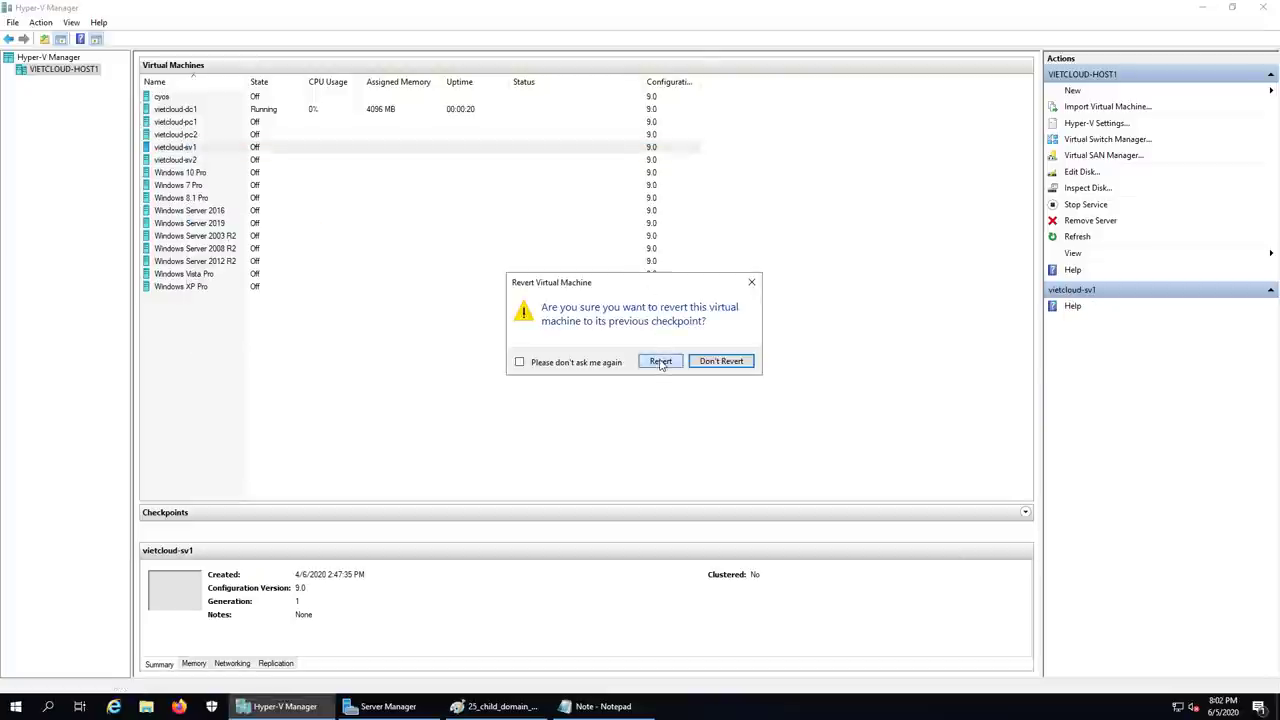
left_click(660, 361)
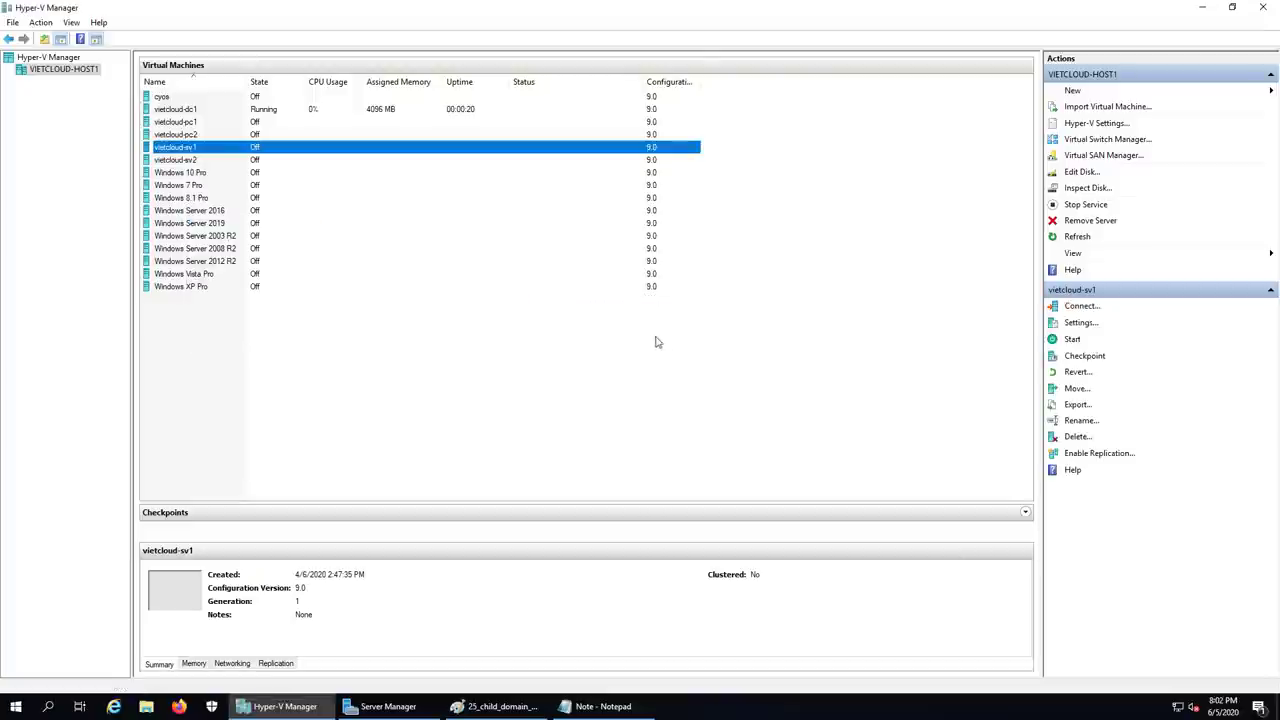
right_click(182, 148)
left_click(213, 194)
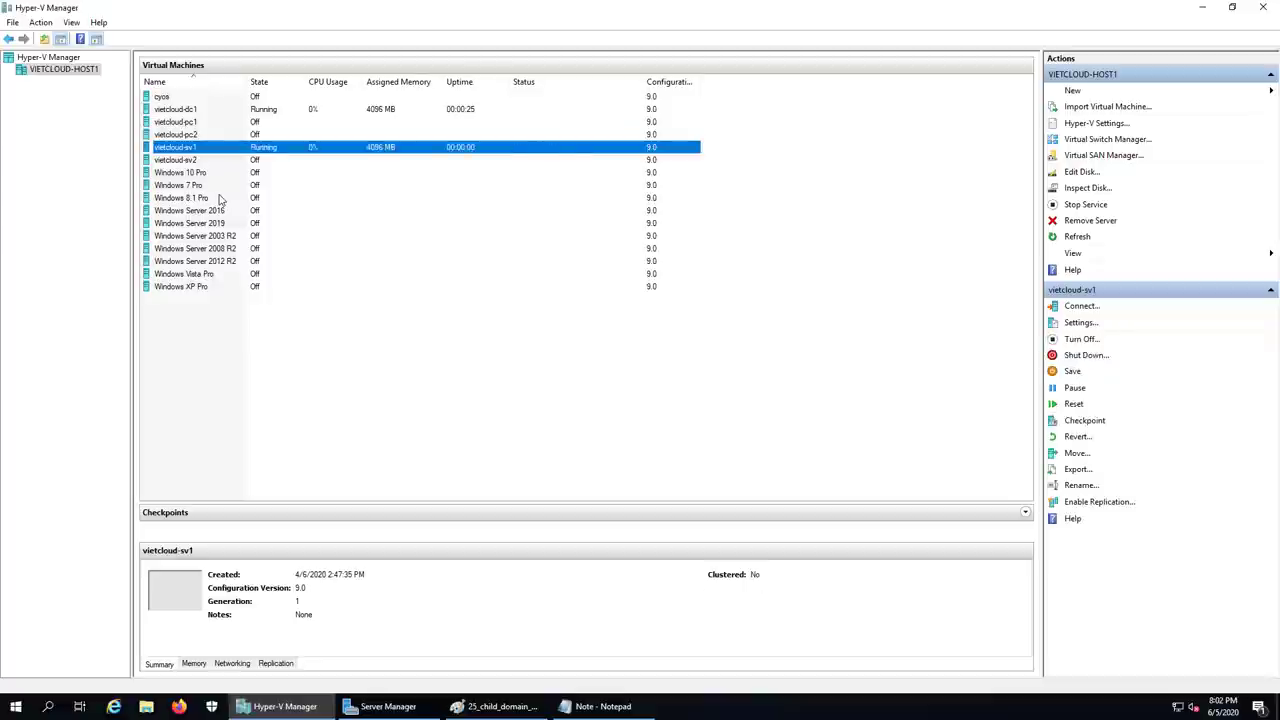
double_click(184, 112)
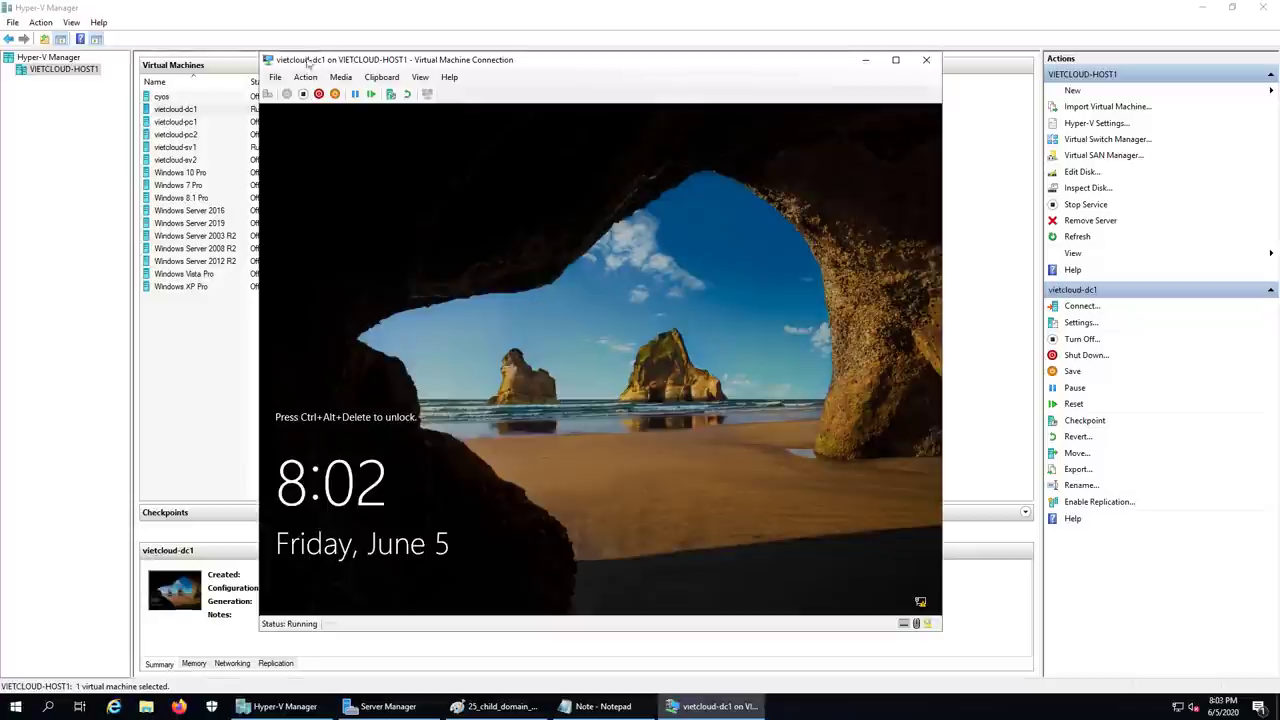
- Sign in to vietcloud-dc1 with the administrator password
left_click(268, 93)
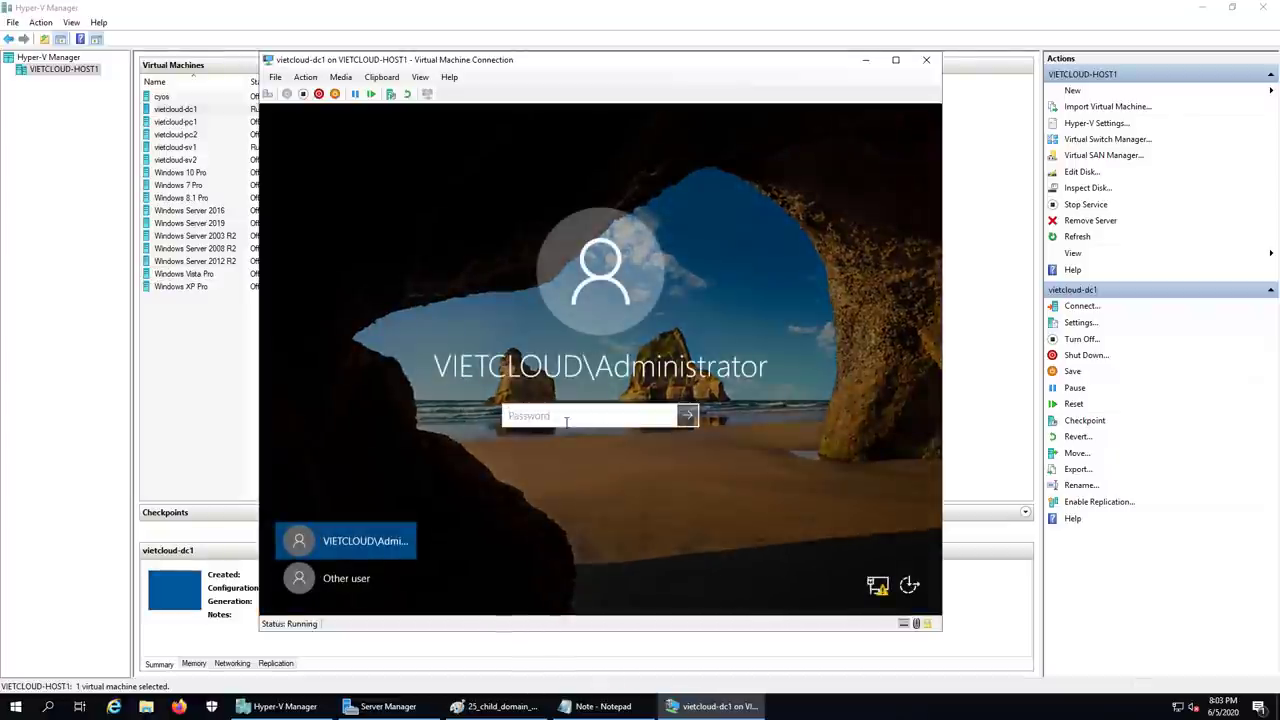
type("****")
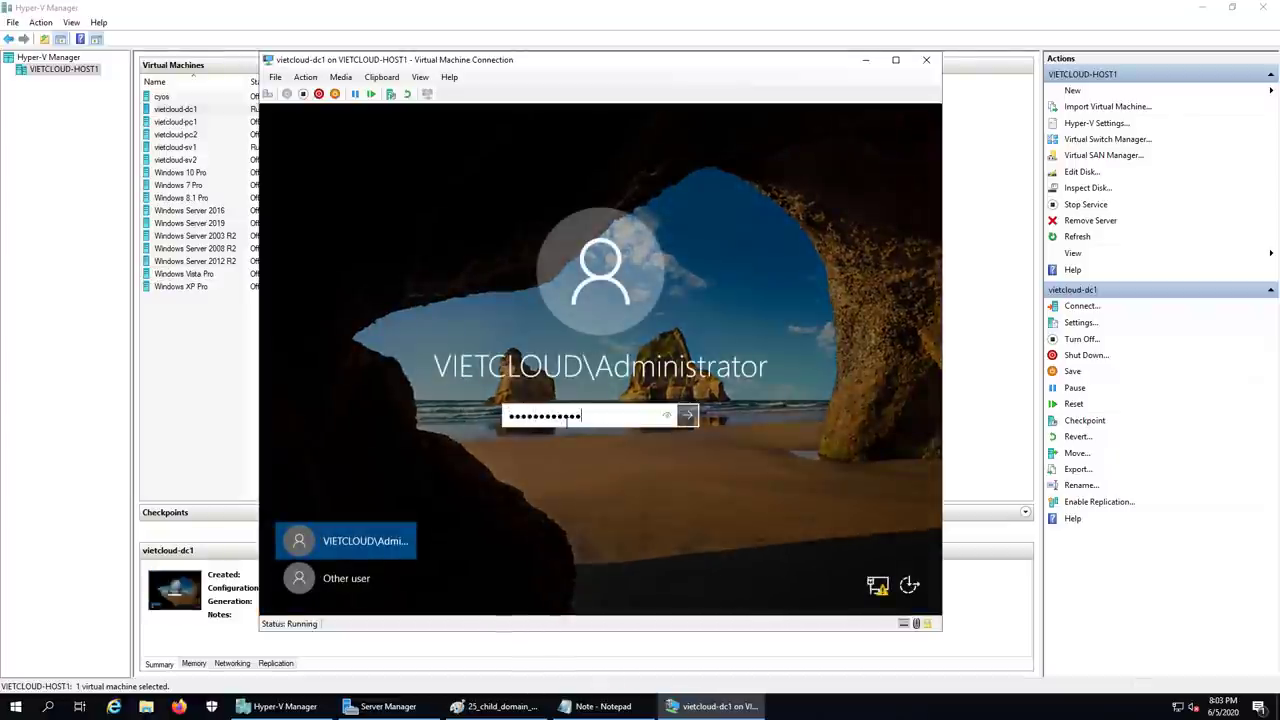
key("Return")
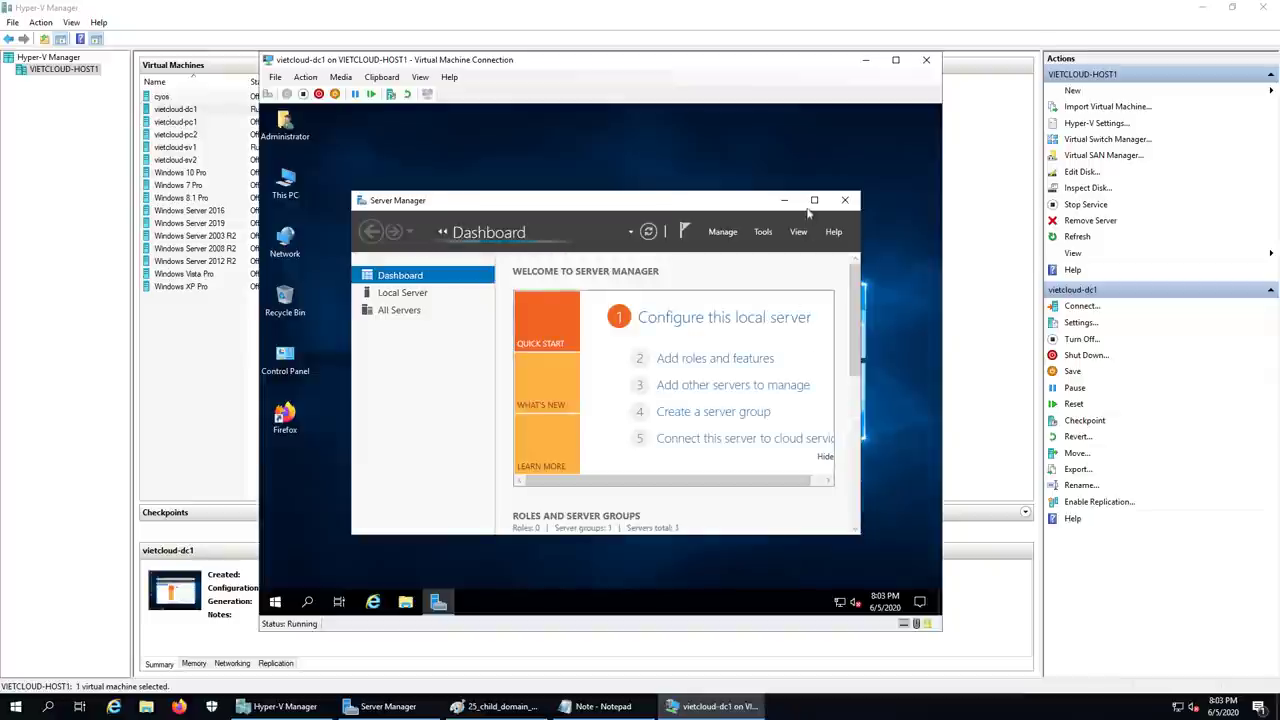
- Open Active Directory Users and Computers, browse vietcloud.vn and the SAIGON unit, then minimize the console
left_click(814, 200)
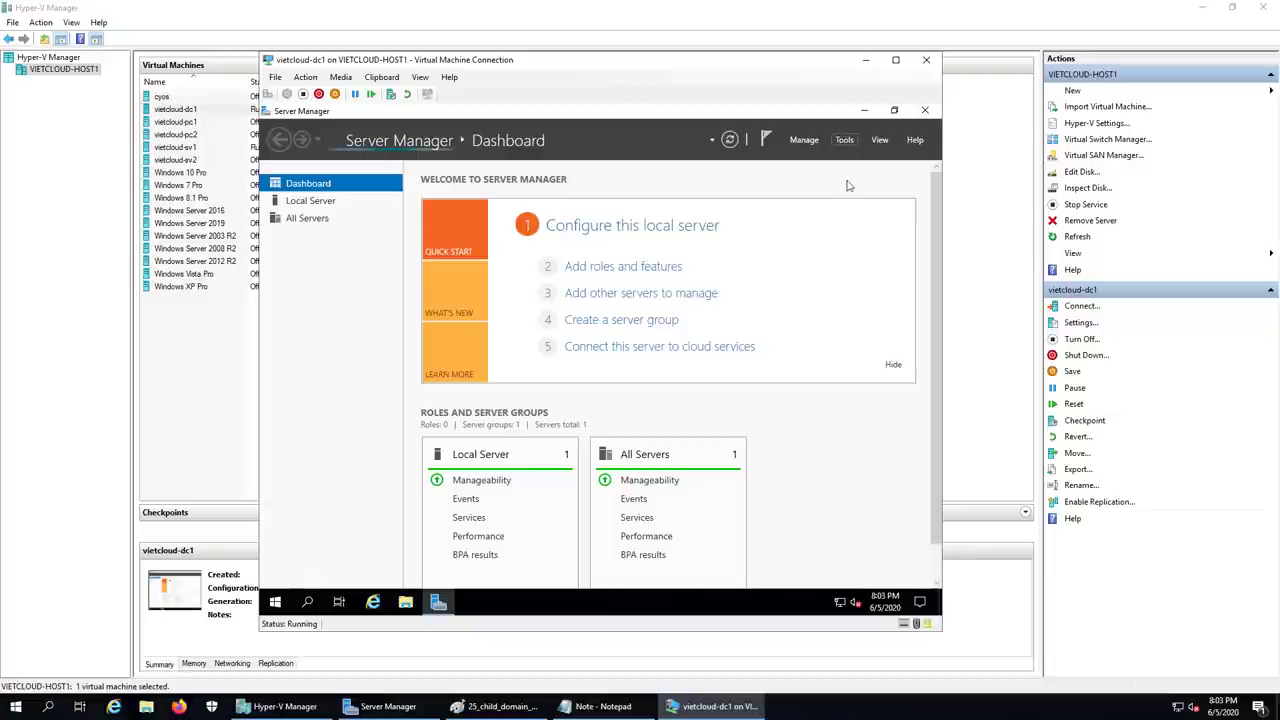
left_click(845, 140)
left_click(826, 216)
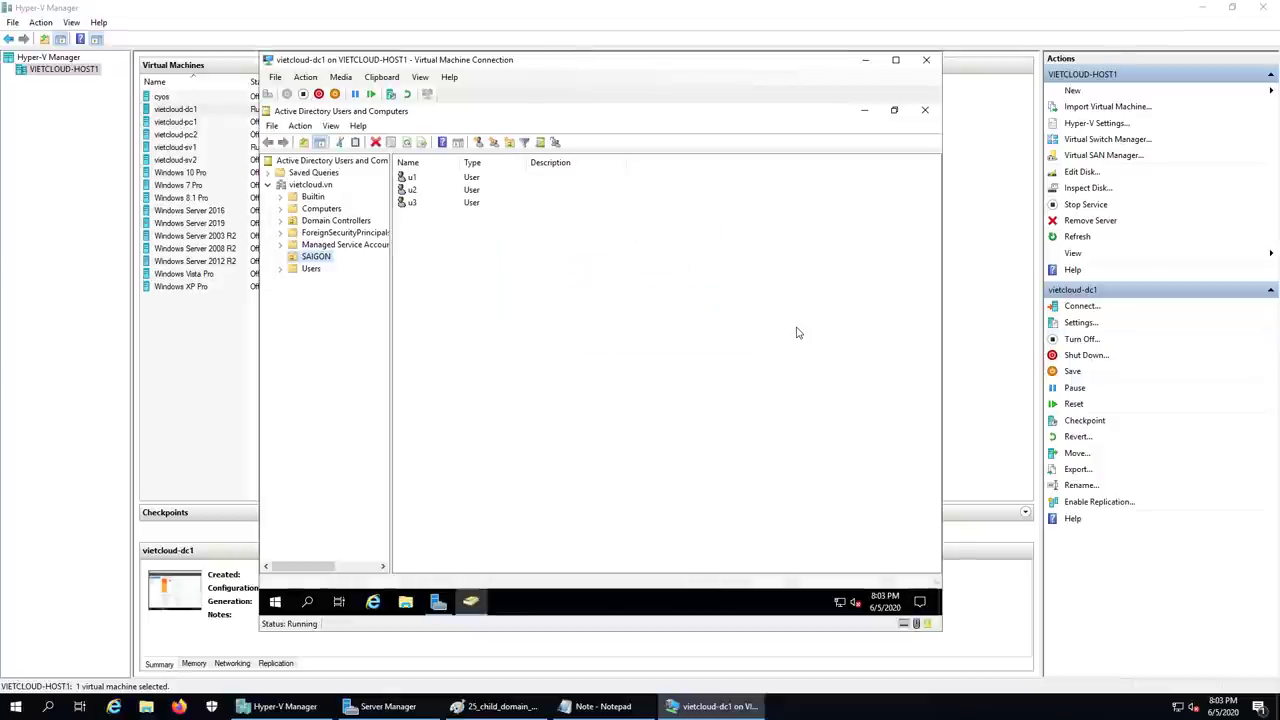
left_click(308, 186)
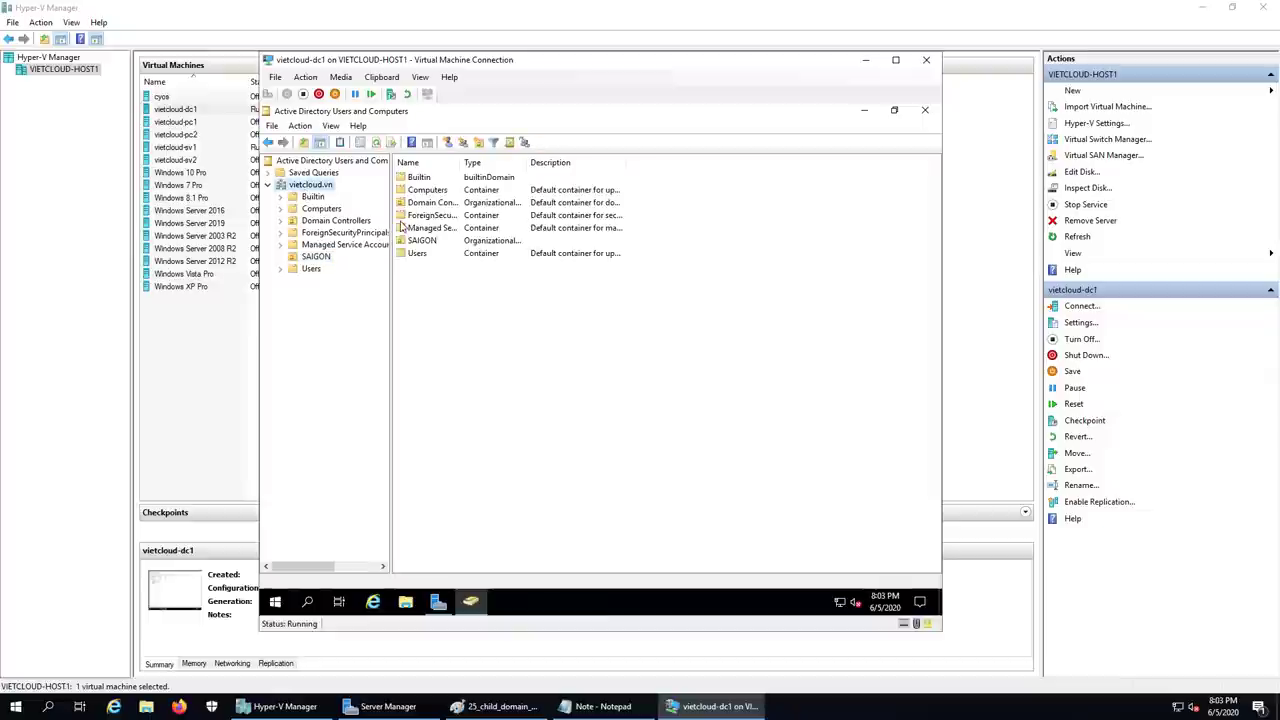
left_click(316, 257)
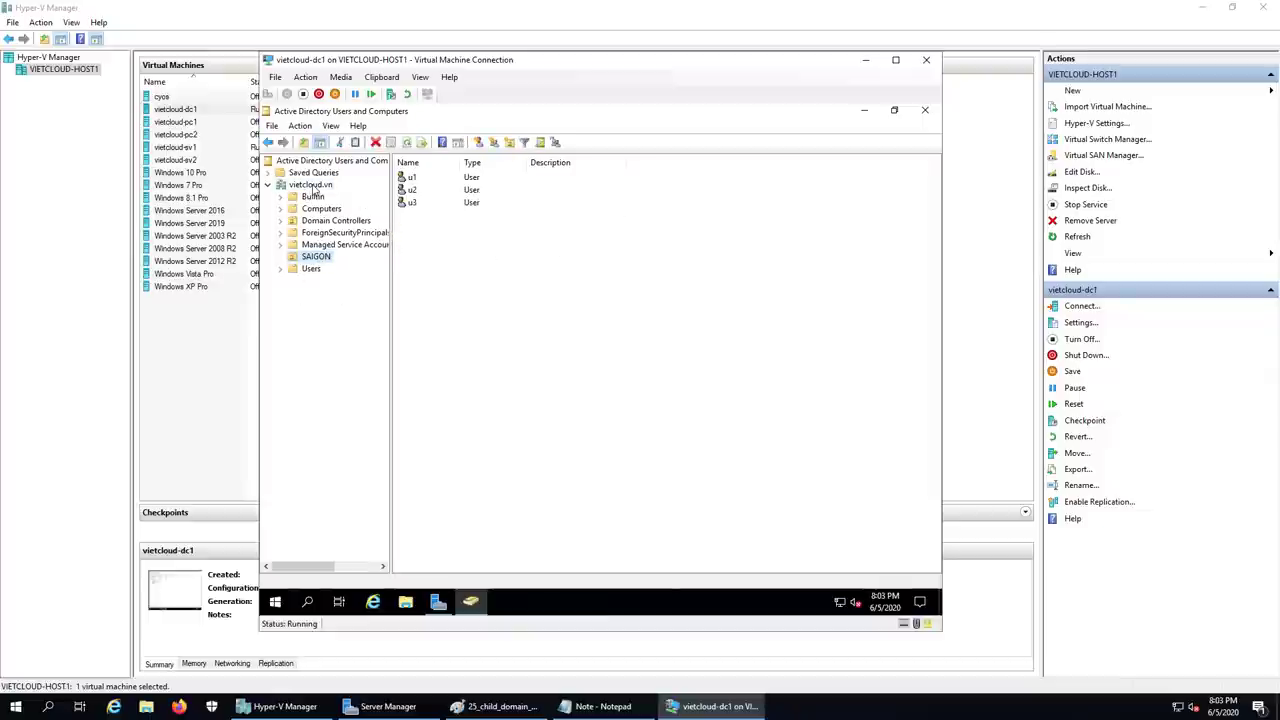
left_click(312, 186)
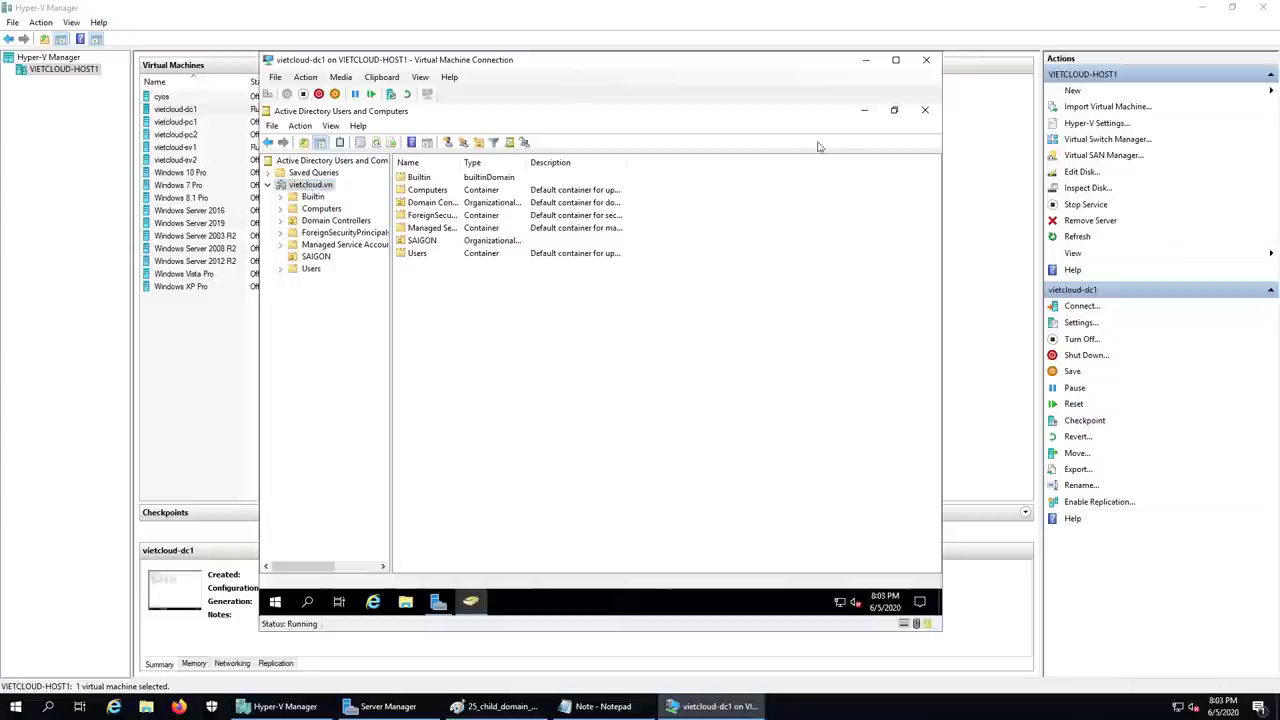
left_click(875, 63)
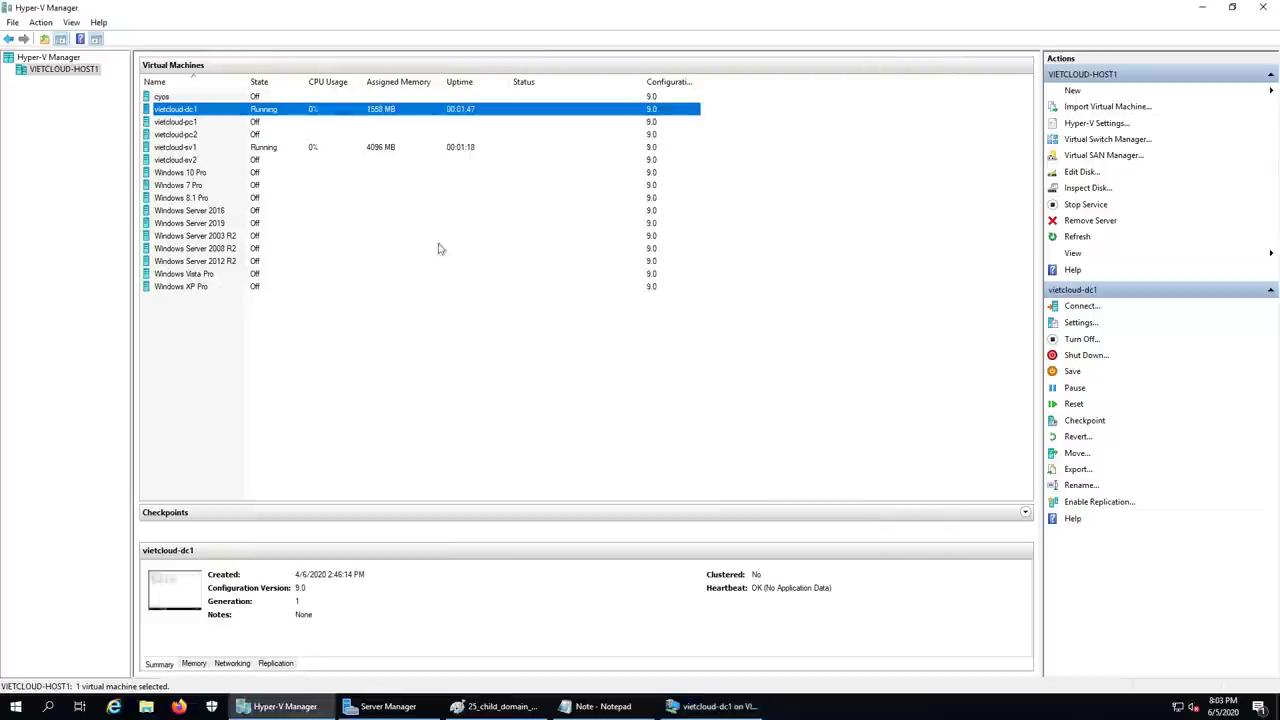
- Connect to vietcloud-sv1, sign in as Administrator, and minimize Server Manager to reach the desktop
left_click(187, 150)
double_click(187, 150)
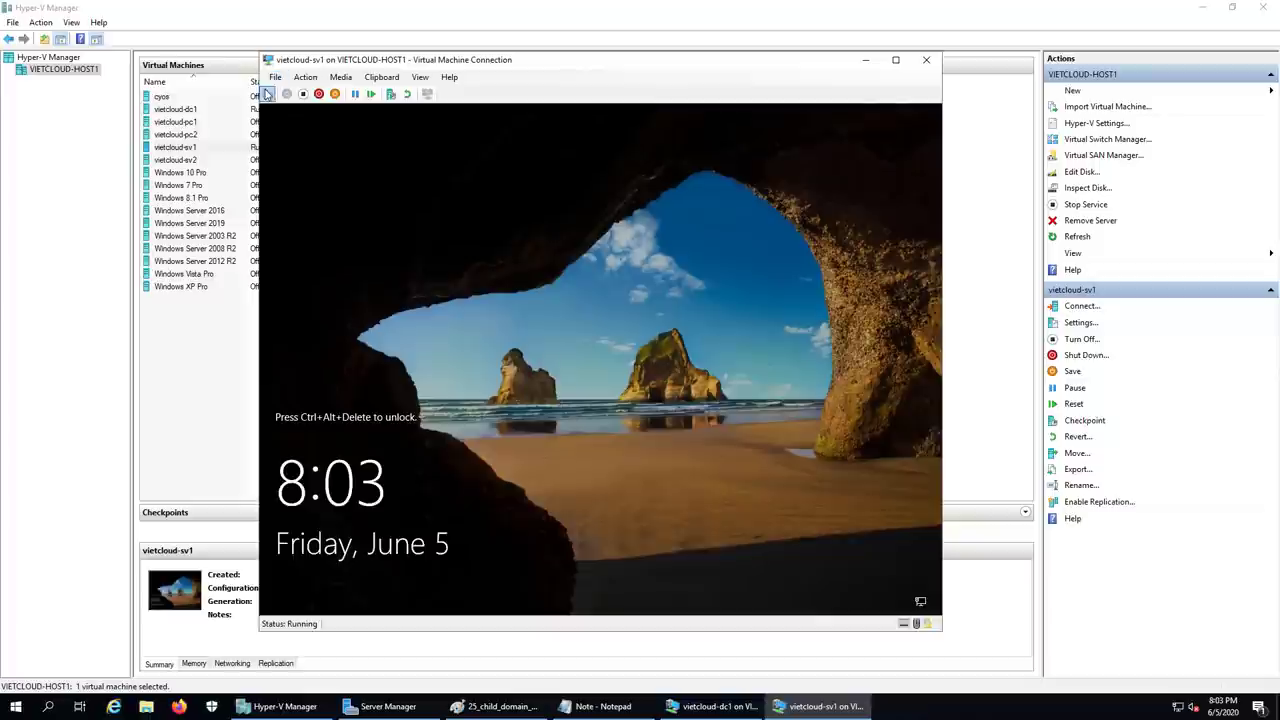
left_click(268, 94)
type("••••••••••")
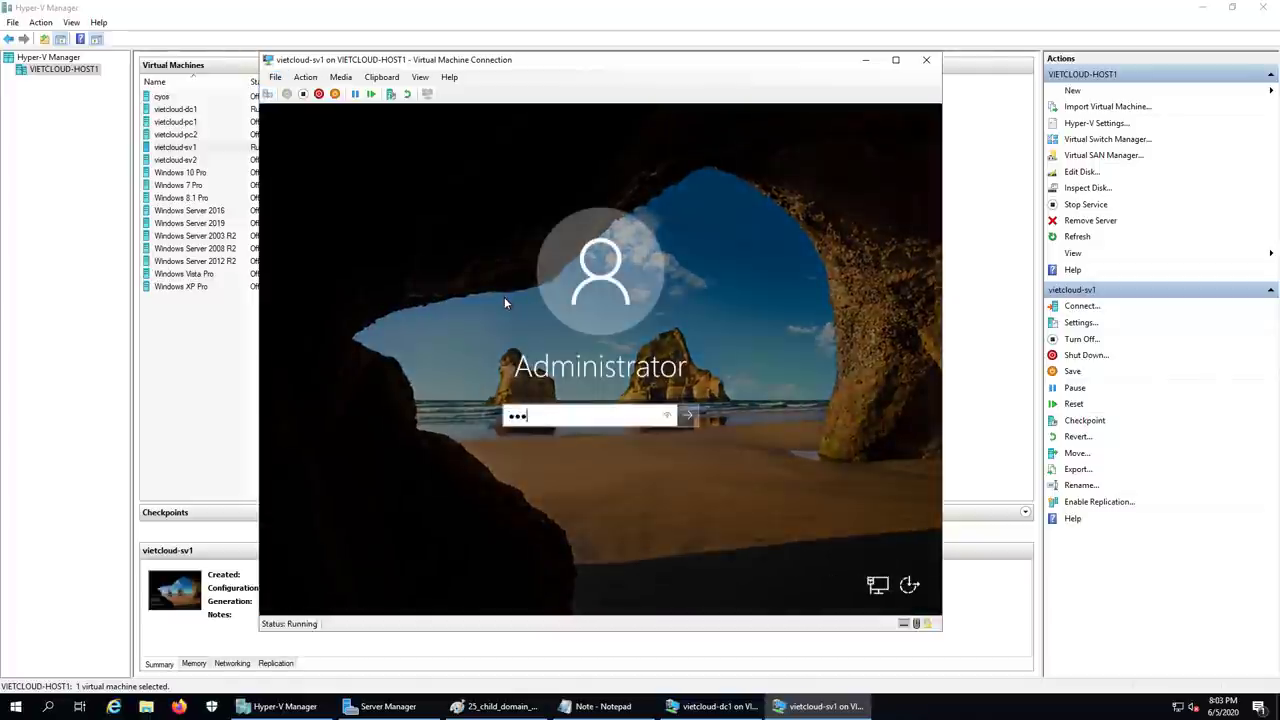
type("••")
key("Return")
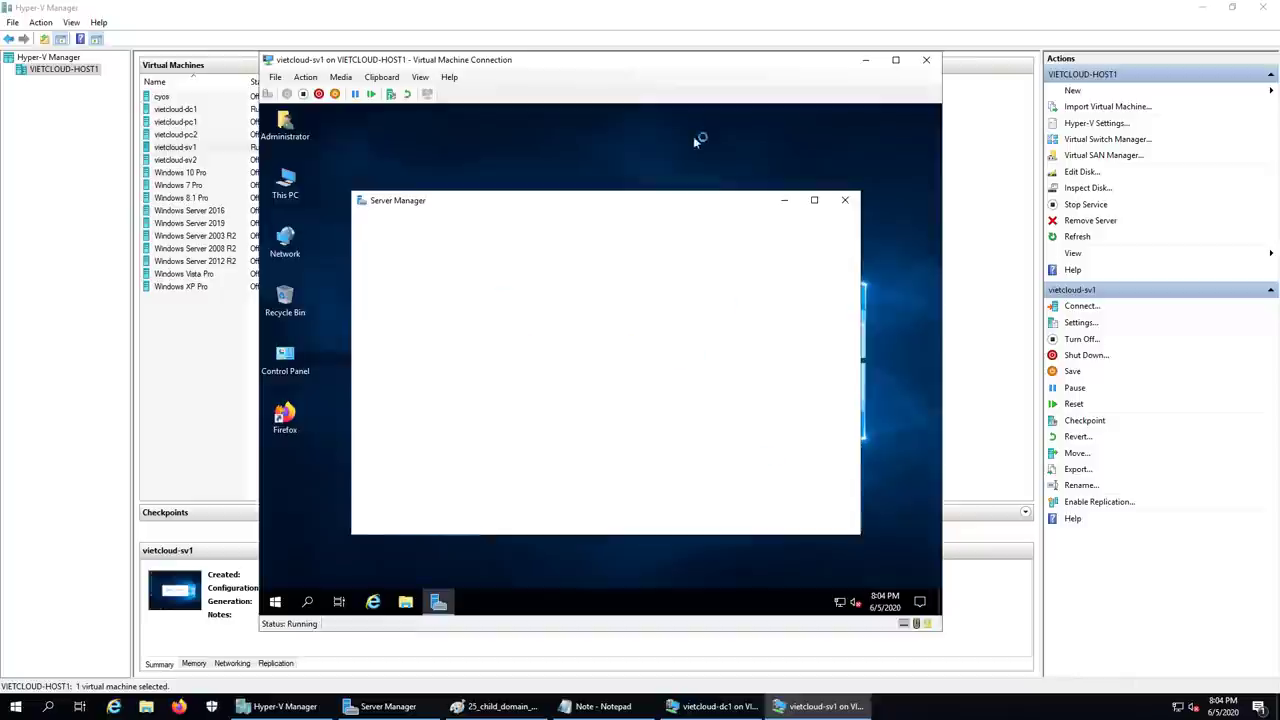
left_click(814, 200)
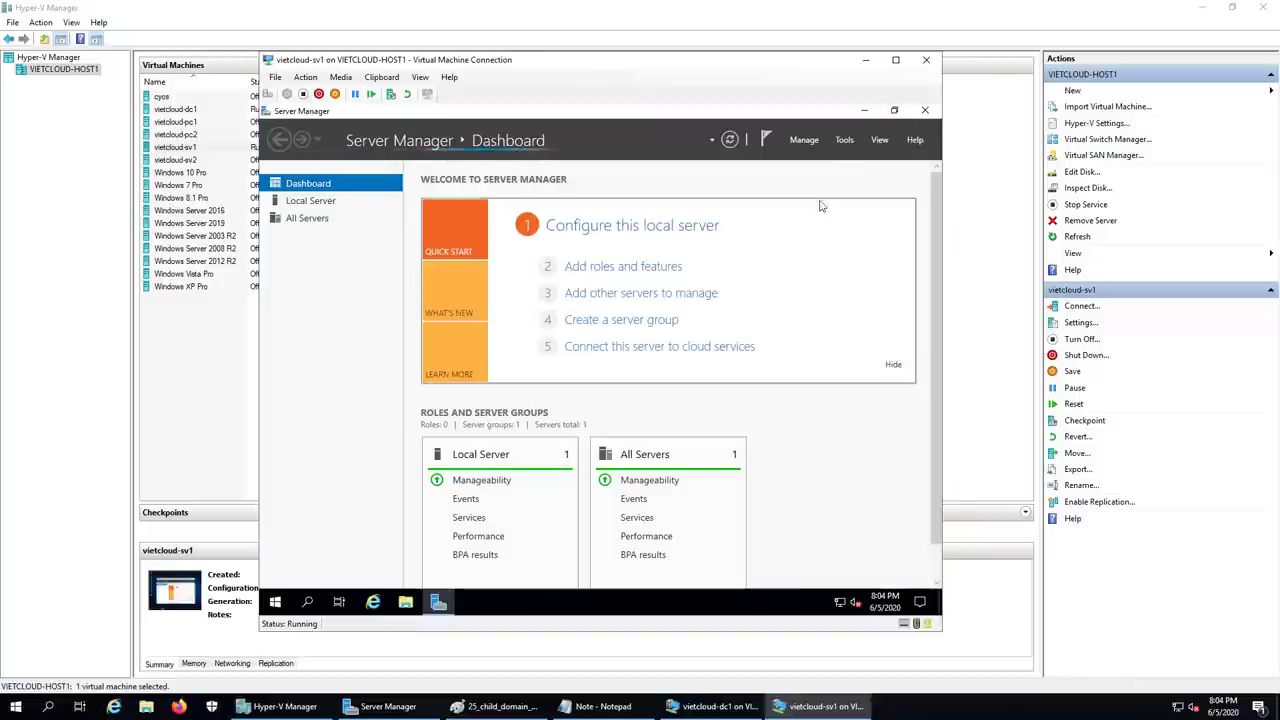
left_click(864, 111)
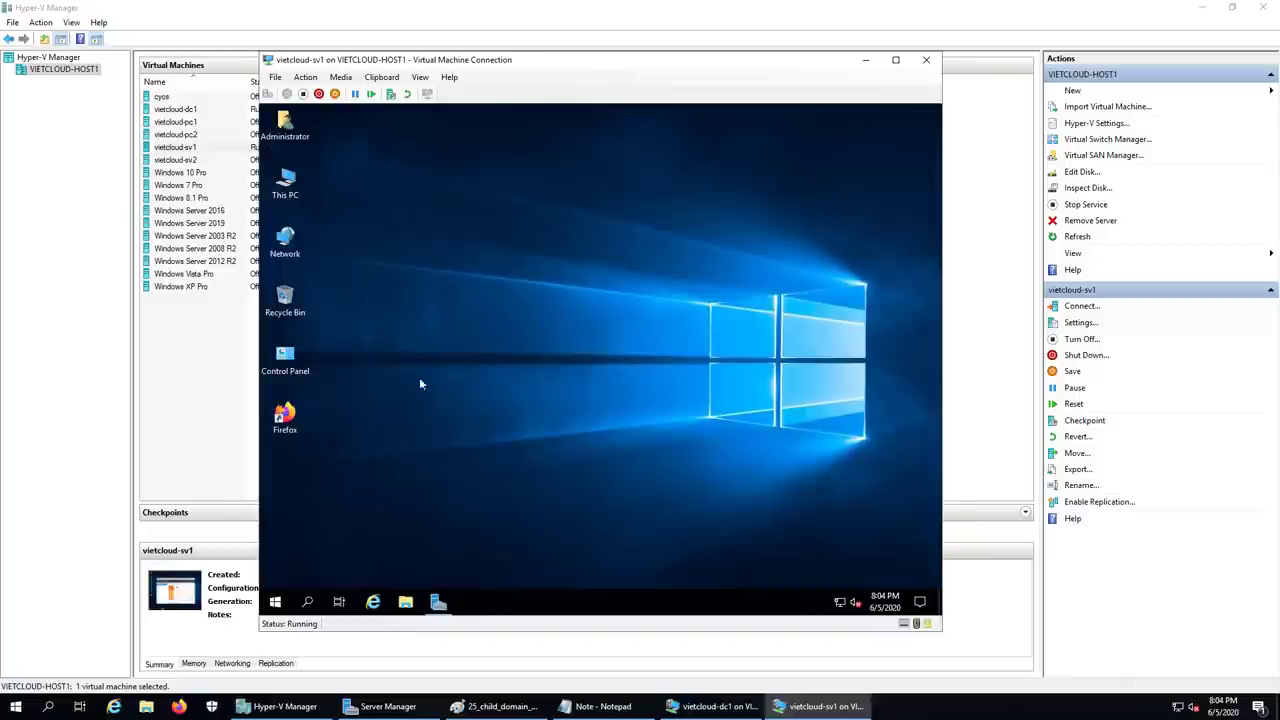
right_click(277, 601)
- Open the IPv4 properties of sv1's Ethernet 2 network adapter
left_click(357, 531)
type("wf.msc")
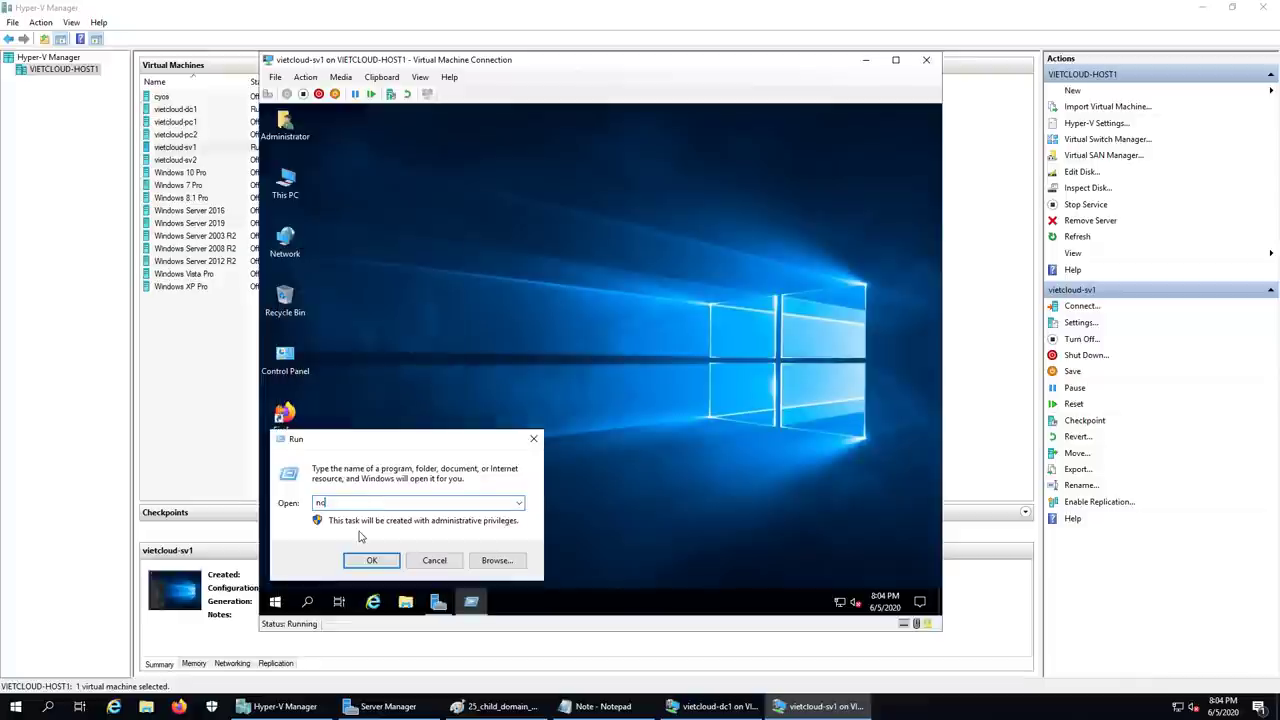
key("Return")
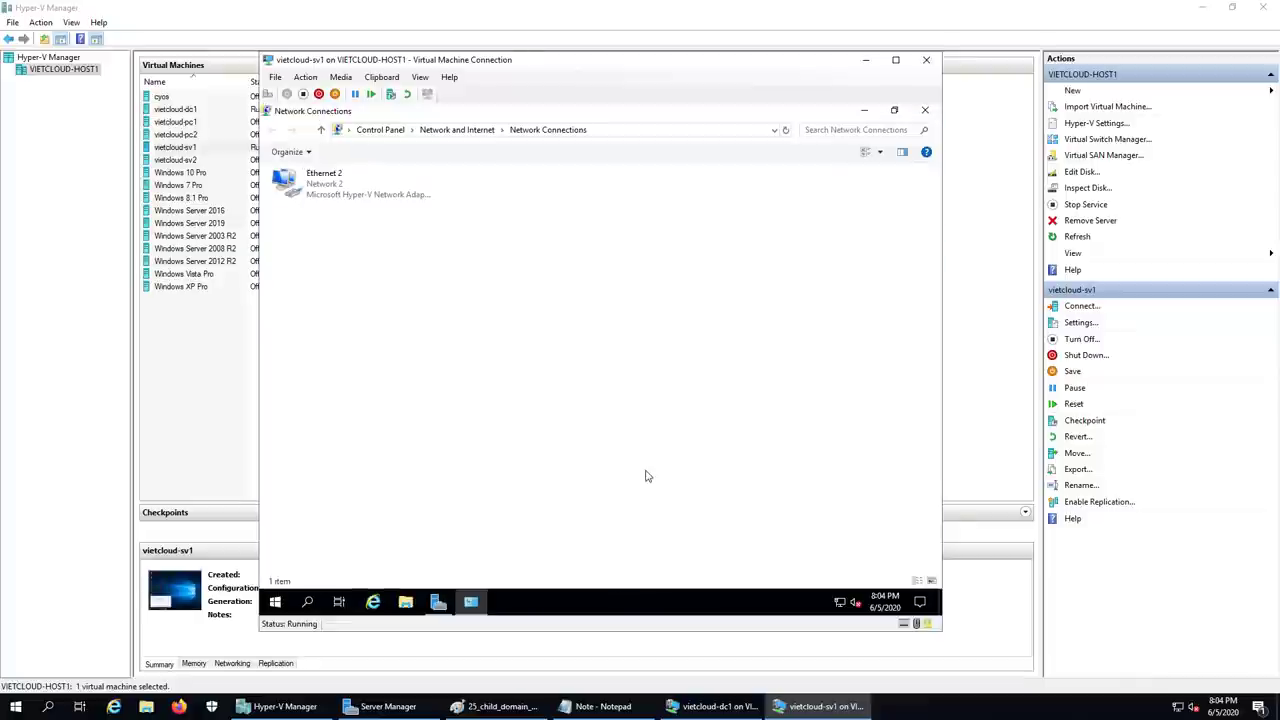
double_click(316, 188)
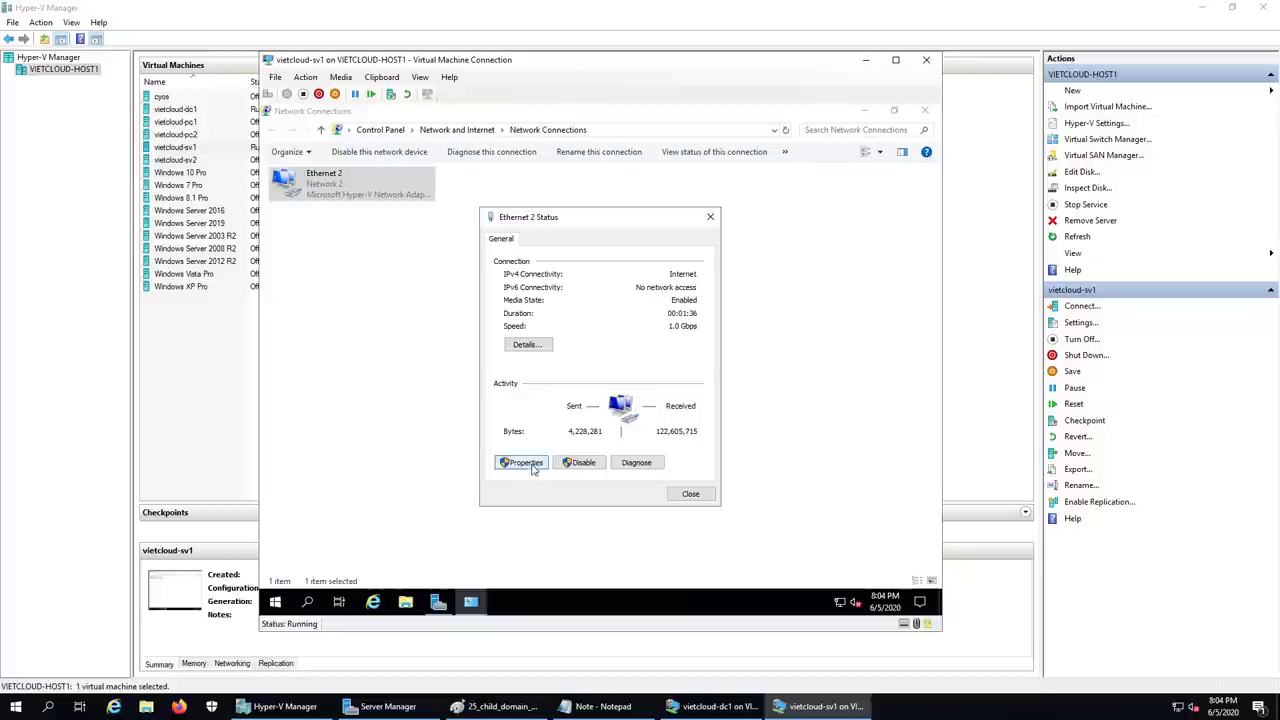
left_click(521, 462)
double_click(610, 370)
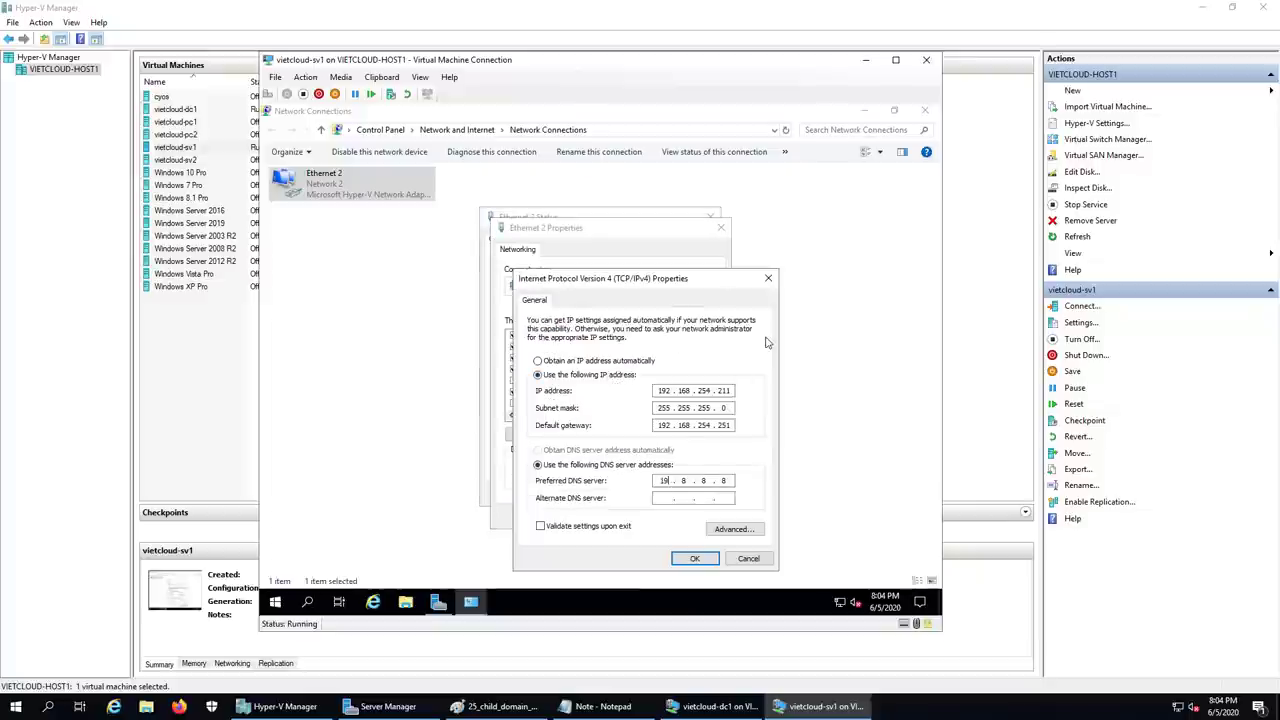
- Set the preferred DNS server to 192.168.254.201 and close the adapter windows
type("2168")
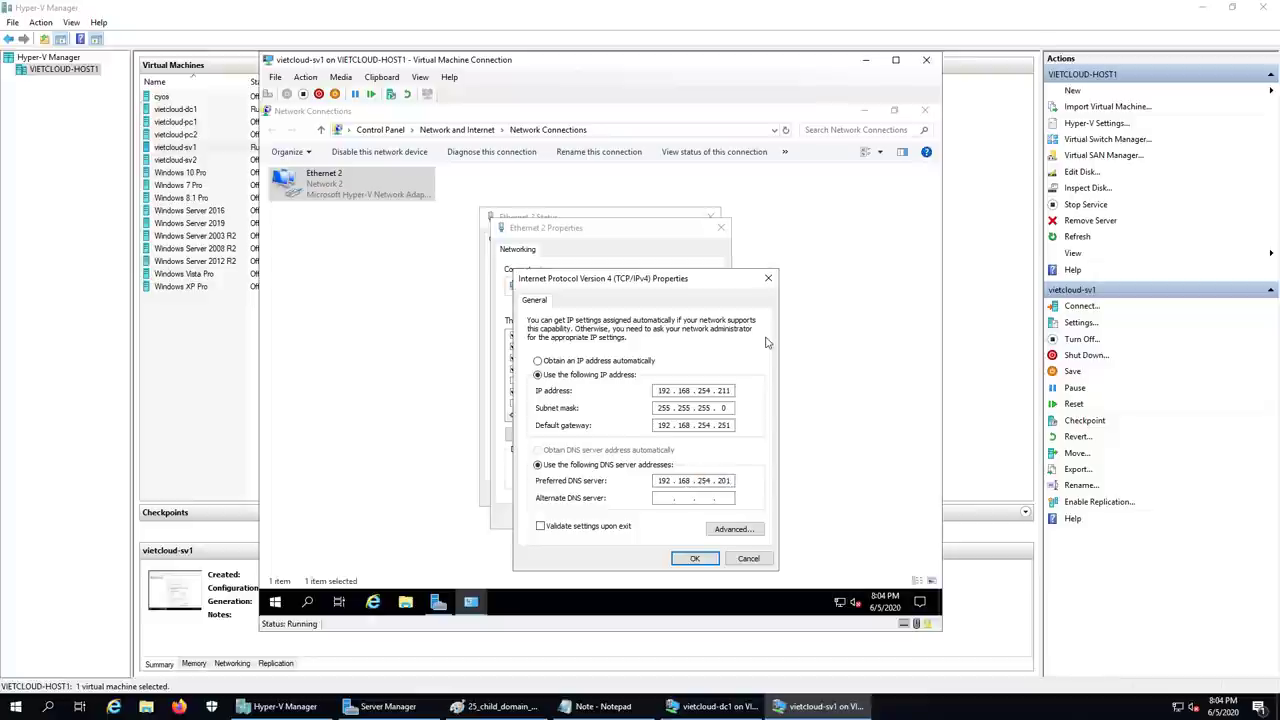
left_click(500, 706)
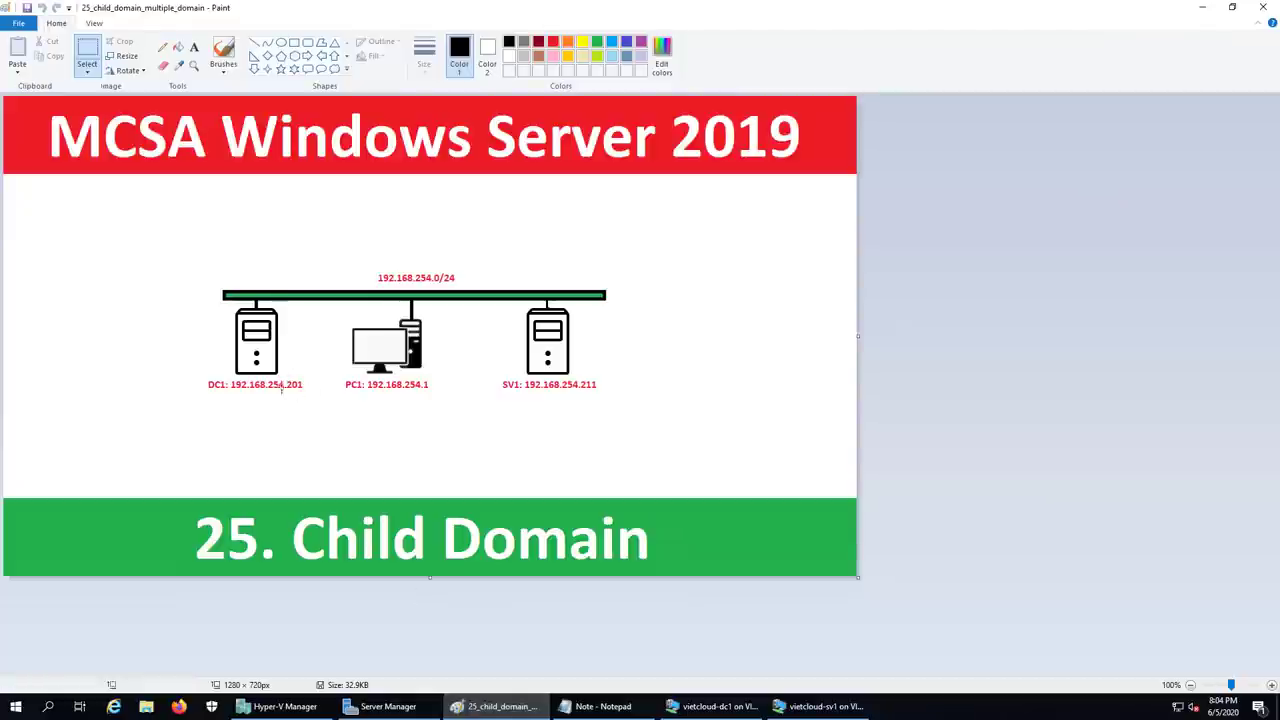
left_click(492, 704)
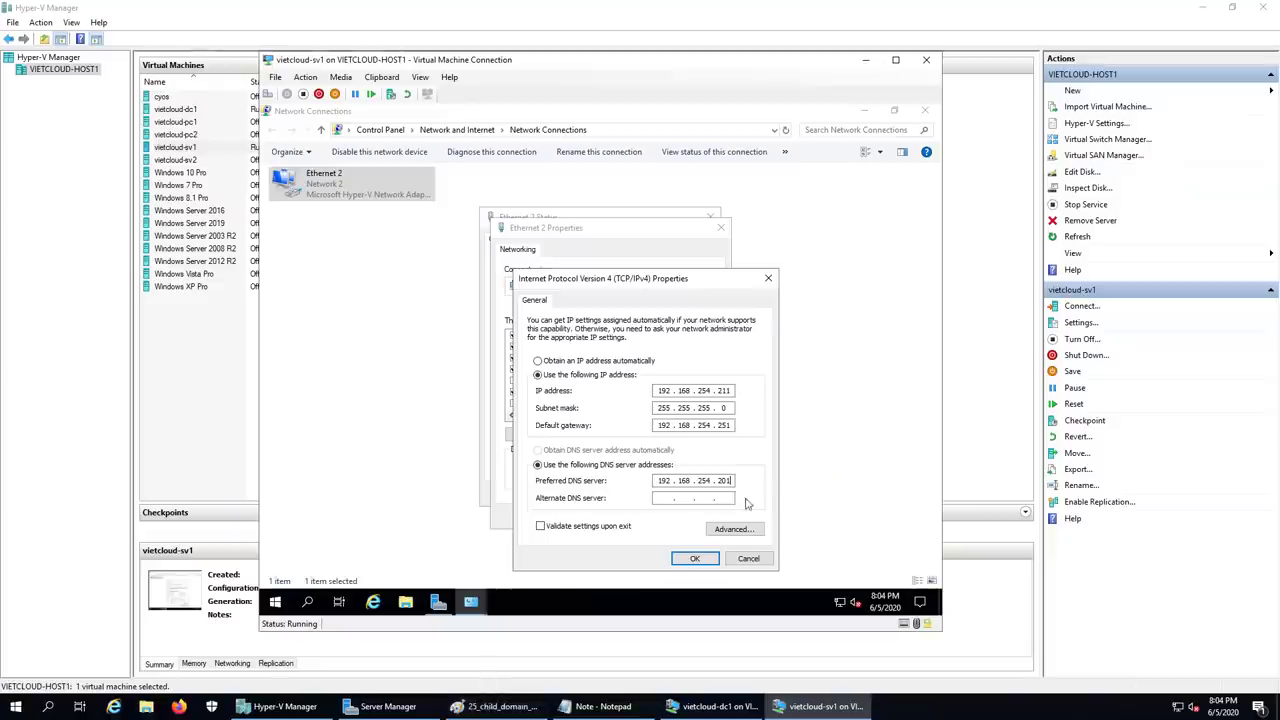
left_click(695, 560)
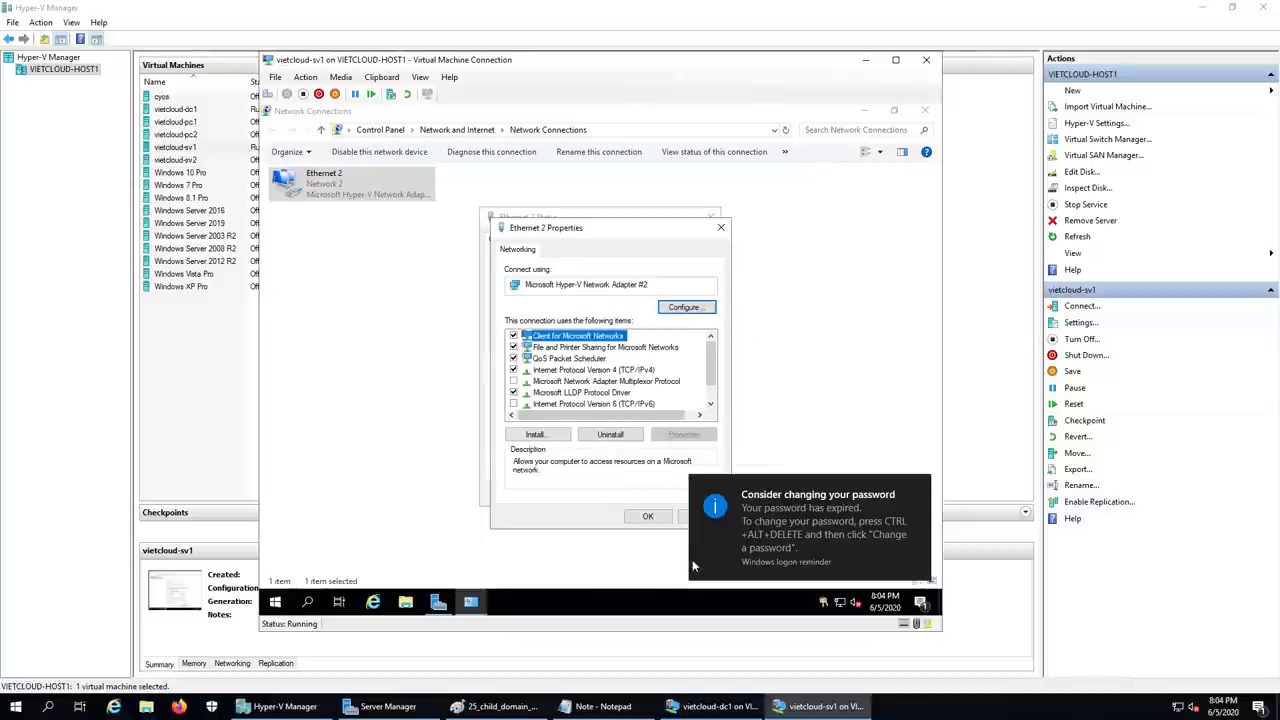
left_click(651, 516)
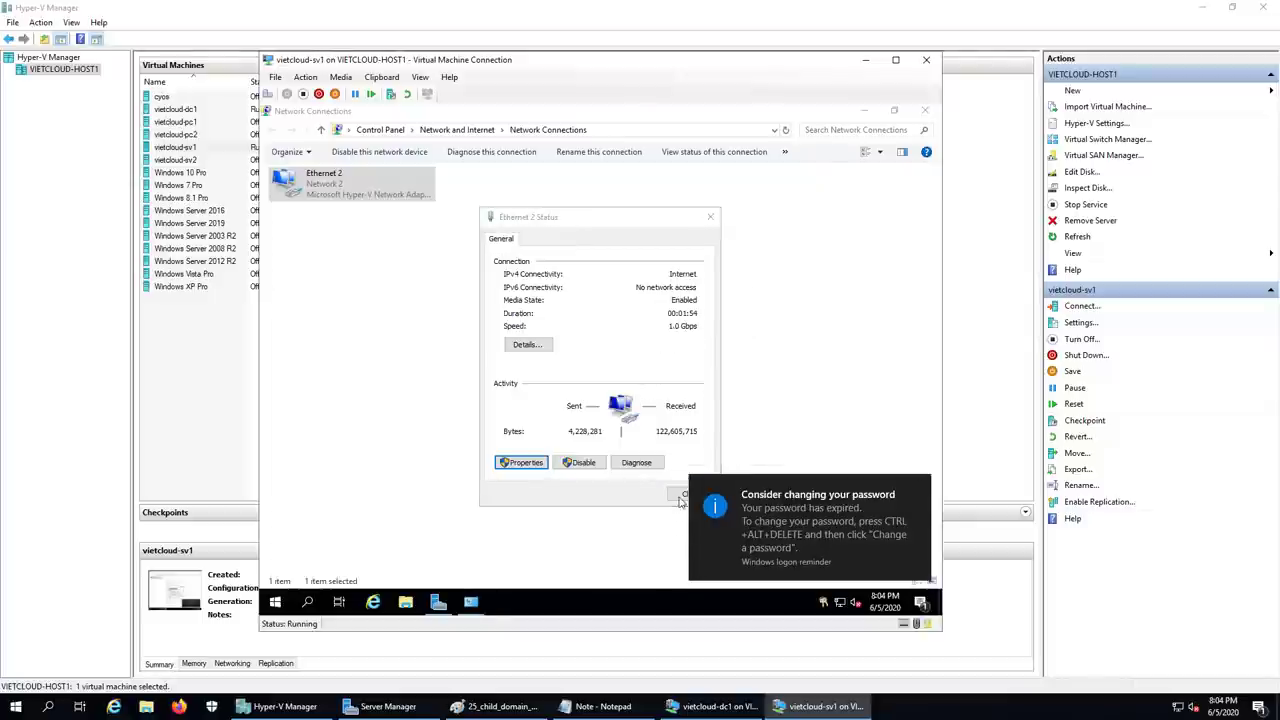
left_click(918, 487)
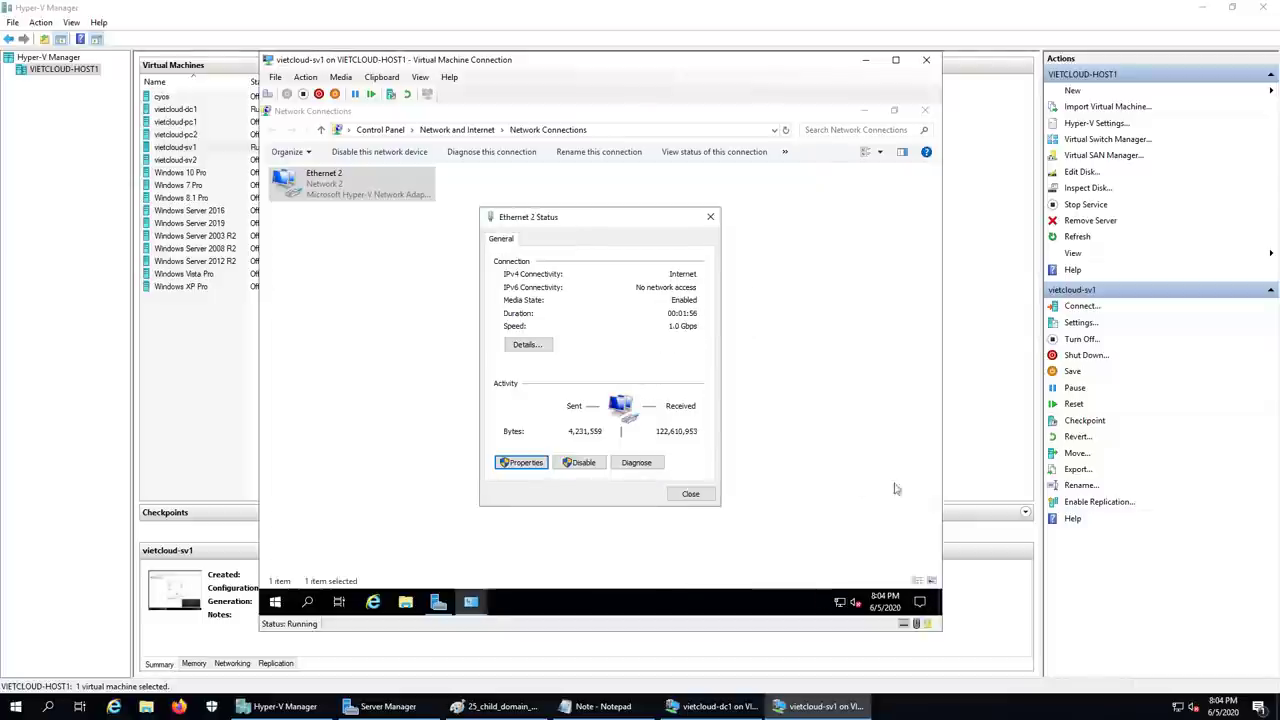
left_click(690, 493)
left_click(864, 111)
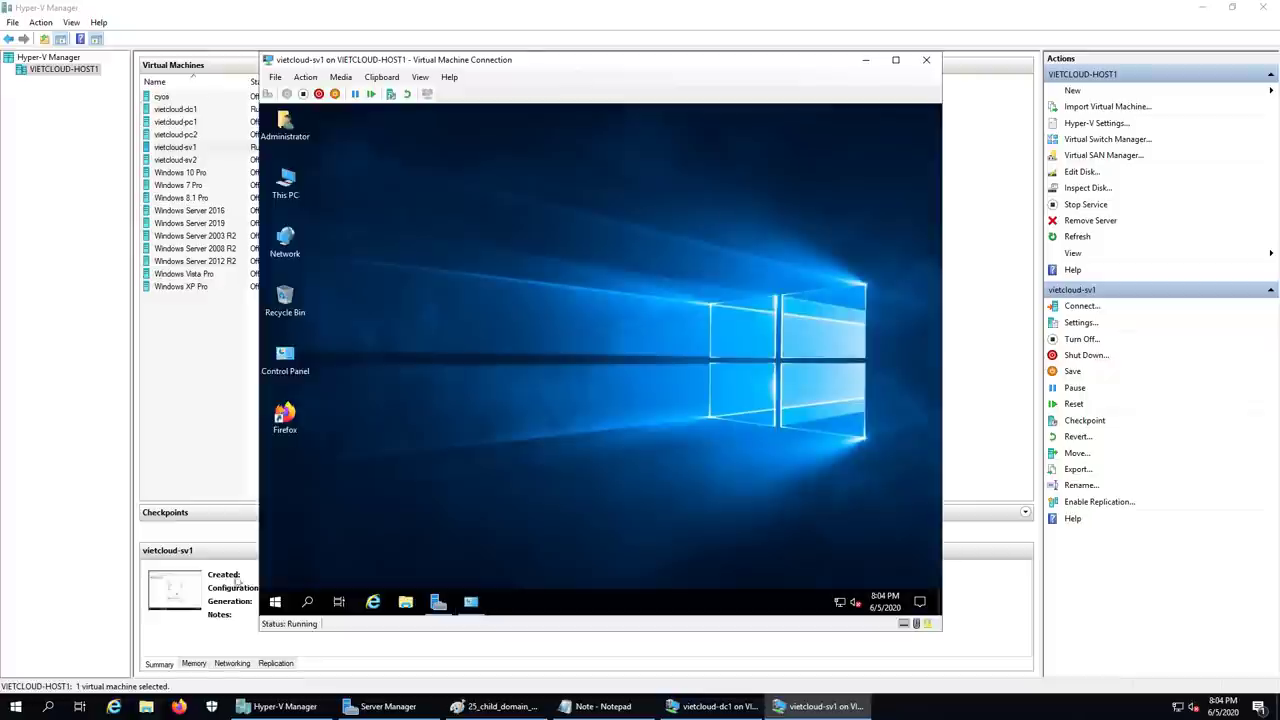
- Run nslookup in a command prompt to confirm dc1.vietcloud.vn (192.168.254.201) answers DNS
right_click(275, 601)
left_click(305, 534)
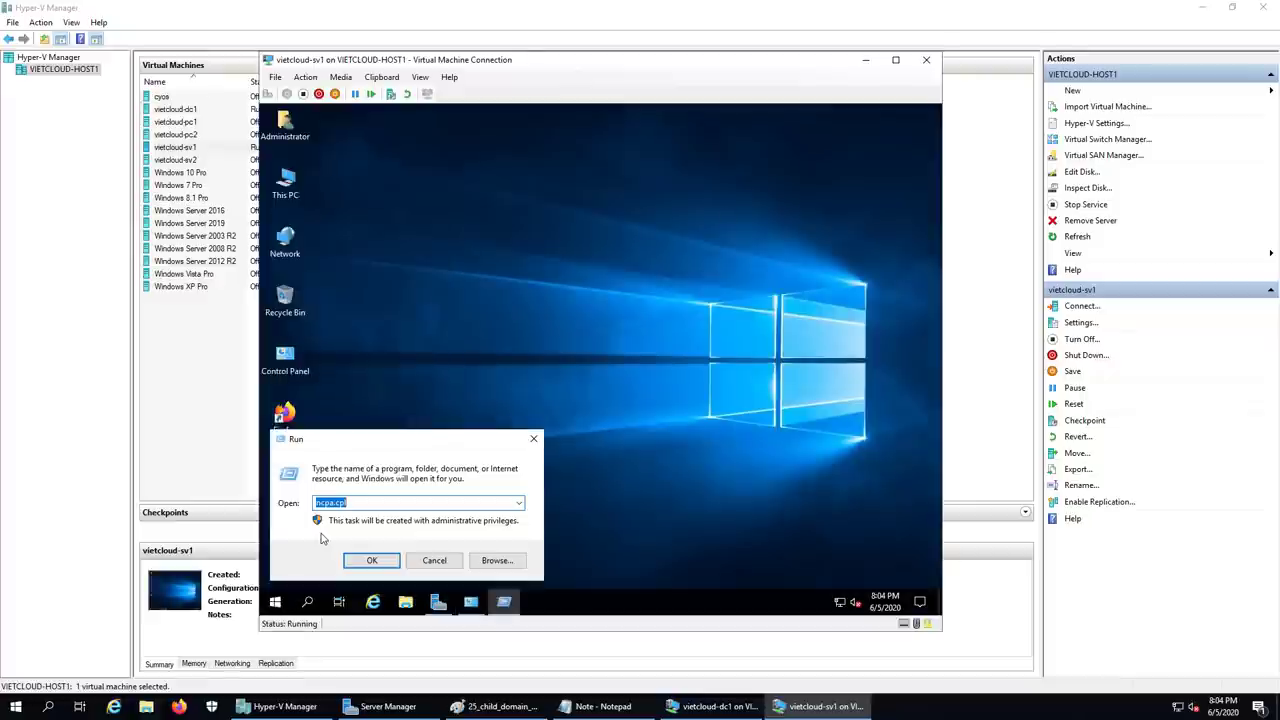
key("Return")
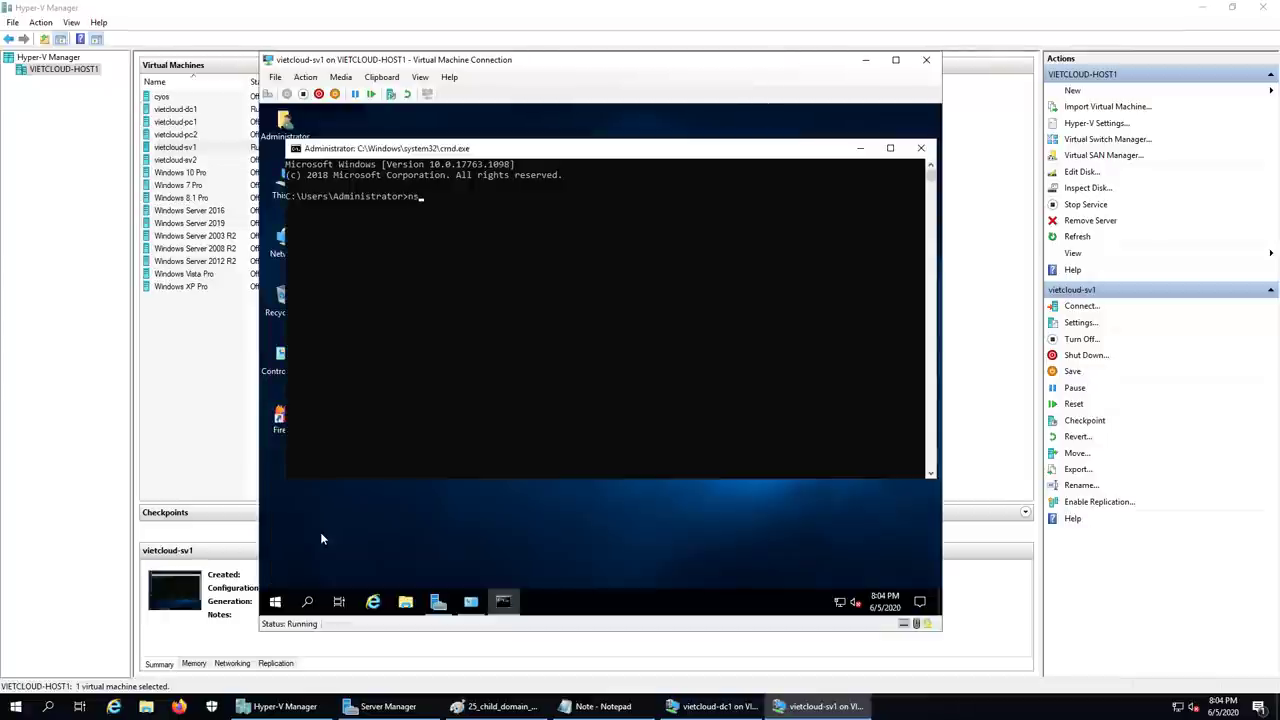
type("nslookup")
key("Return")
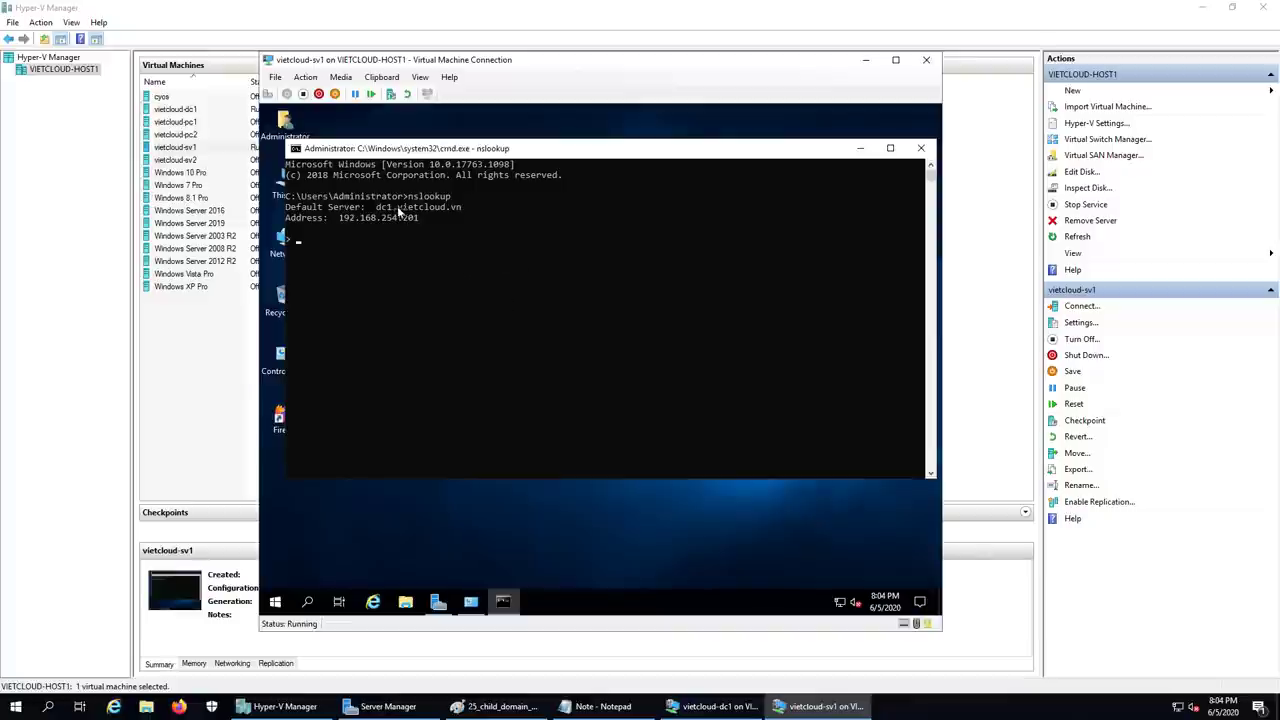
left_click(922, 147)
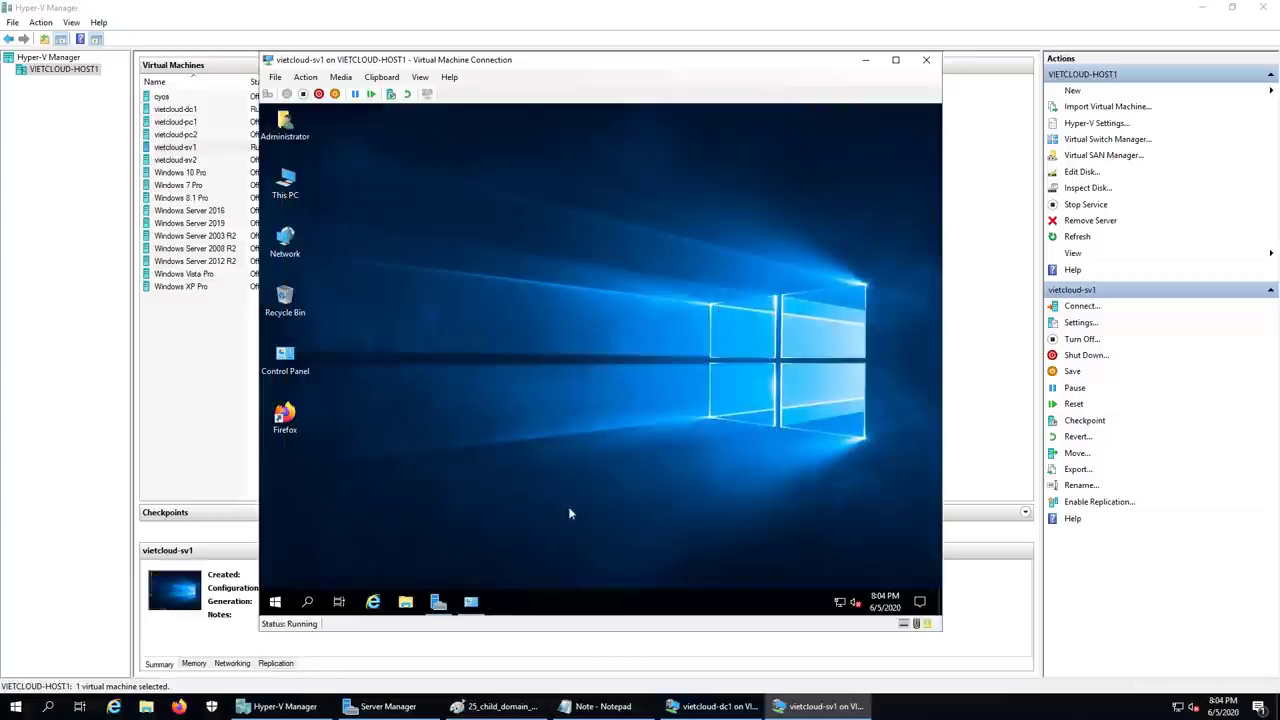
- Start the Add Roles and Features Wizard with role-based installation targeting sv1
left_click(440, 602)
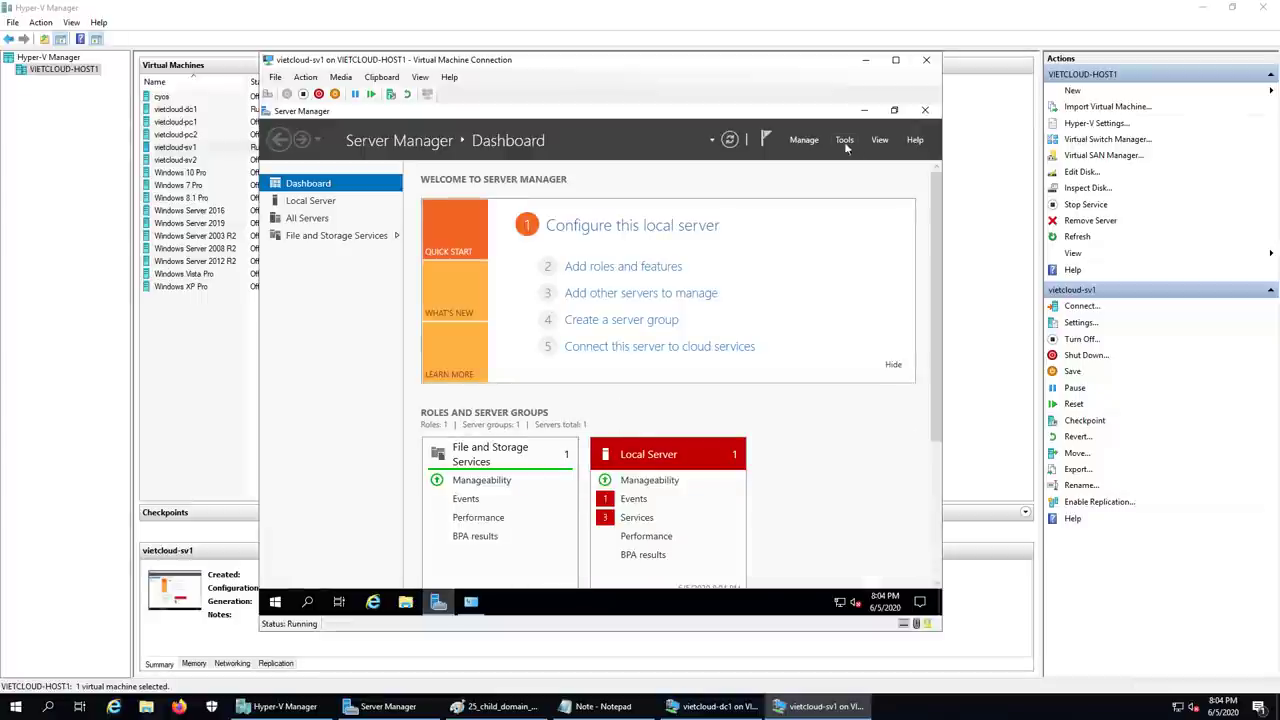
left_click(800, 141)
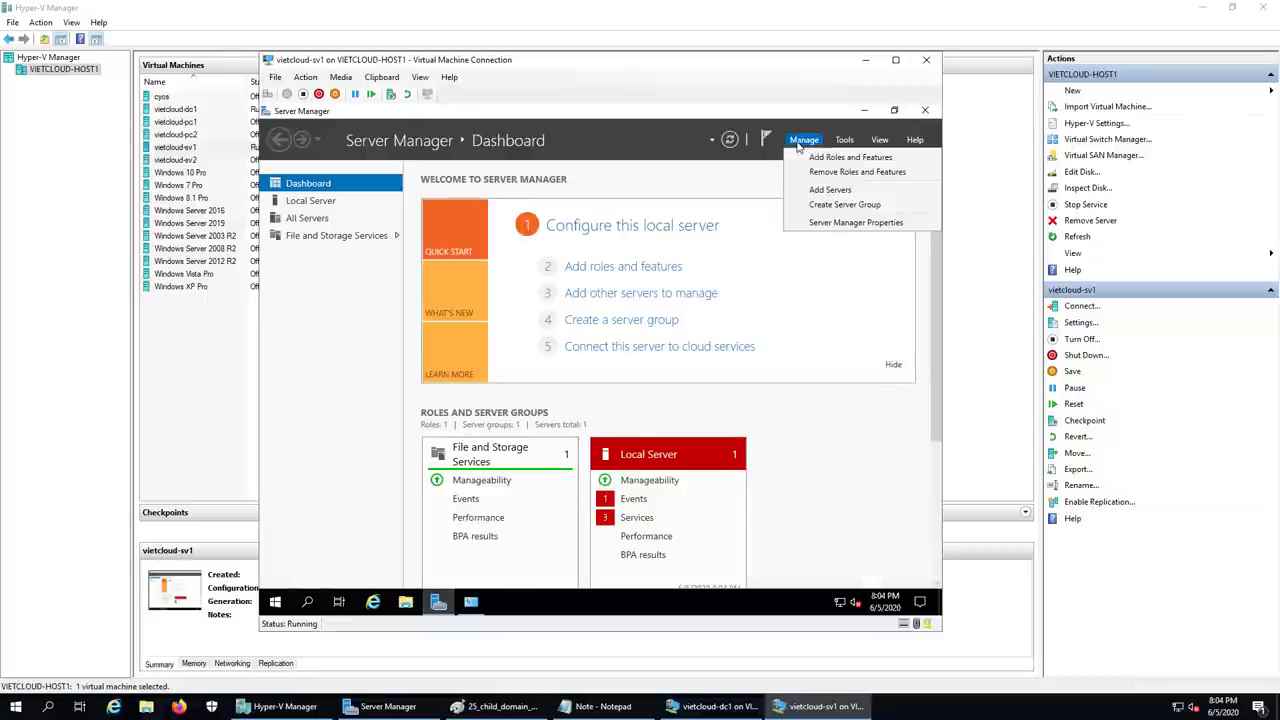
left_click(845, 160)
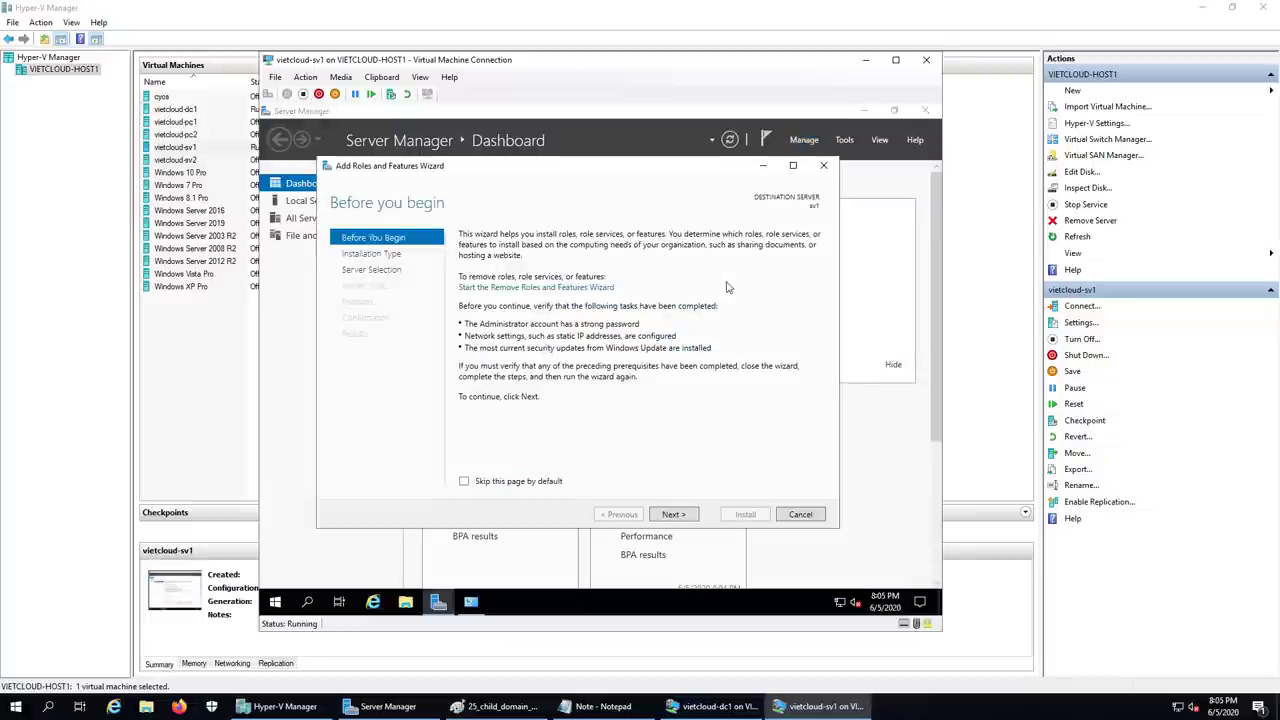
left_click(680, 515)
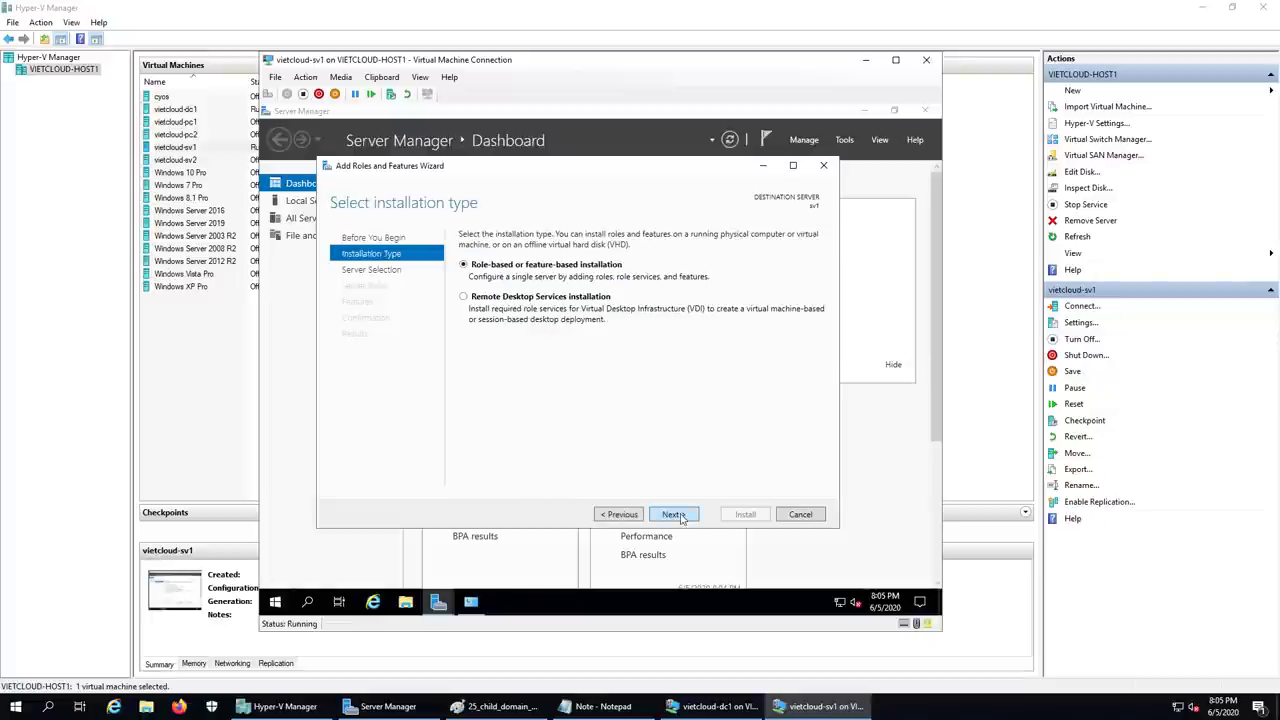
left_click(673, 514)
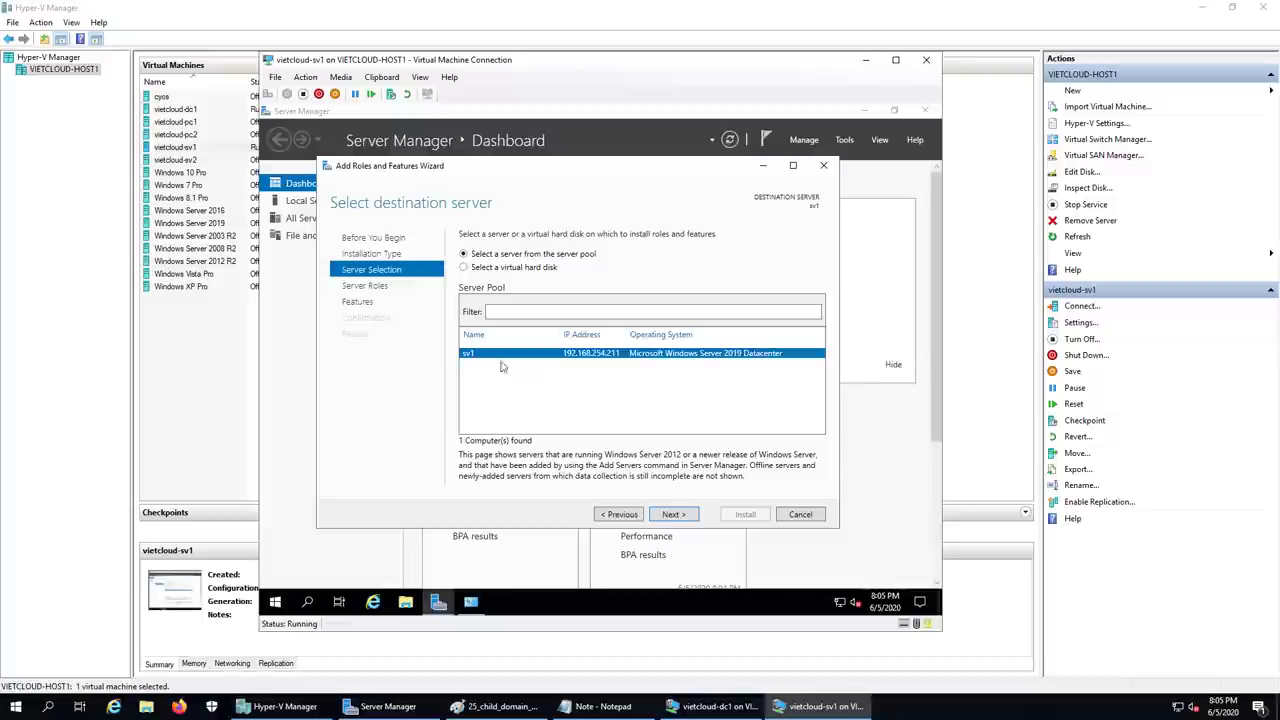
left_click(495, 706)
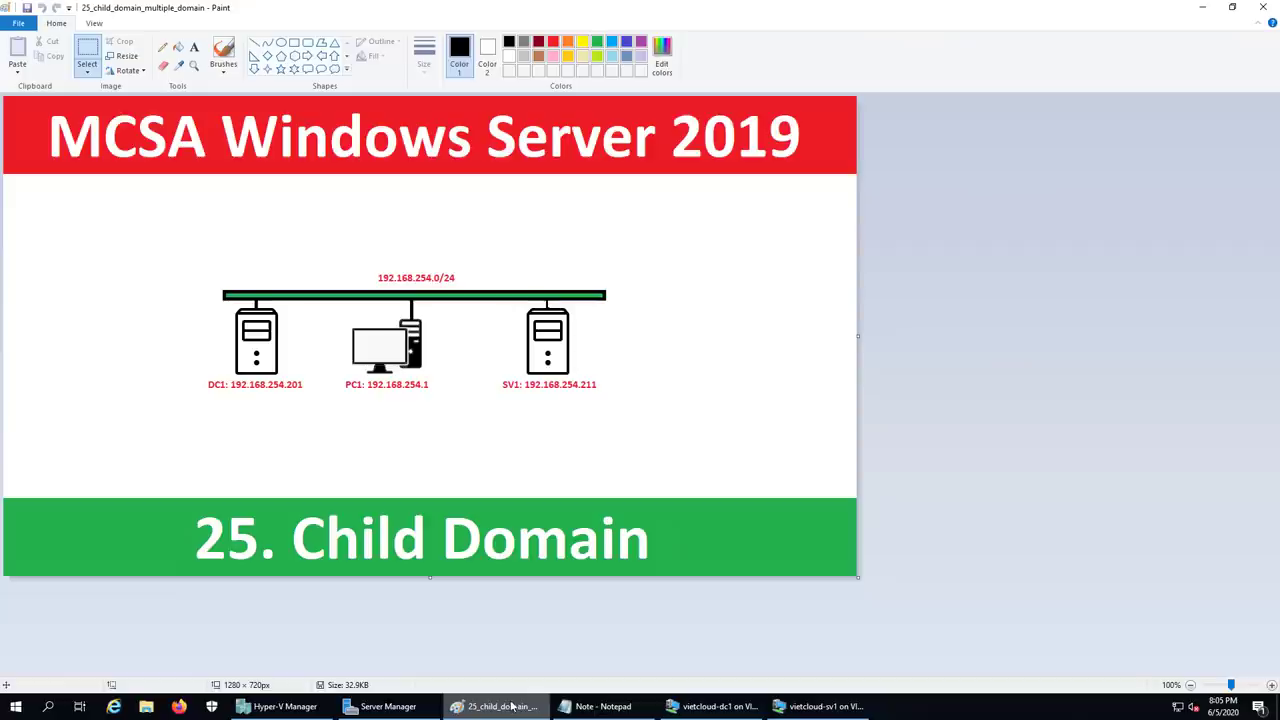
left_click(820, 706)
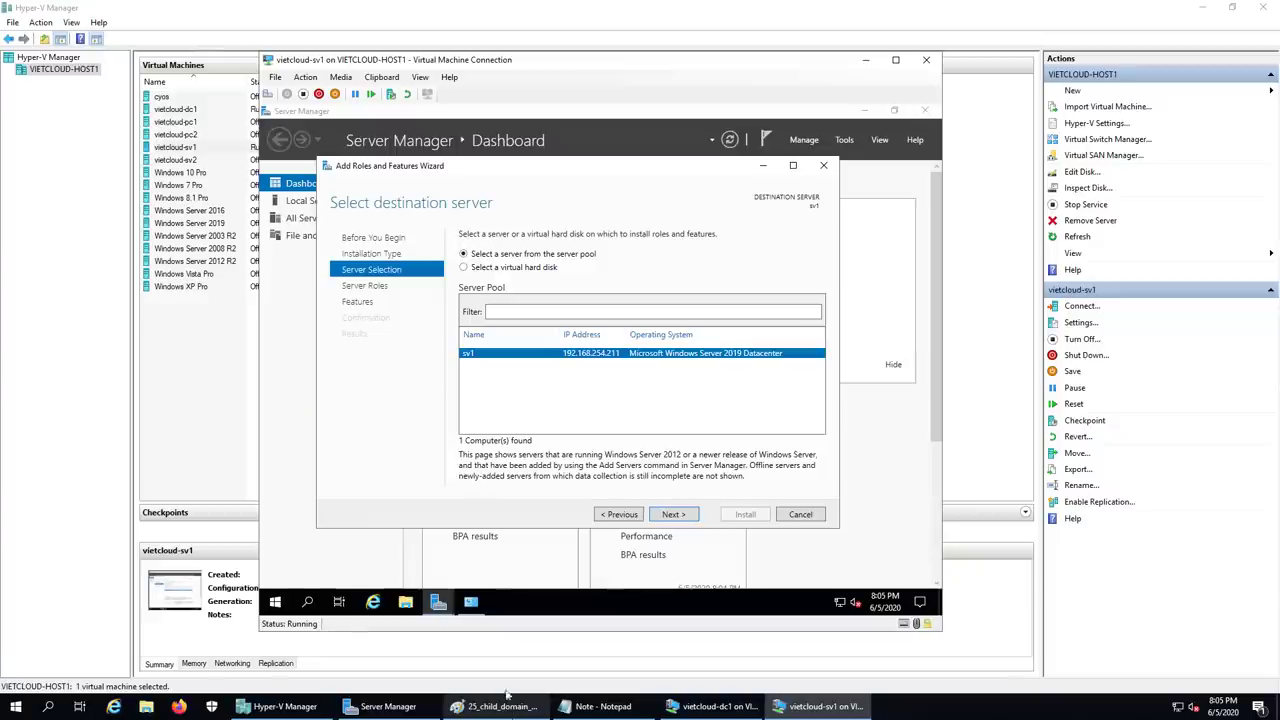
left_click(675, 515)
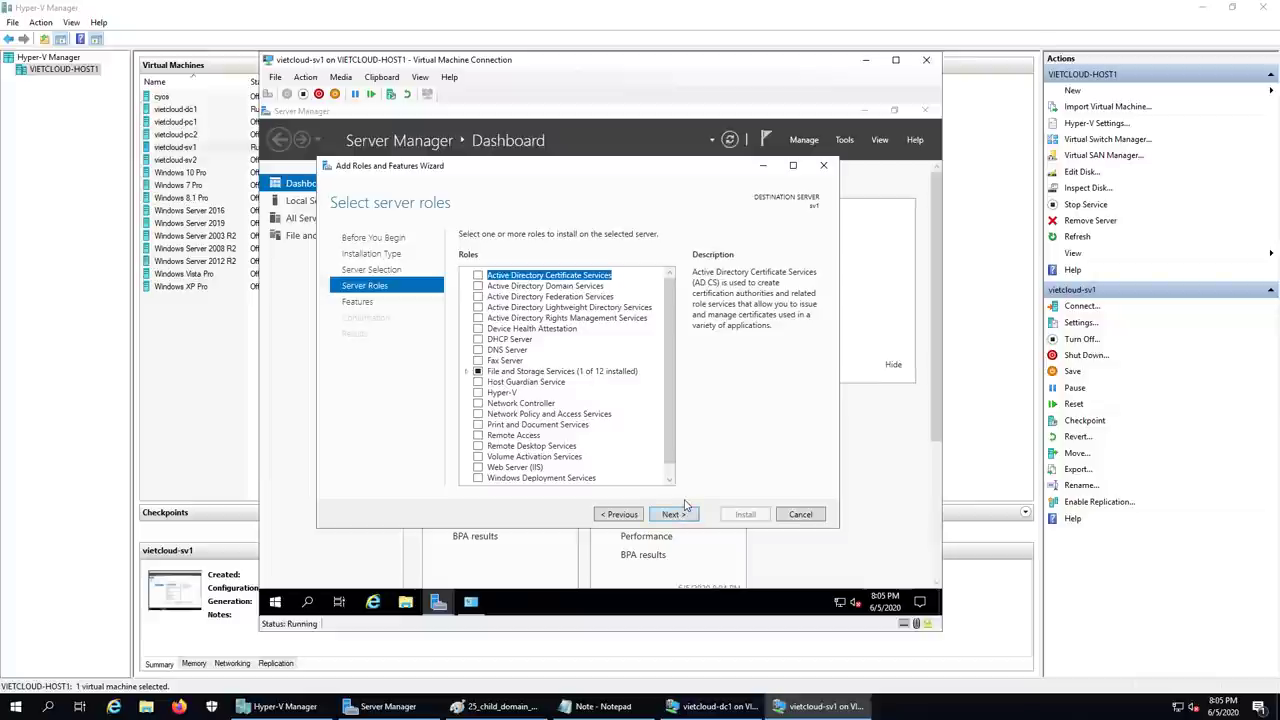
- Select Active Directory Domain Services with its required features and advance to Confirmation
left_click(507, 287)
left_click(477, 287)
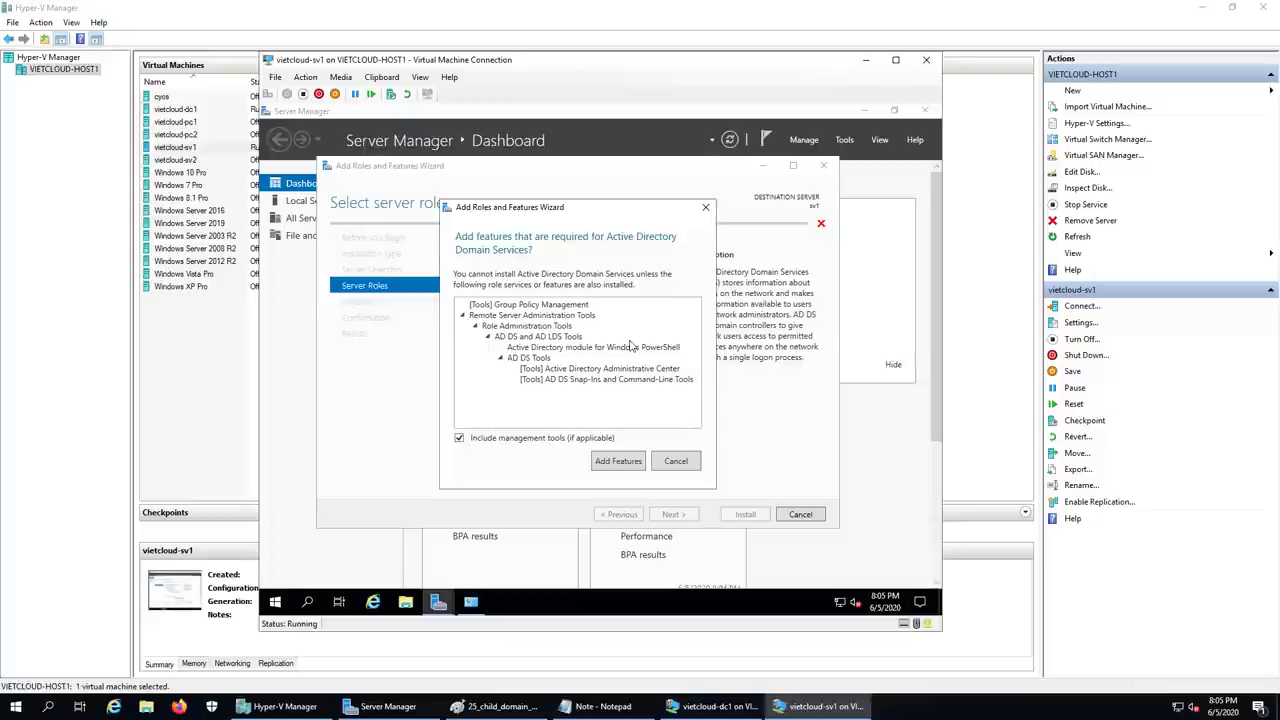
left_click(614, 461)
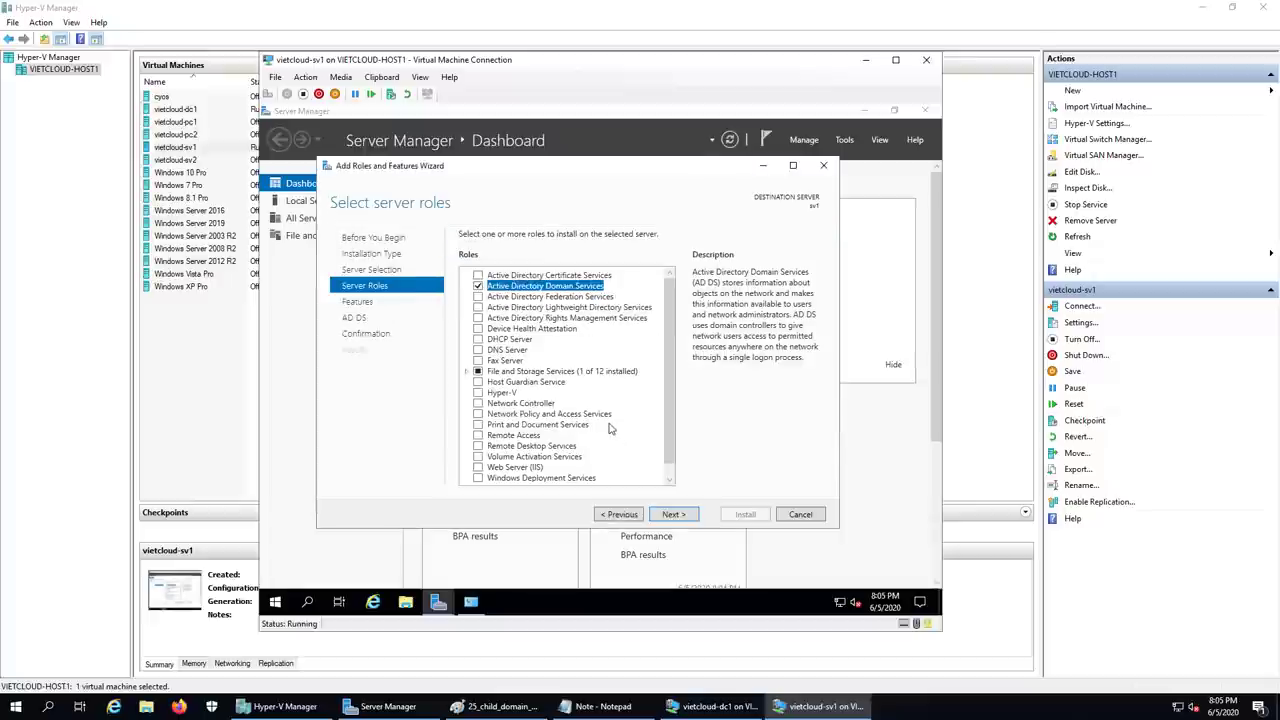
left_click(690, 516)
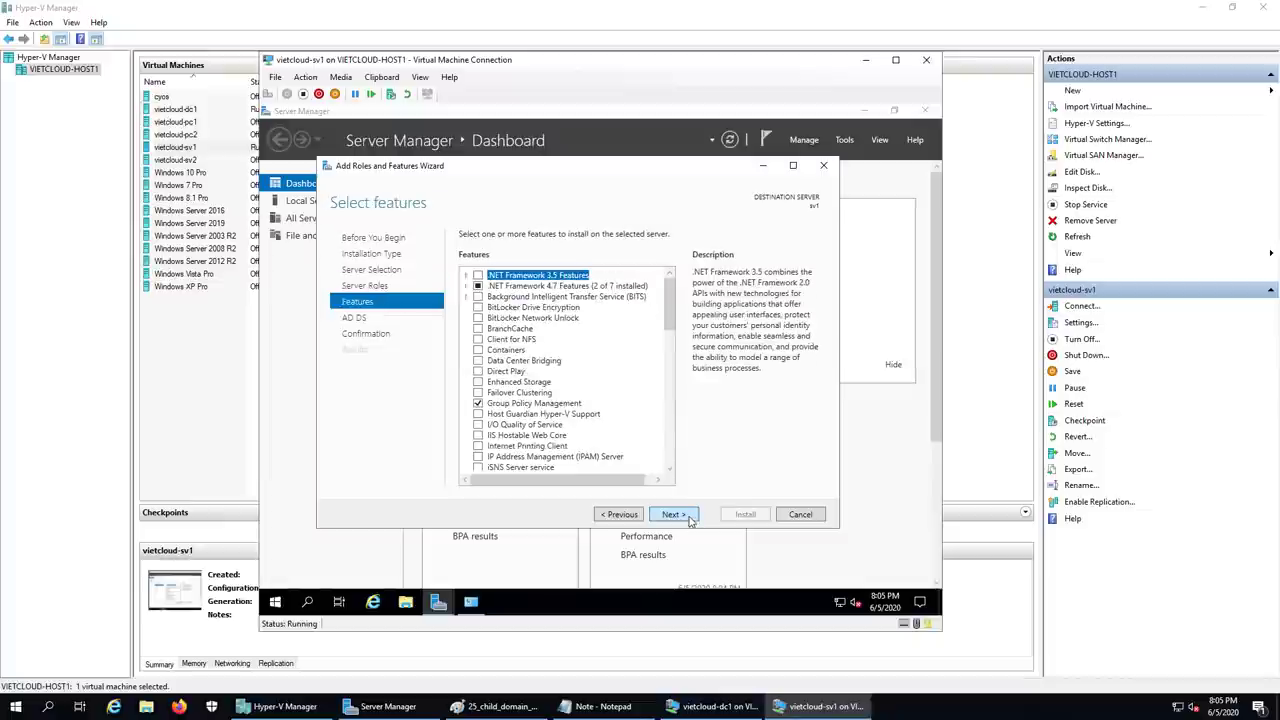
left_click(690, 516)
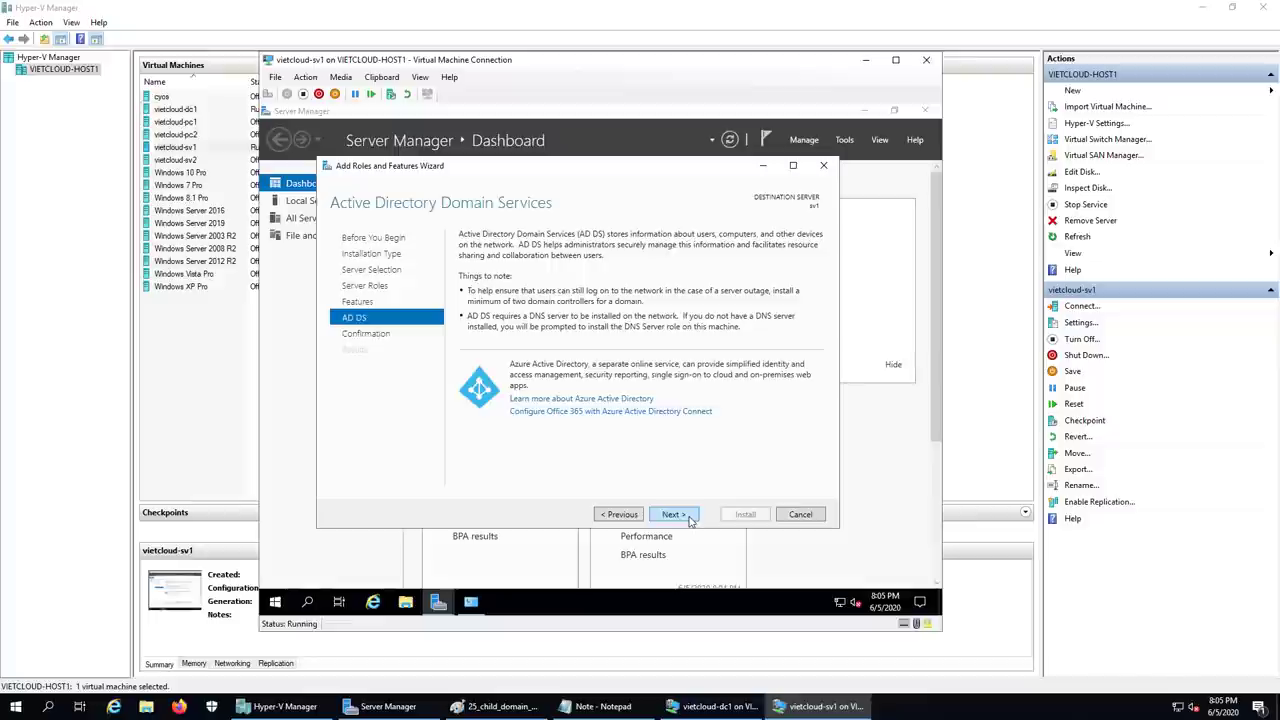
left_click(689, 517)
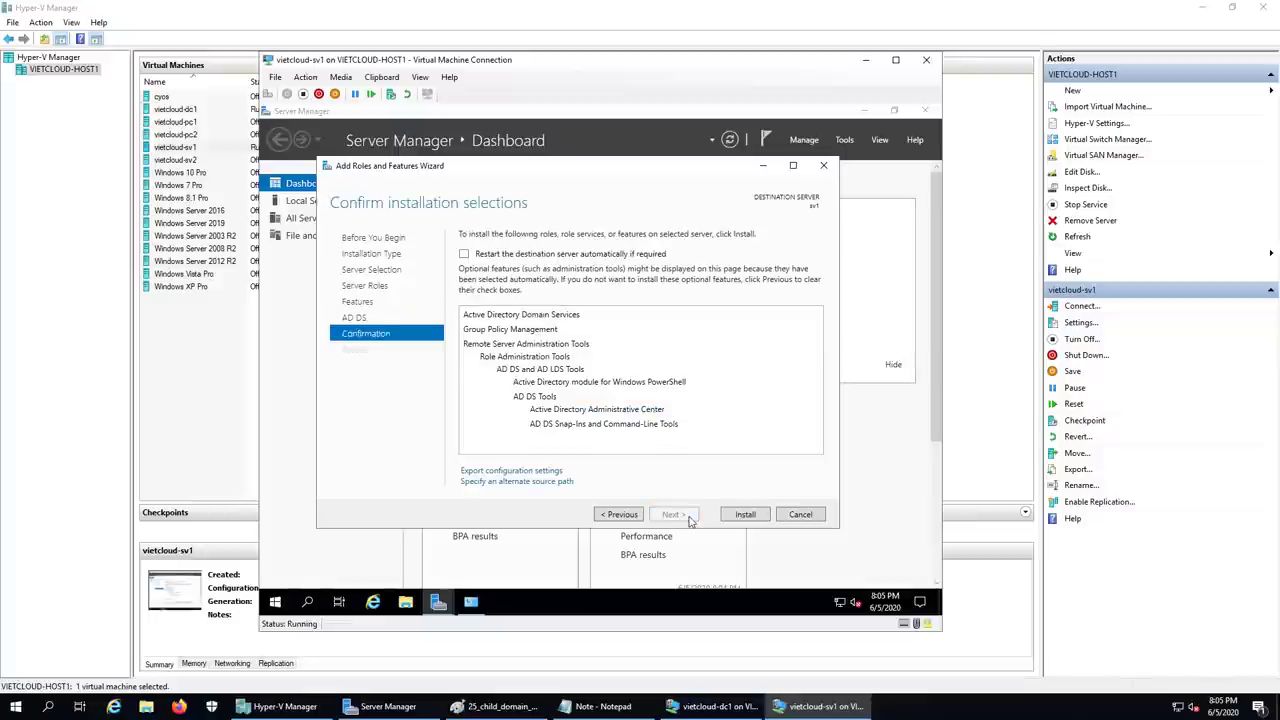
- Install Active Directory Domain Services on sv1, then launch promotion to a domain controller
left_click(746, 515)
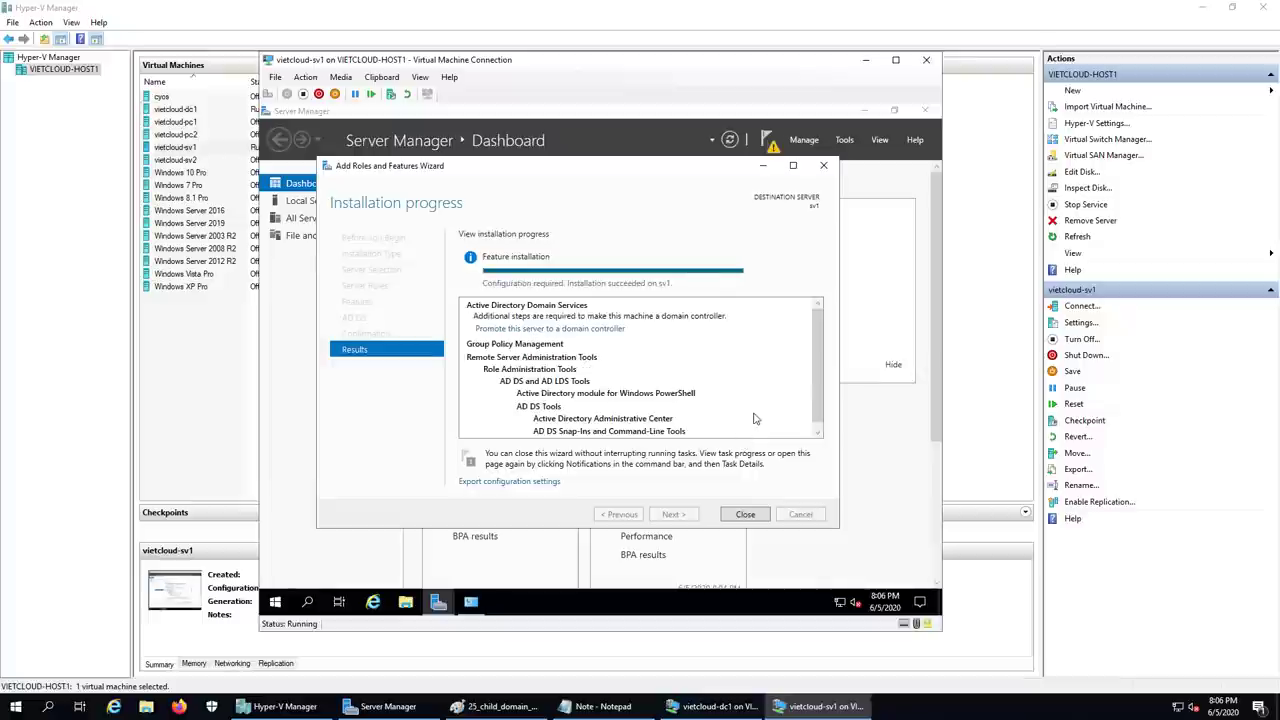
left_click(716, 706)
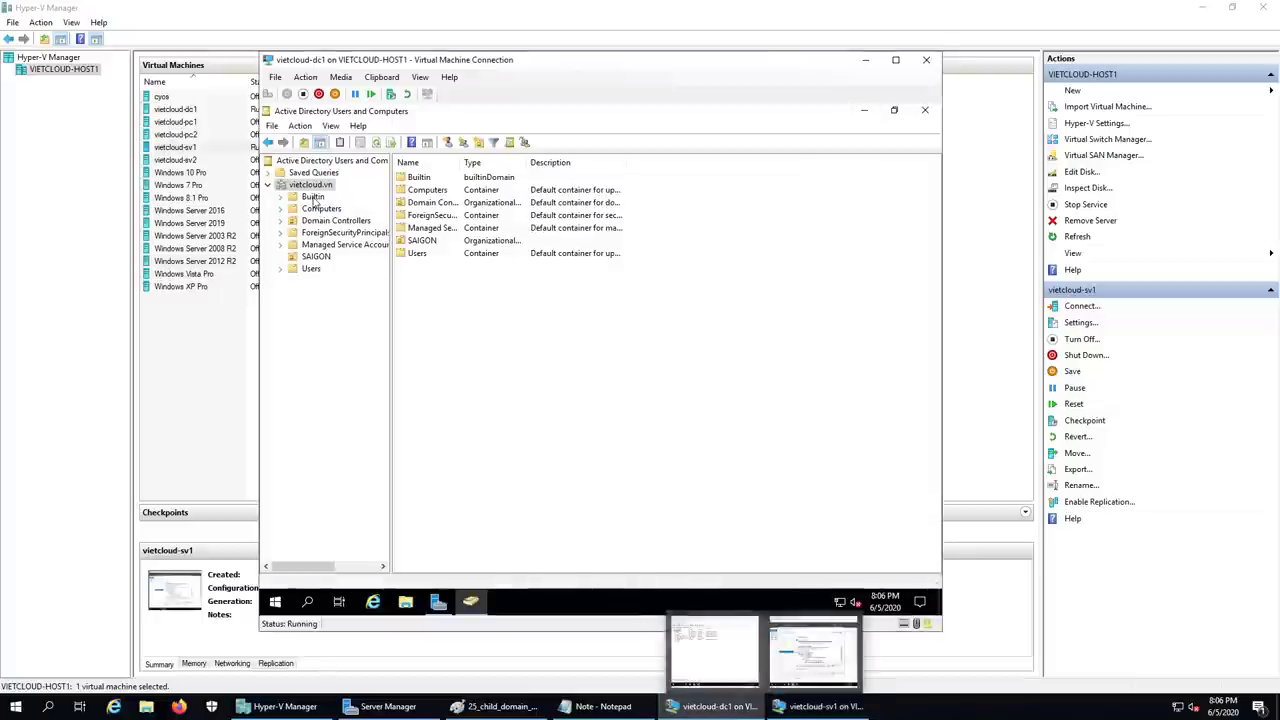
left_click(820, 706)
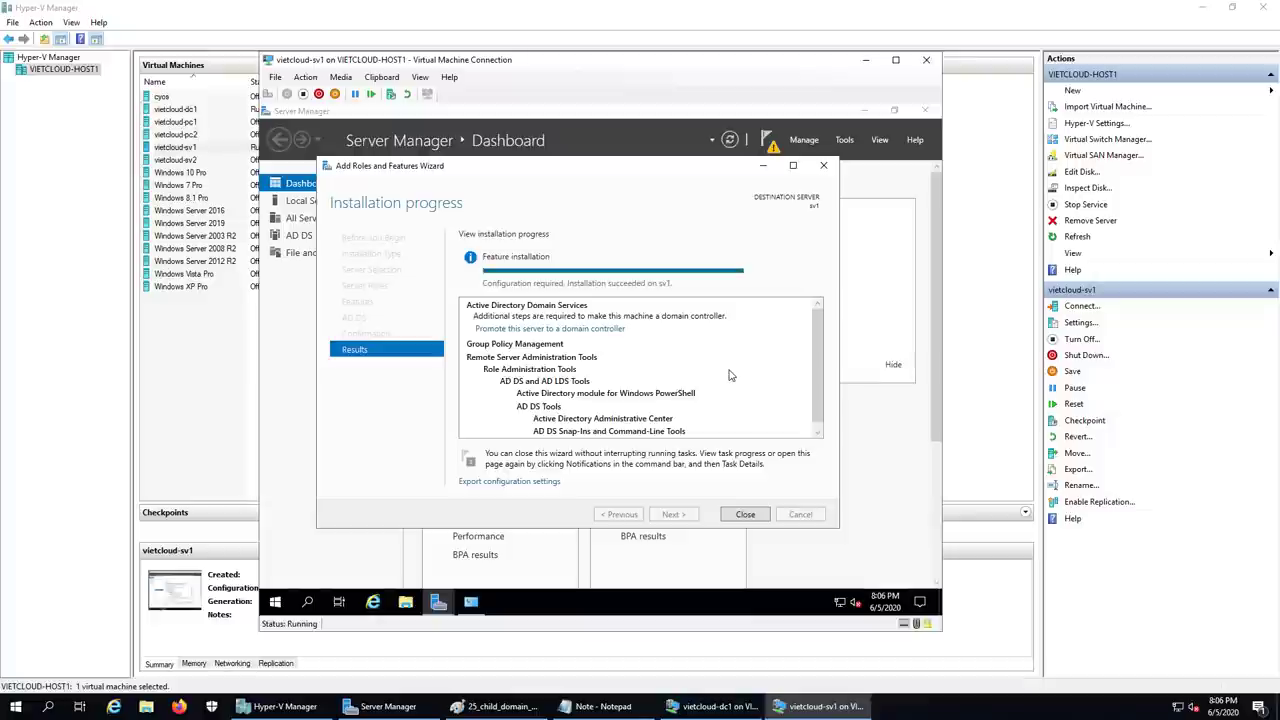
left_click(575, 331)
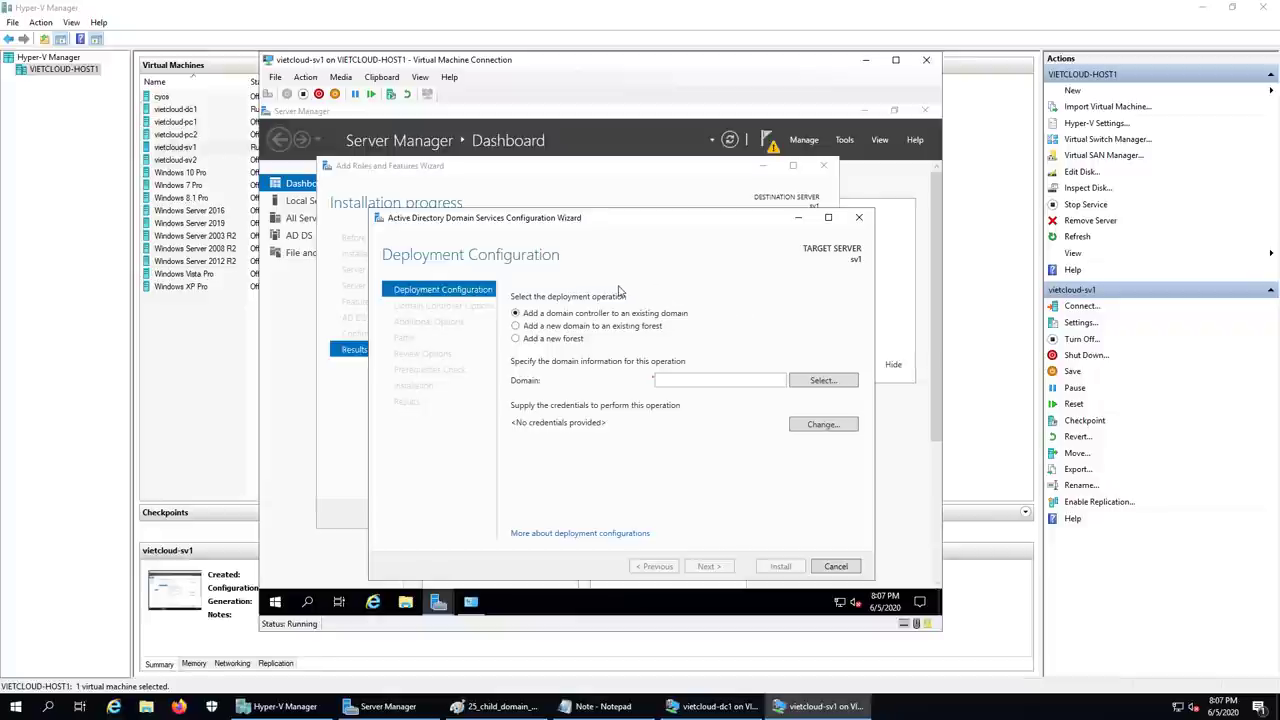
- Choose 'Add a new domain to an existing forest' with domain type Child Domain
left_click(516, 340)
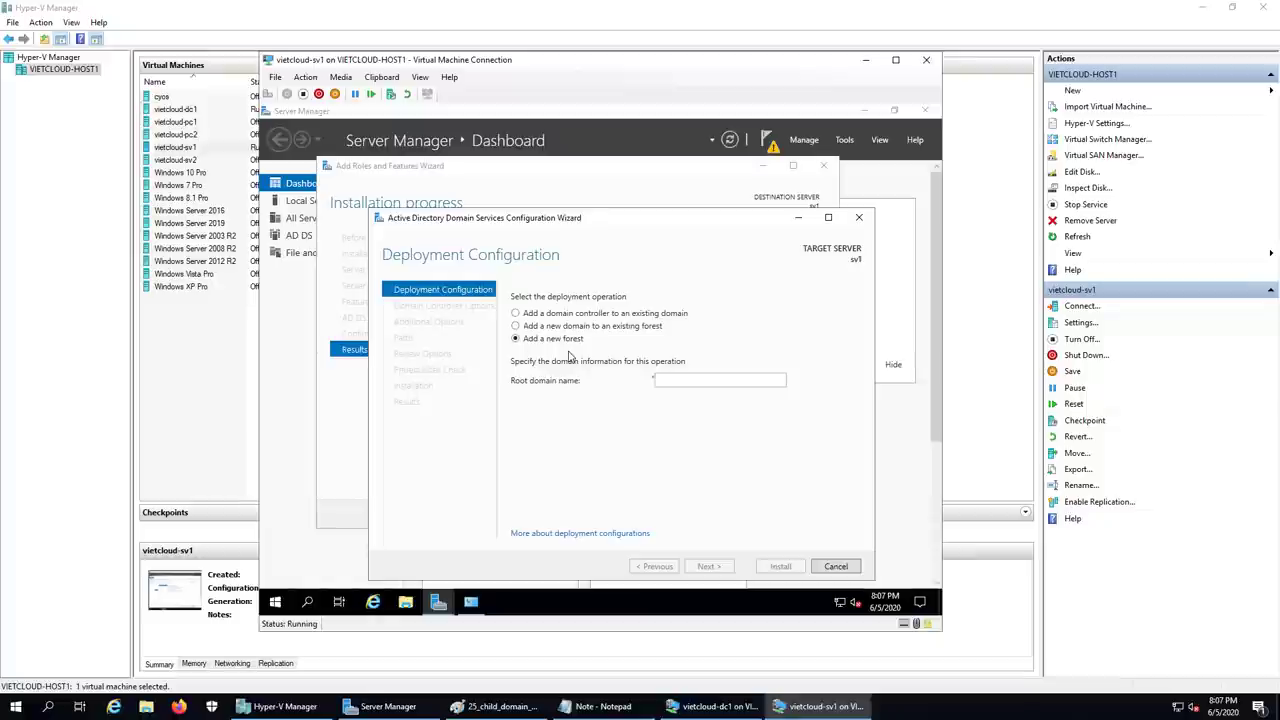
left_click(515, 327)
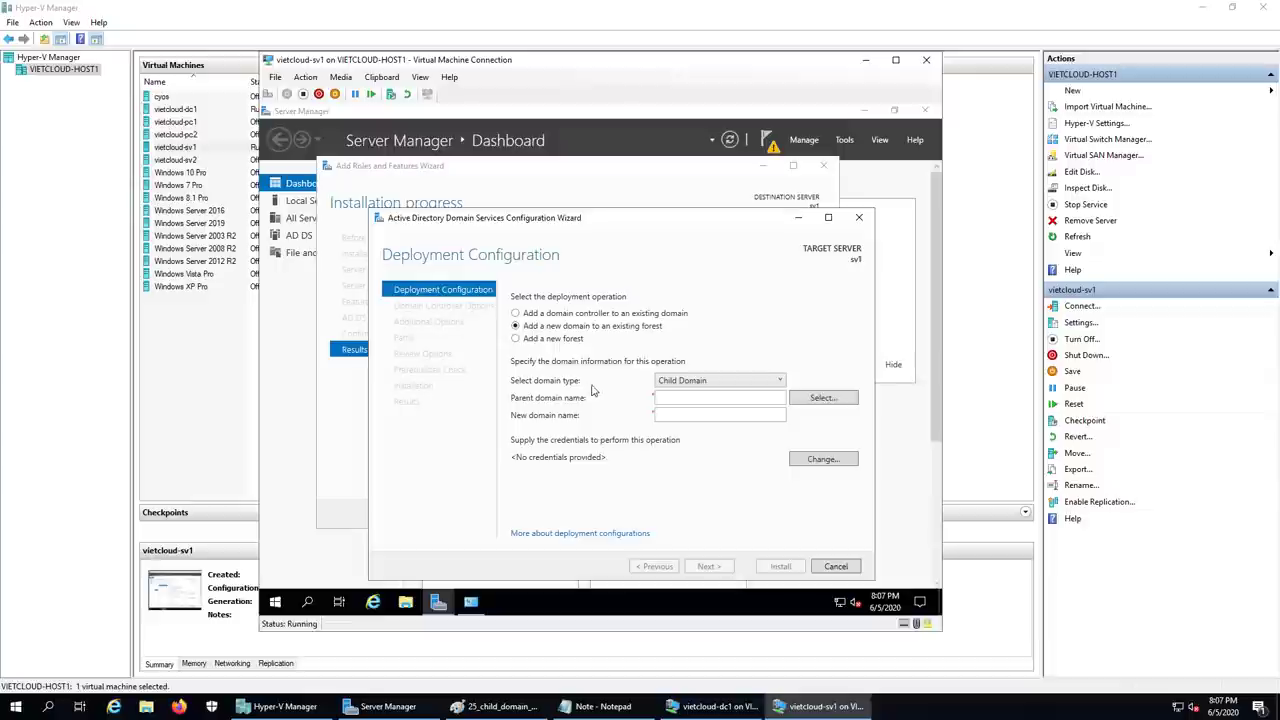
left_click(715, 382)
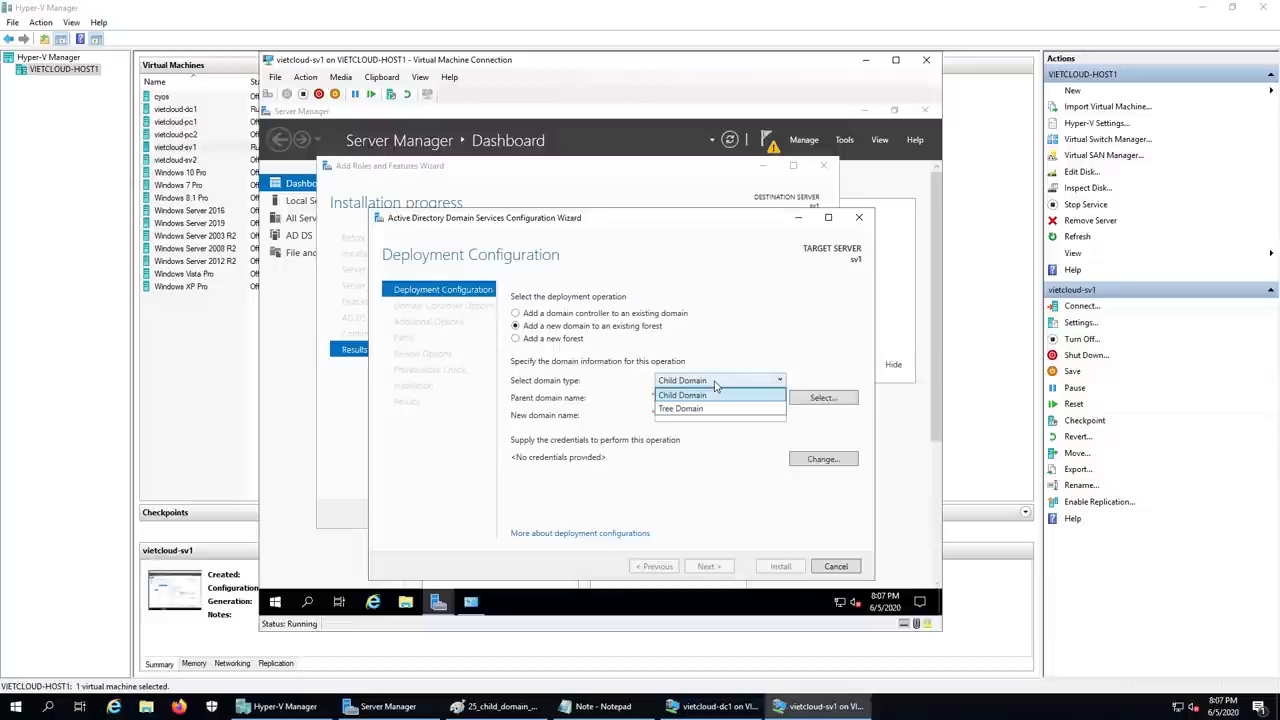
left_click(715, 393)
left_click(705, 396)
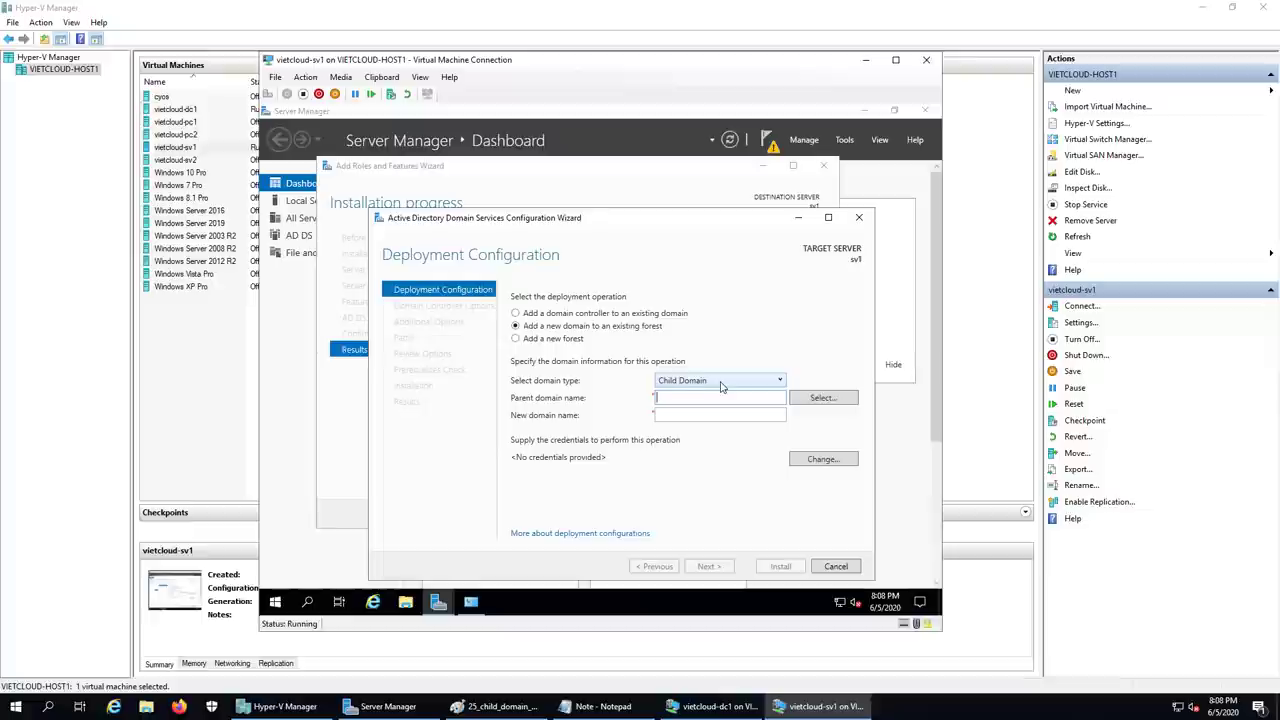
- Supply the vietcloud.vn domain administrator's username and password as deployment credentials
left_click(820, 460)
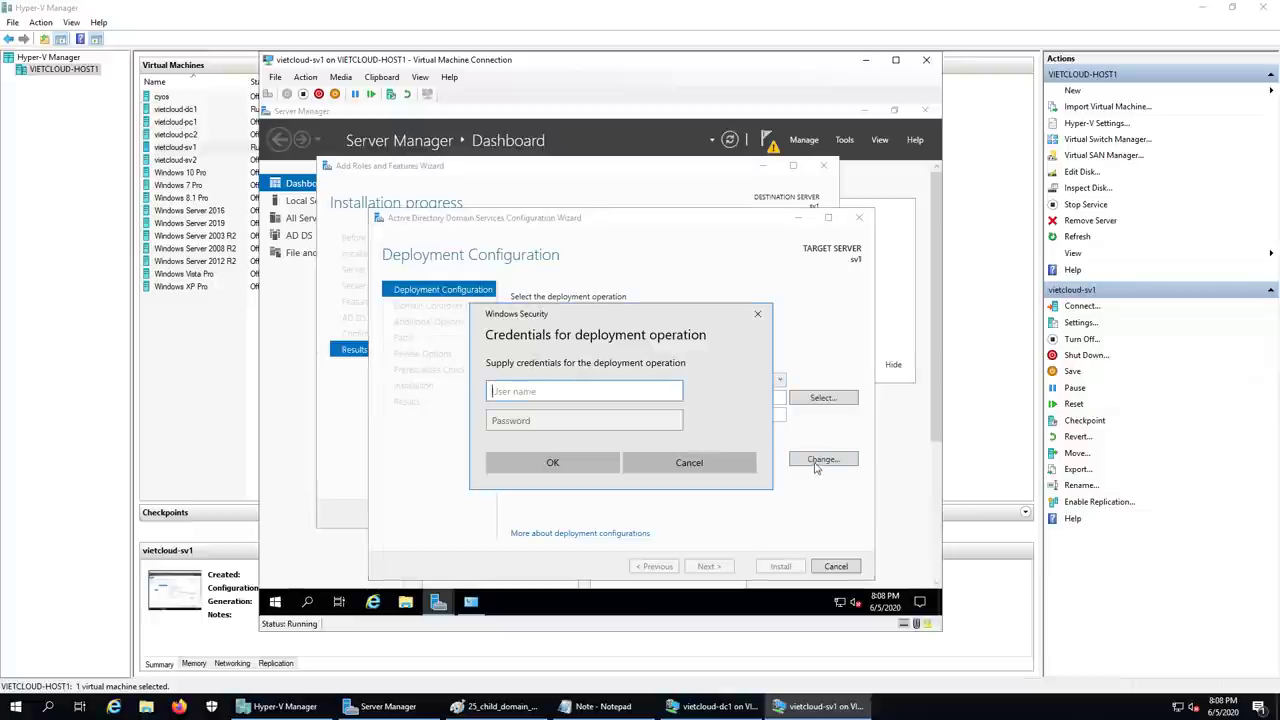
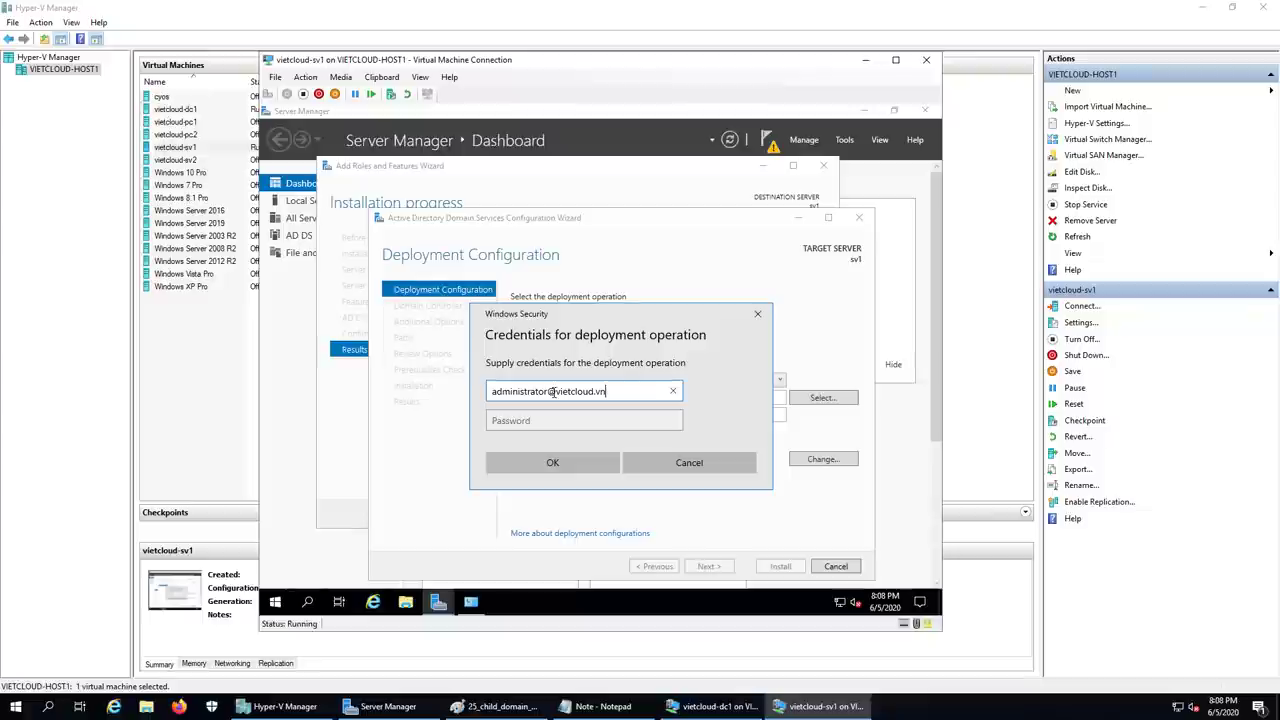
left_click(537, 418)
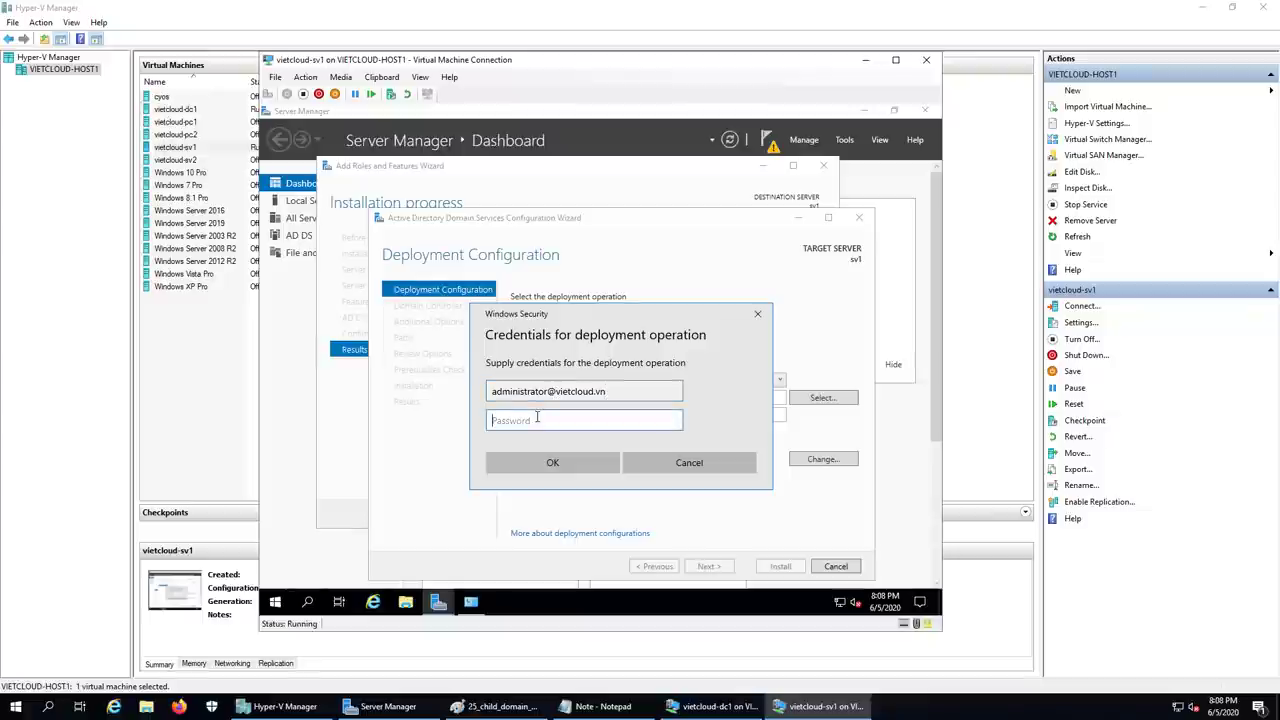
type("P@ssw0rd!123")
left_click(552, 462)
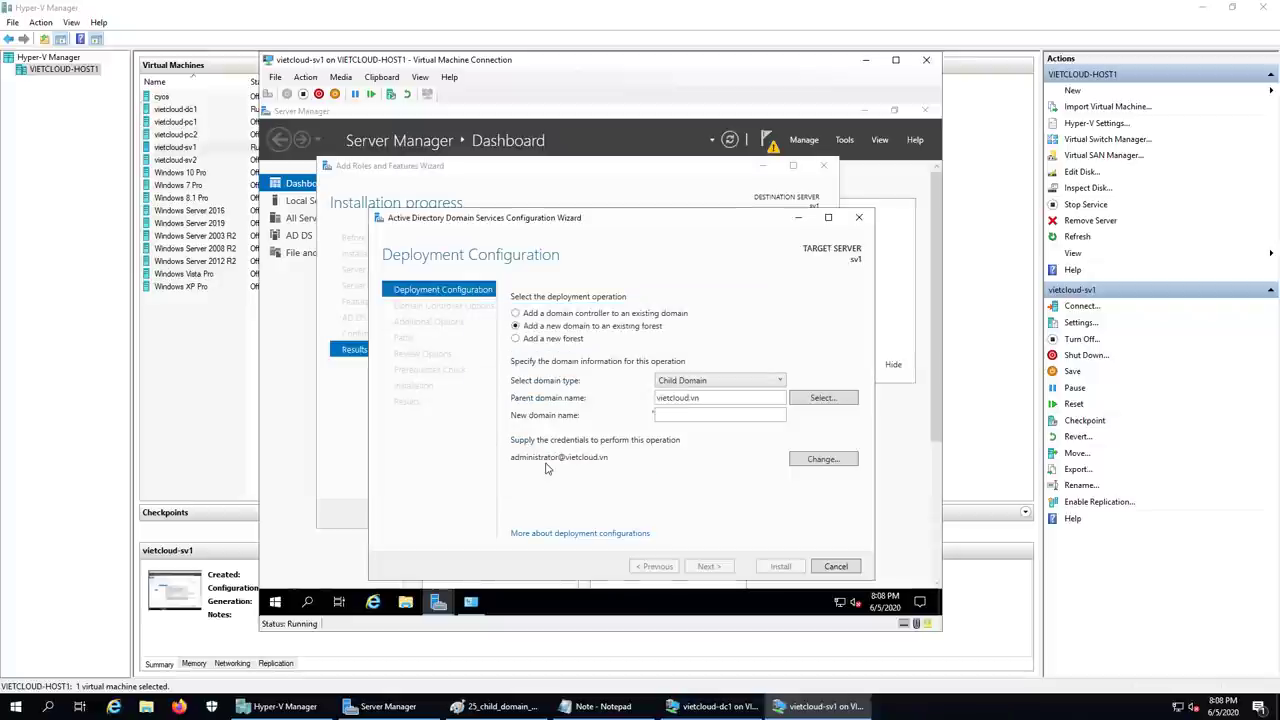
- Enter saigon as the new domain name under parent domain vietcloud.vn
left_click(690, 415)
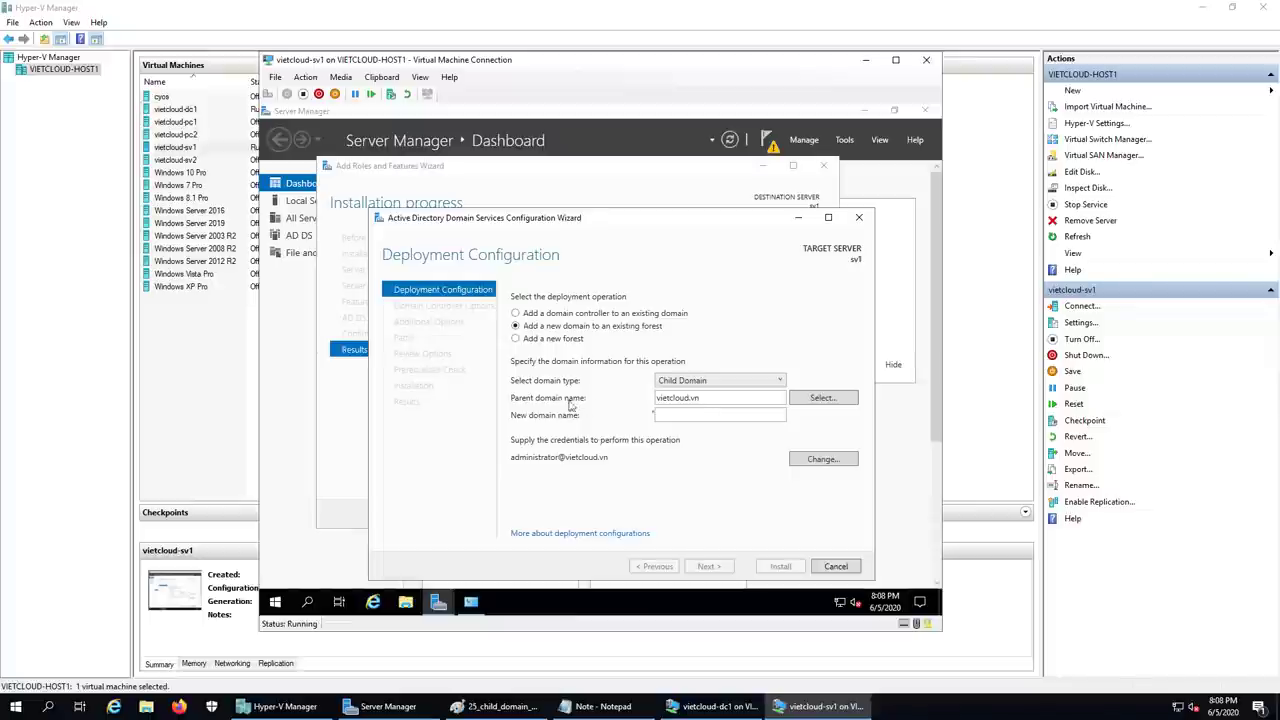
double_click(727, 400)
left_click(710, 415)
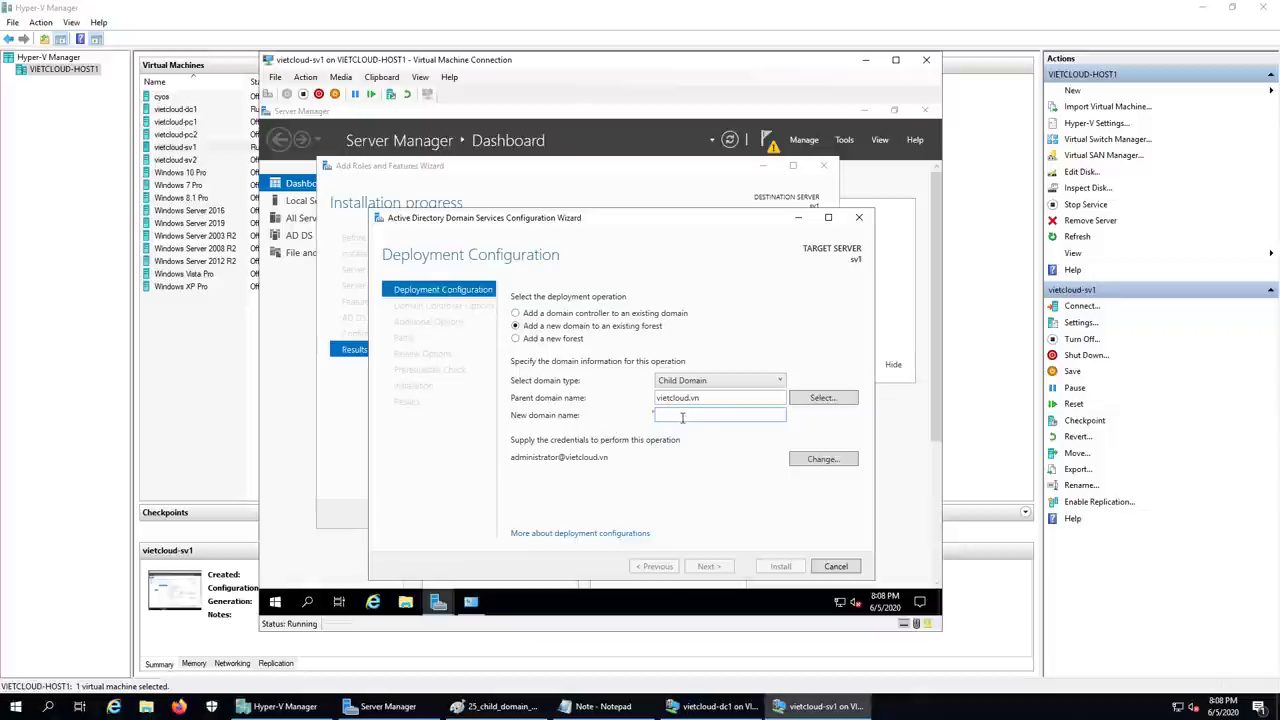
type("saigon")
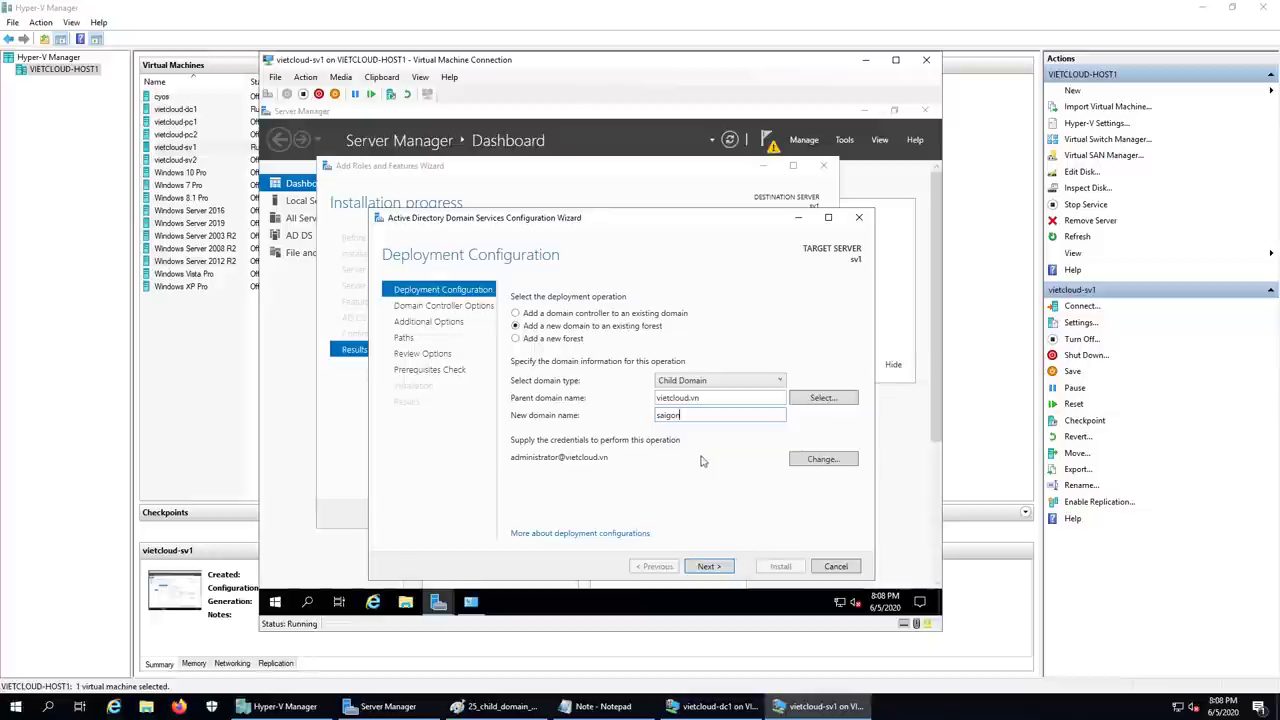
- Resolve the conflict with the SAIGON OU by renaming the child domain to sg, then continue
left_click(710, 566)
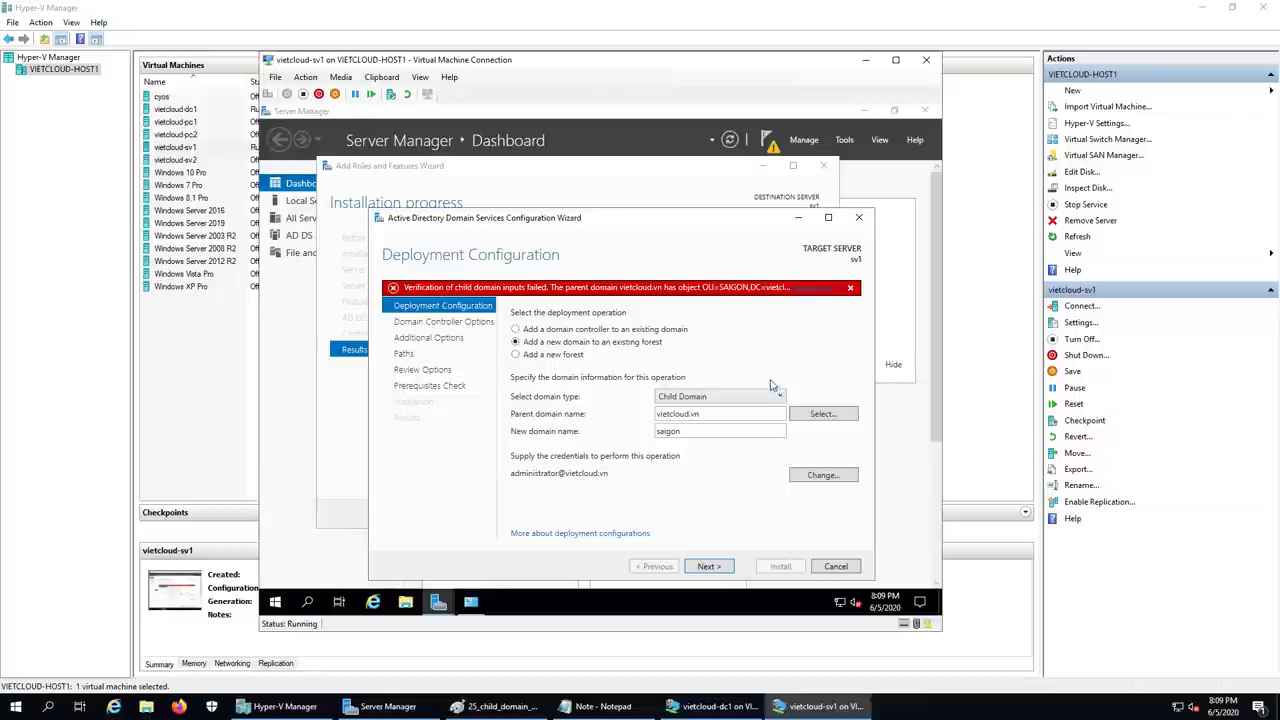
left_click(816, 289)
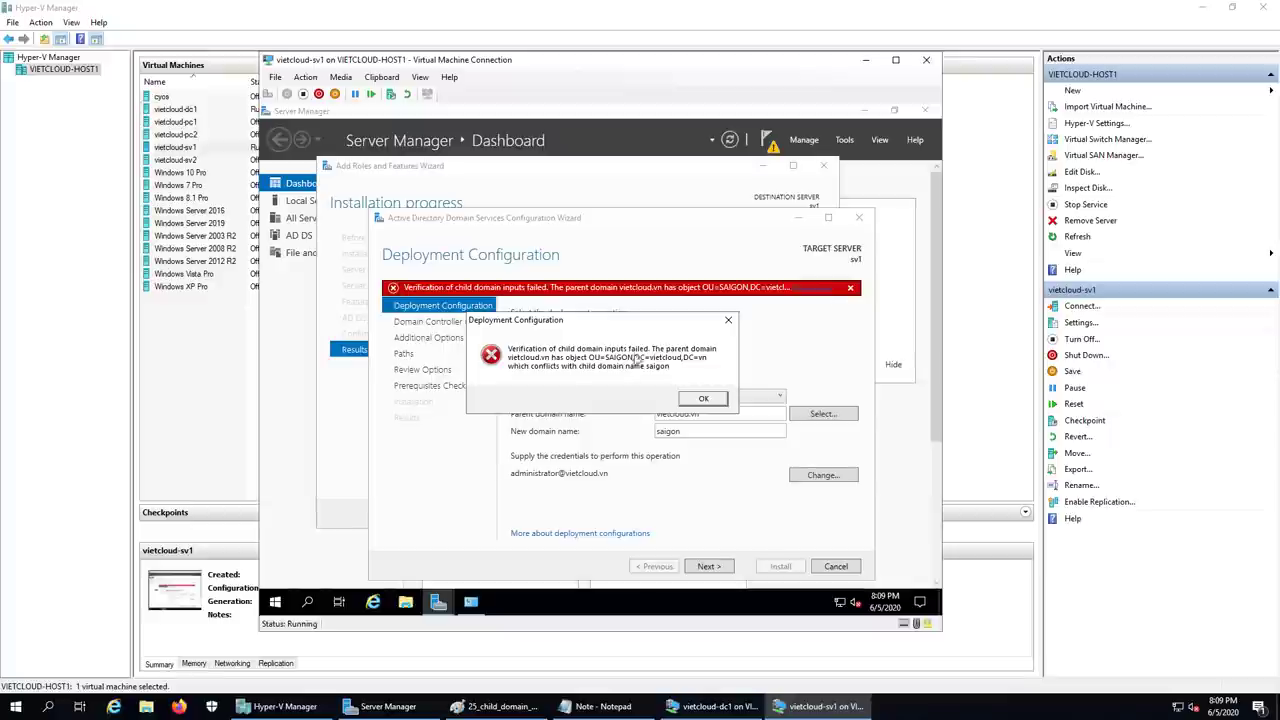
left_click(703, 399)
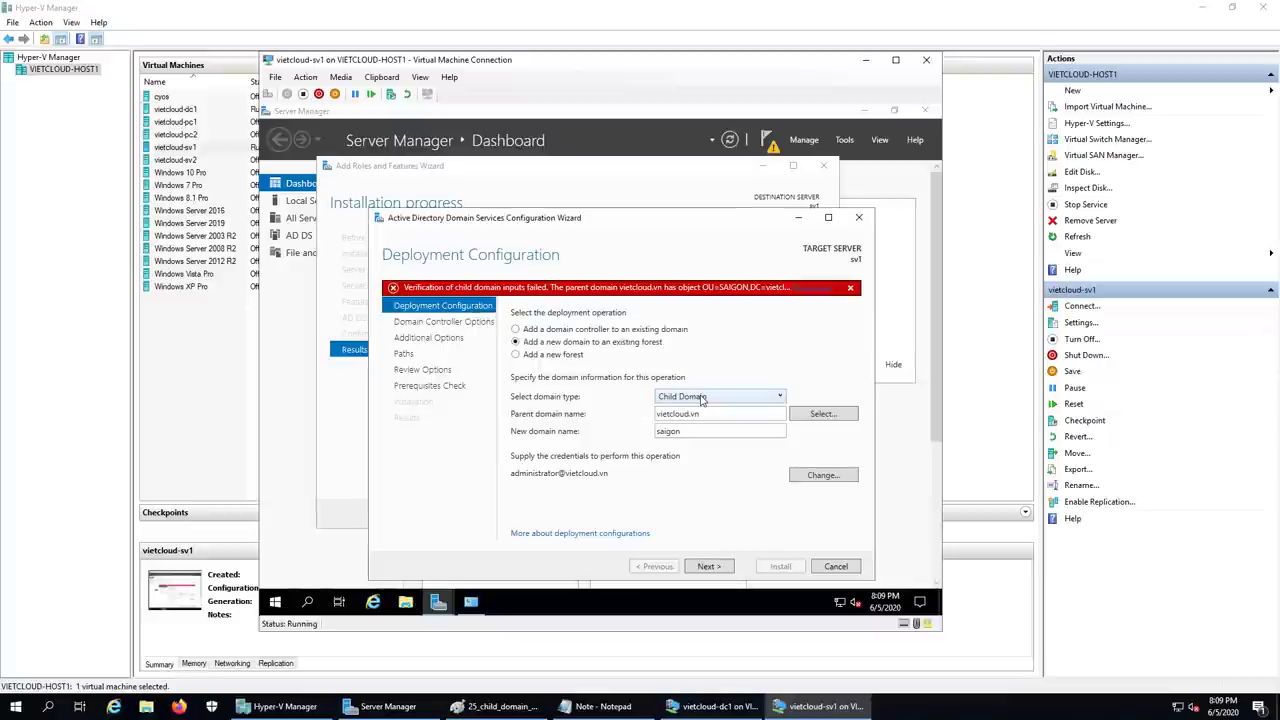
left_click_drag(692, 431, 622, 441)
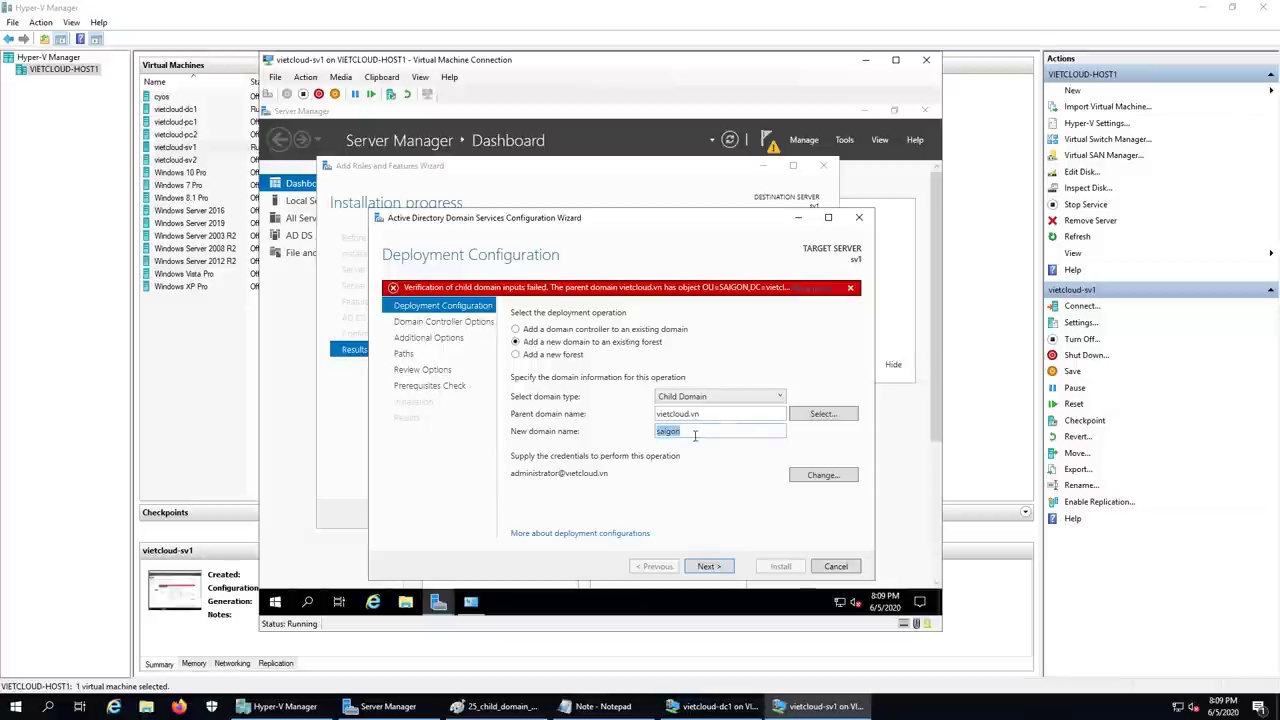
type("sg")
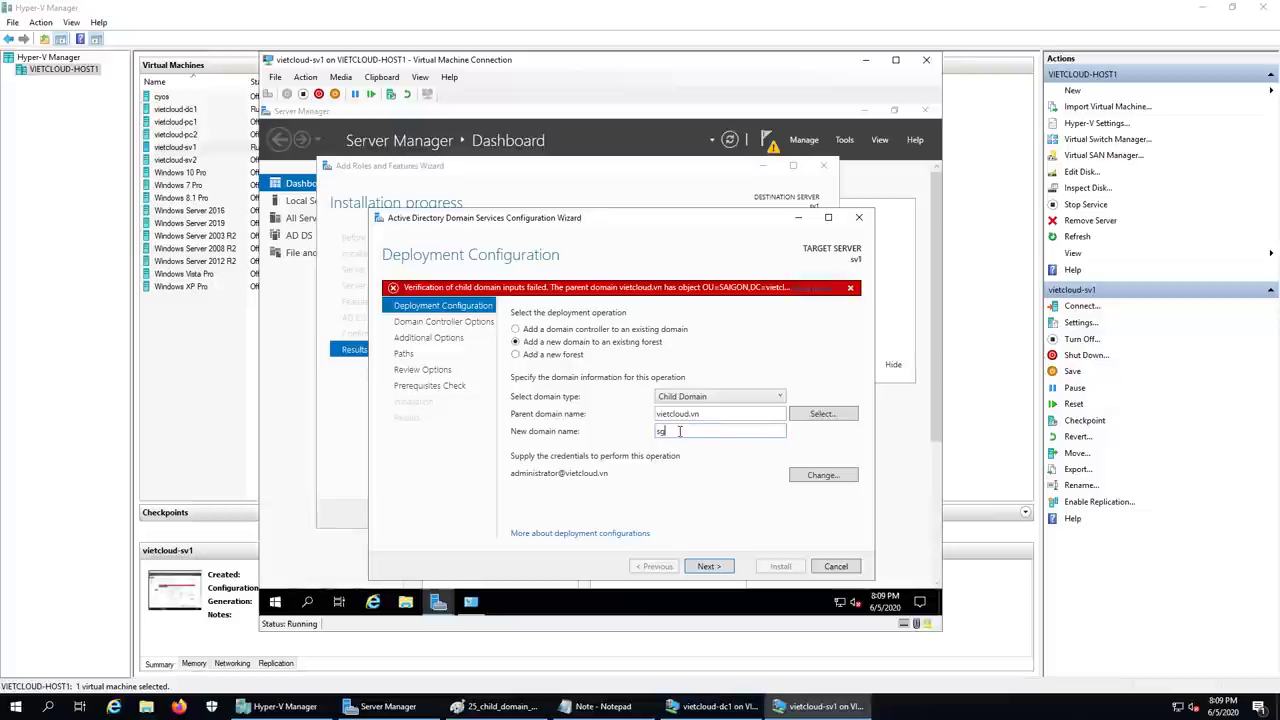
left_click(725, 567)
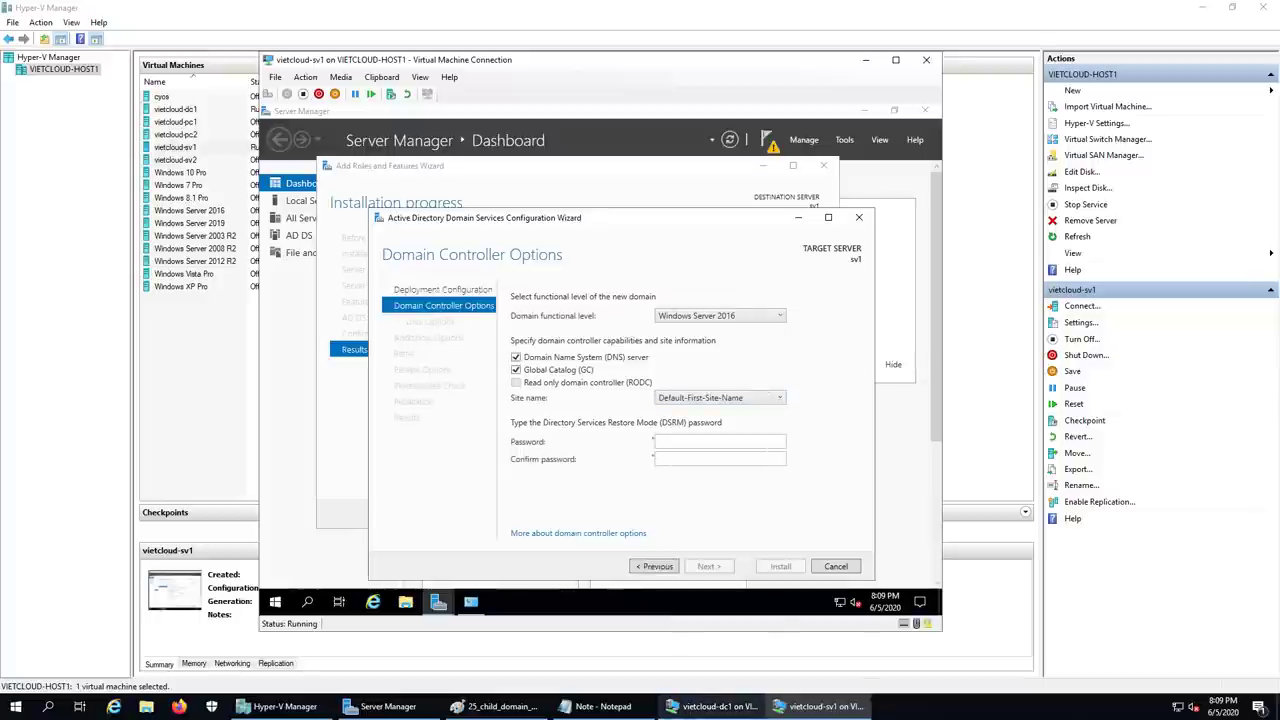
mouse_move(712, 706)
left_click(714, 650)
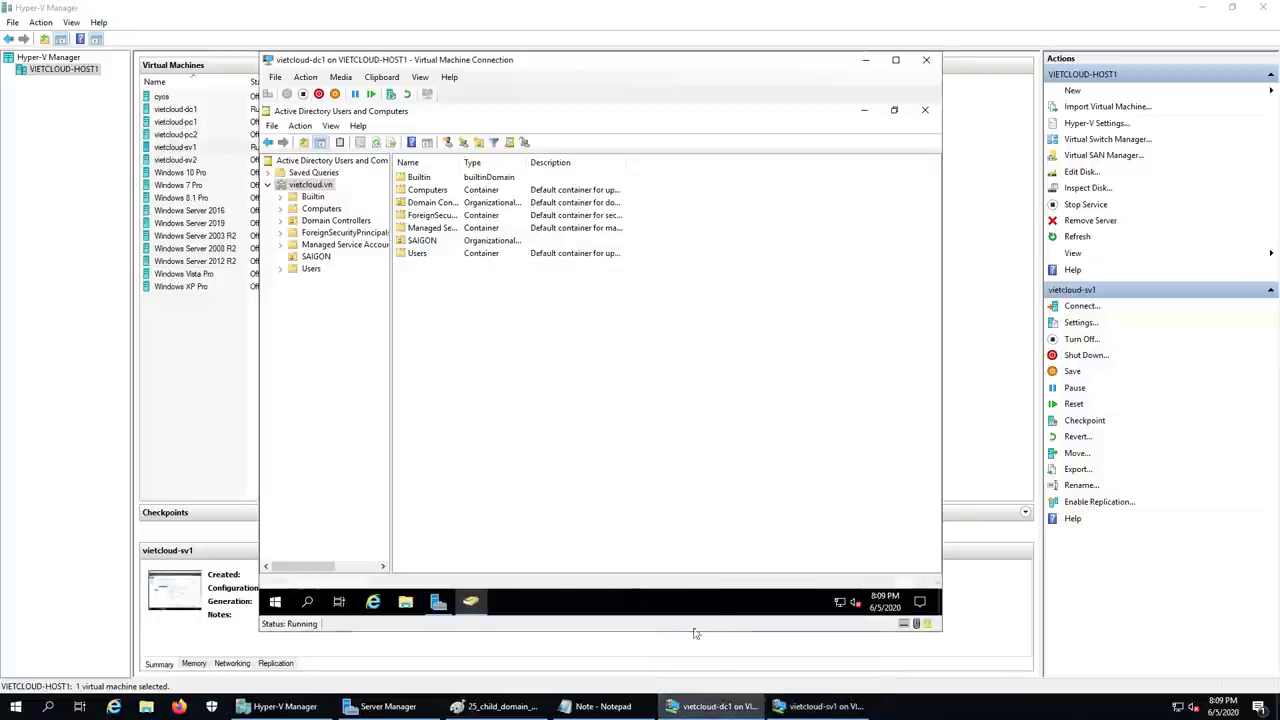
left_click(316, 257)
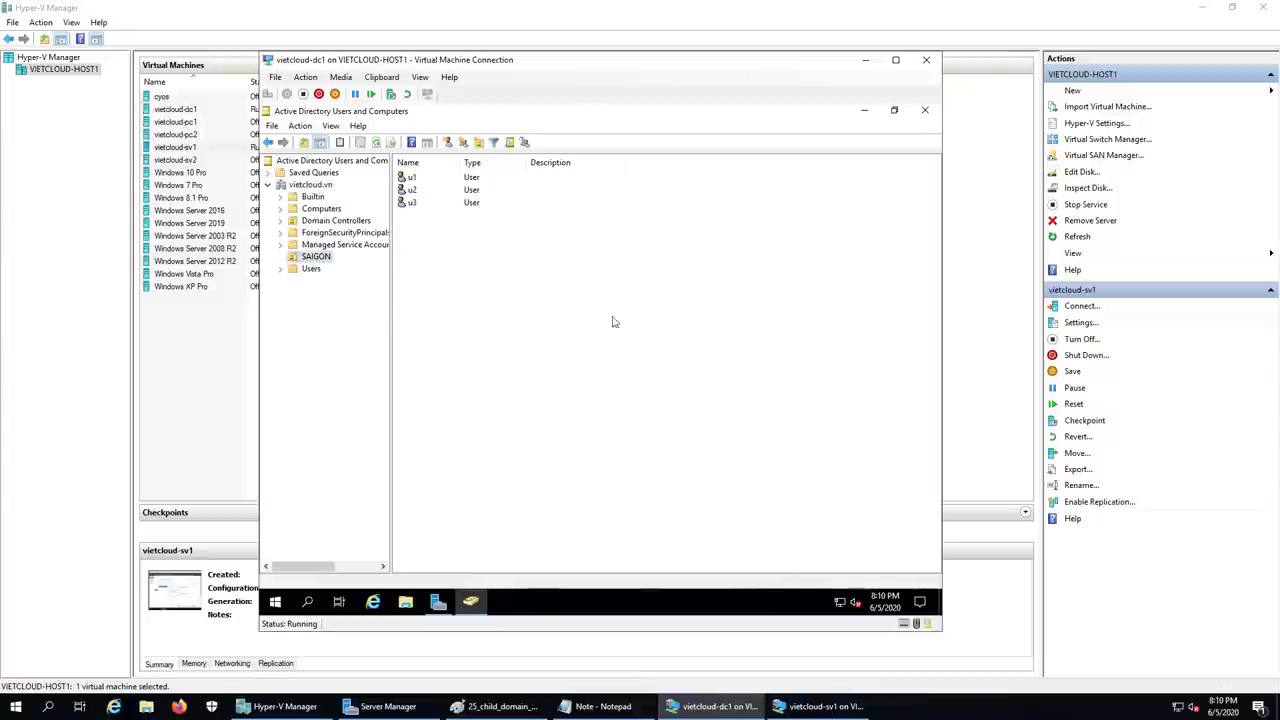
left_click(865, 60)
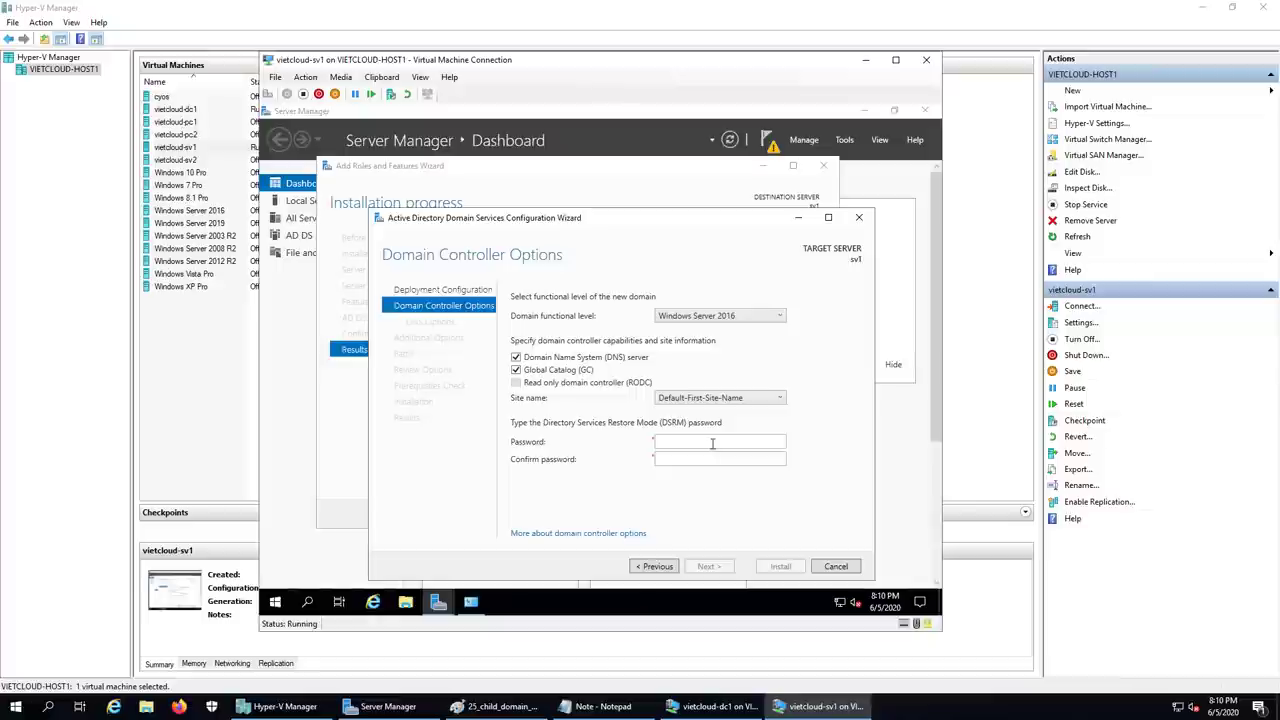
- Enter and confirm the Directory Services Restore Mode password
left_click(708, 441)
type("P@ssw0rd")
key("Tab")
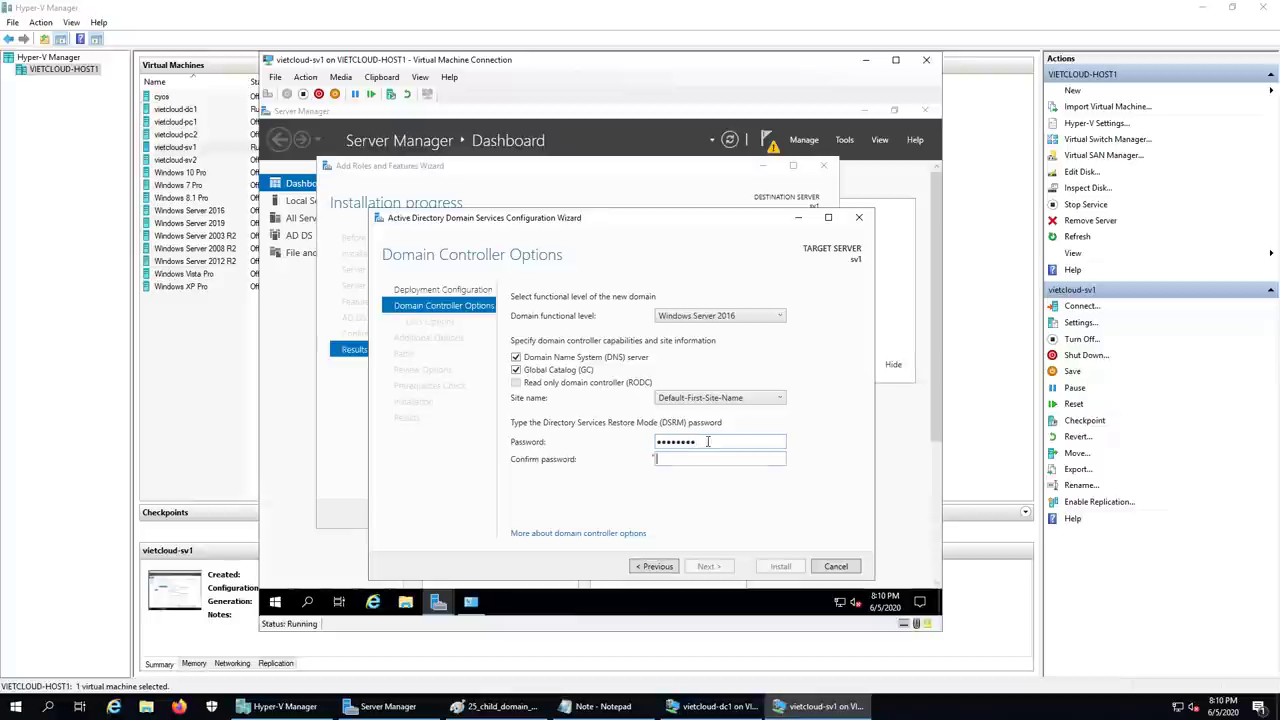
type("P@ssw0rd")
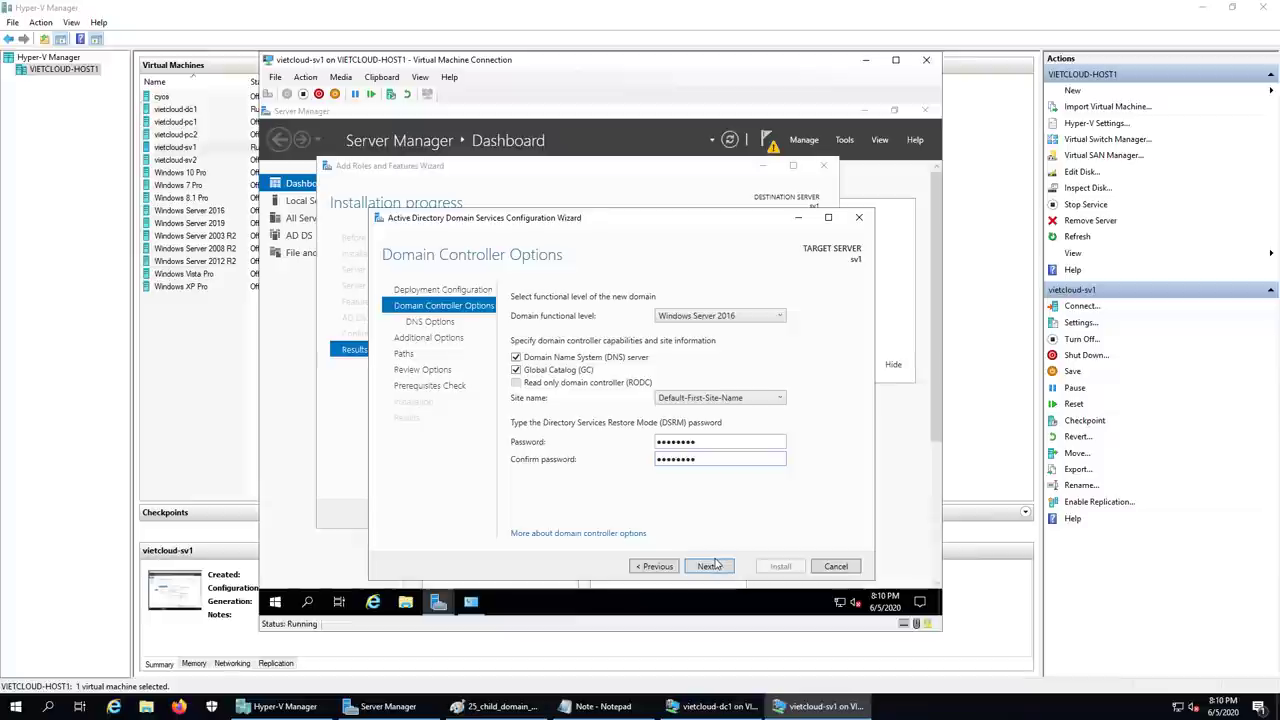
- Keep the defaults for DNS delegation, the SG NetBIOS name and folder paths, then reach Prerequisites Check
left_click(711, 566)
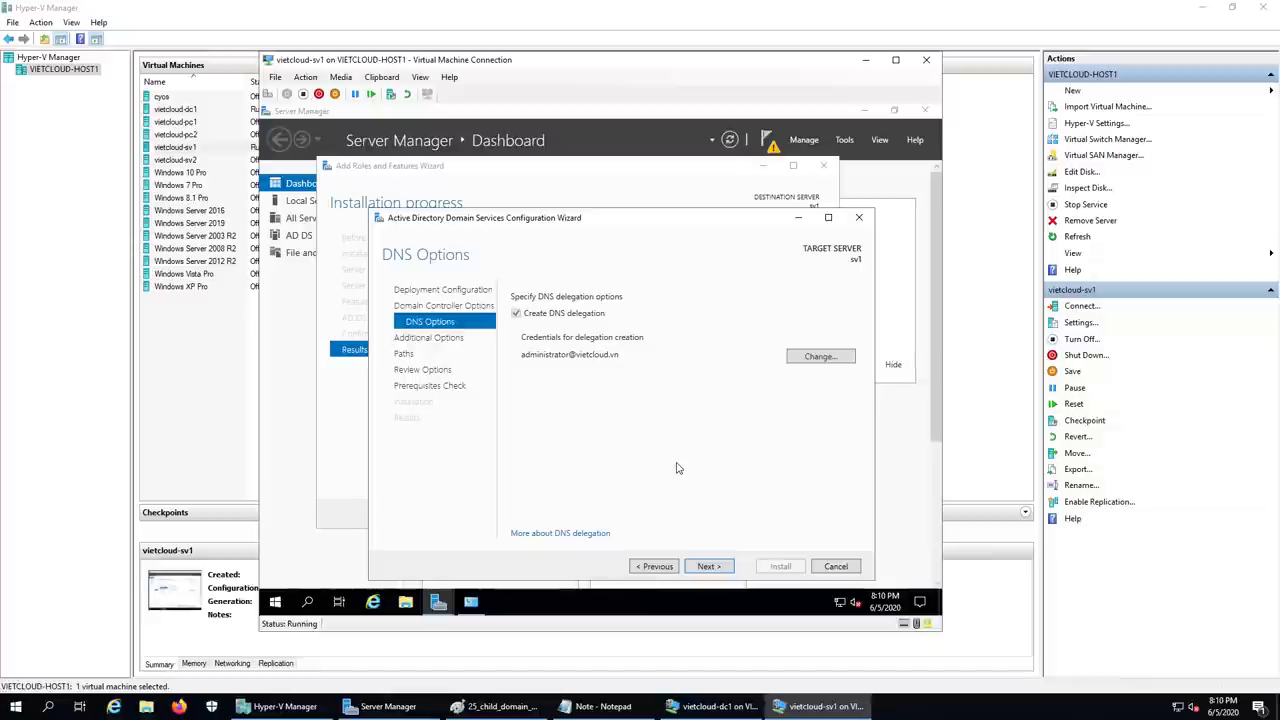
left_click(728, 572)
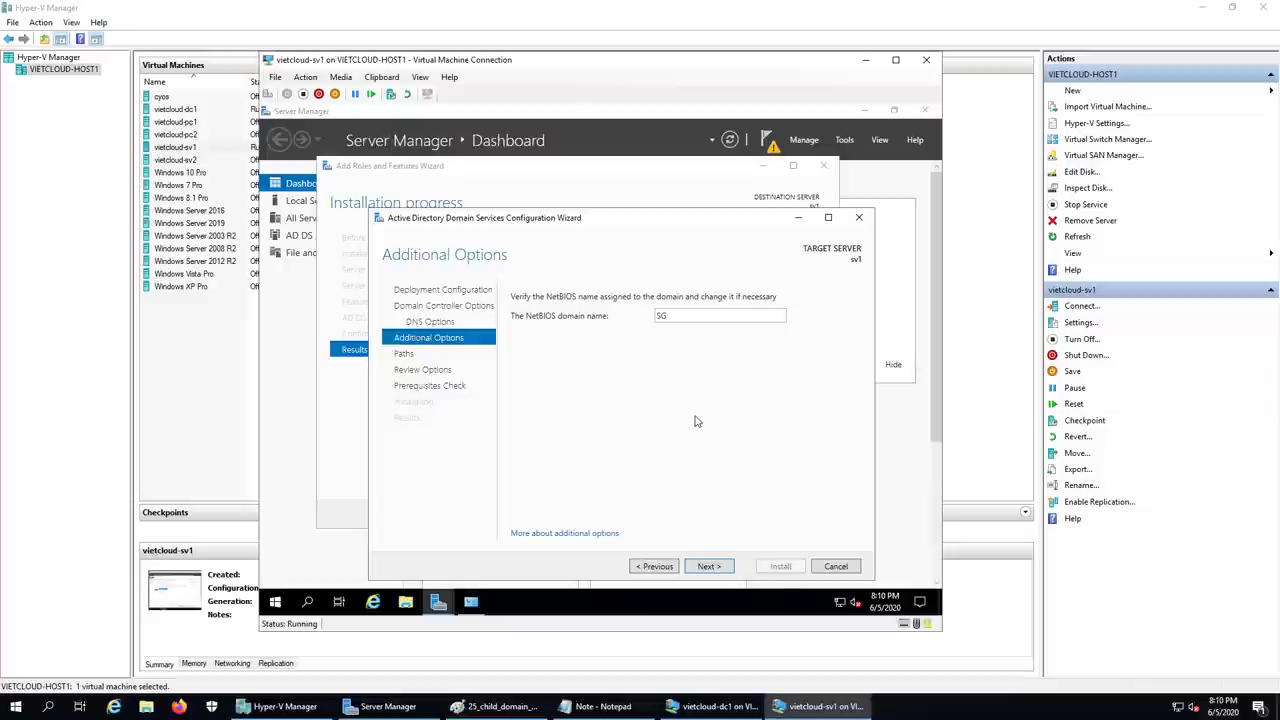
left_click(711, 567)
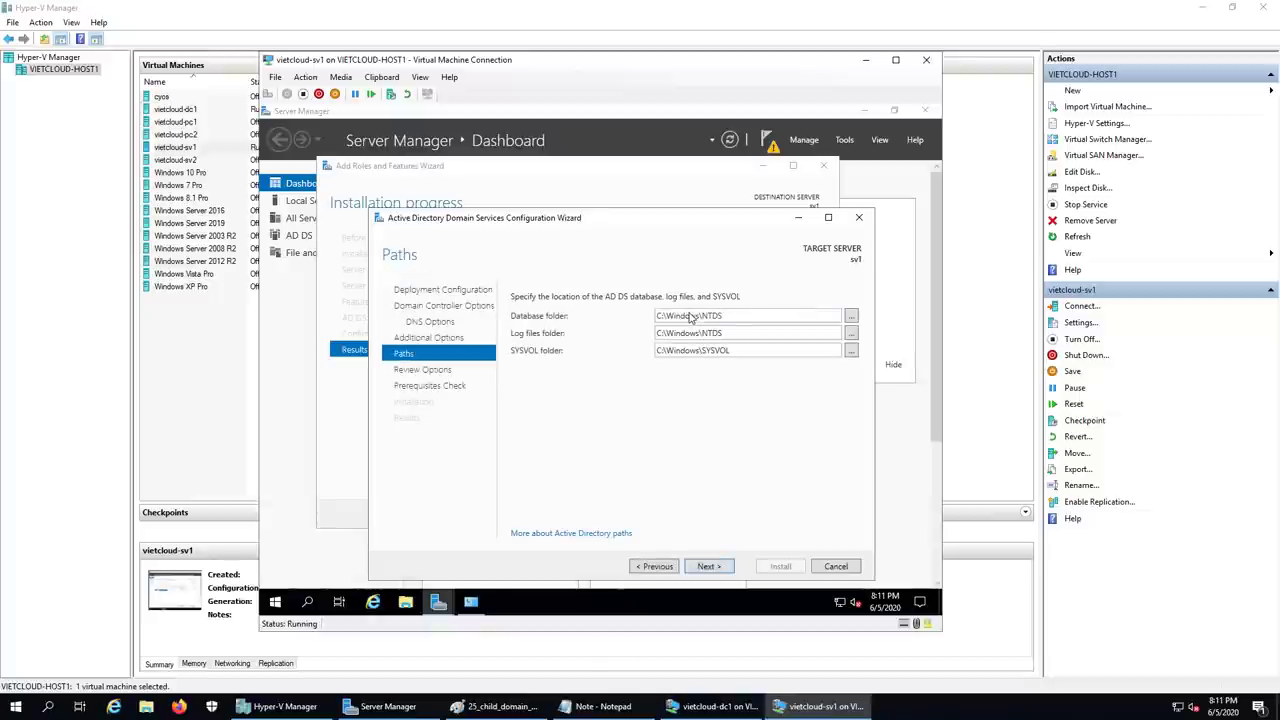
left_click(709, 566)
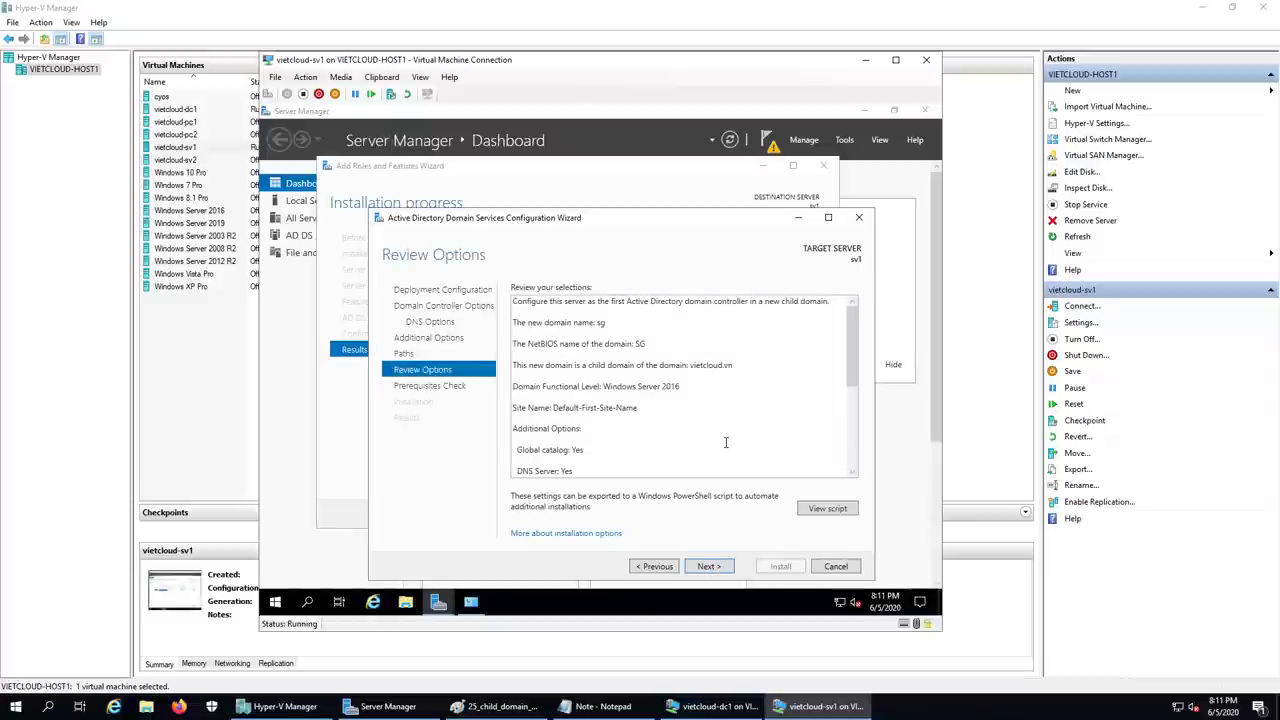
left_click_drag(848, 351, 853, 443)
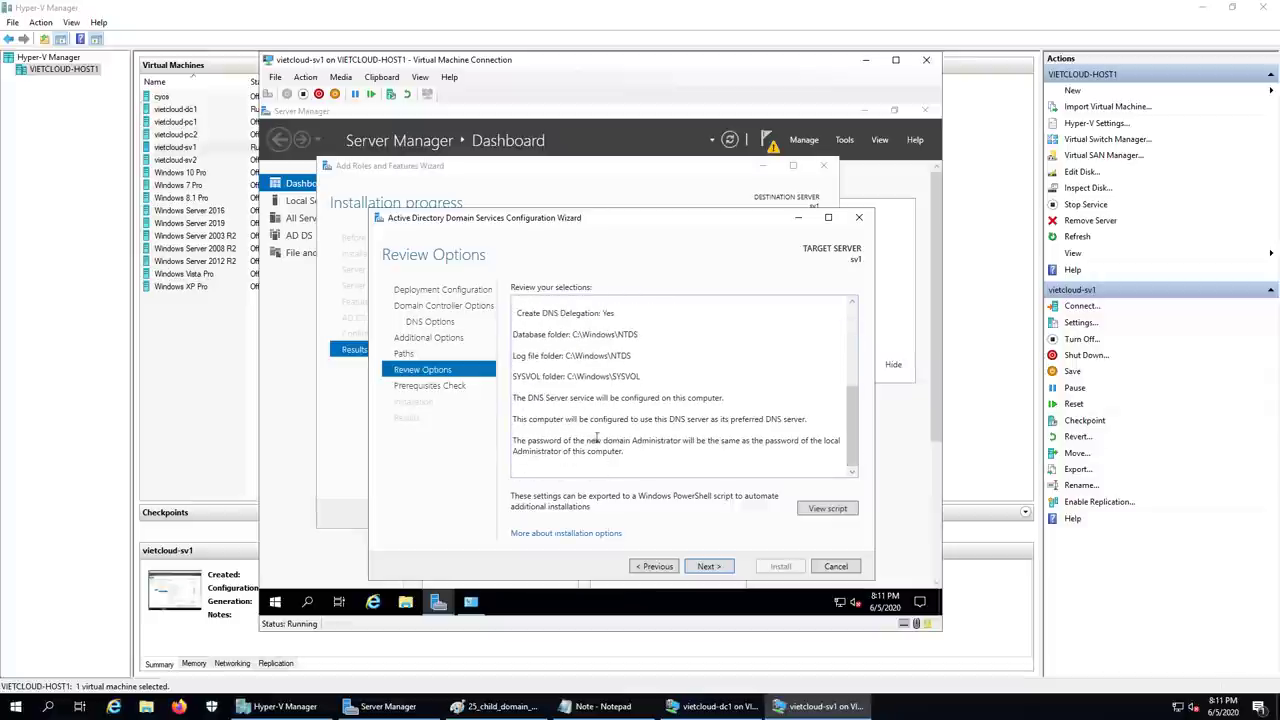
left_click(709, 566)
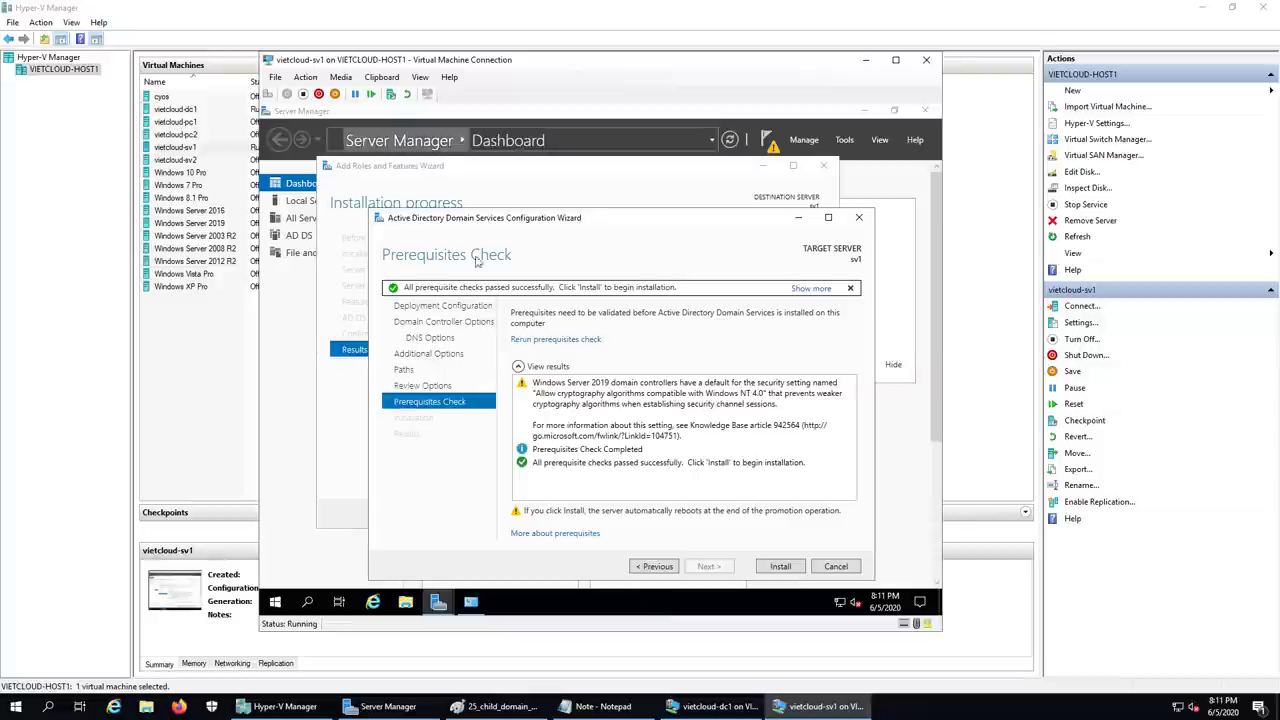
- Install the sg child domain controller on sv1 and let it reboot
left_click(780, 566)
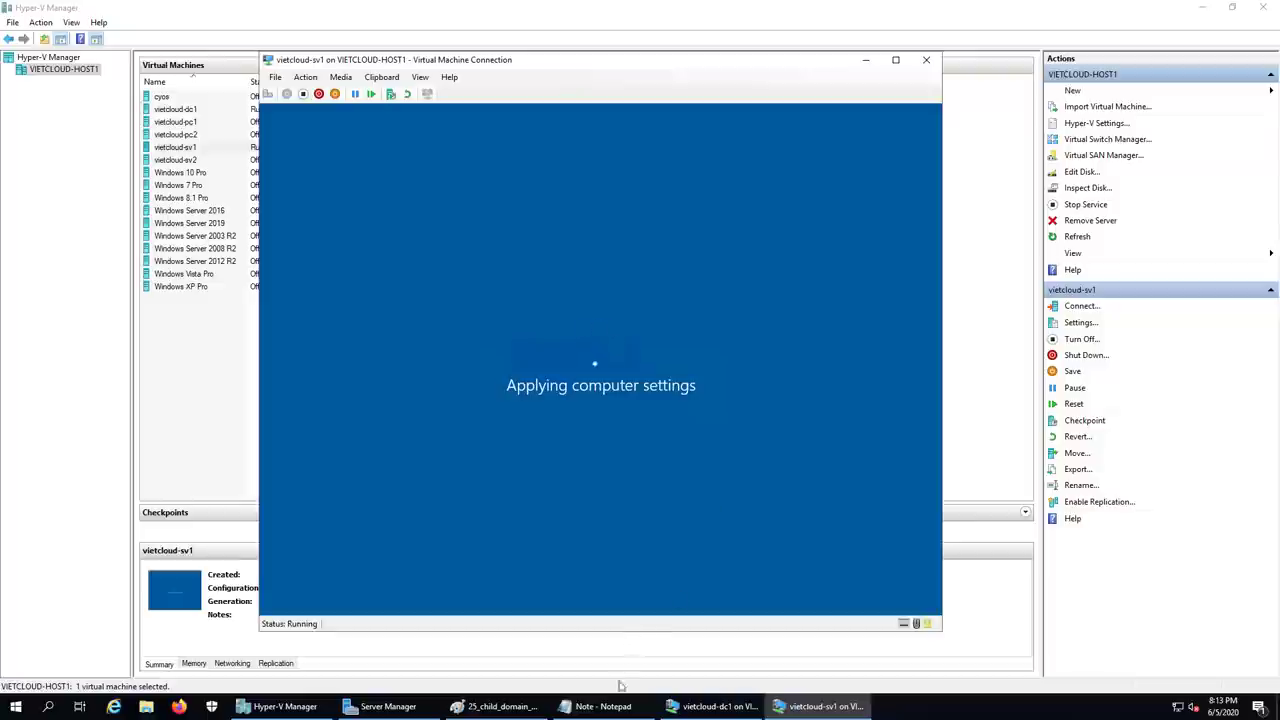
- In the note, correct the domain to sg.vietcloud.vn and add item '2. Kiem tra child domain.'
left_click(603, 706)
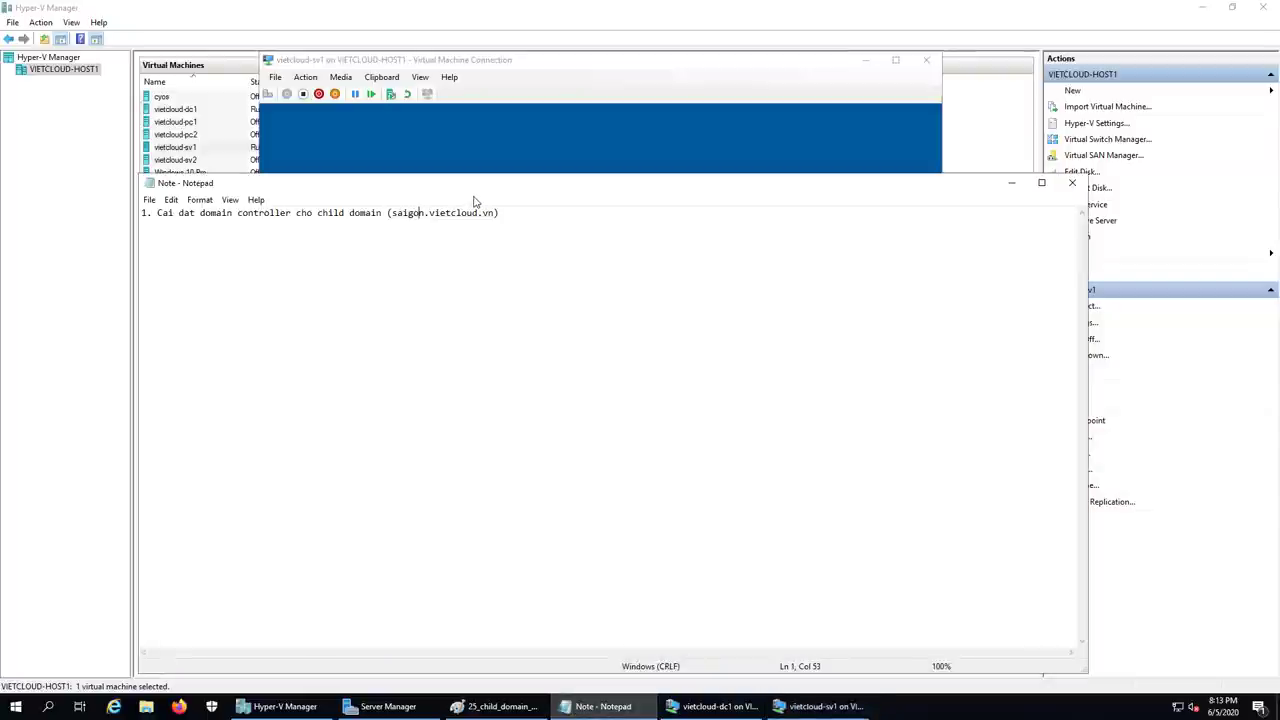
key("Right")
key("BackSpace")
key("BackSpace")
key("BackSpace")
key("BackSpace")
key("BackSpace")
type("g")
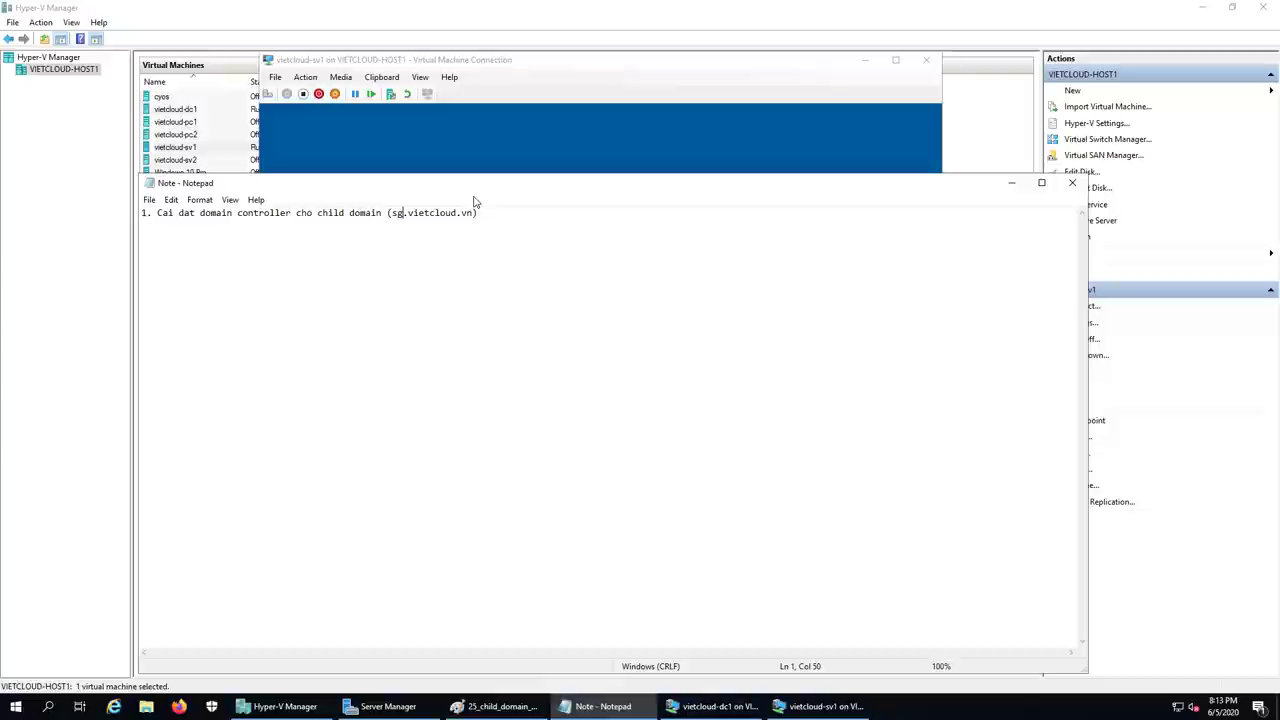
key("End")
key("Return")
key("Return")
type("2.")
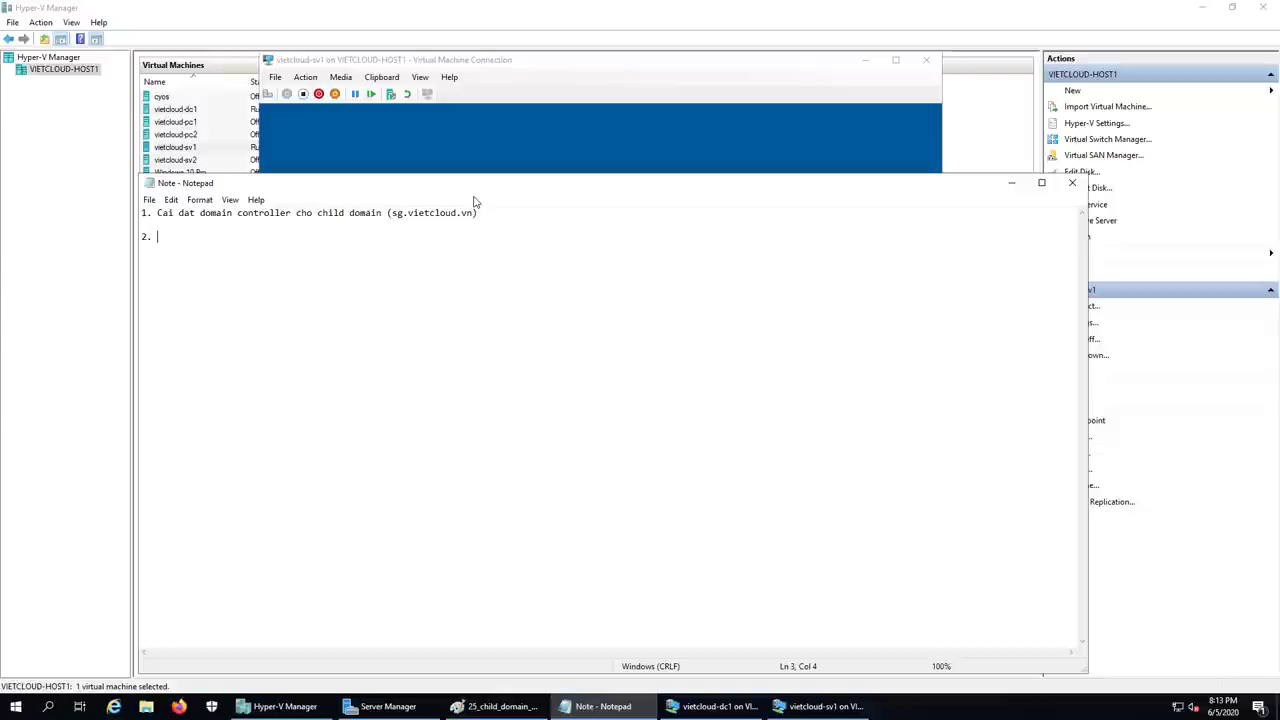
type("Kiem tra child domain.")
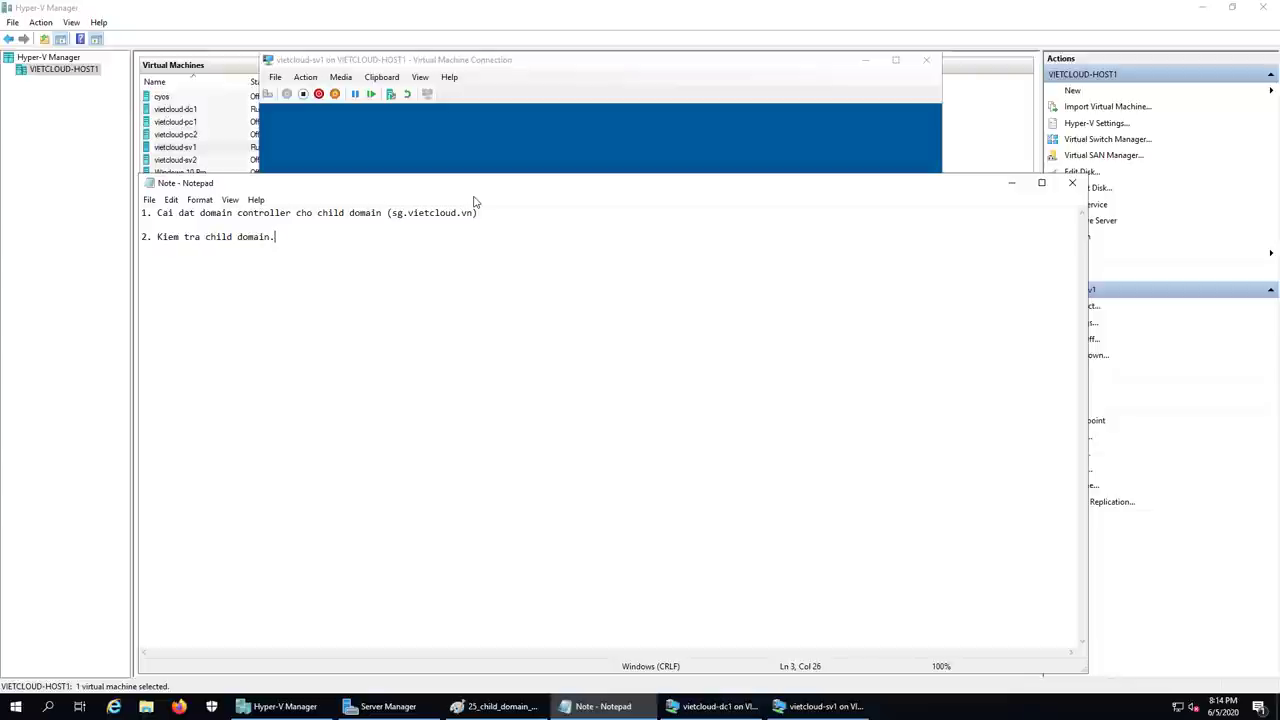
- End the first line with a period, then return to the restarting sv1 VM
key("Up")
key("Up")
key("End")
type(".")
key("Down")
key("Down")
key("Home")
key("Down")
key("Down")
left_click(565, 59)
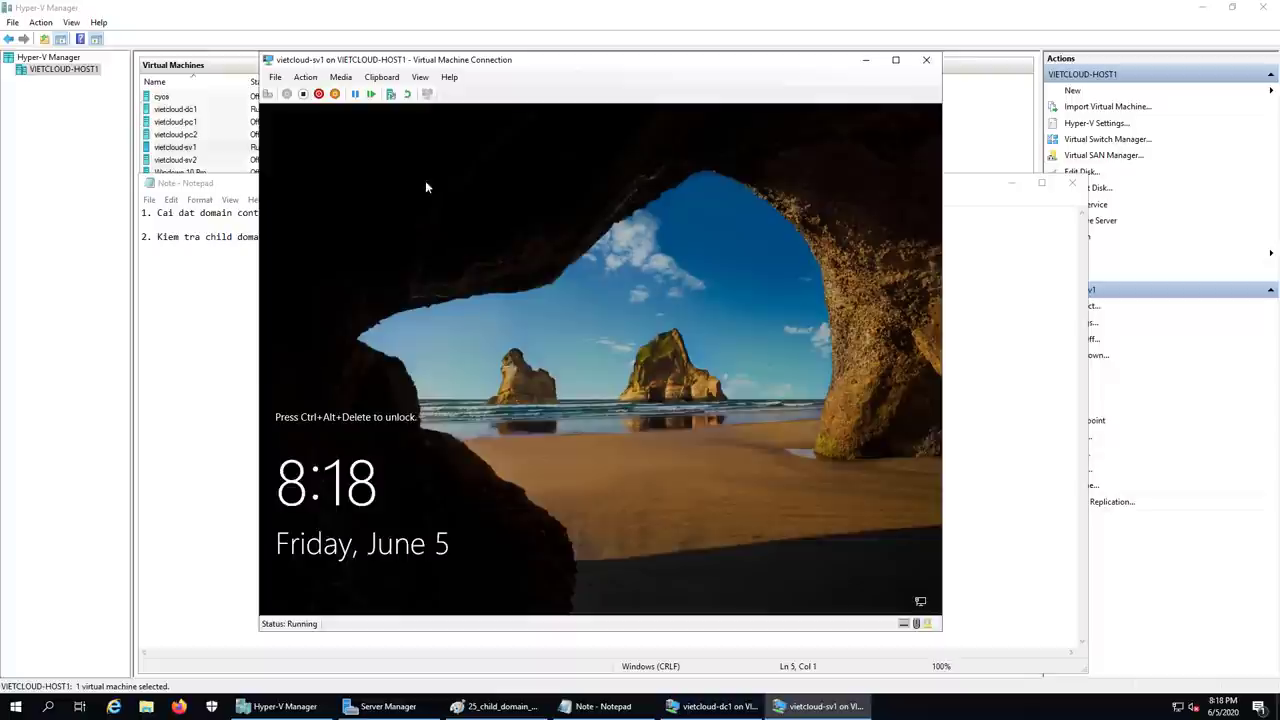
- Send Ctrl+Alt+Delete to sv1 and sign in with the SG\Administrator password
left_click(267, 93)
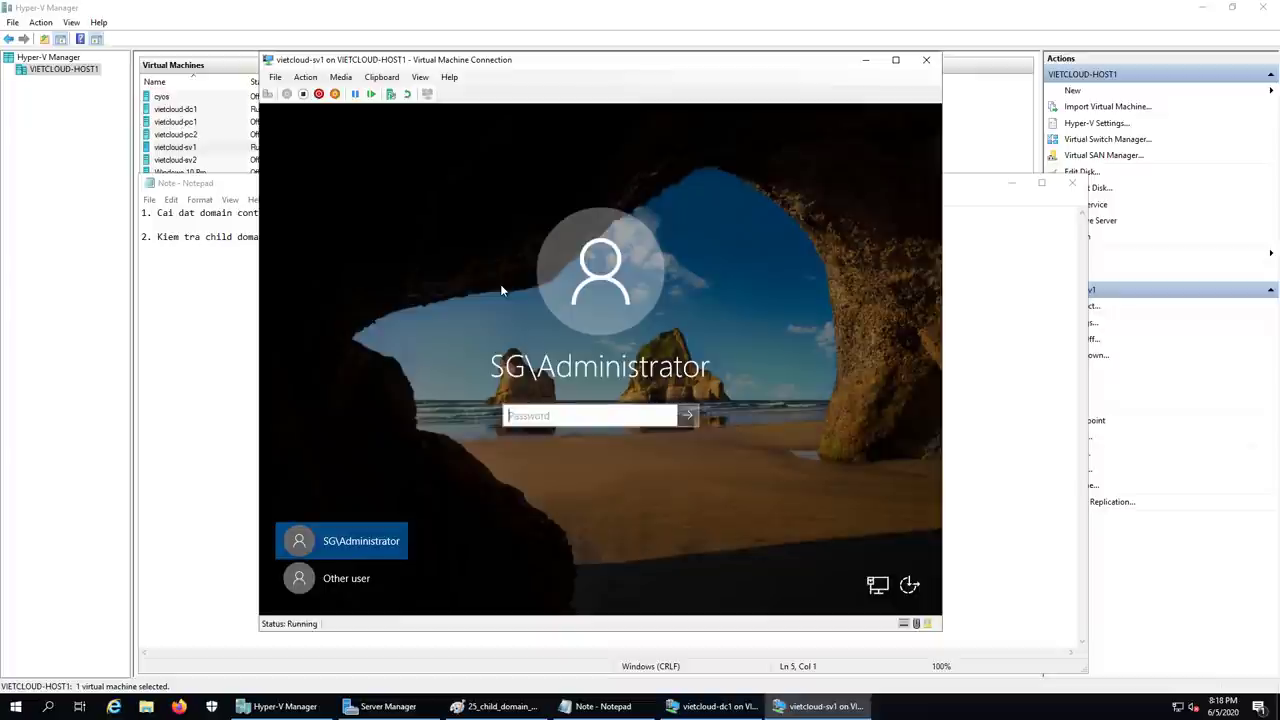
type("************")
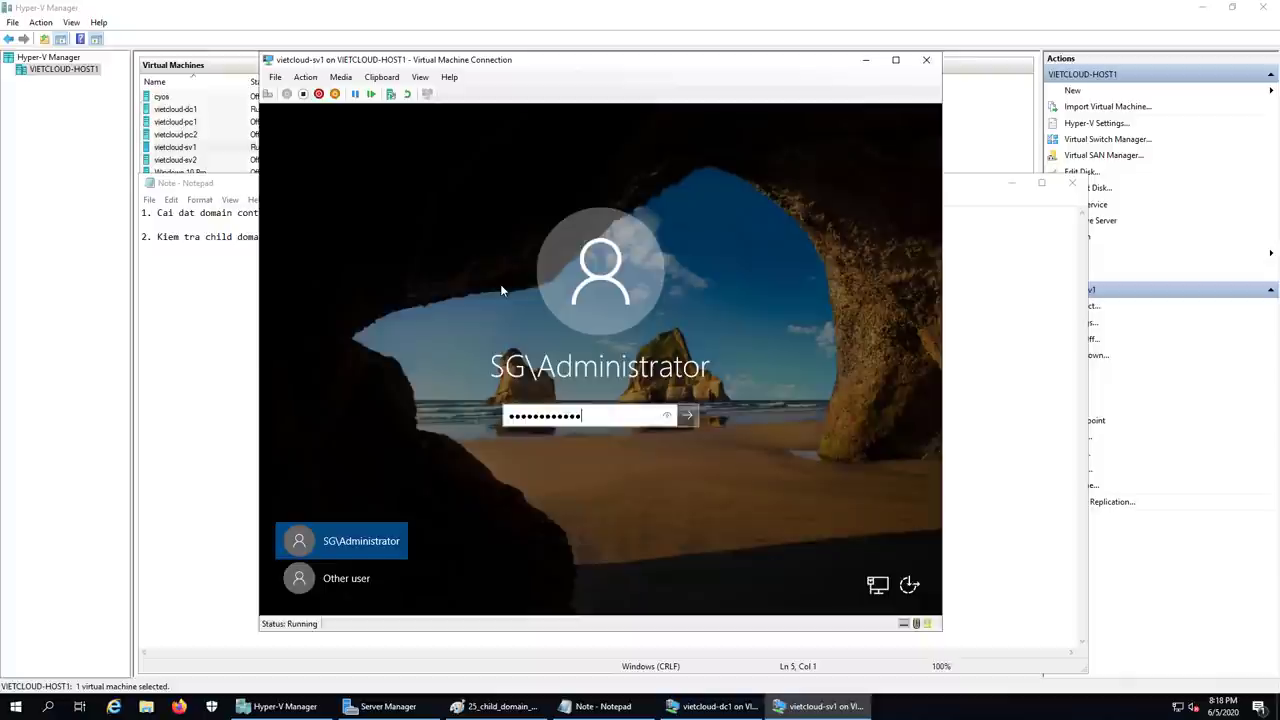
key("Return")
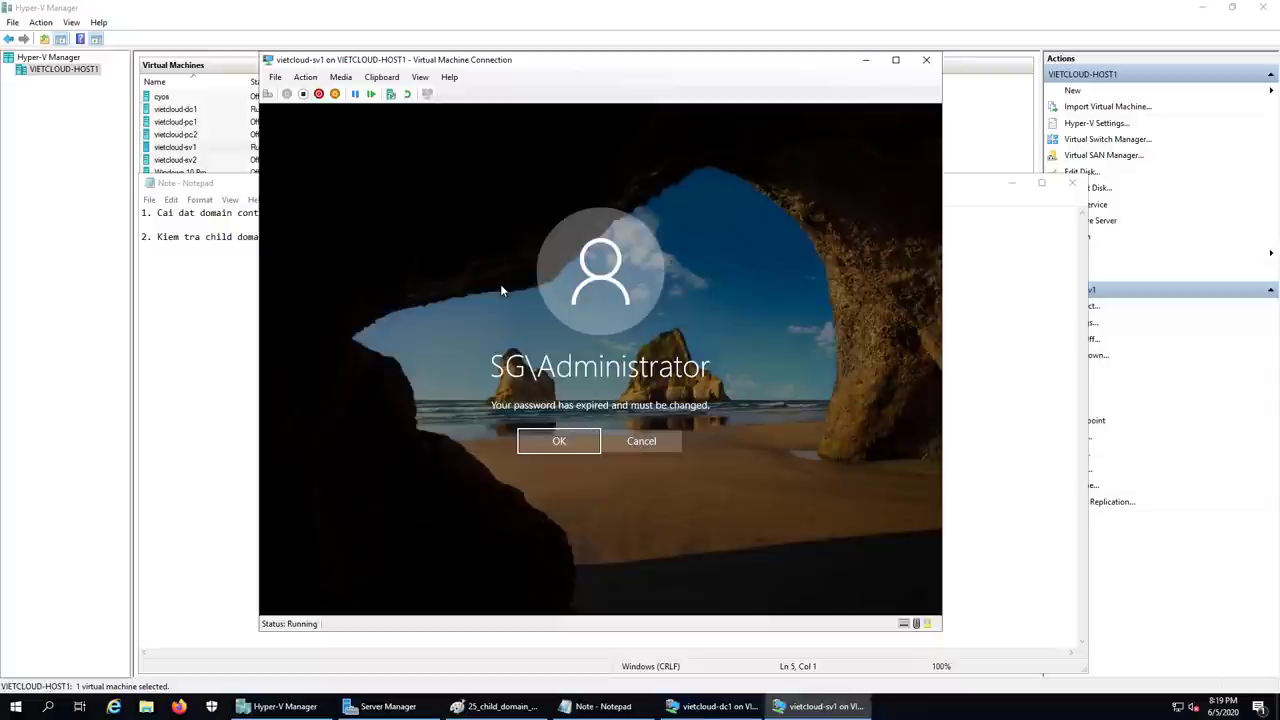
- Replace the expired administrator password with a new confirmed password and finish signing in
key("Return")
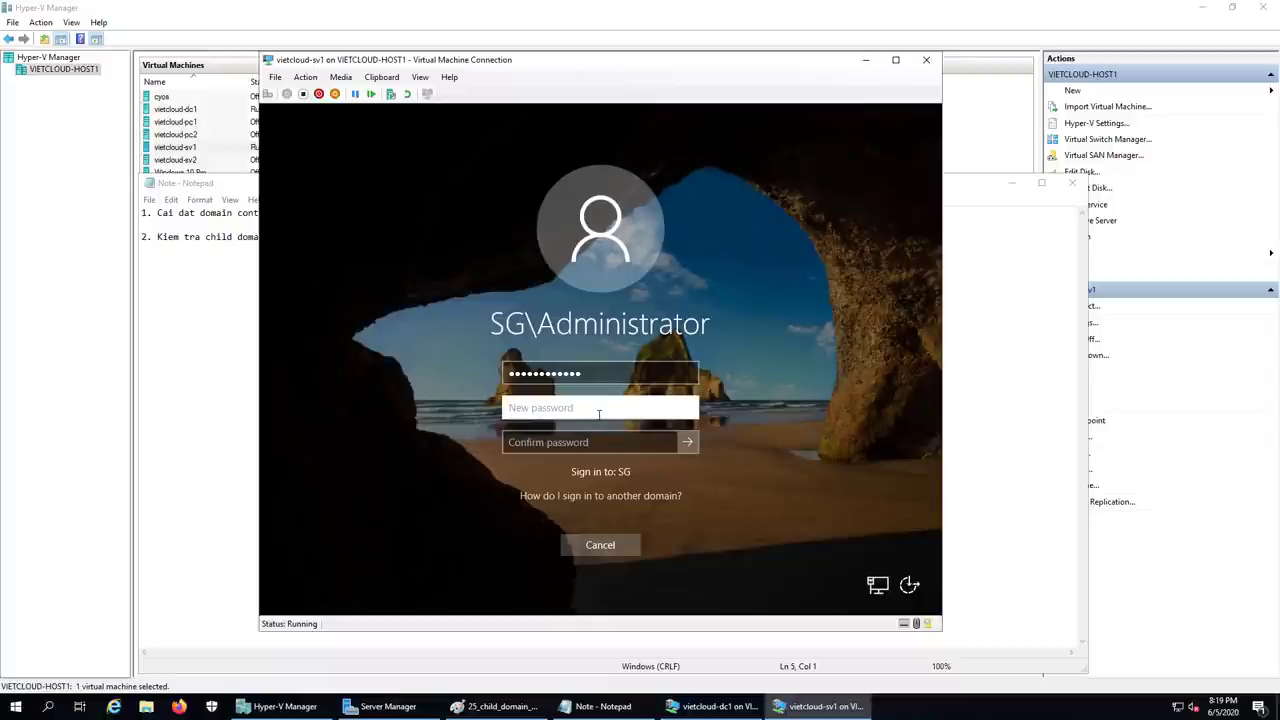
type("P@ssw0rd")
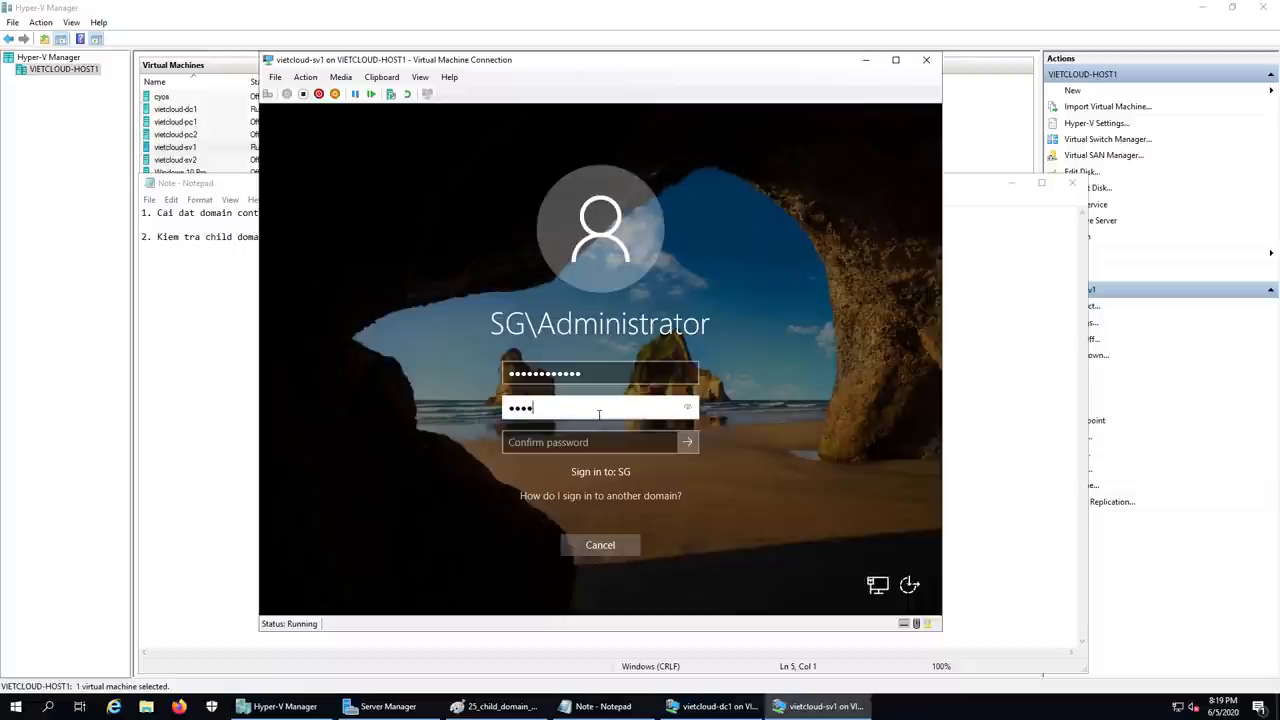
key("Tab")
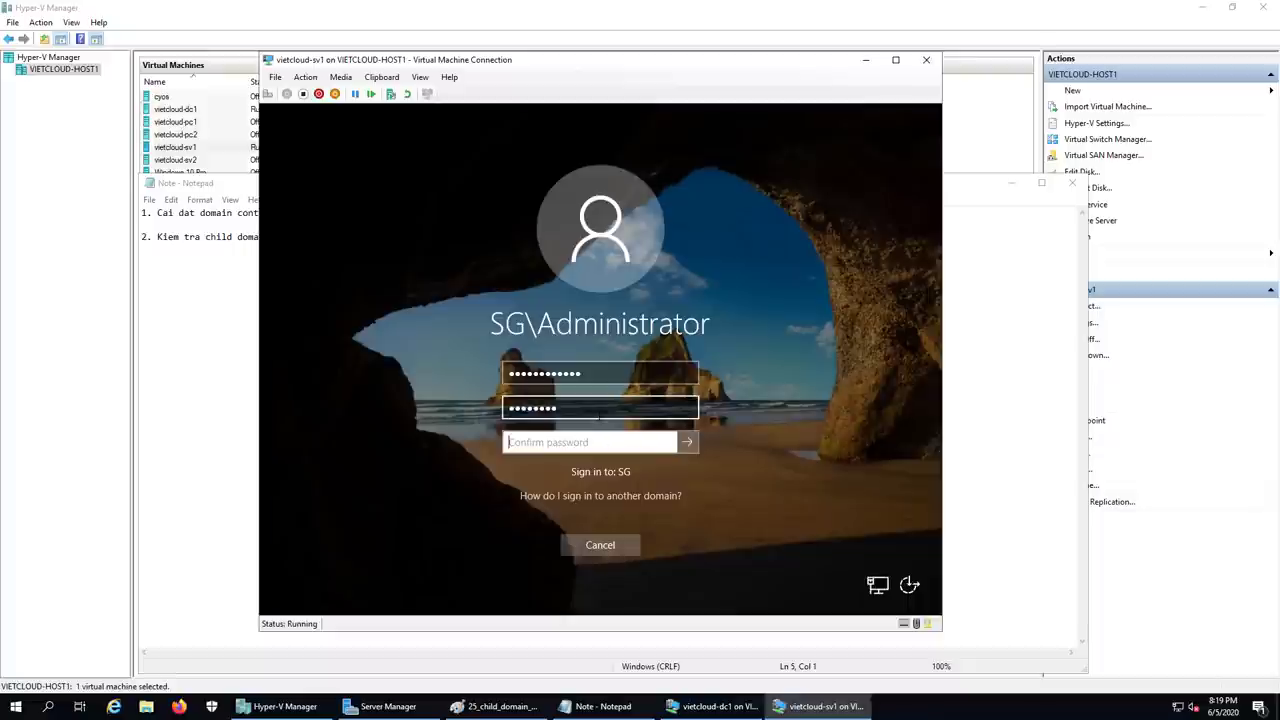
type("P@ssw0rd")
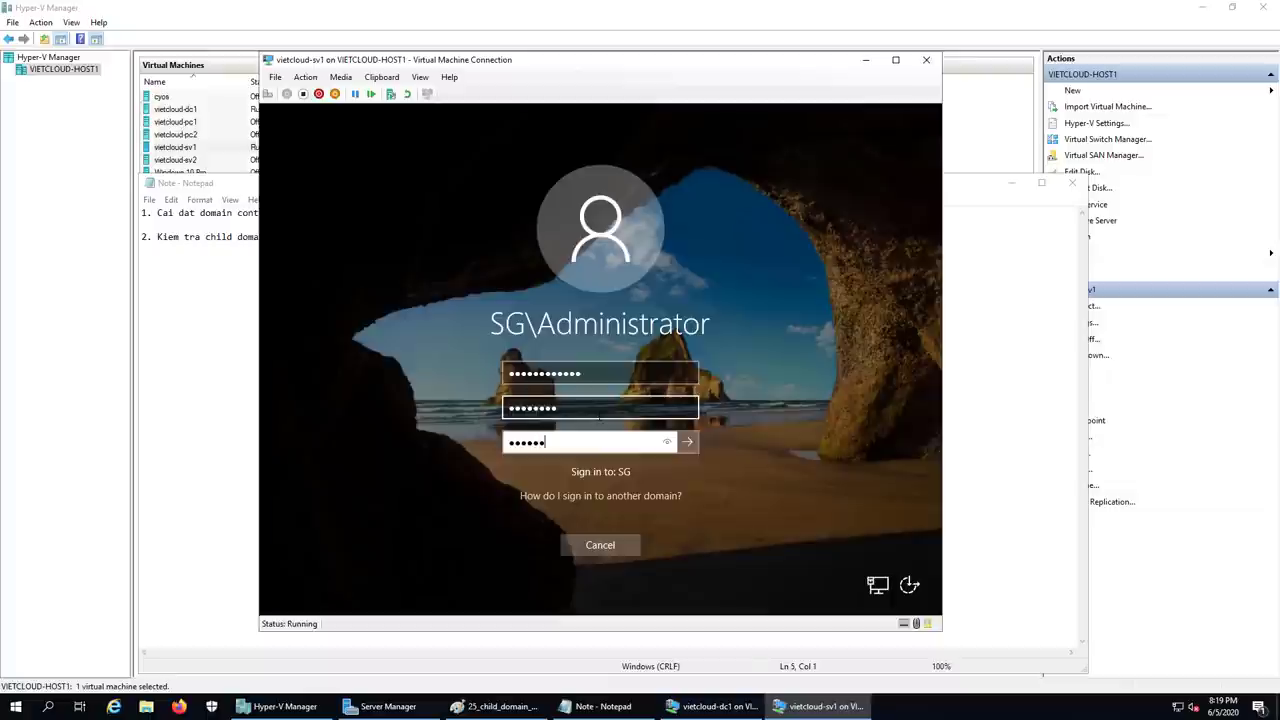
key("Return")
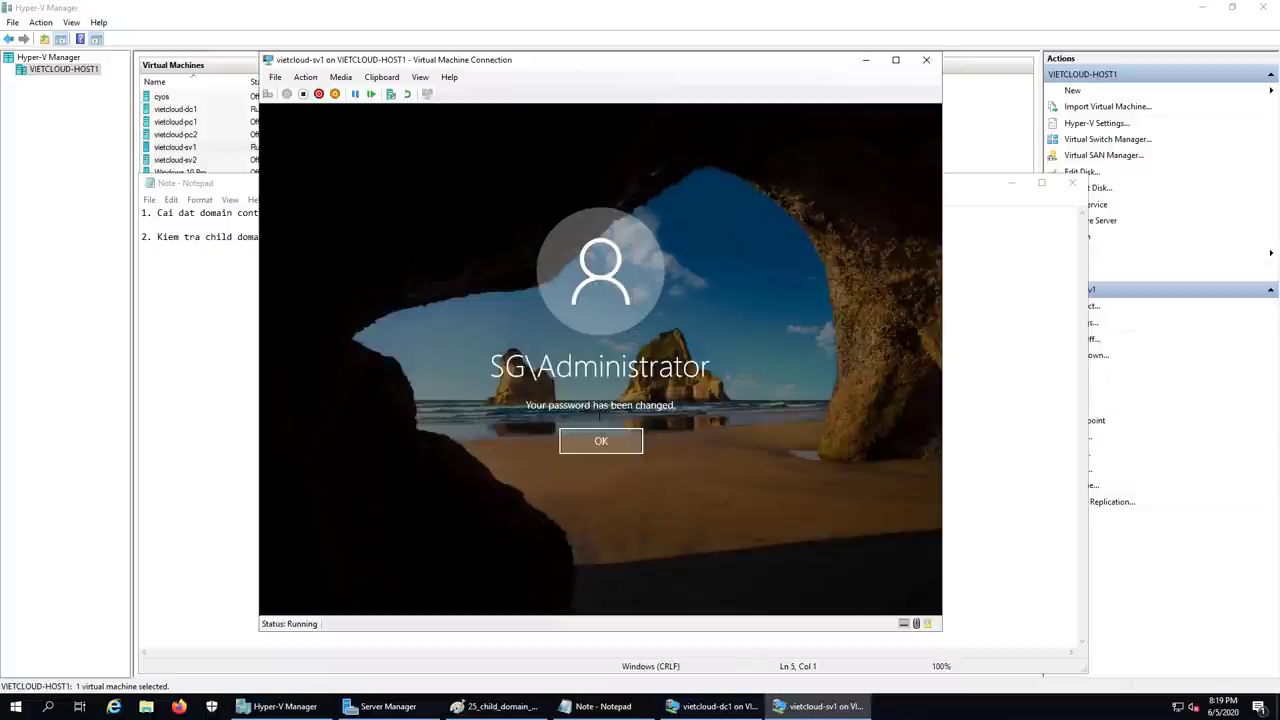
key("Return")
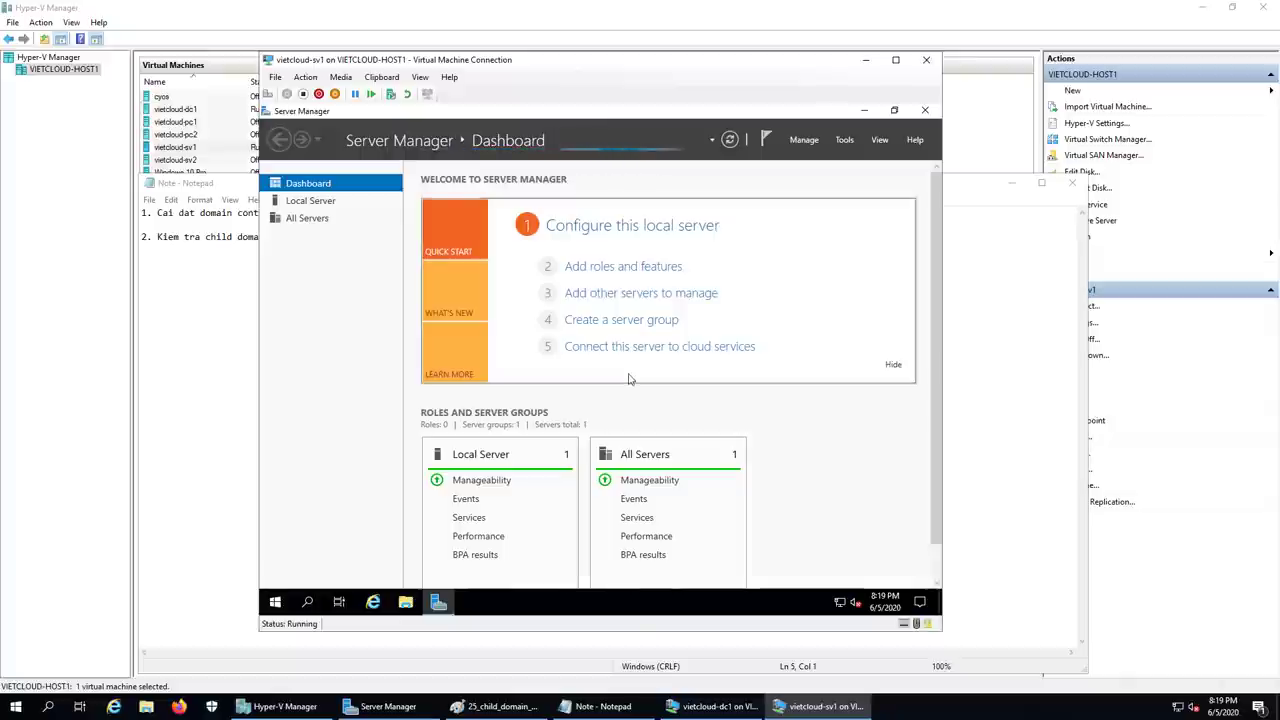
- Check This PC's system properties showing sv1.sg.vietcloud.vn in domain sg.vietcloud.vn, then close the window
left_click(610, 706)
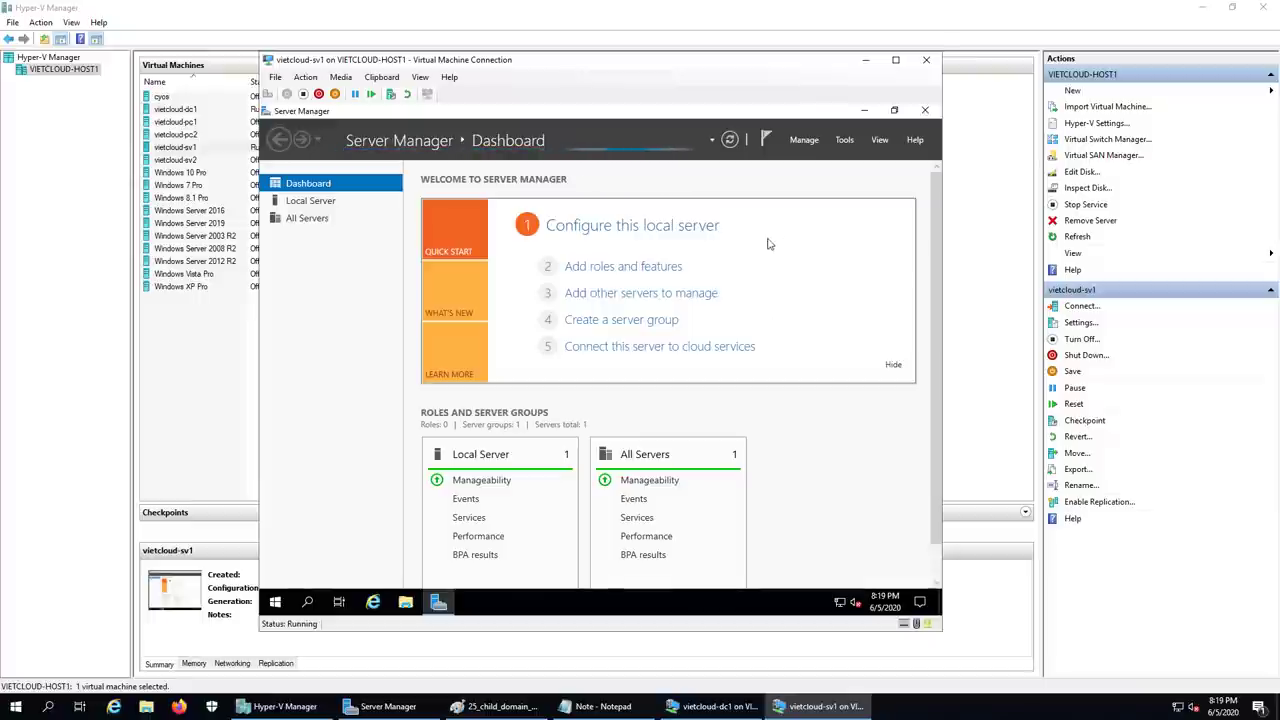
left_click(864, 110)
right_click(292, 188)
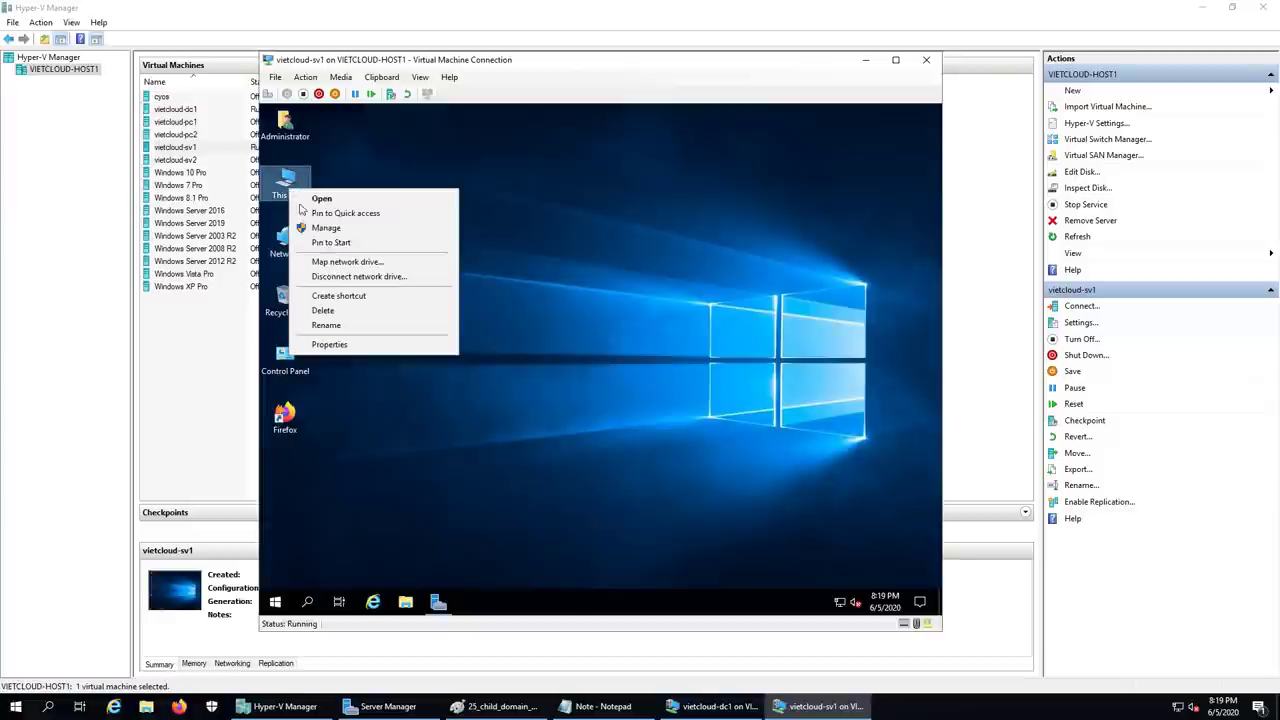
left_click(335, 350)
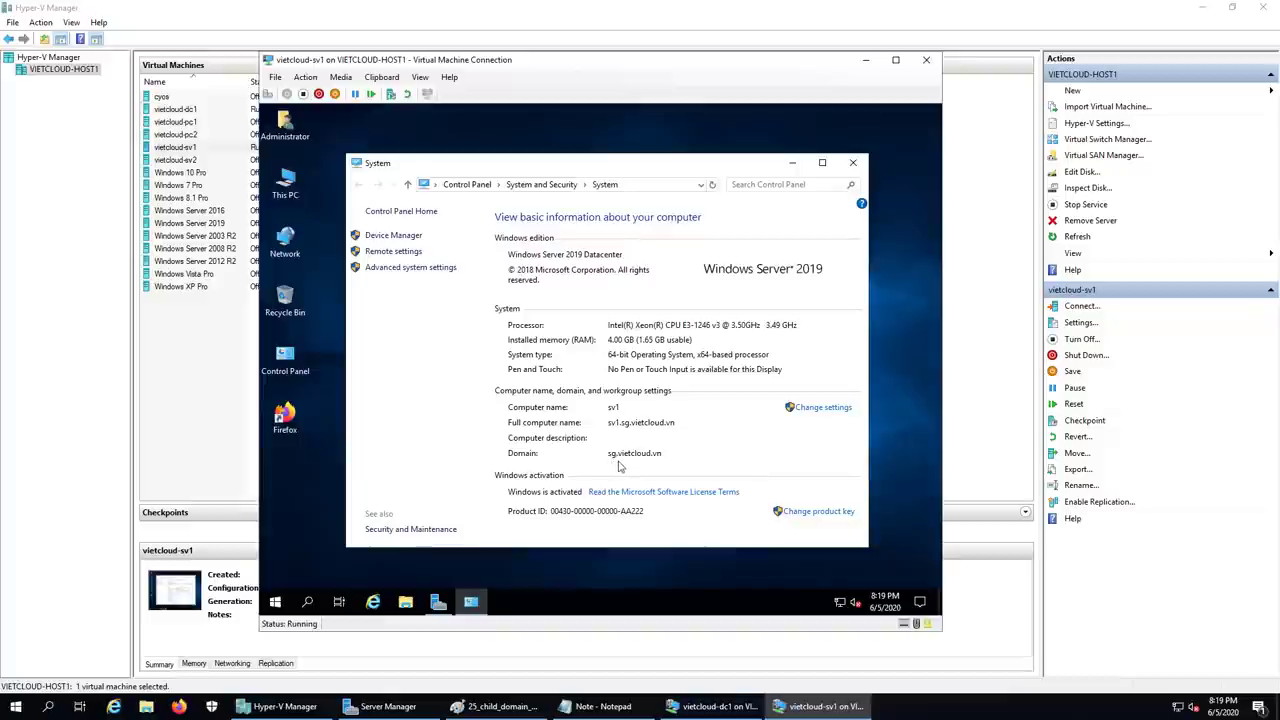
left_click(853, 163)
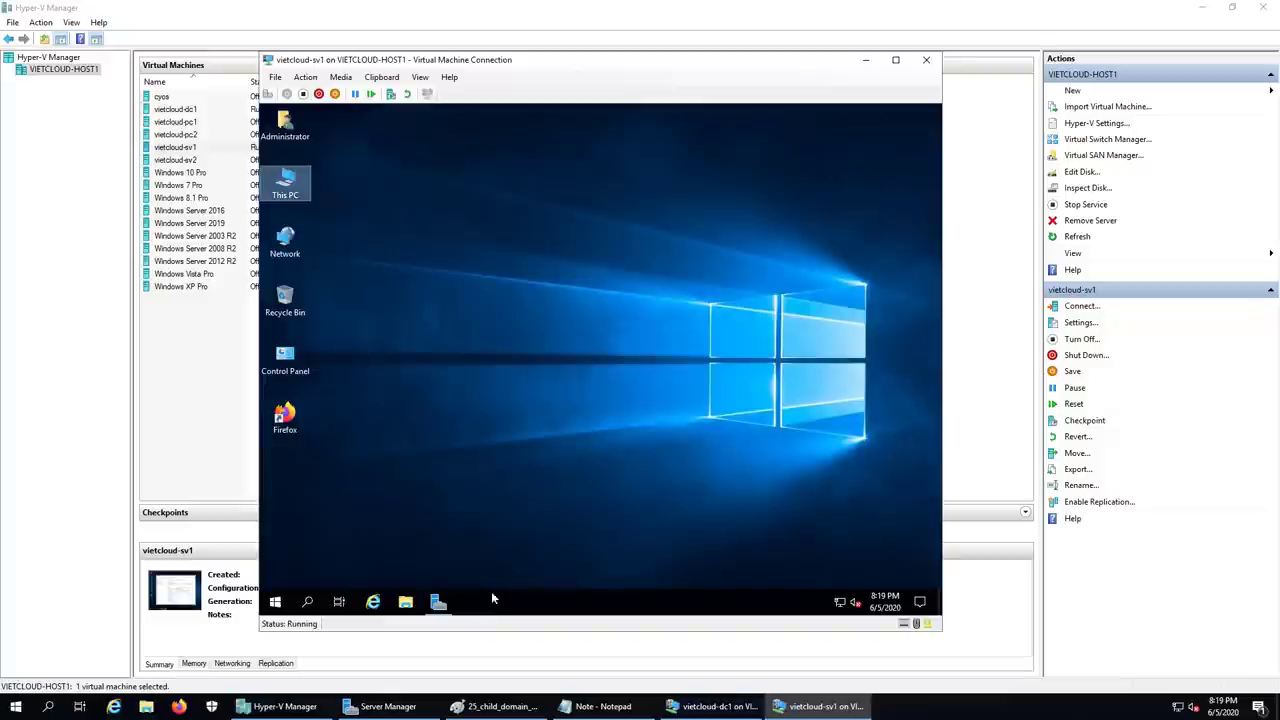
- In DNS Manager, check that the sg.vietcloud.vn zone's sv1 host record is 192.168.254.211
left_click(438, 601)
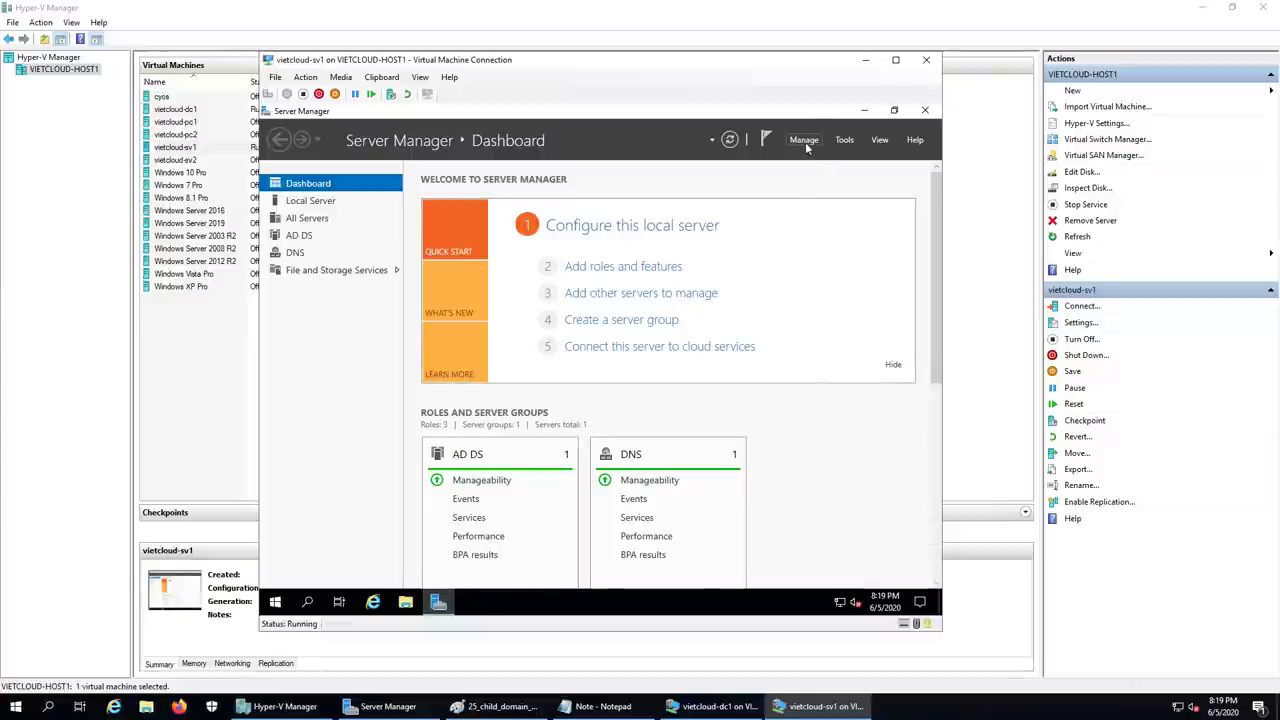
left_click(843, 140)
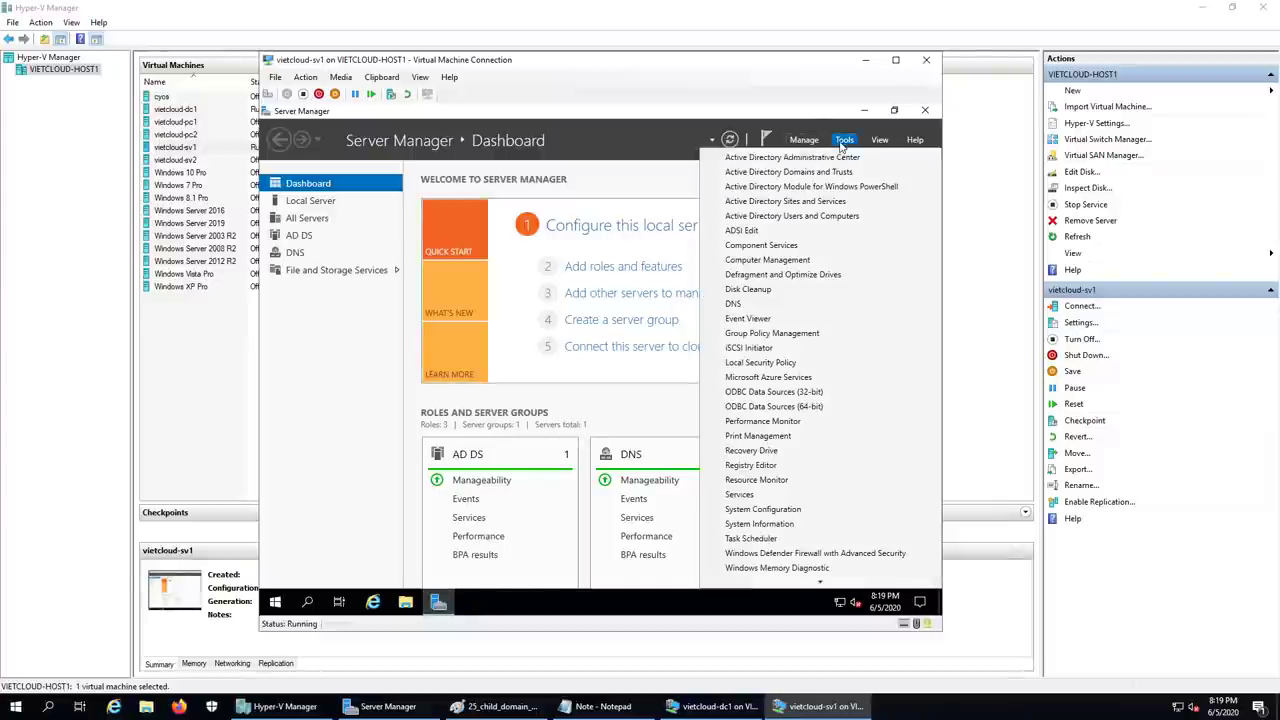
left_click(757, 291)
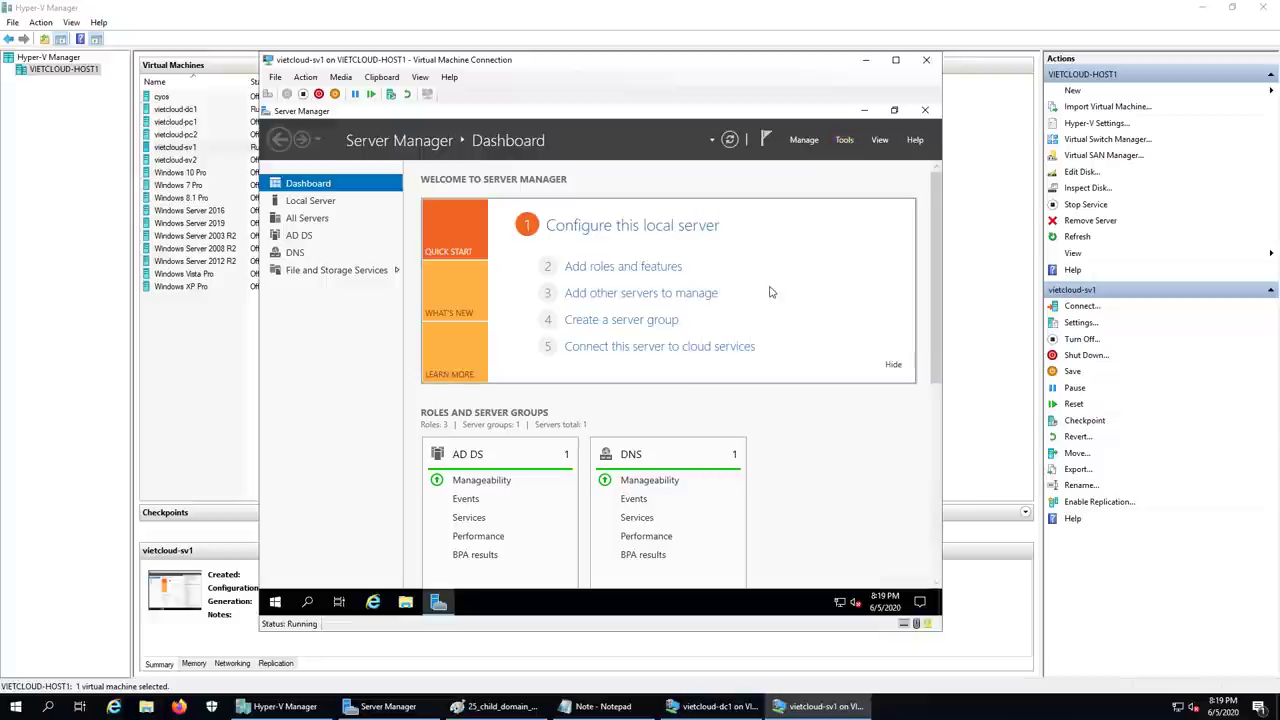
left_click(746, 141)
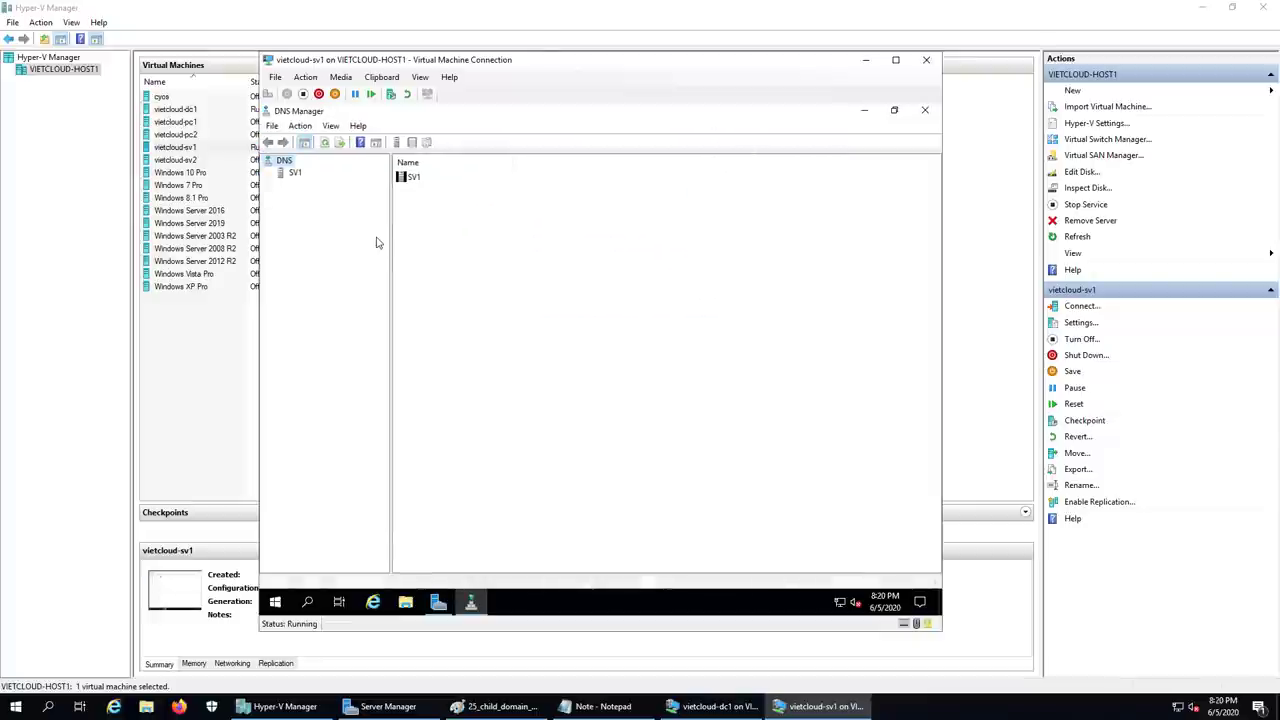
double_click(295, 172)
double_click(312, 186)
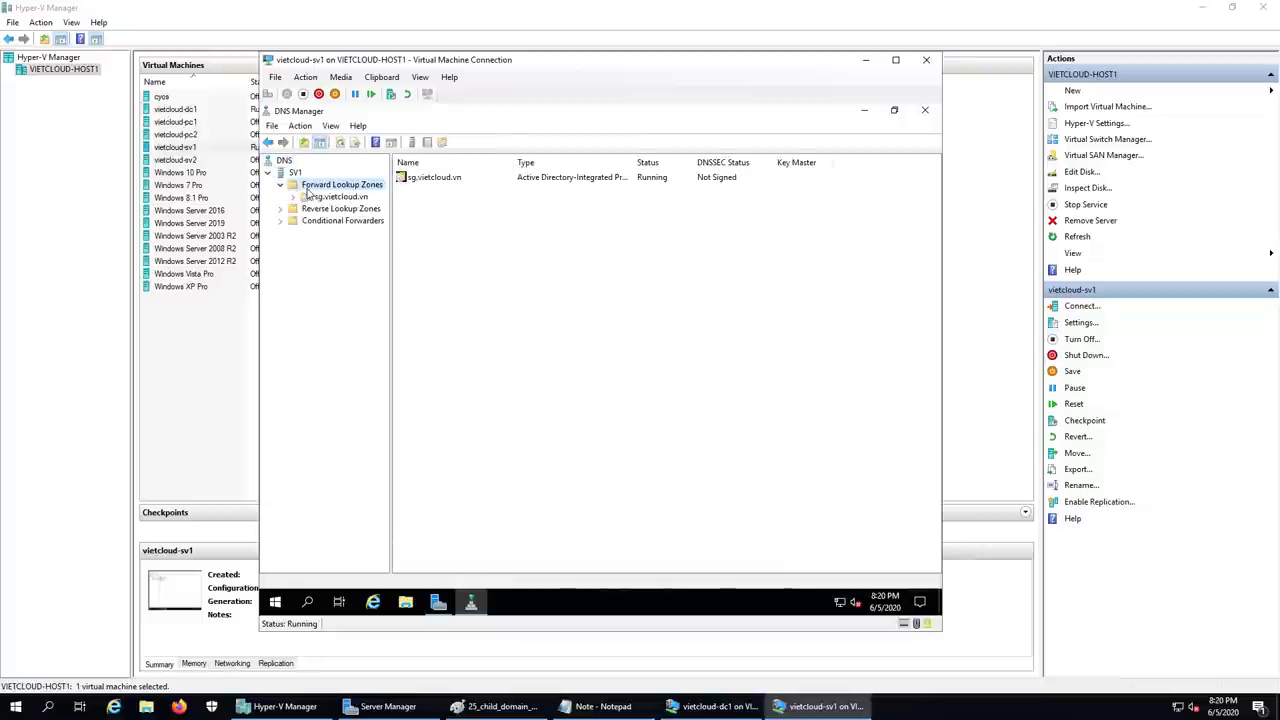
double_click(338, 198)
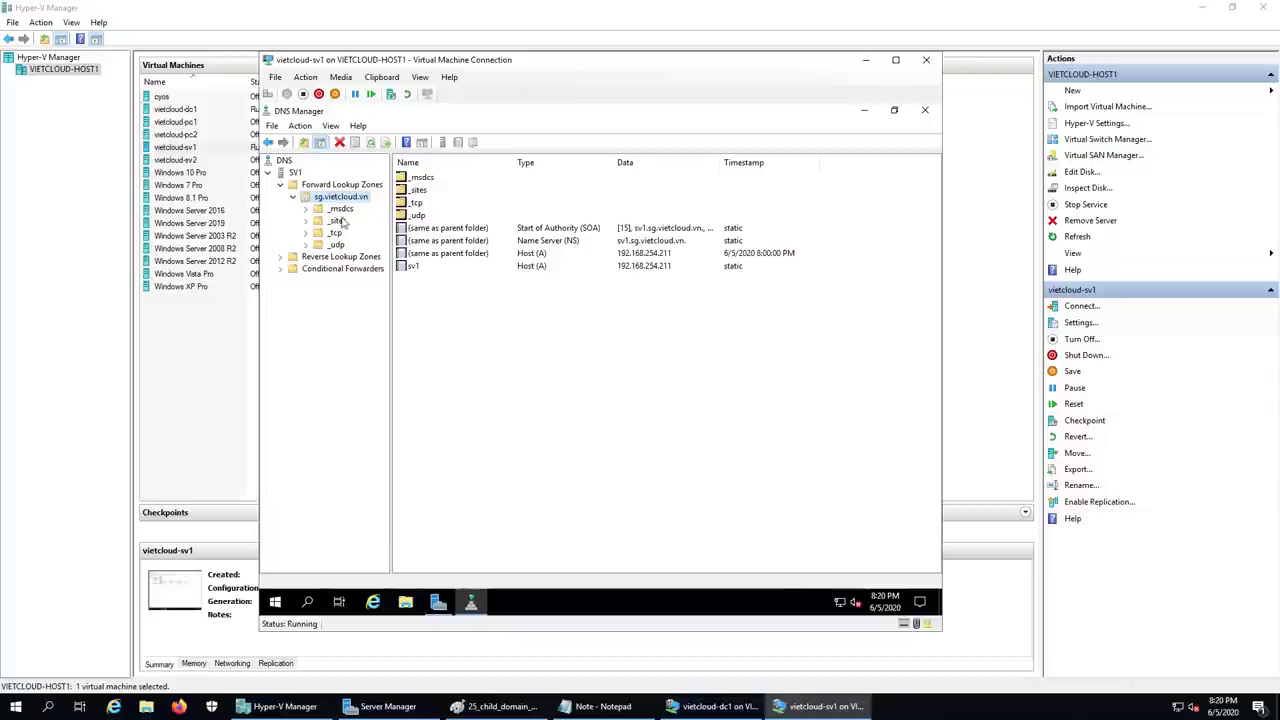
left_click(426, 270)
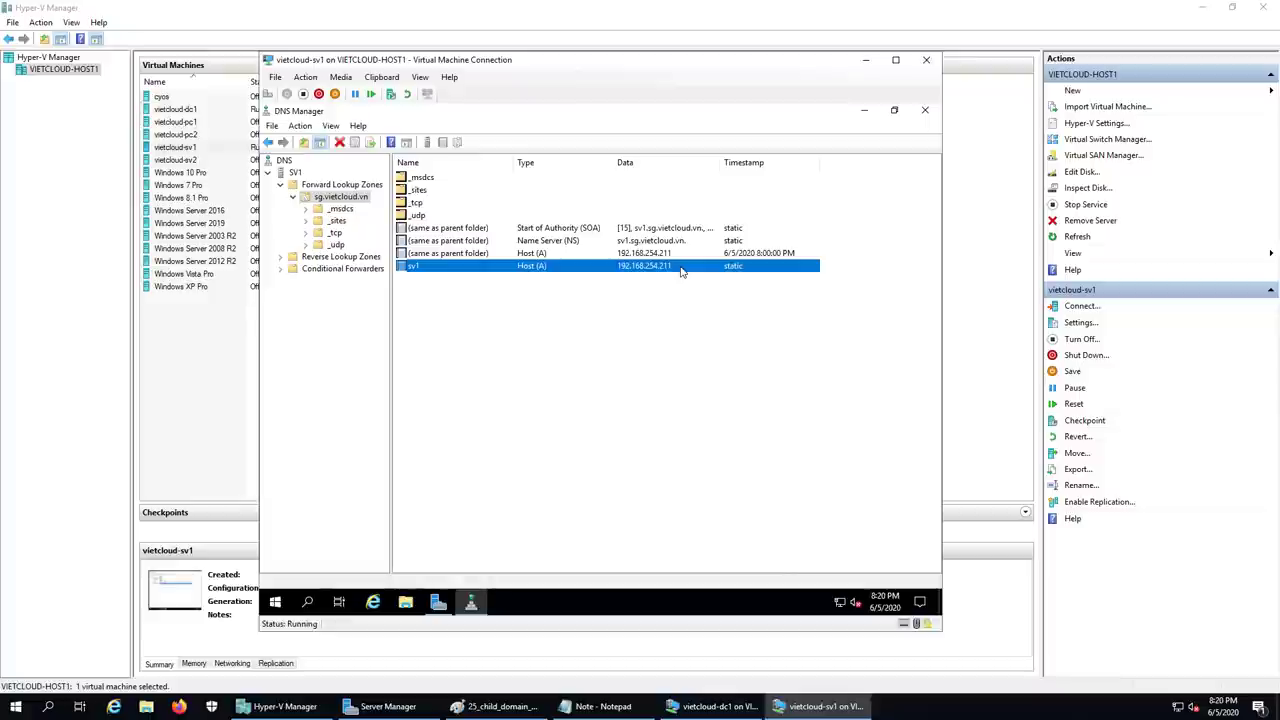
- Close DNS Manager and open sg.vietcloud.vn's Users container in Active Directory Users and Computers
left_click(924, 110)
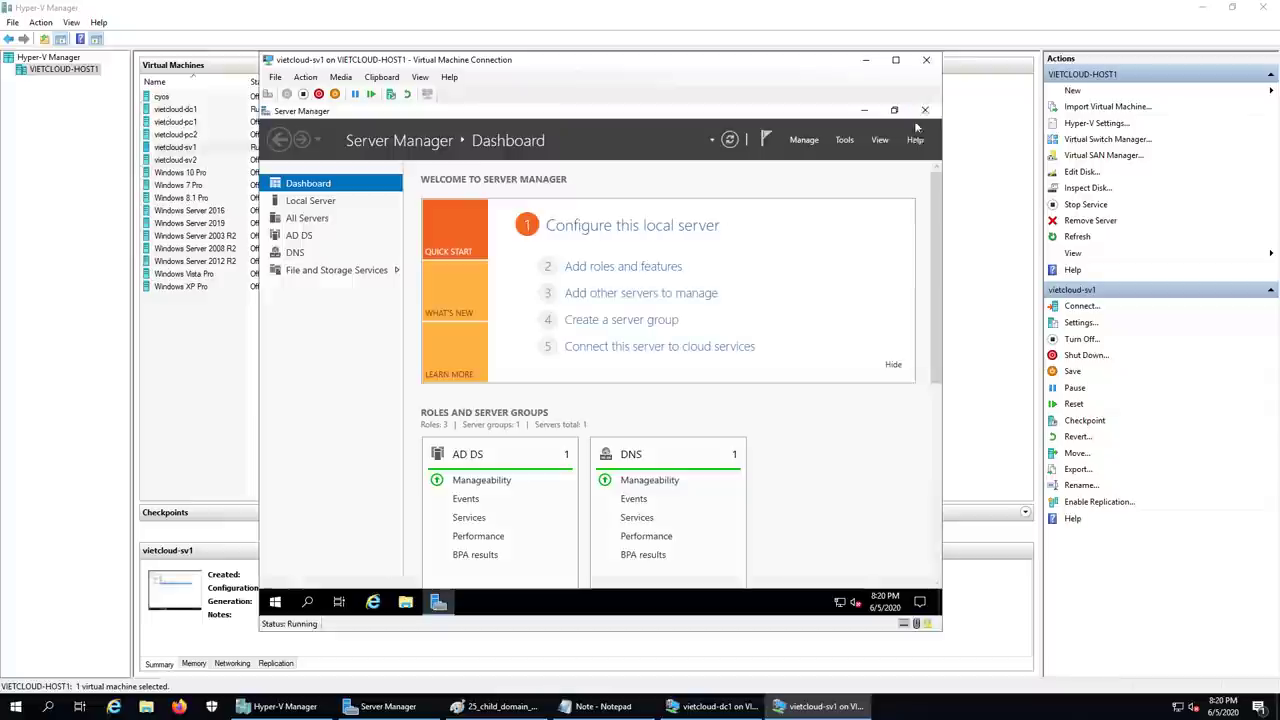
left_click(844, 140)
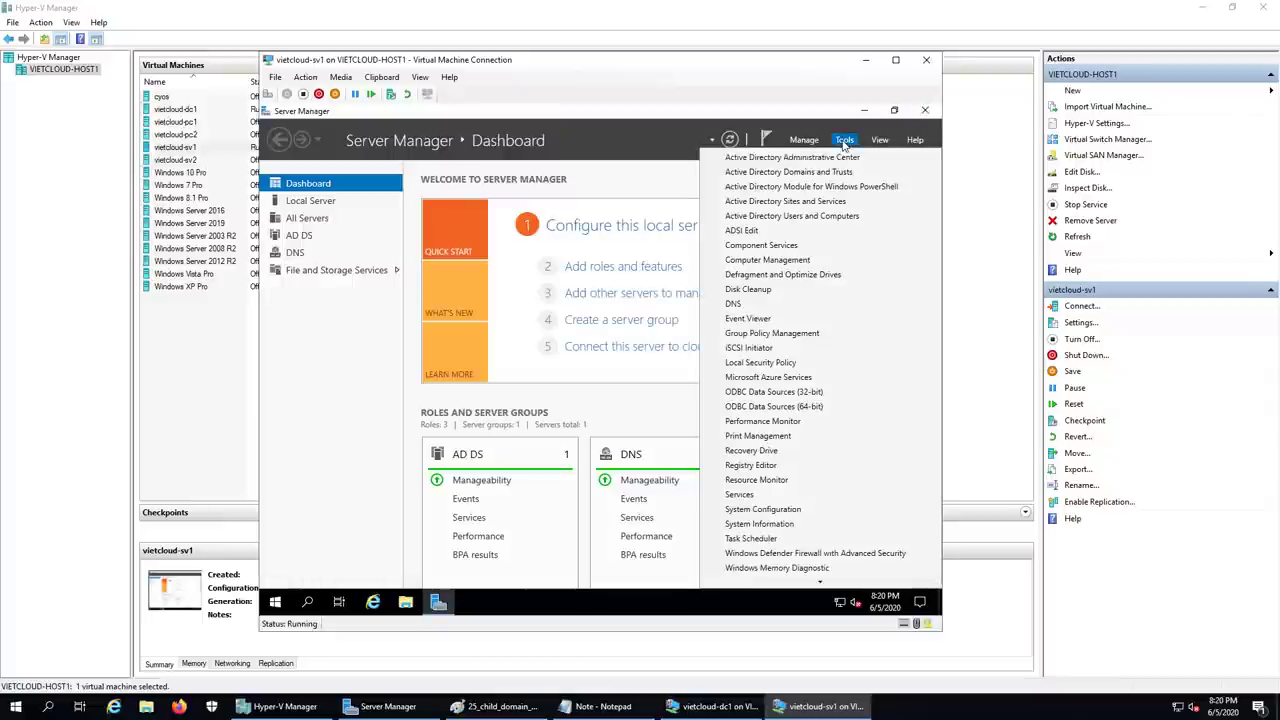
left_click(828, 217)
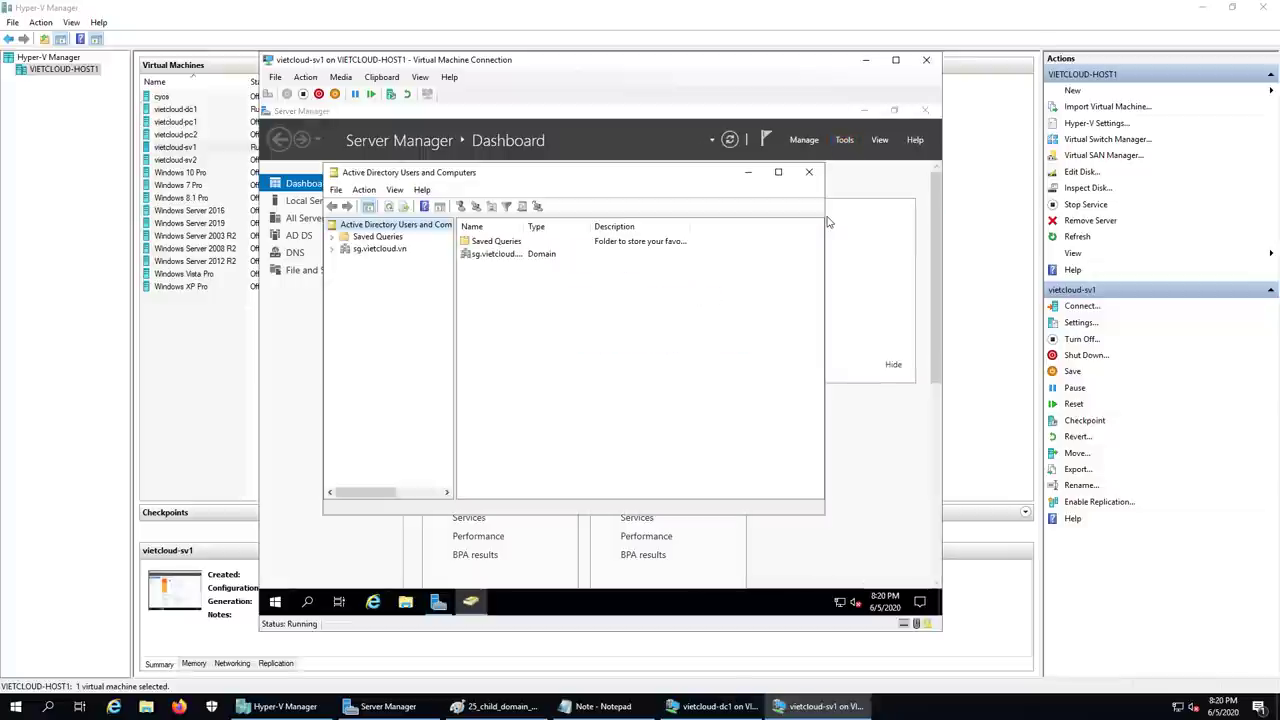
left_click(778, 172)
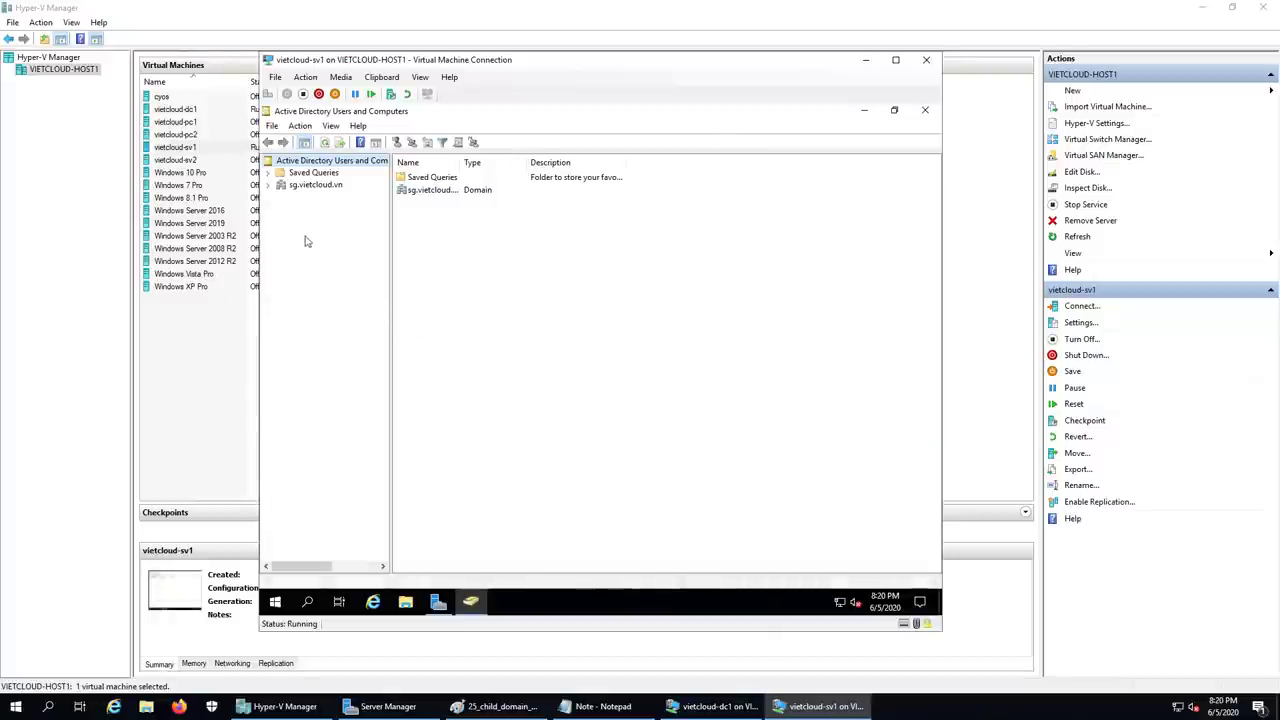
left_click(314, 186)
double_click(314, 186)
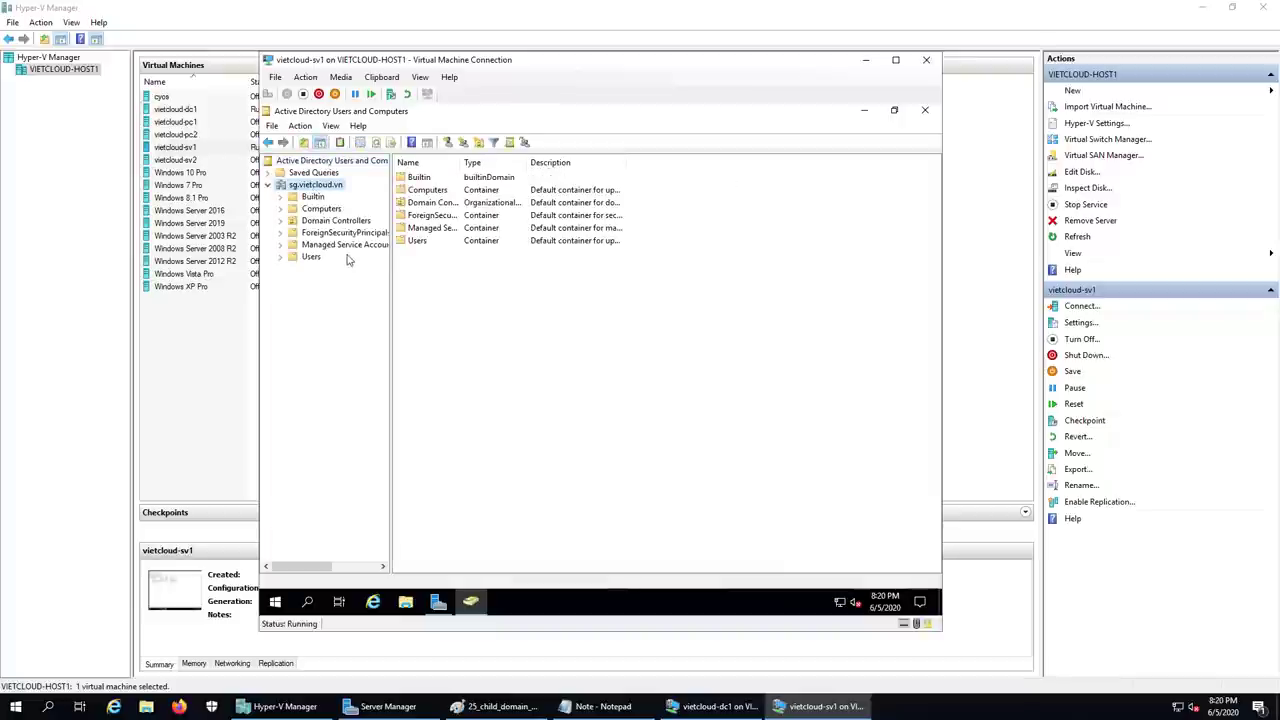
left_click(312, 257)
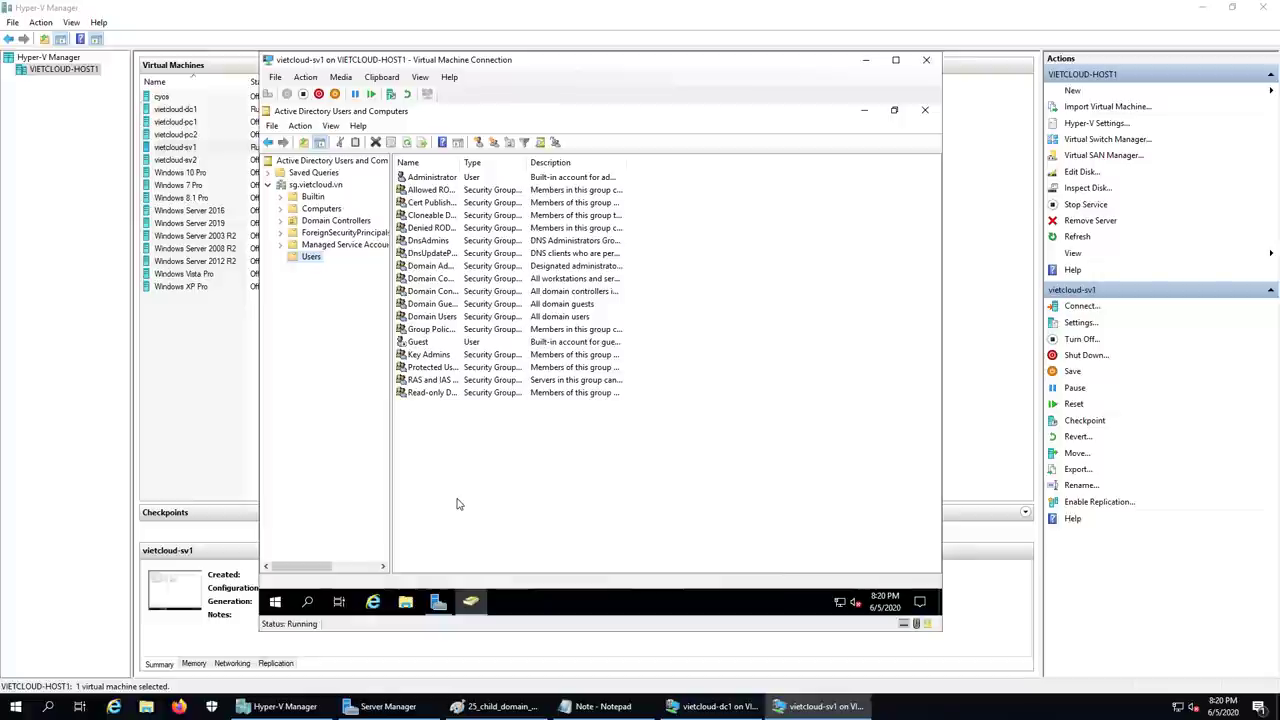
- Start a new user in the Users container with name and logon name user1
right_click(476, 471)
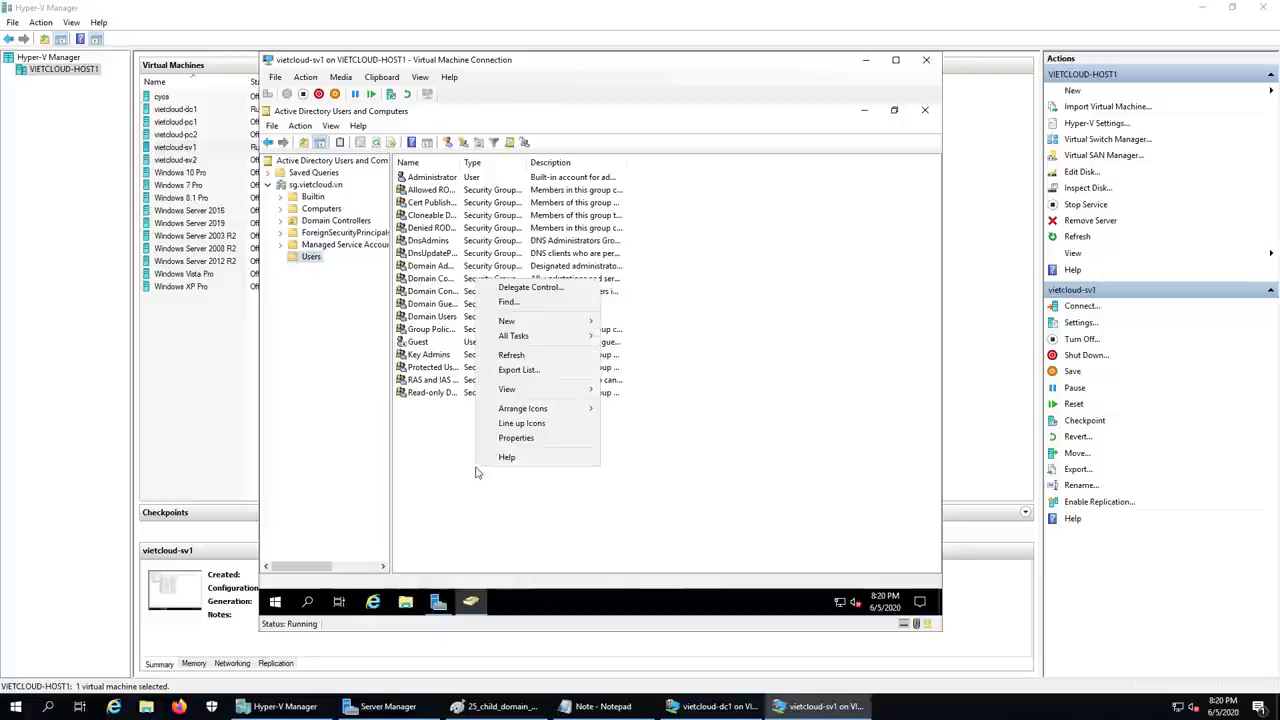
mouse_move(543, 326)
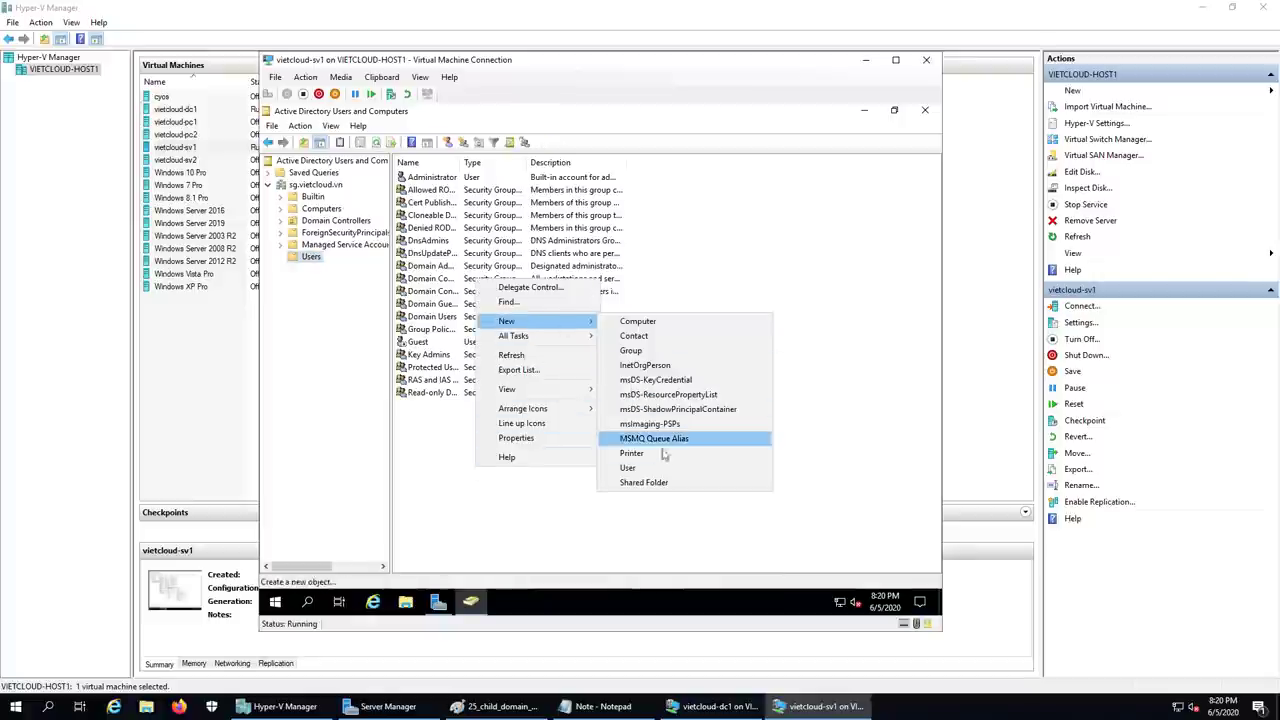
left_click(630, 467)
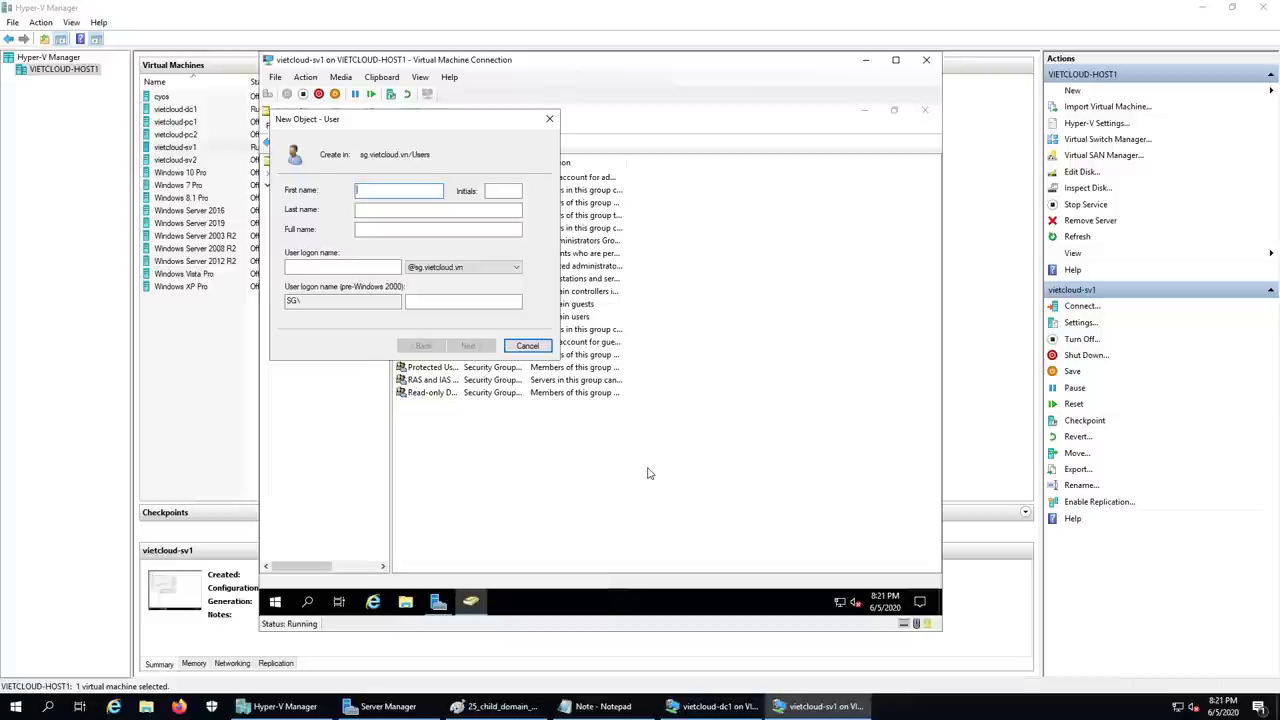
type("ser1")
left_click(348, 265)
type("user")
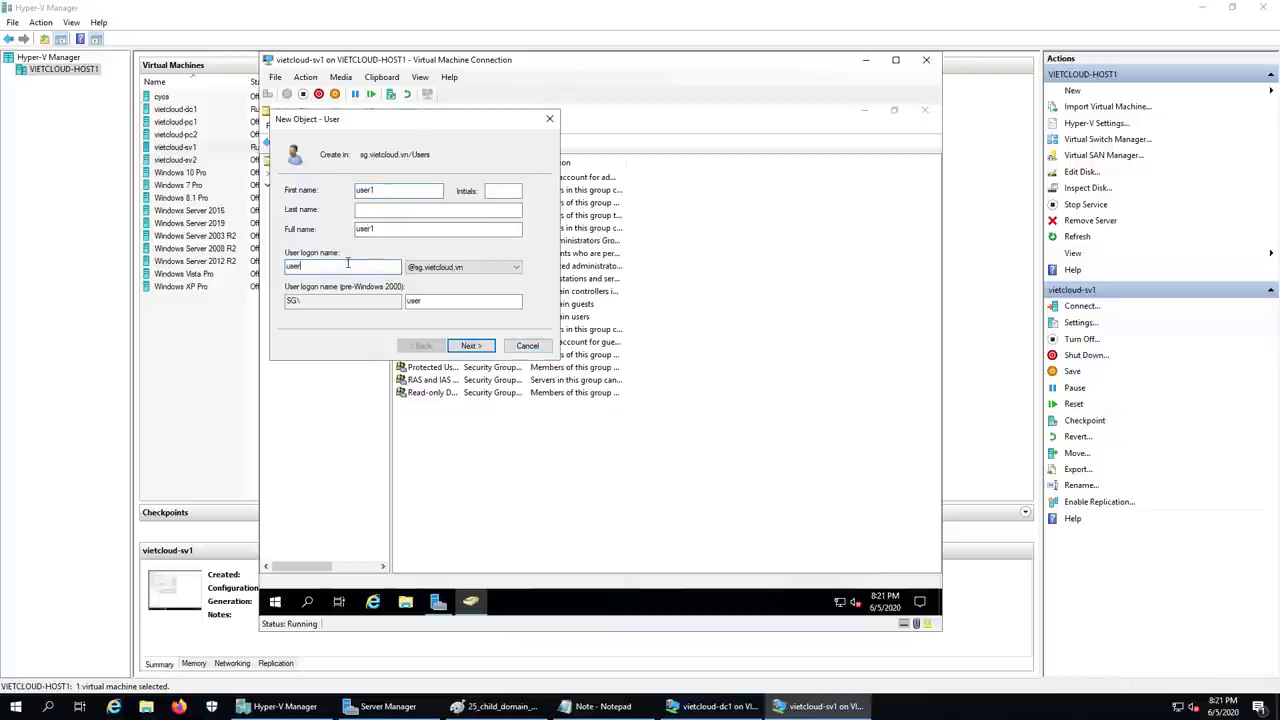
type("1")
left_click_drag(308, 266, 244, 268)
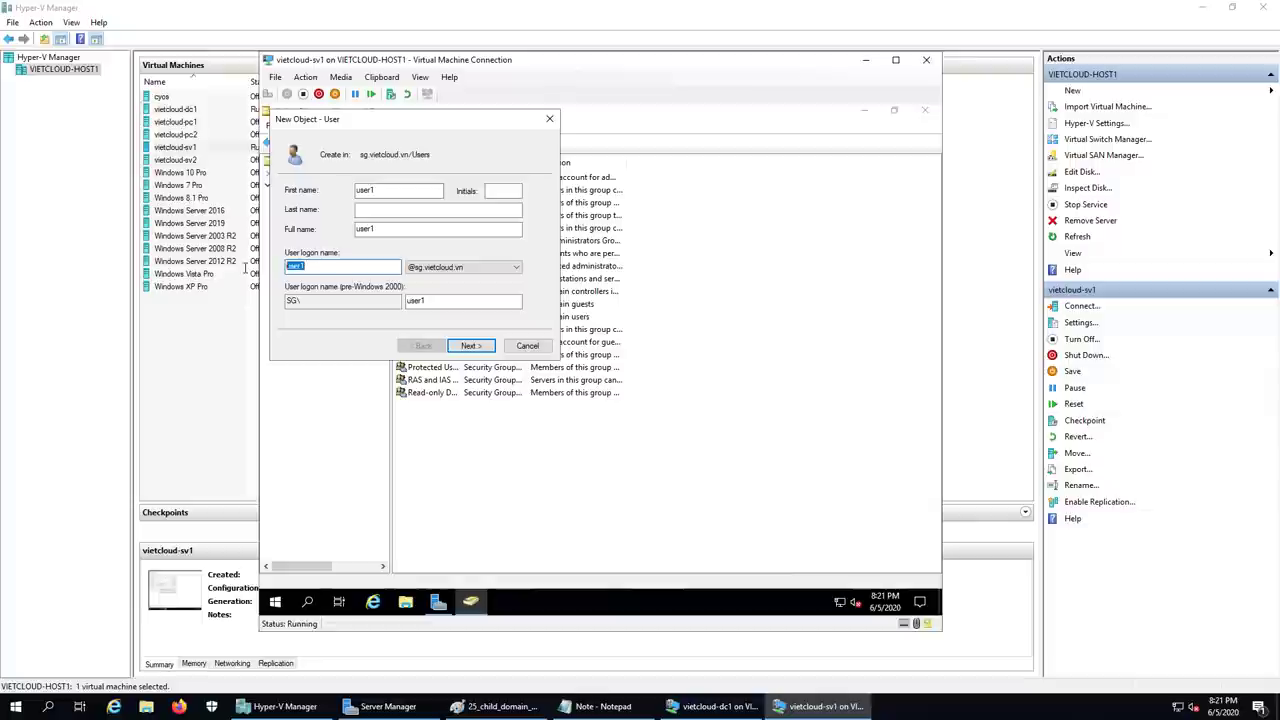
left_click(471, 345)
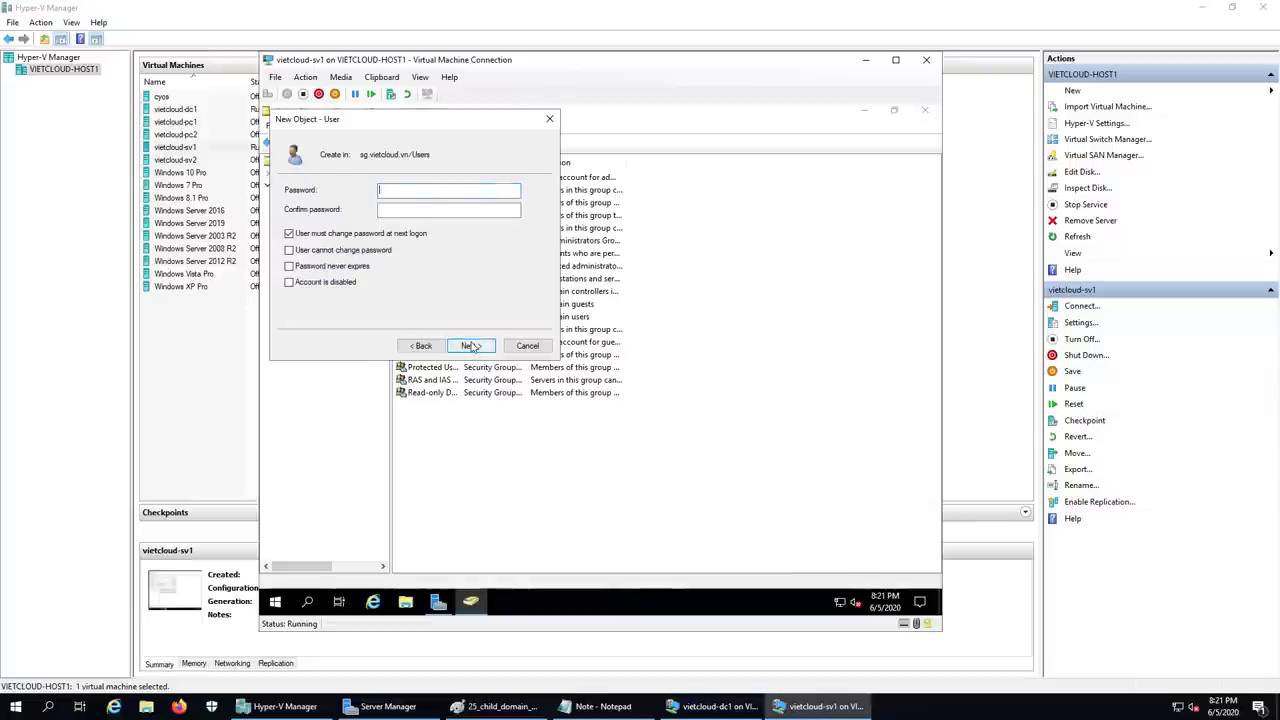
- Try a simple numeric password with no change at next logon; dismiss the policy error
type("12345")
left_click(391, 208)
type("12345")
left_click(289, 233)
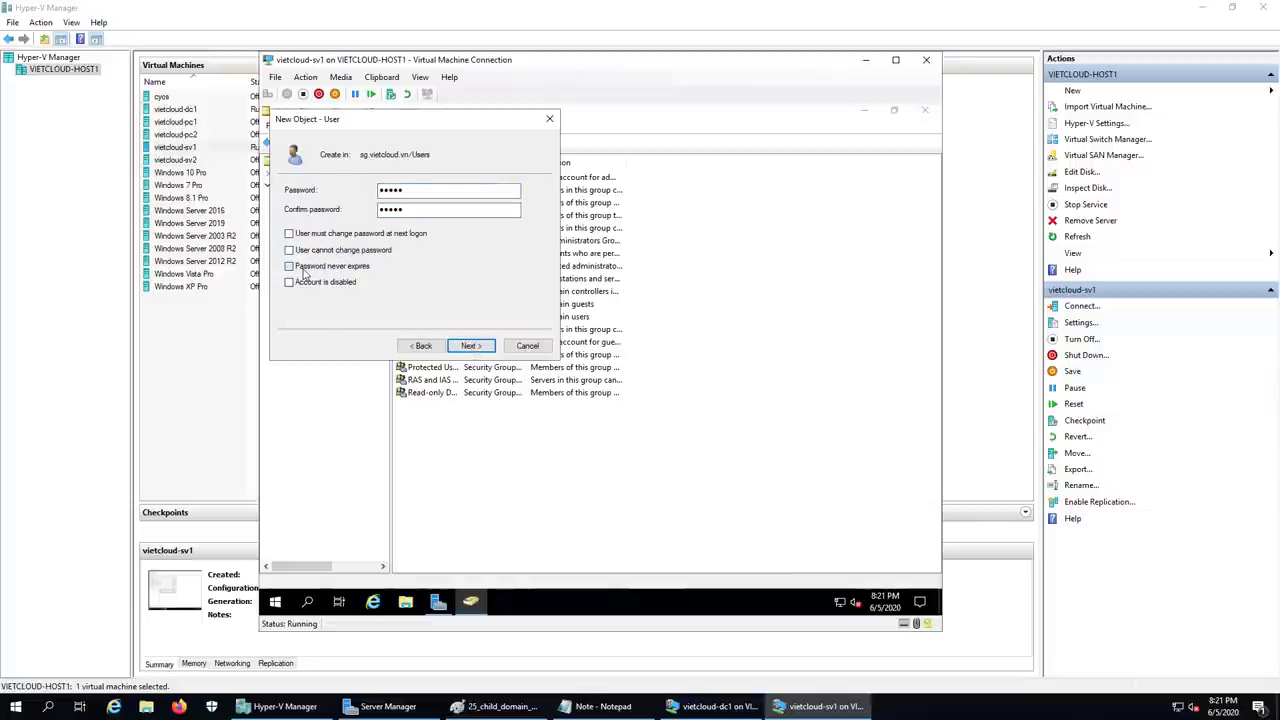
left_click(476, 346)
left_click(473, 346)
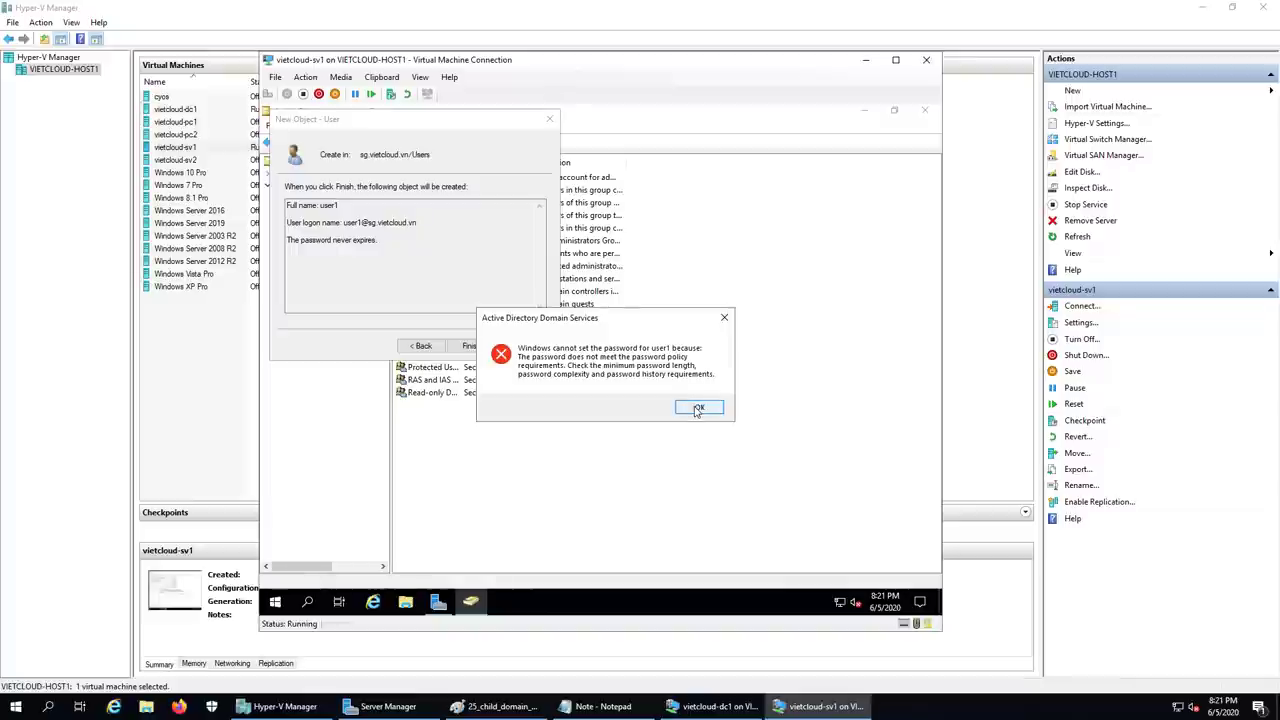
left_click(697, 408)
- Go back, enter and confirm a complex password, and finish creating user1
left_click(420, 346)
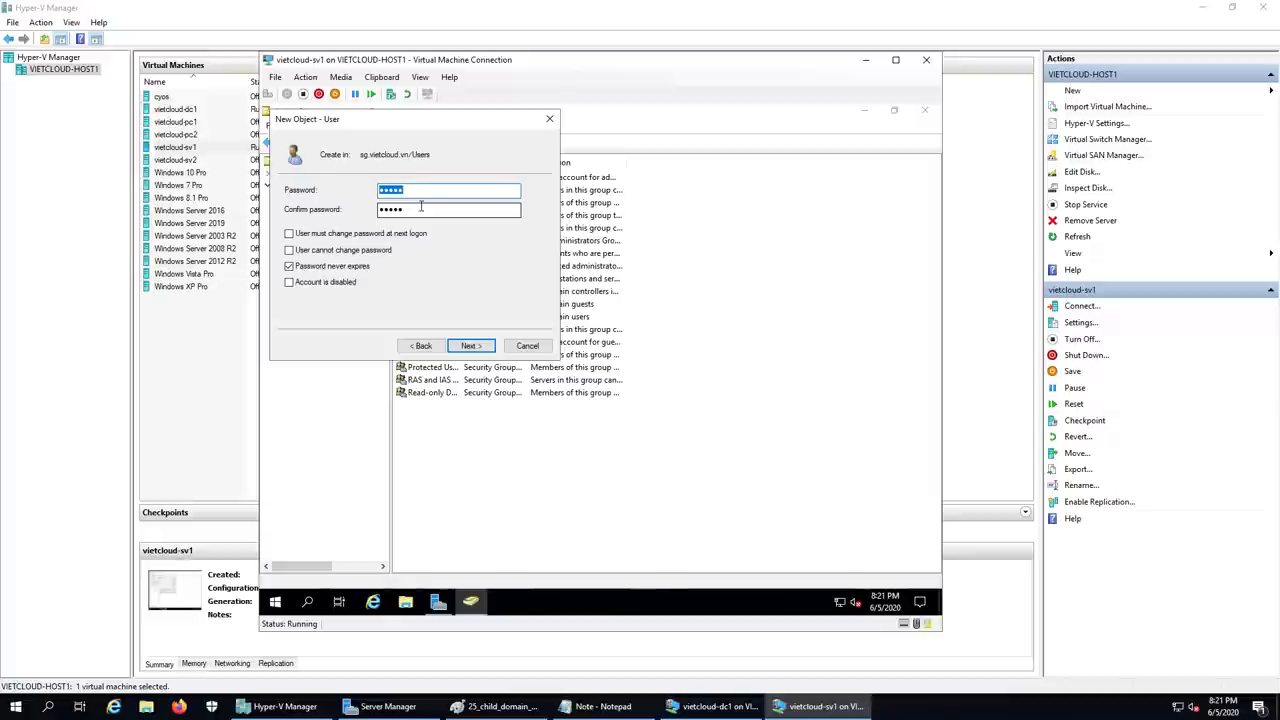
type("P@ssw0rd")
key("Tab")
type("P")
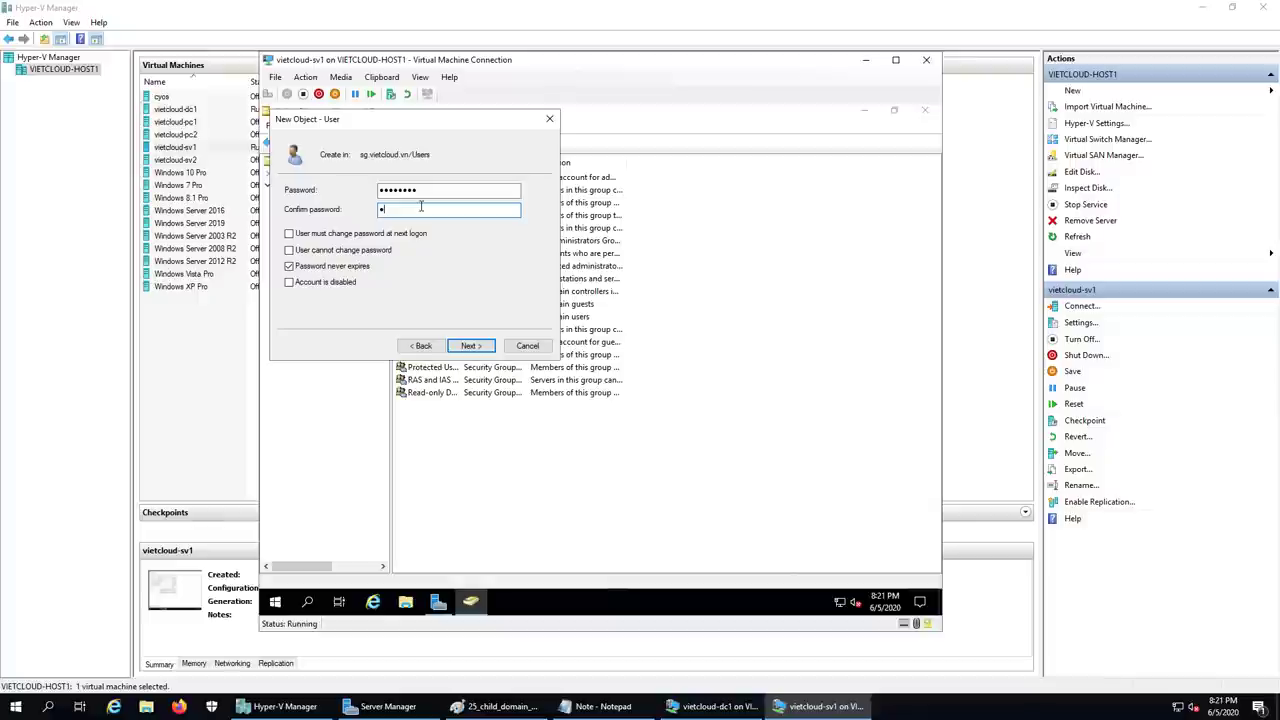
type("@ssw0")
left_click(483, 348)
left_click(472, 346)
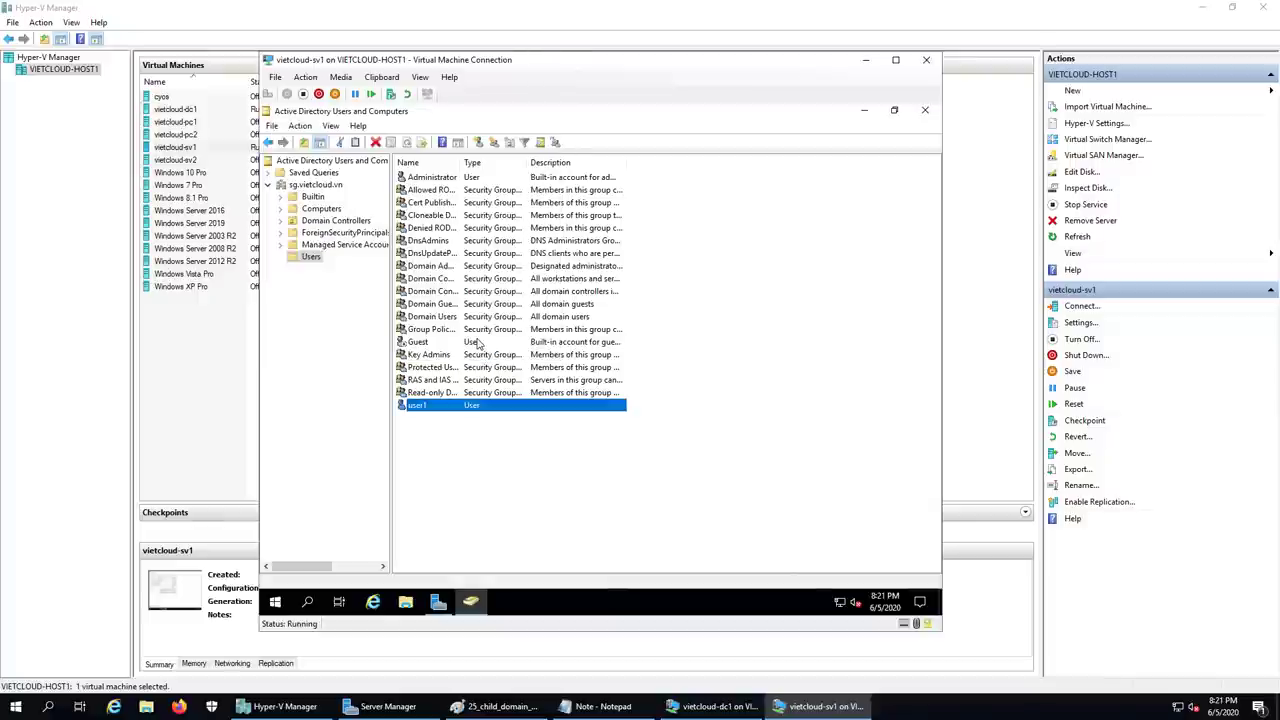
- Copy user1 into a new account with first name and logon name user2
right_click(450, 410)
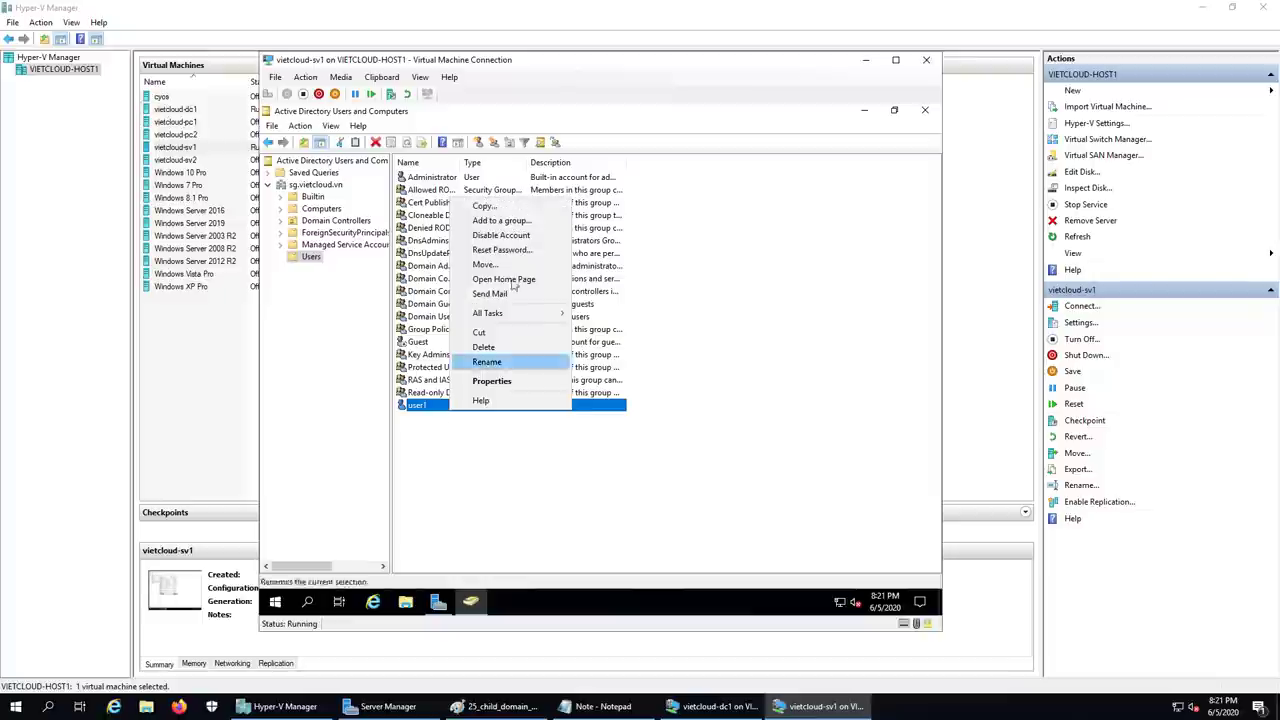
left_click(483, 207)
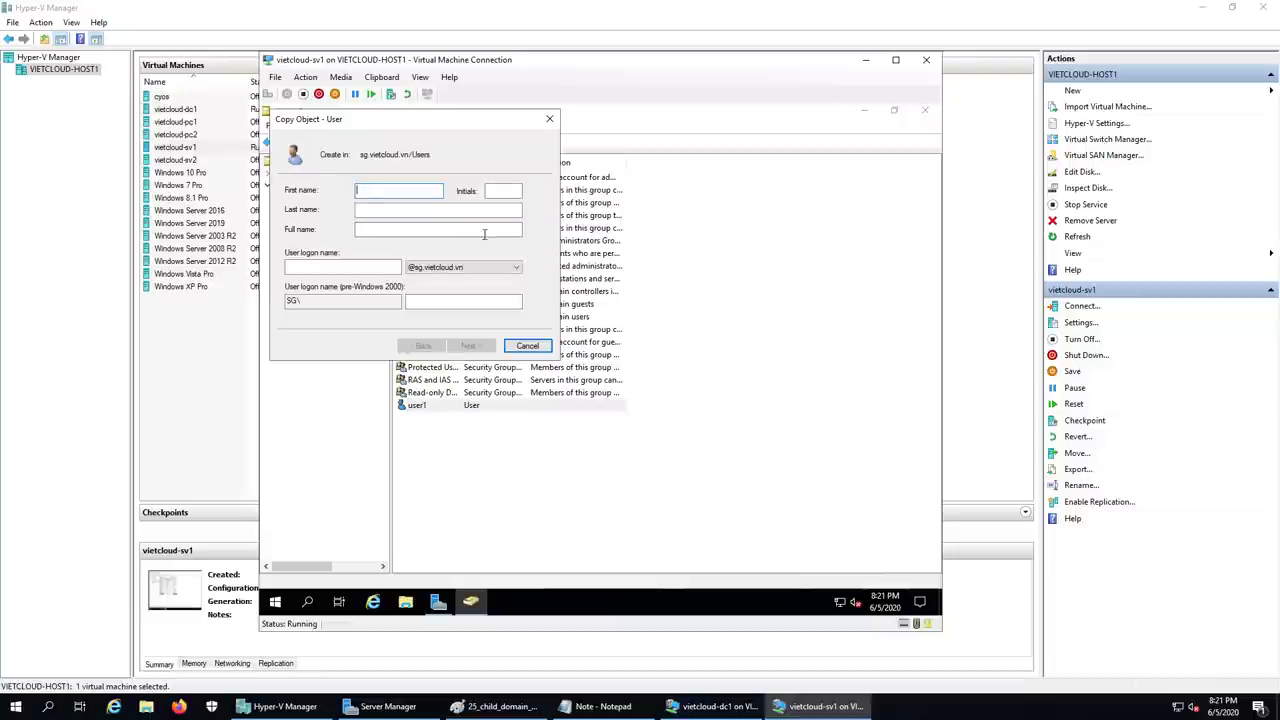
type("user1")
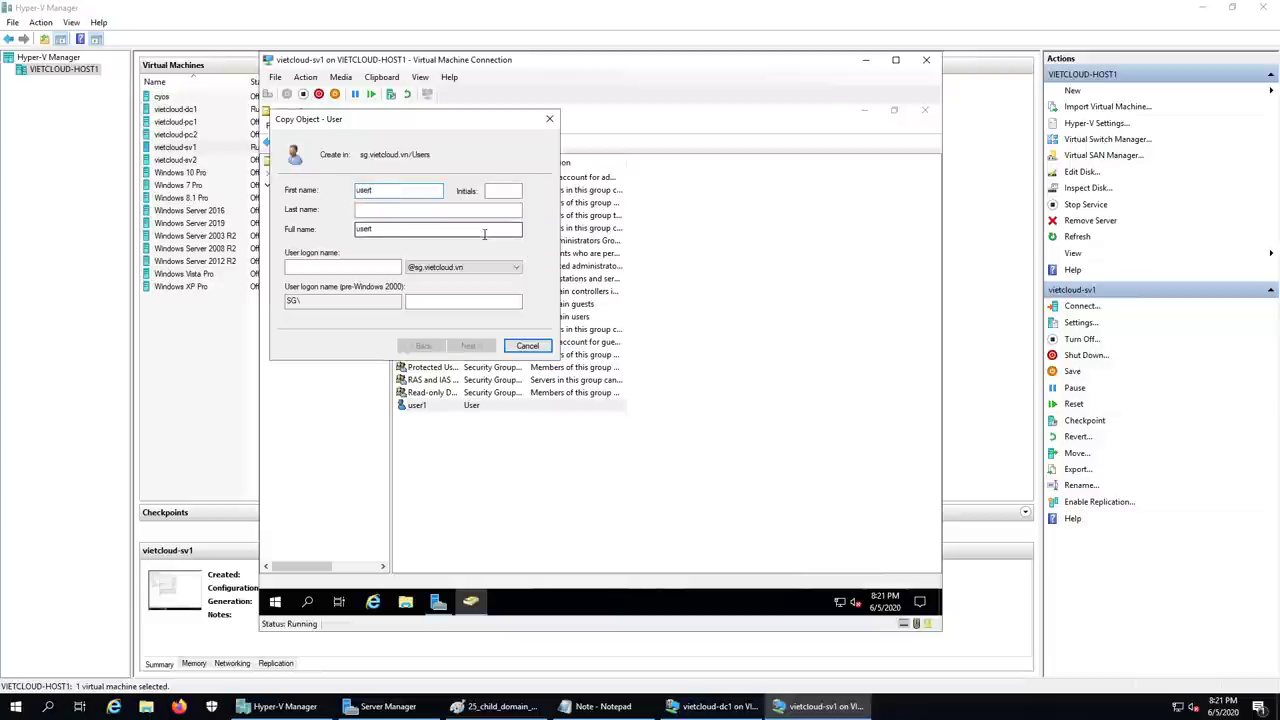
key("BackSpace")
key("BackSpace")
key("BackSpace")
key("BackSpace")
type("user2")
key("ctrl+a")
key("ctrl+c")
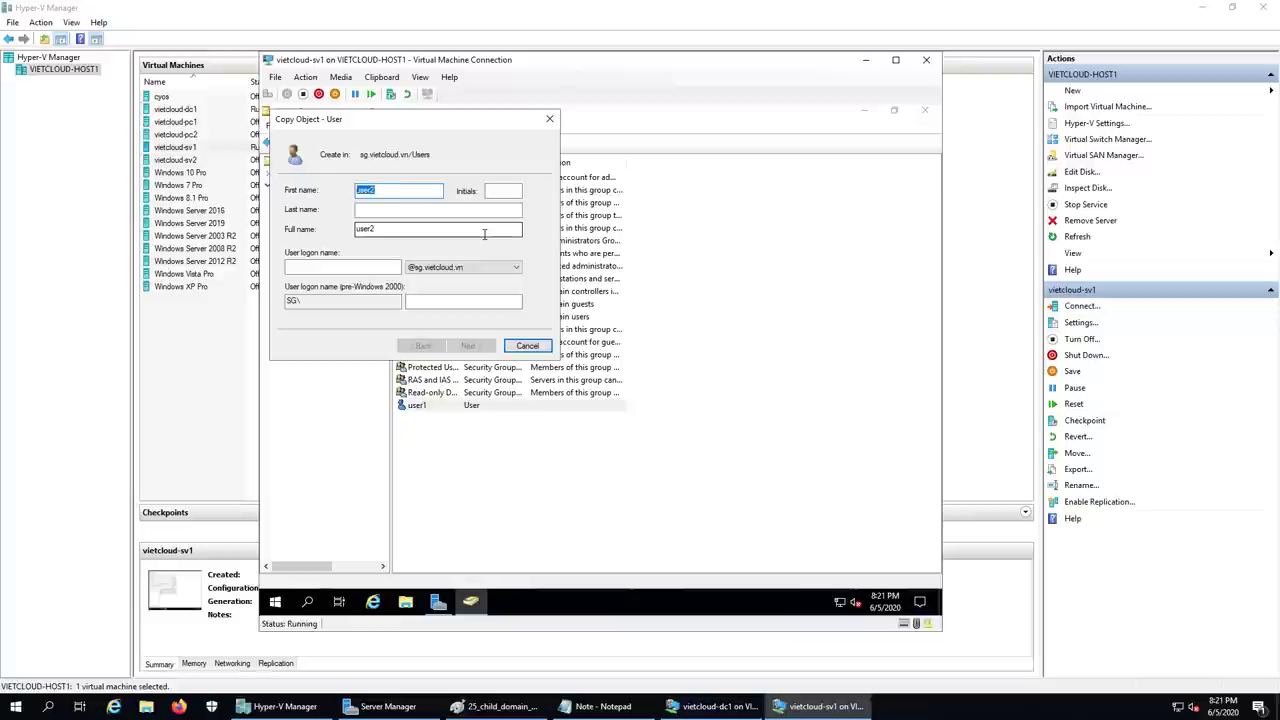
left_click(377, 266)
key("ctrl+v")
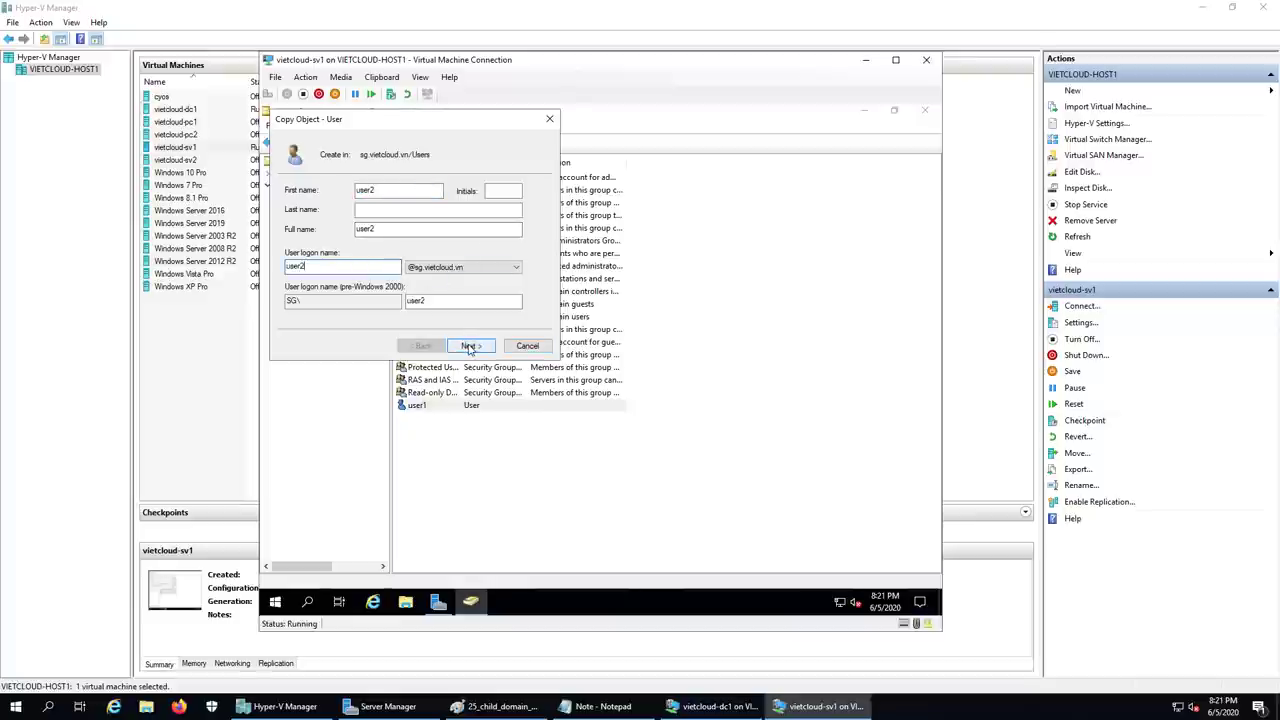
left_click(470, 345)
- Enter and confirm user2's password and finish creating the account
type("P@ssw0rd1")
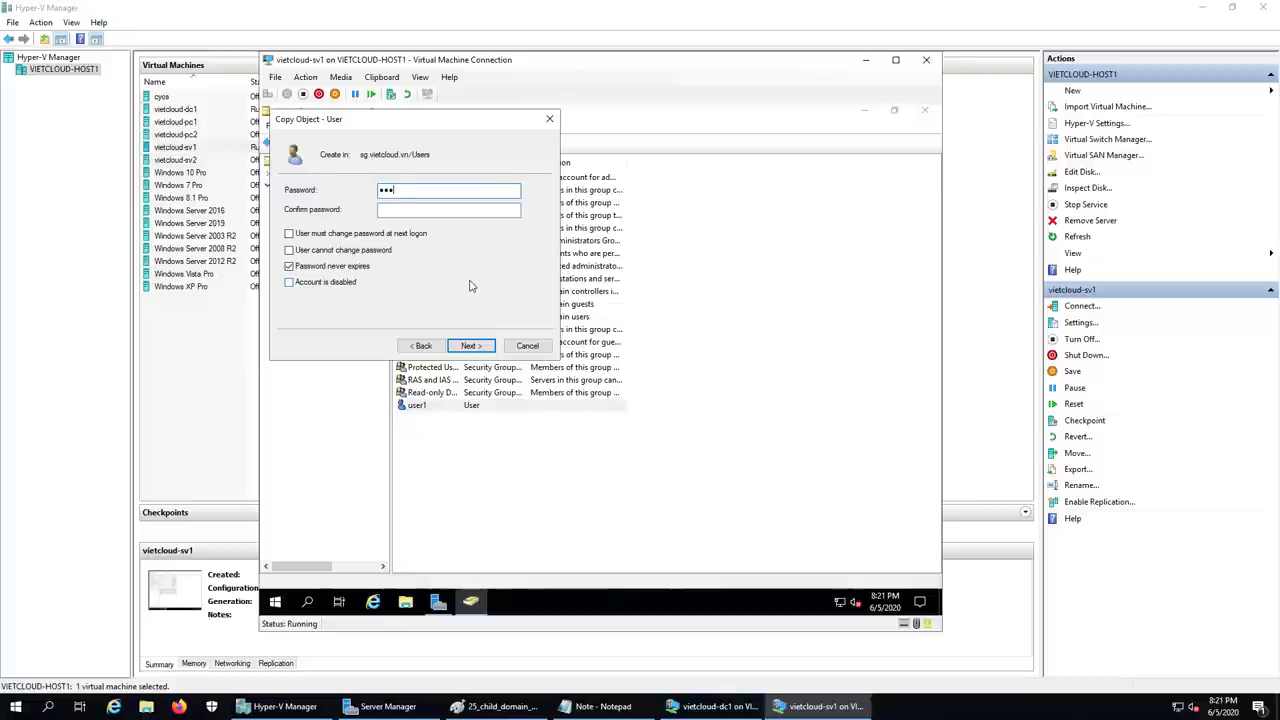
key("Tab")
type("P@ssw0rd1")
left_click(482, 347)
left_click(482, 347)
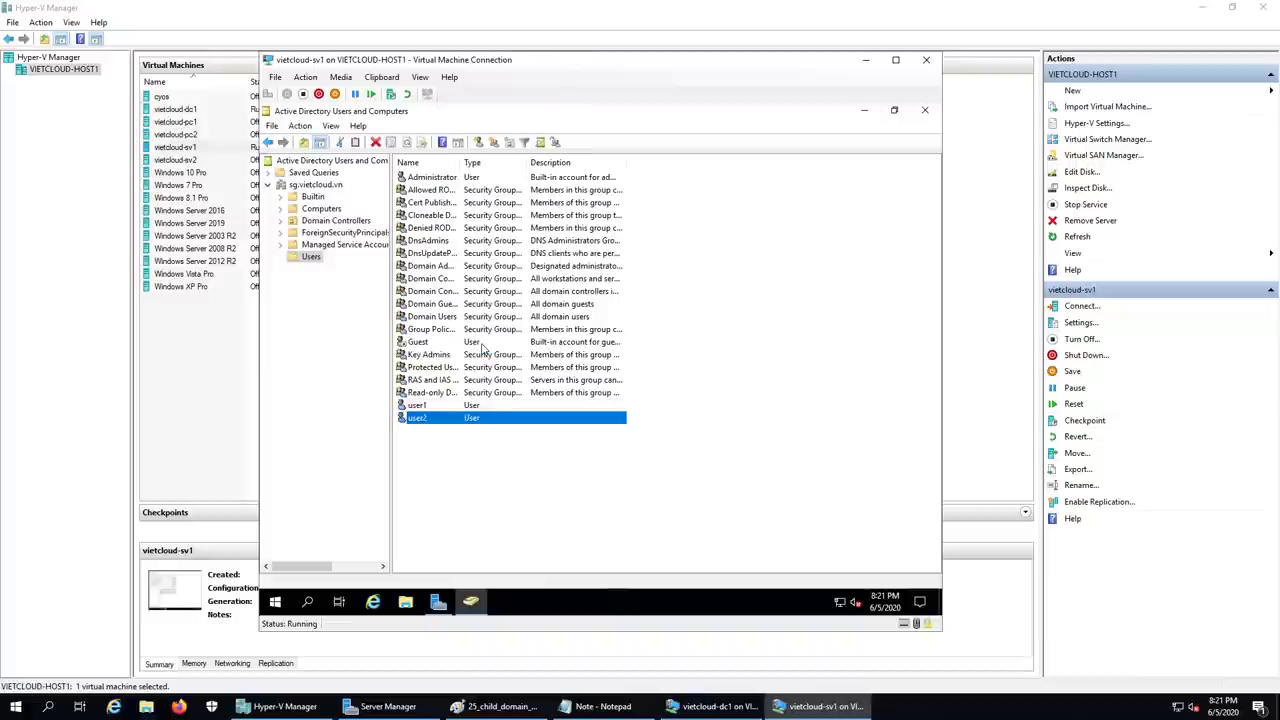
- Reopen the Users container to see user1 and user2, then close Active Directory Users and Computers
left_click(431, 406)
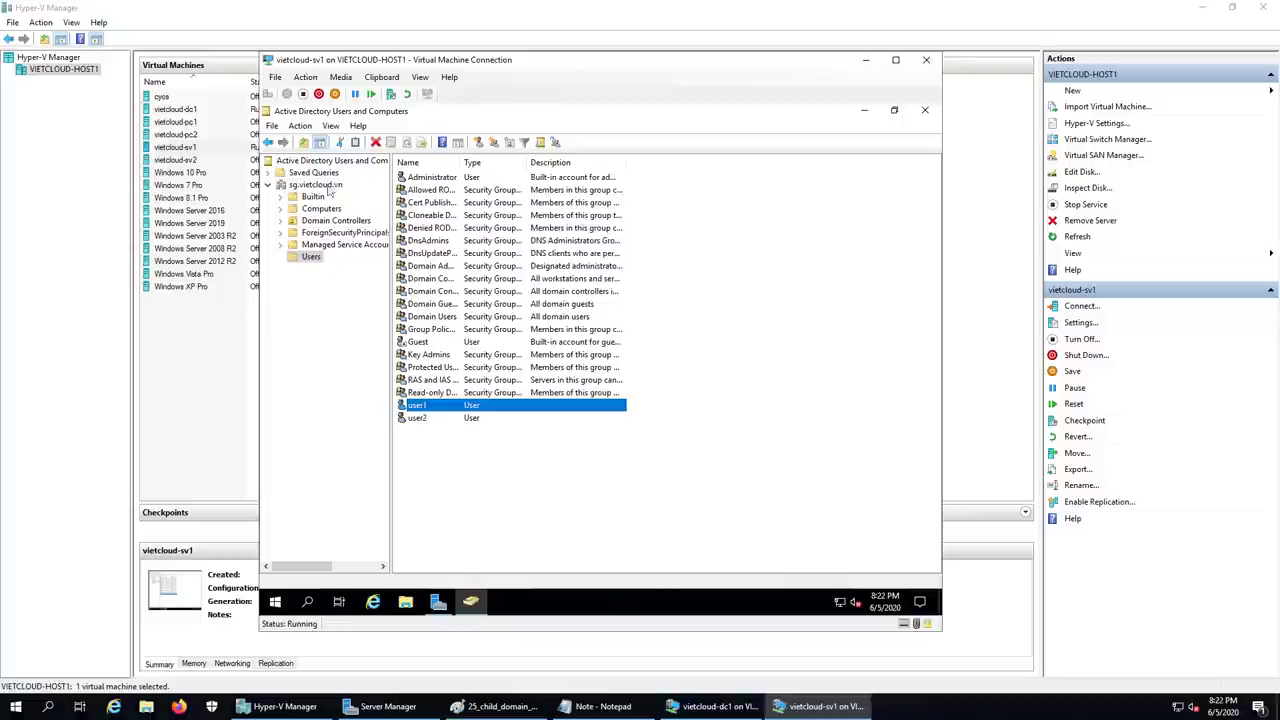
left_click(318, 186)
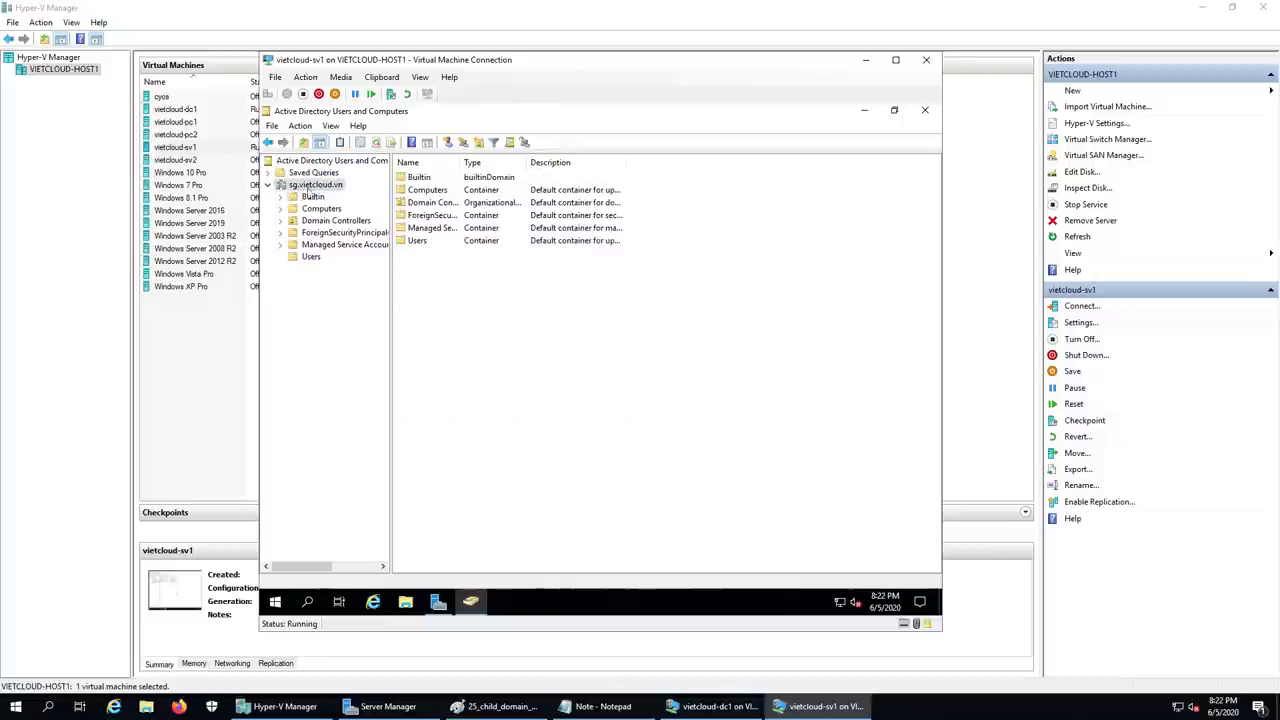
left_click(312, 257)
left_click(555, 328)
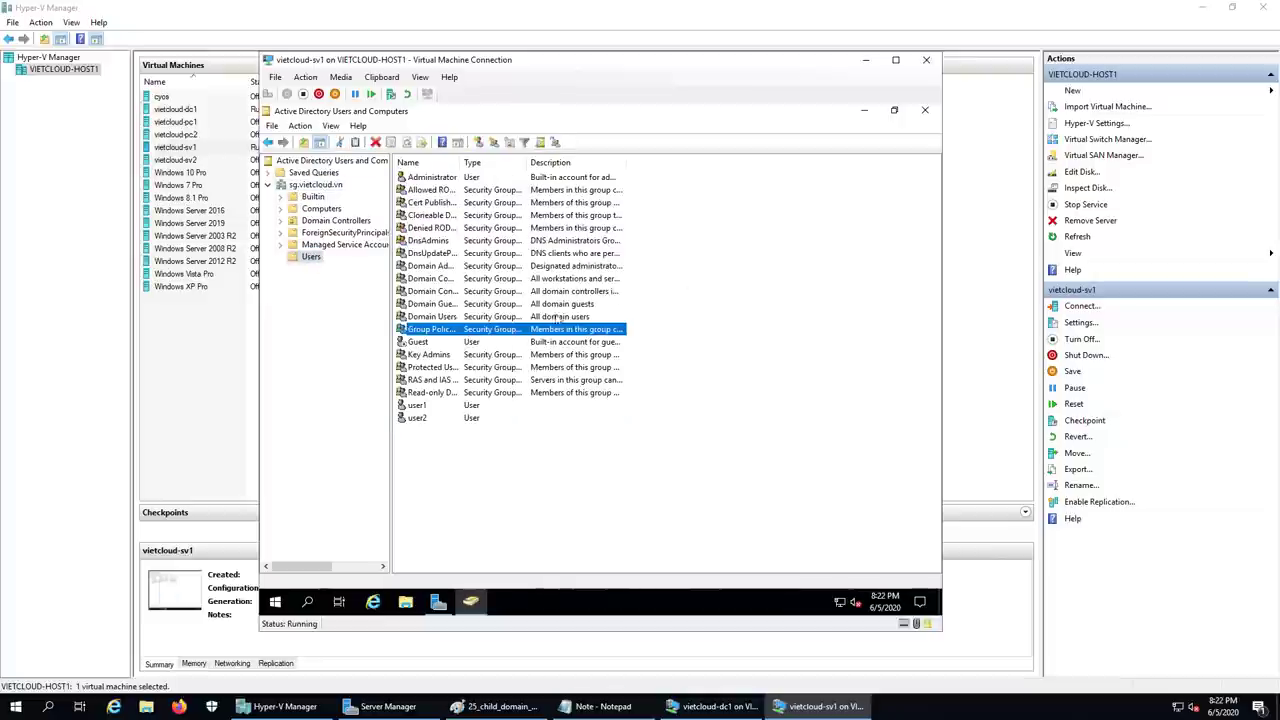
left_click(925, 110)
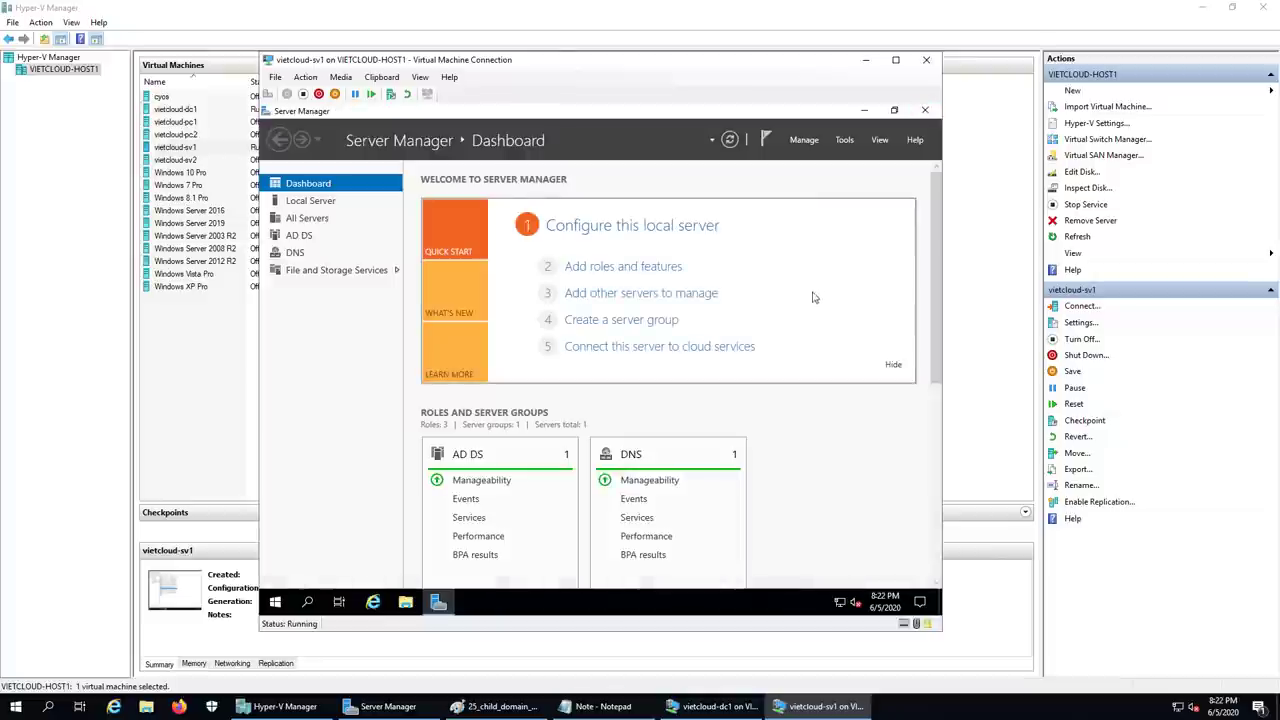
- Open Active Directory Domains and Trusts maximized and expand vietcloud.vn to show child sg.vietcloud.vn
left_click(846, 142)
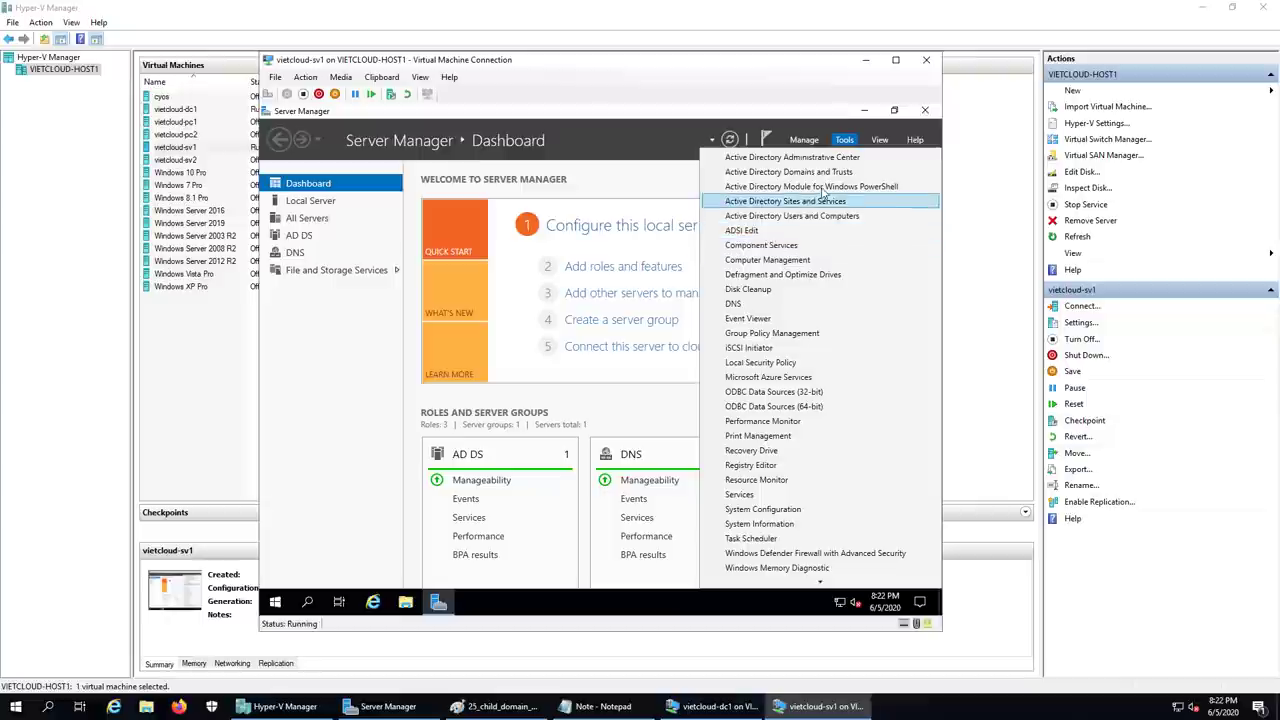
left_click(822, 172)
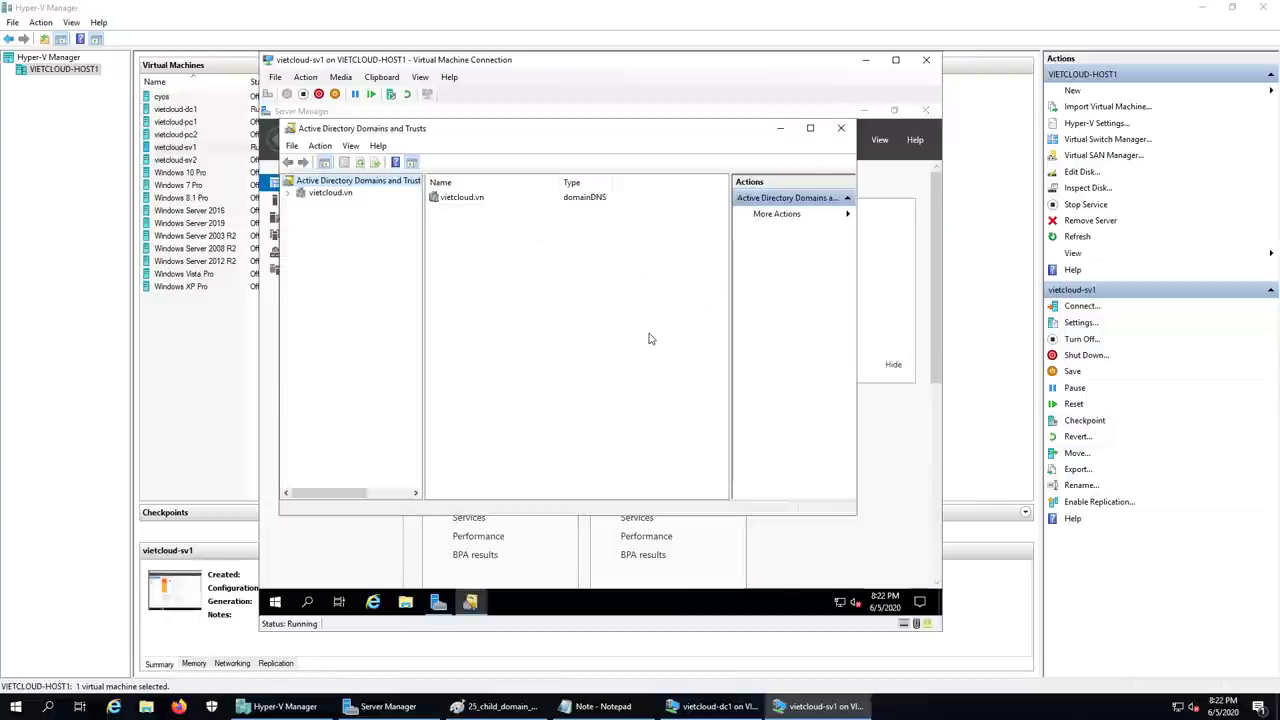
left_click(810, 128)
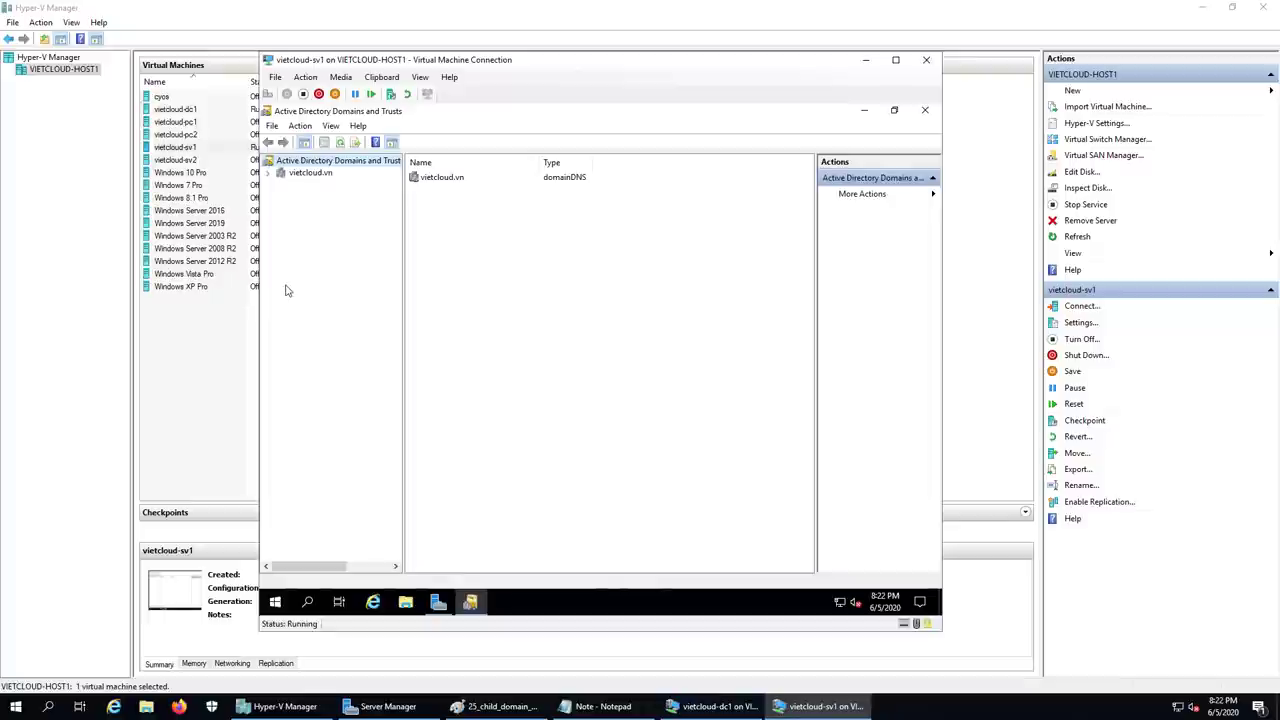
left_click(267, 173)
left_click(313, 174)
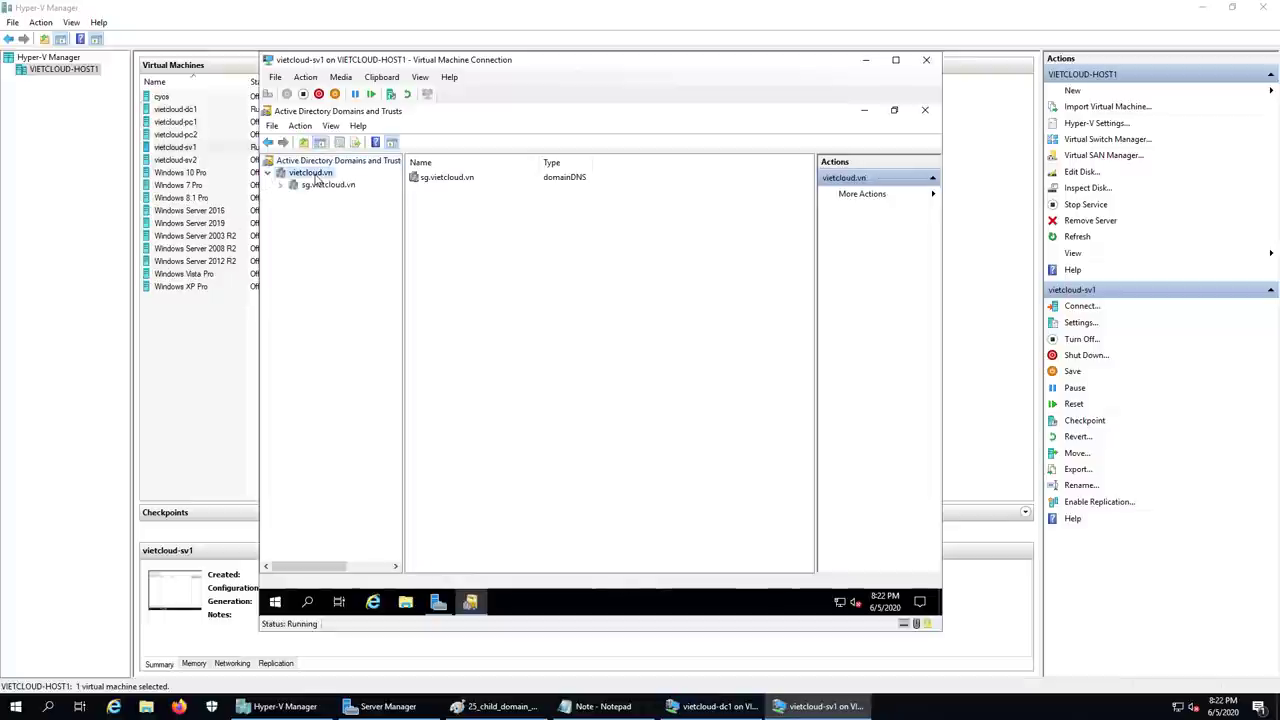
left_click(327, 185)
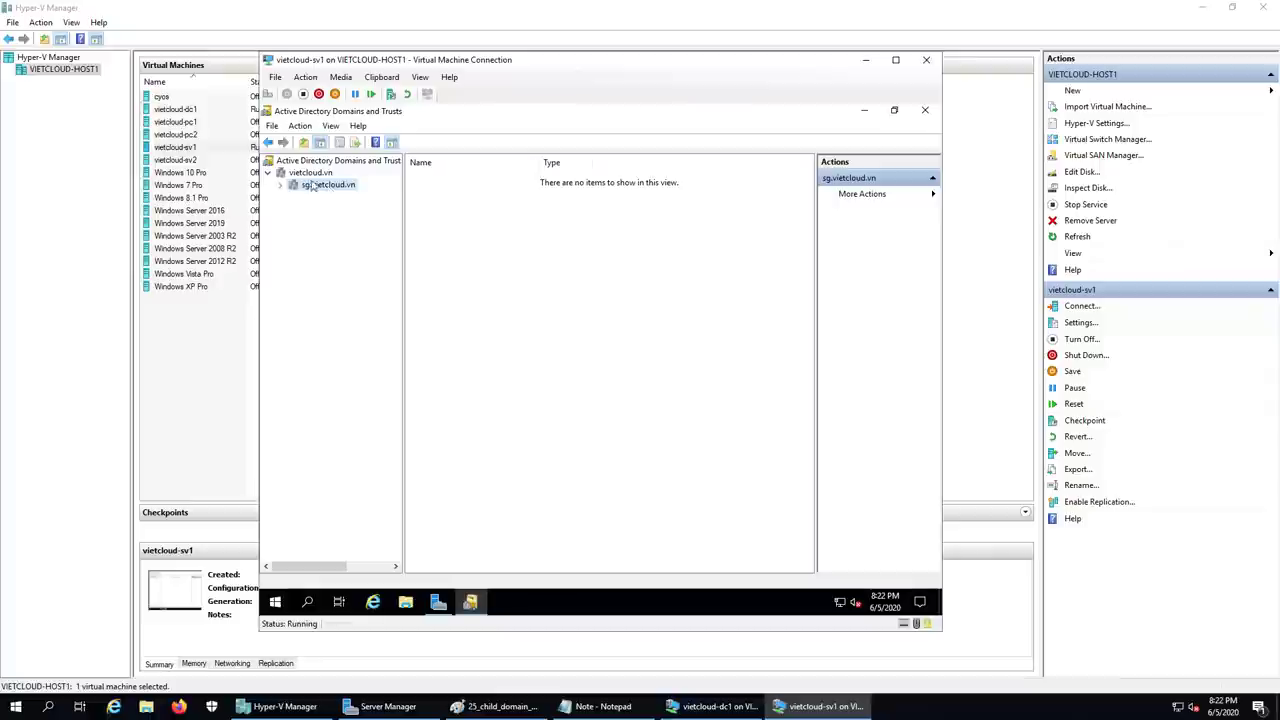
left_click(311, 174)
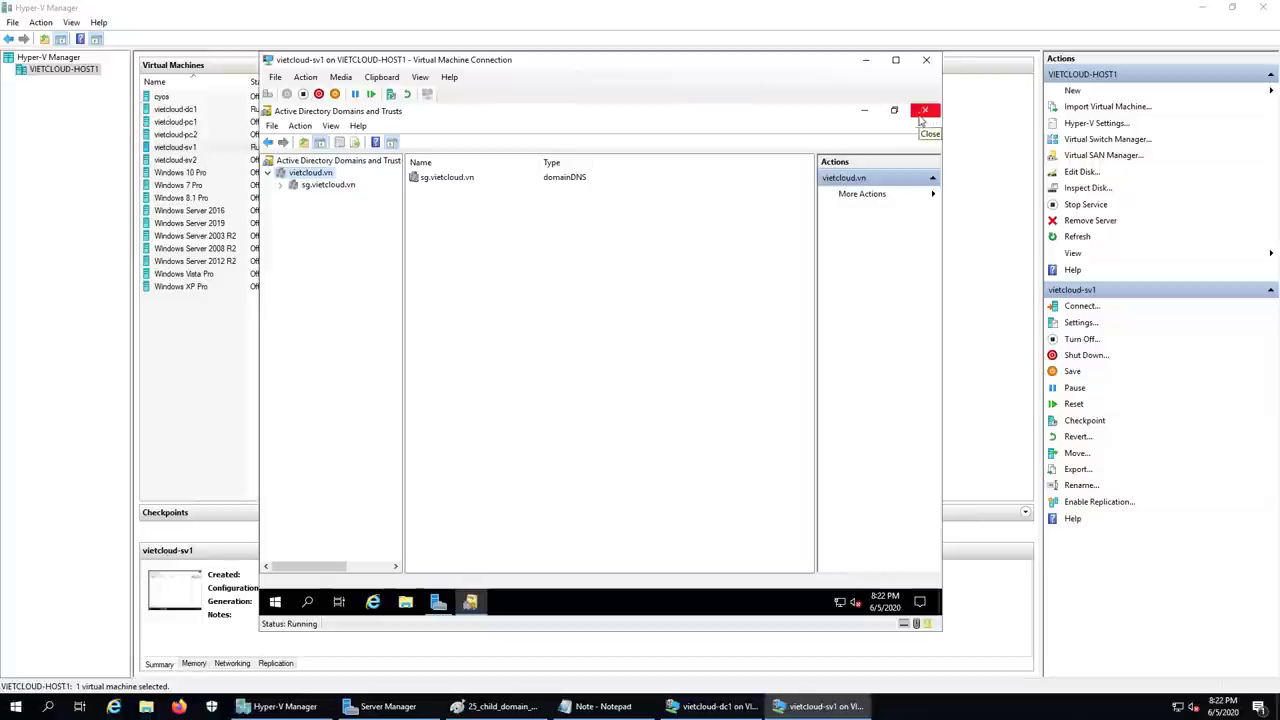
- Add '3. Kiem tra moi quan he trust giua cac domain.' to the Notepad note, then minimize it
left_click(600, 700)
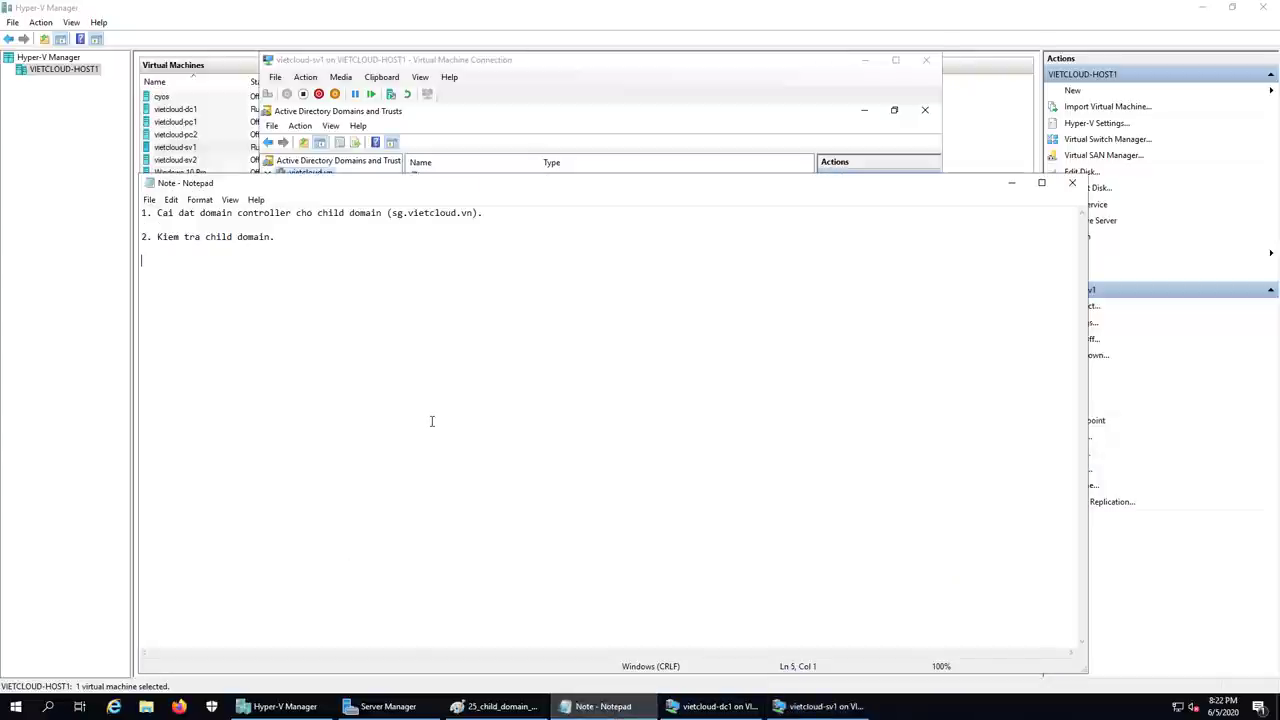
type("3.")
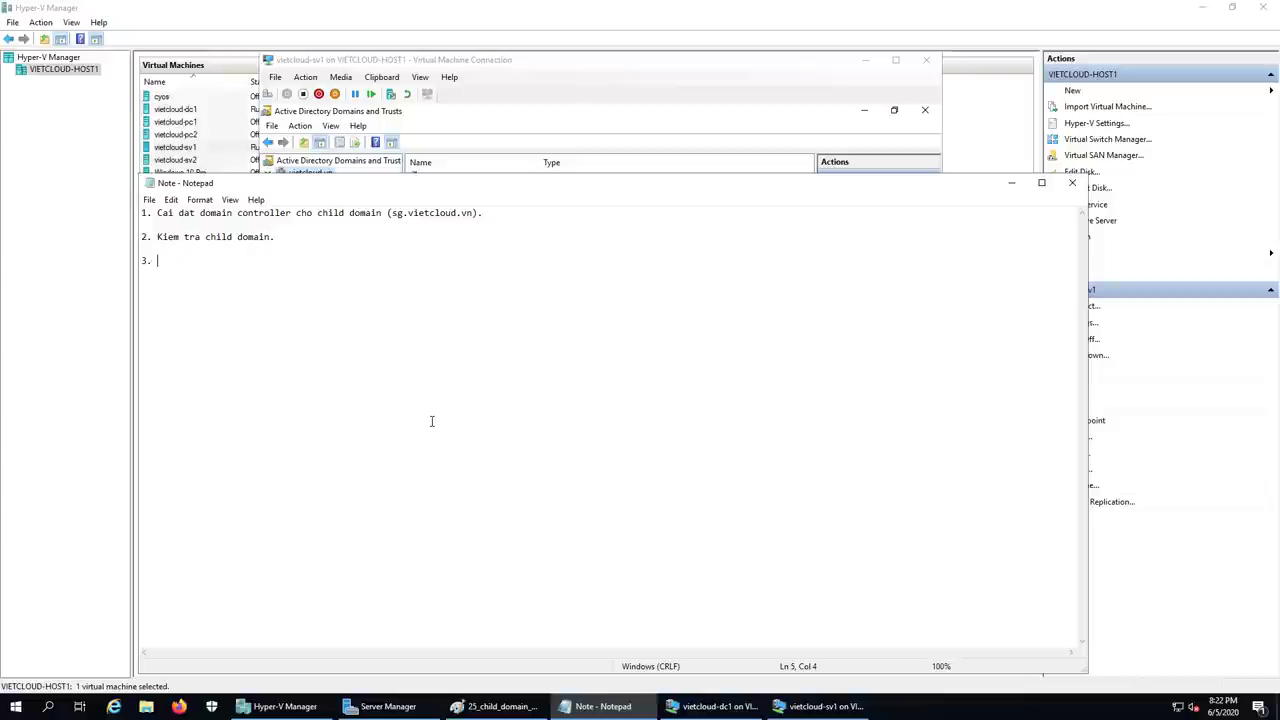
type(" Kiem tra moi quan he tru")
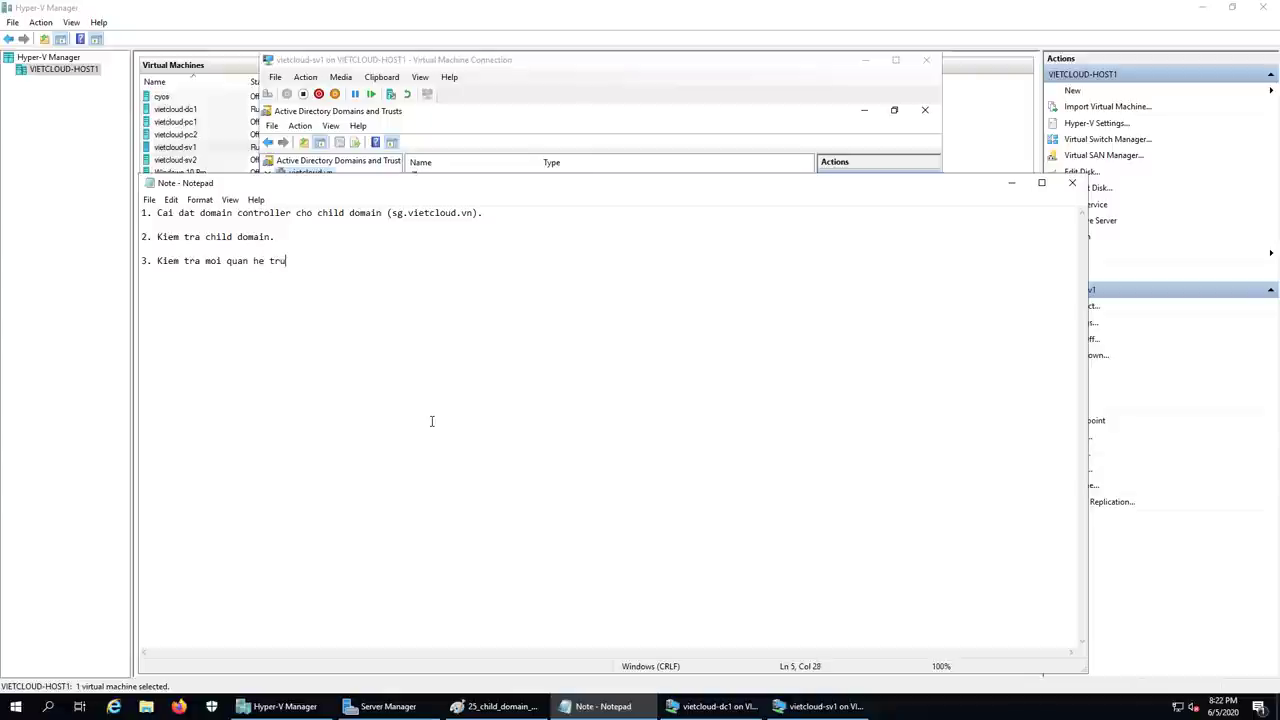
type("st giu74a")
key("BackSpace")
key("BackSpace")
key("BackSpace")
key("BackSpace")
type("a cac domain.")
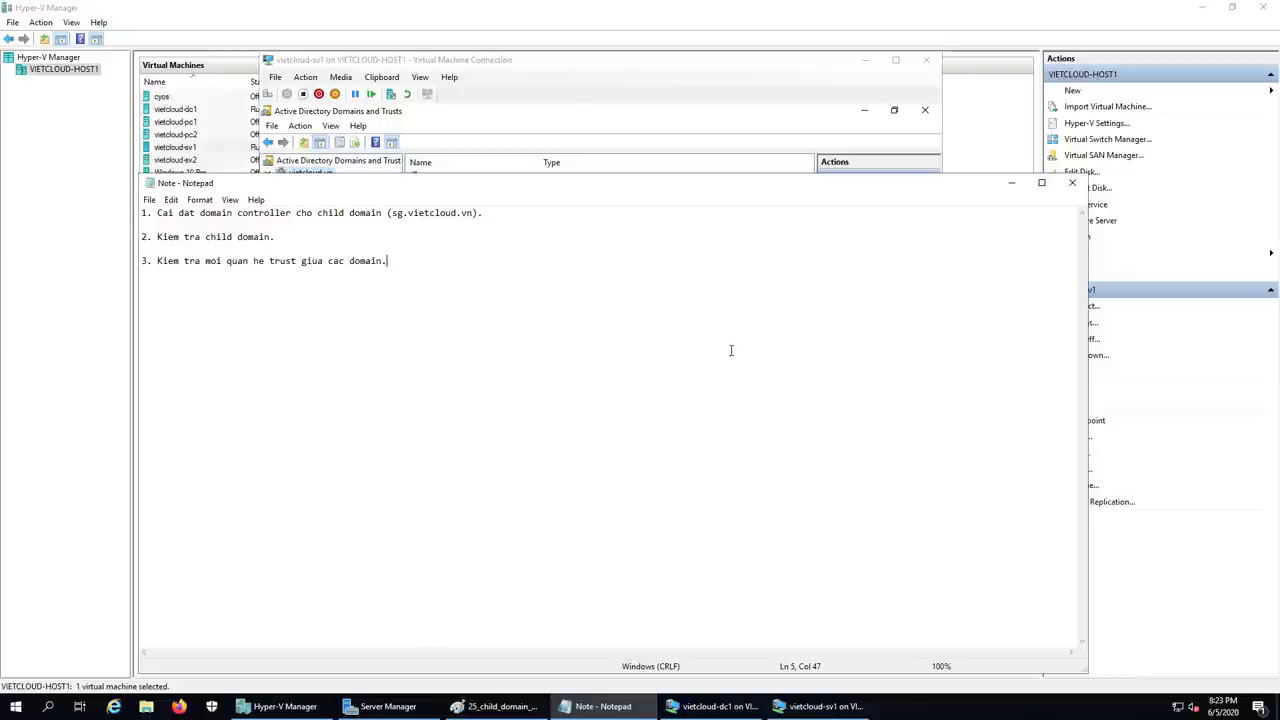
left_click(1011, 183)
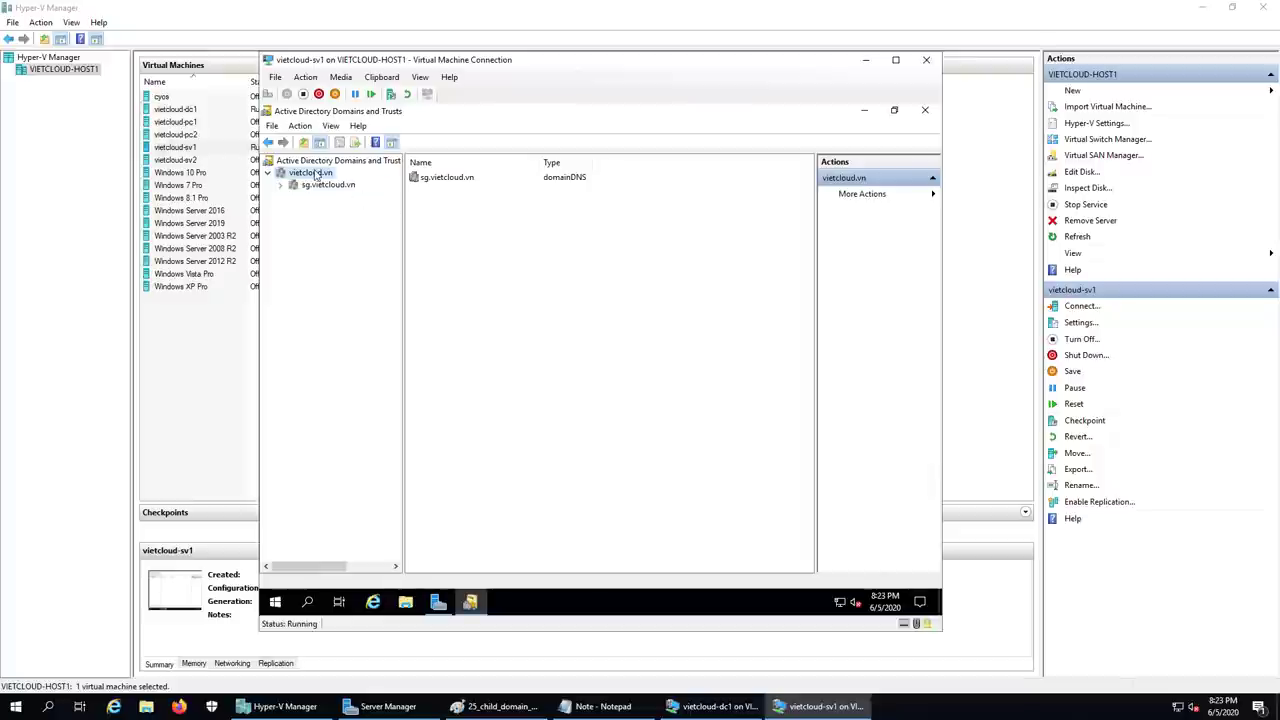
right_click(315, 174)
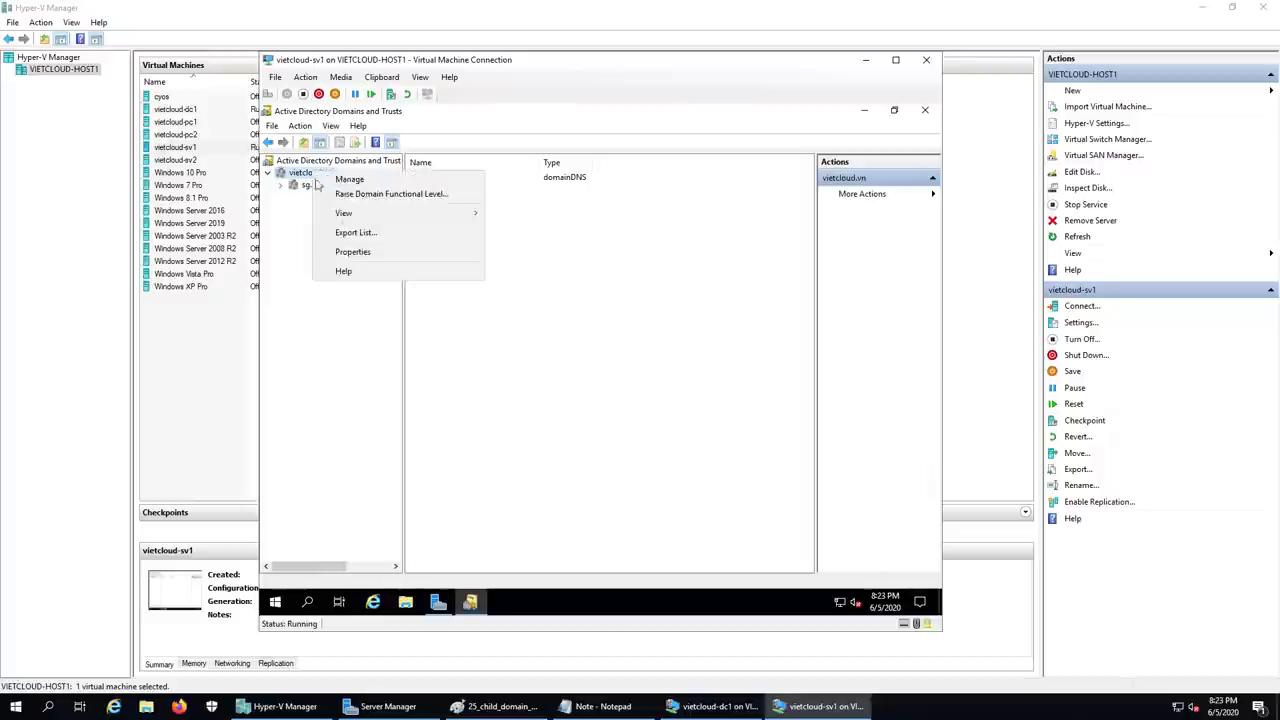
left_click(376, 254)
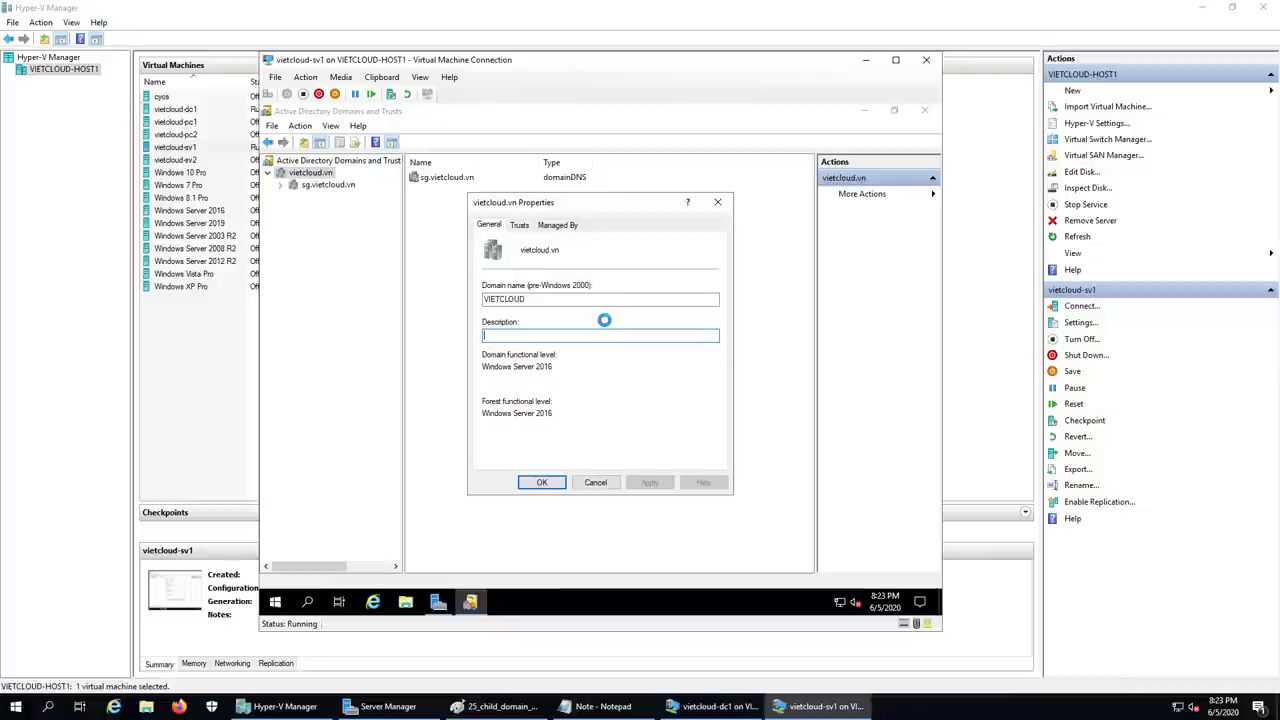
left_click(522, 226)
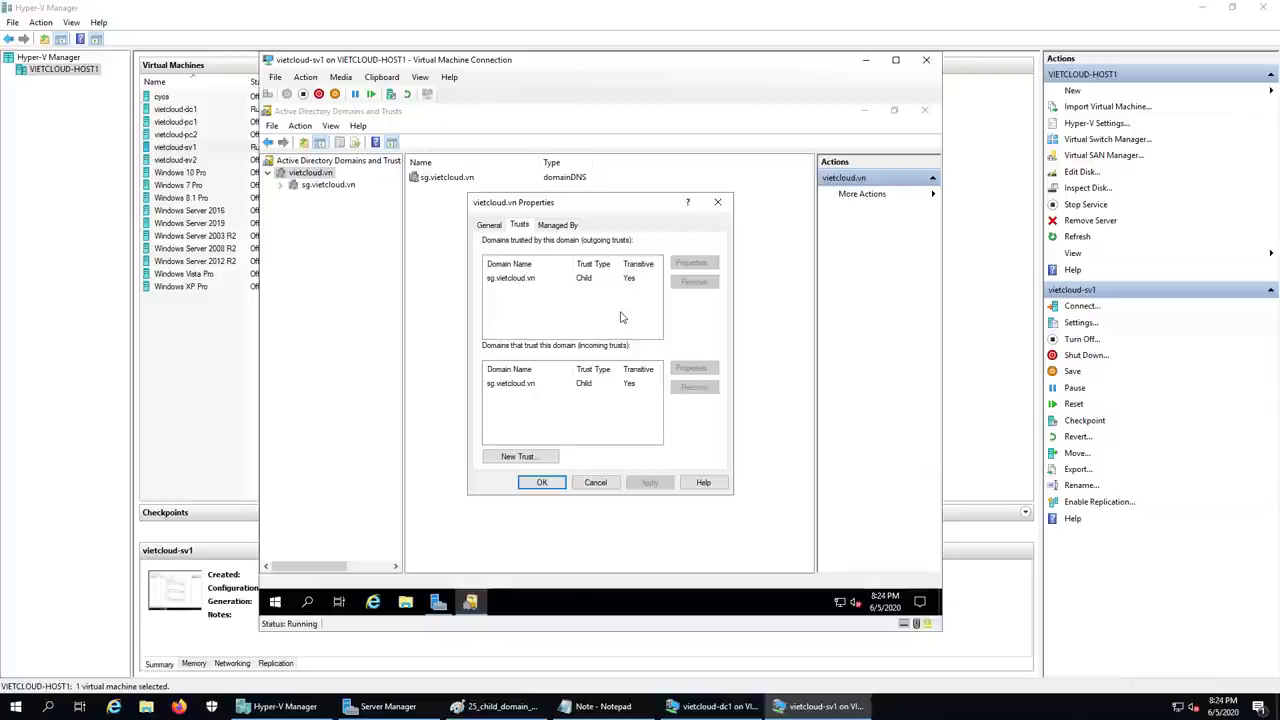
left_click(505, 285)
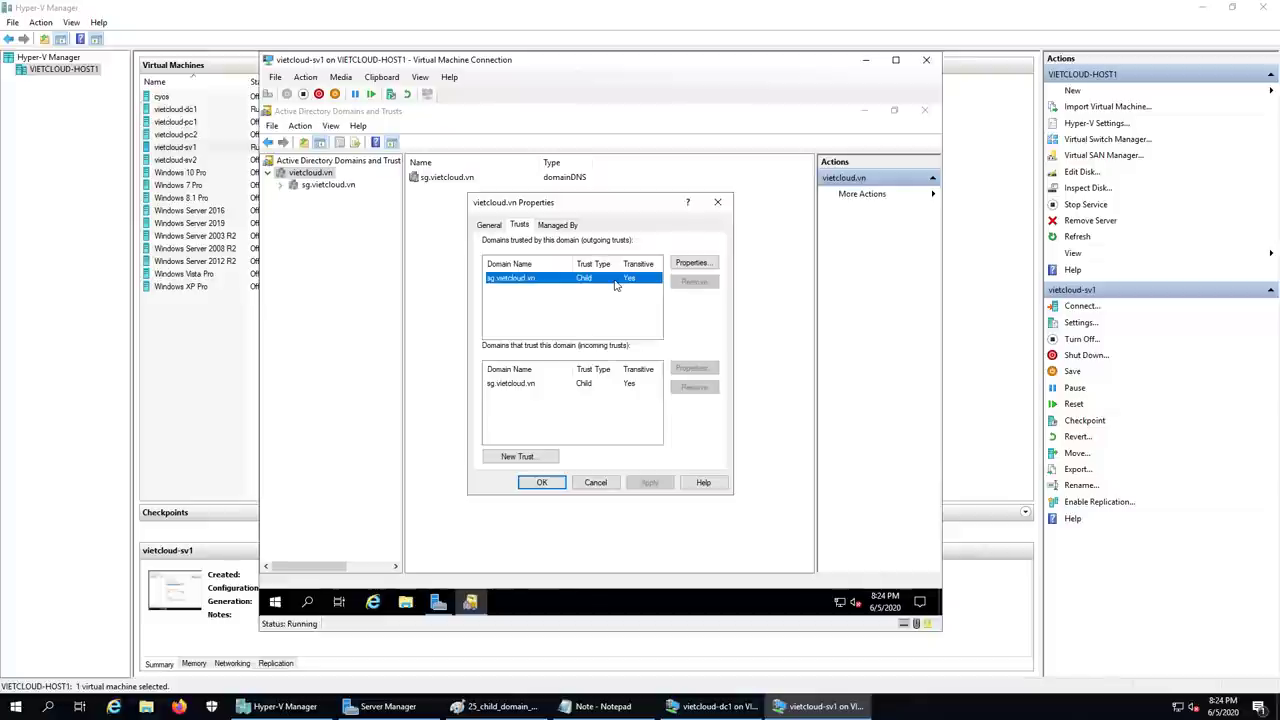
left_click(595, 482)
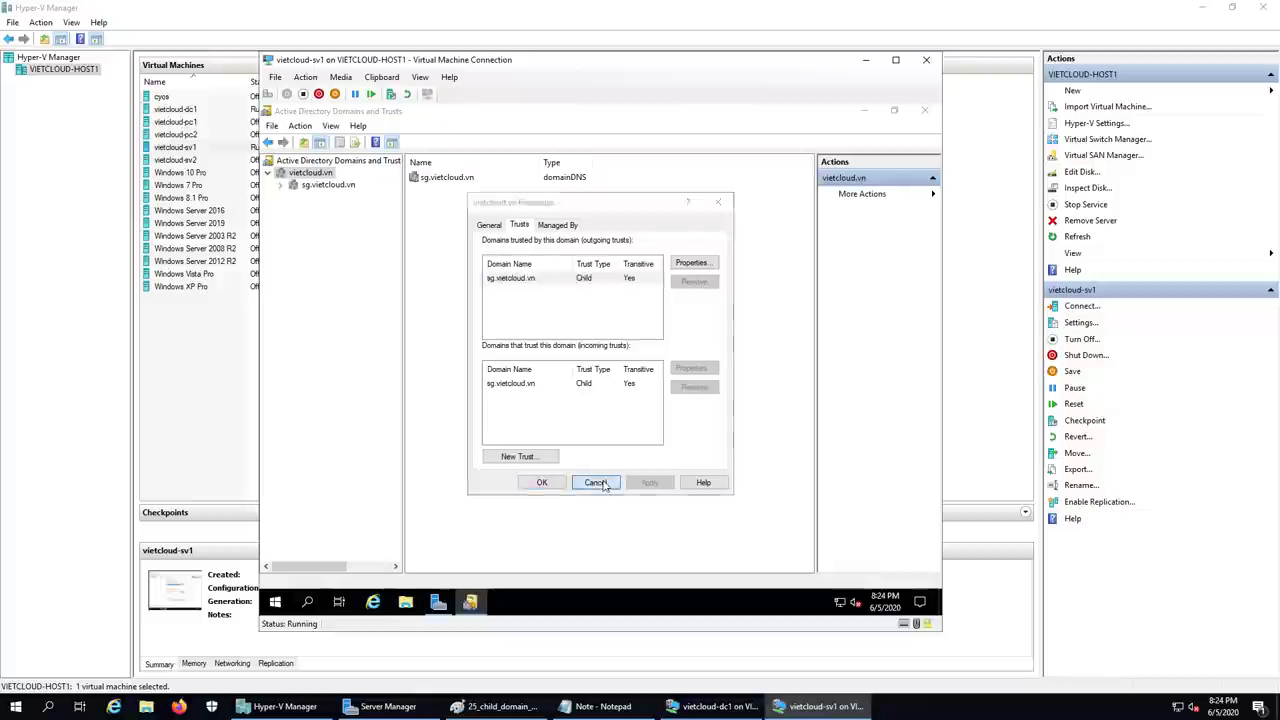
- Check sg.vietcloud.vn's Trusts tab for the transitive vietcloud.vn parent trust, then cancel the dialog
left_click(324, 186)
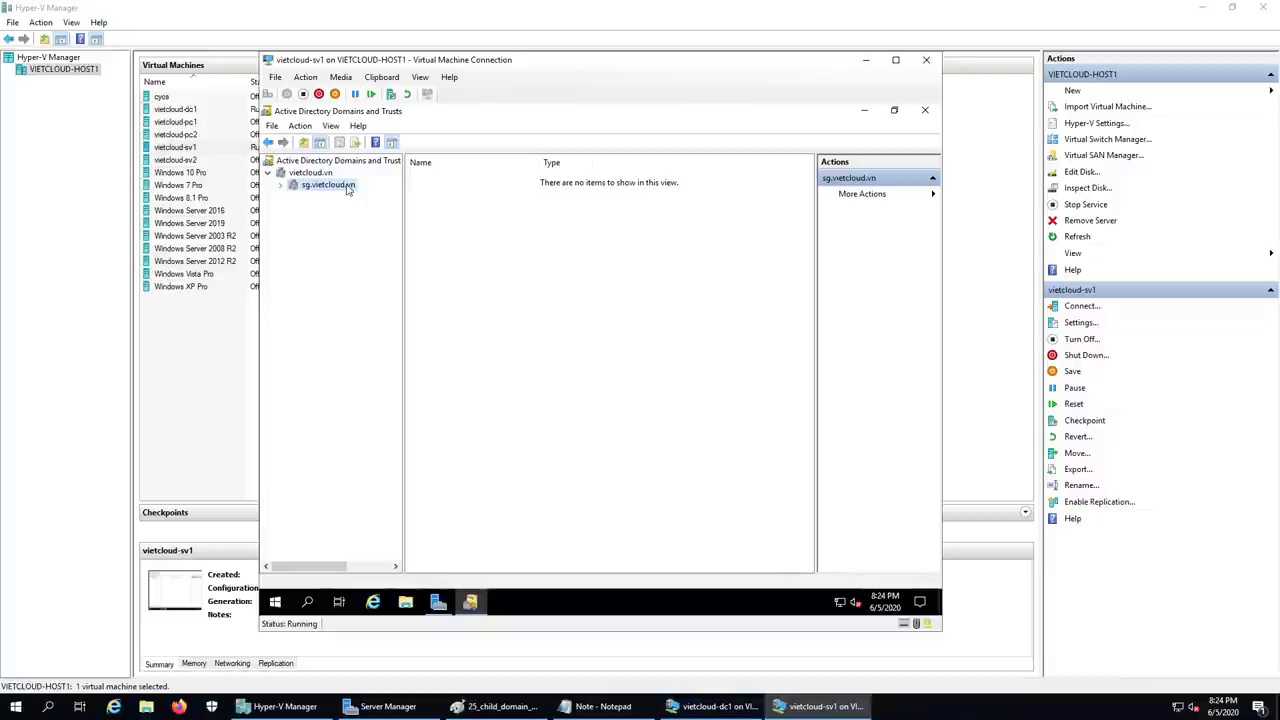
right_click(347, 188)
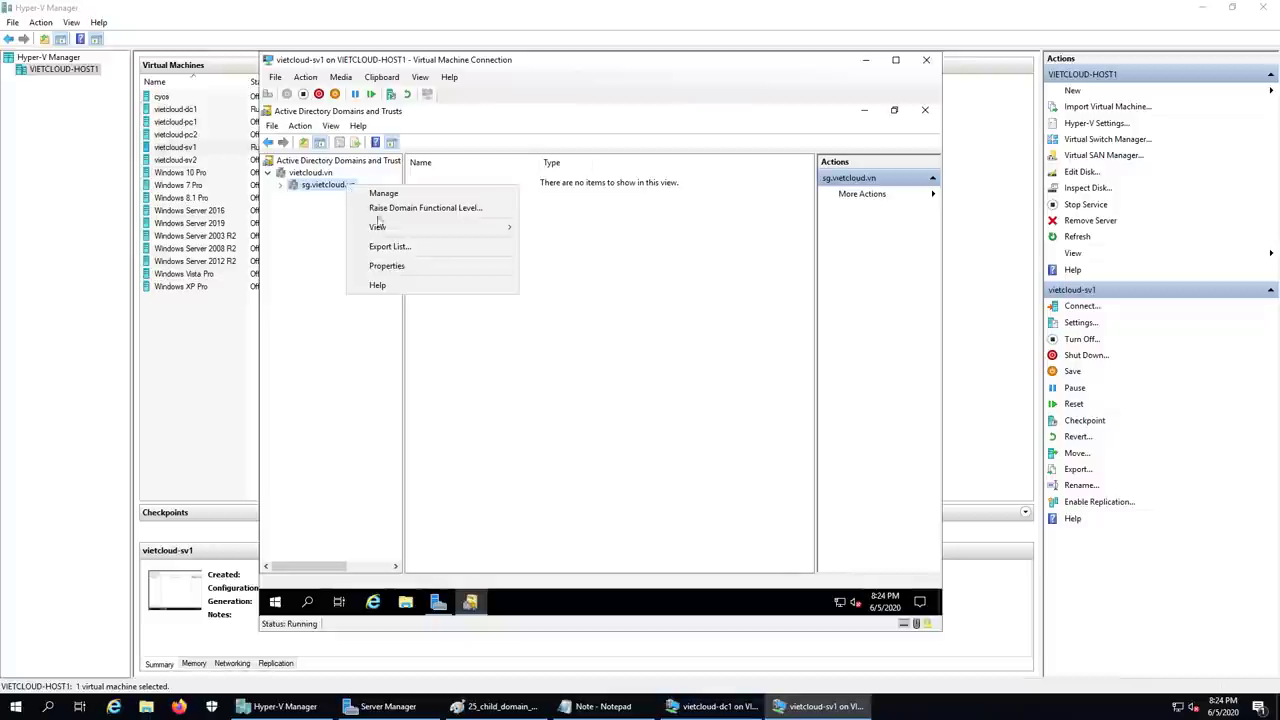
left_click(397, 273)
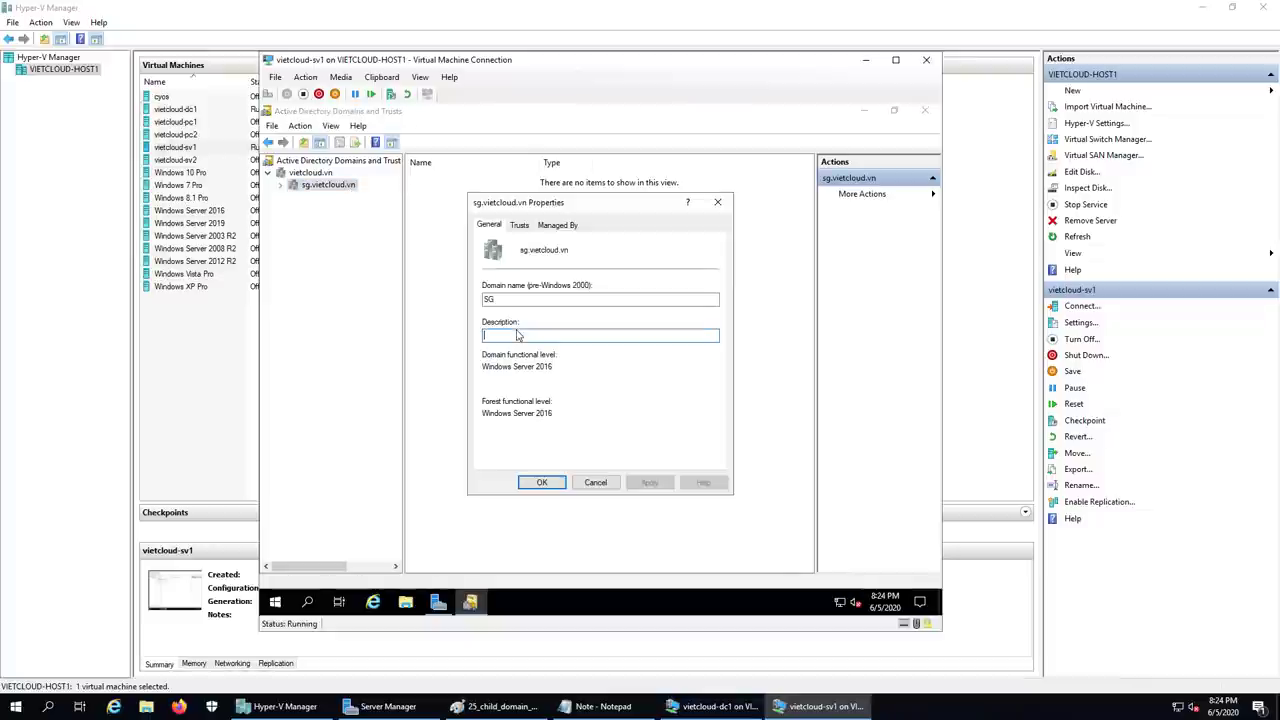
left_click(520, 226)
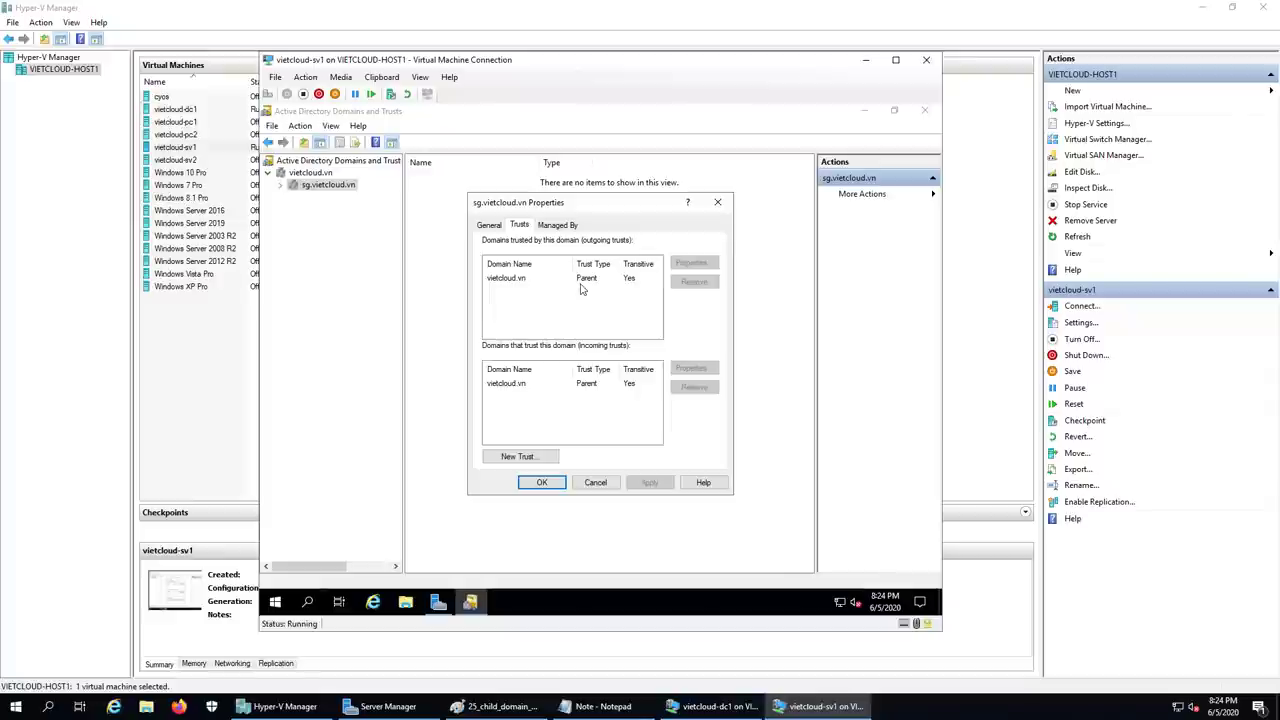
left_click(530, 286)
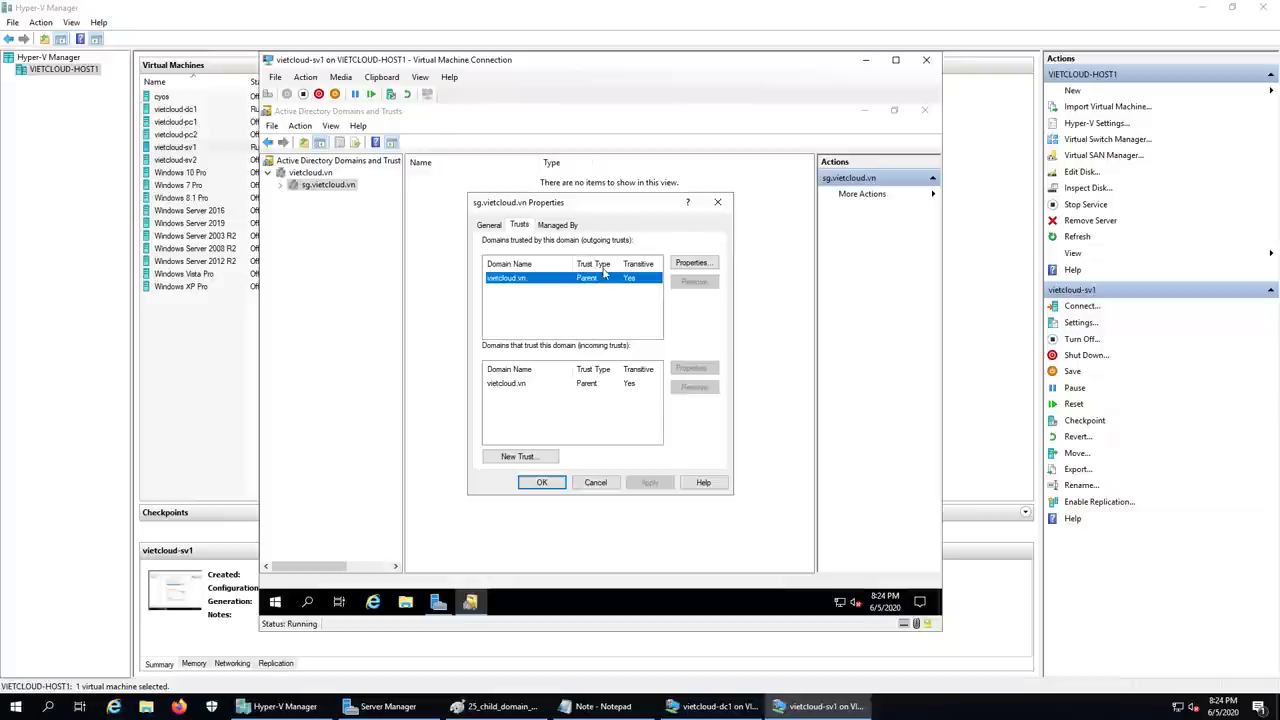
left_click(595, 483)
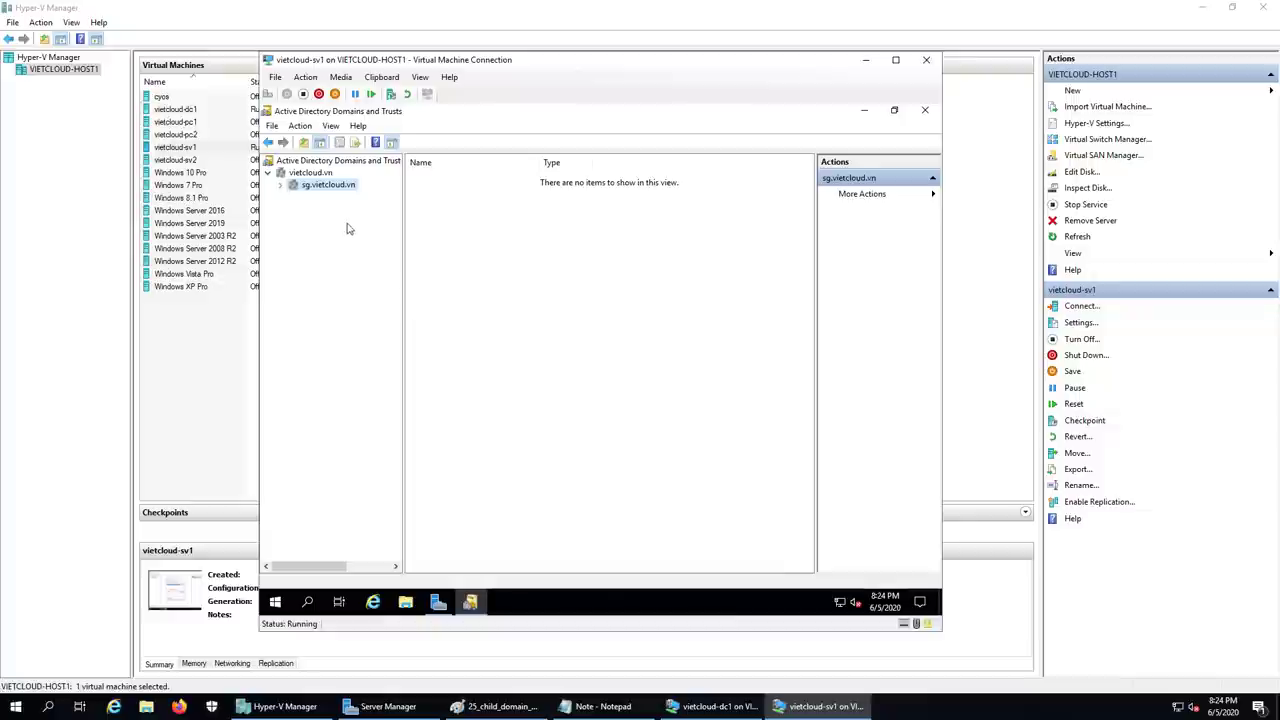
- Review vietcloud.vn's Trusts tab for the outgoing trust to sg.vietcloud.vn, then cancel
left_click(312, 173)
right_click(315, 175)
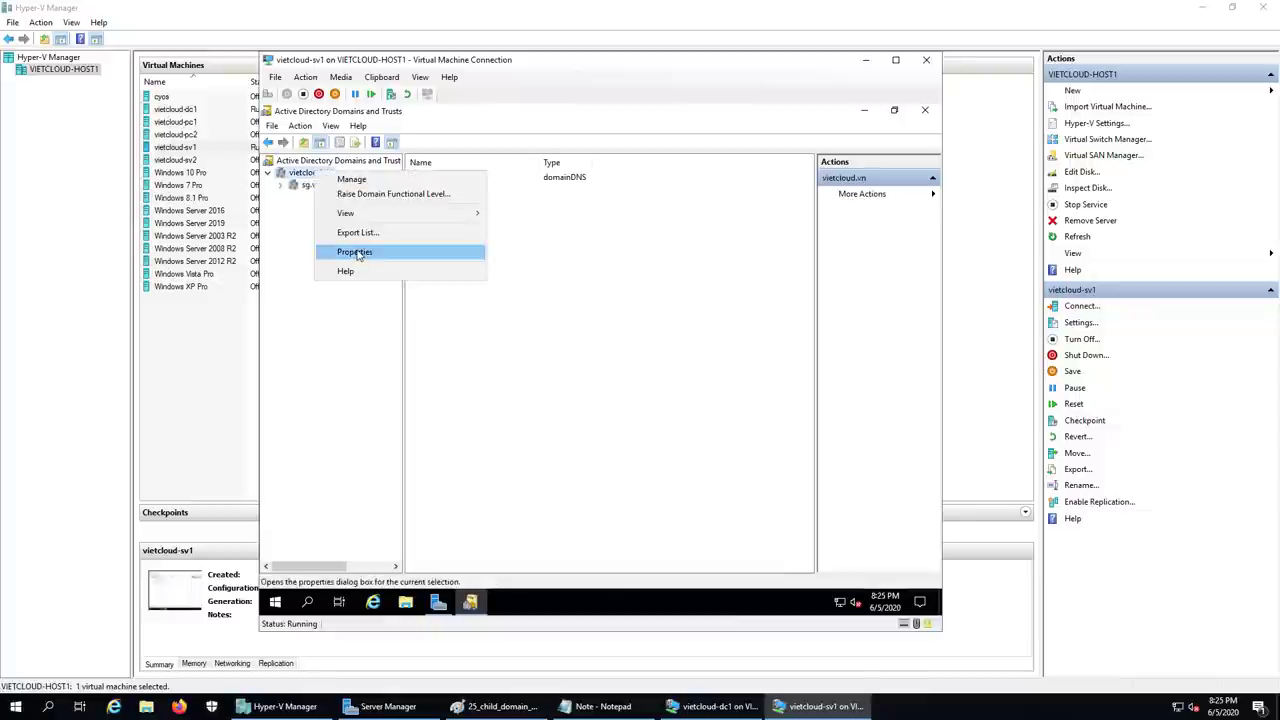
left_click(356, 252)
left_click(520, 226)
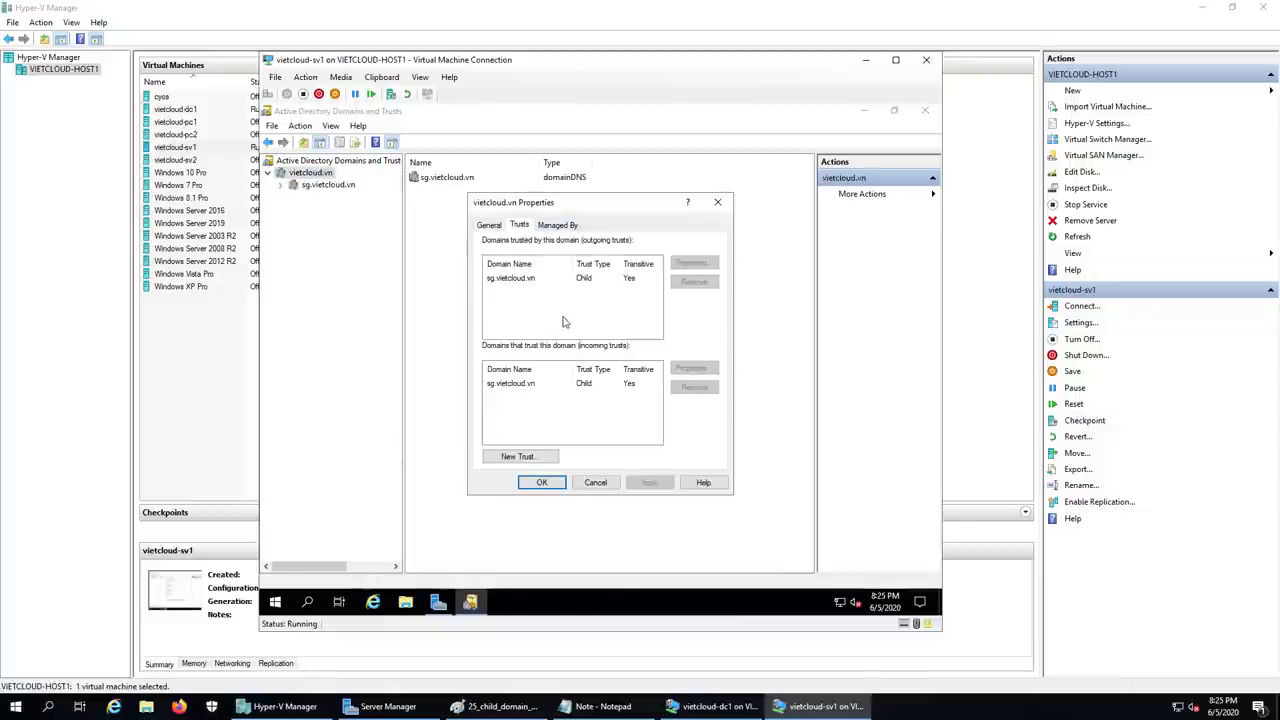
left_click(513, 281)
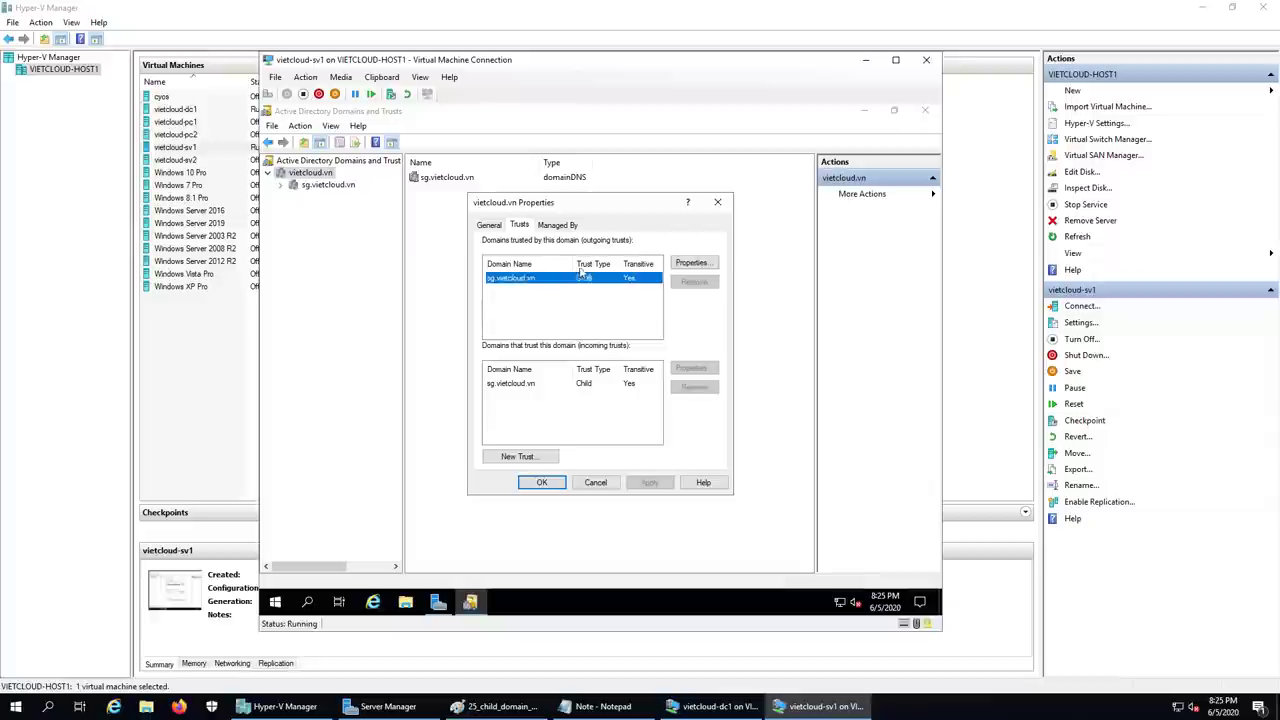
left_click(595, 482)
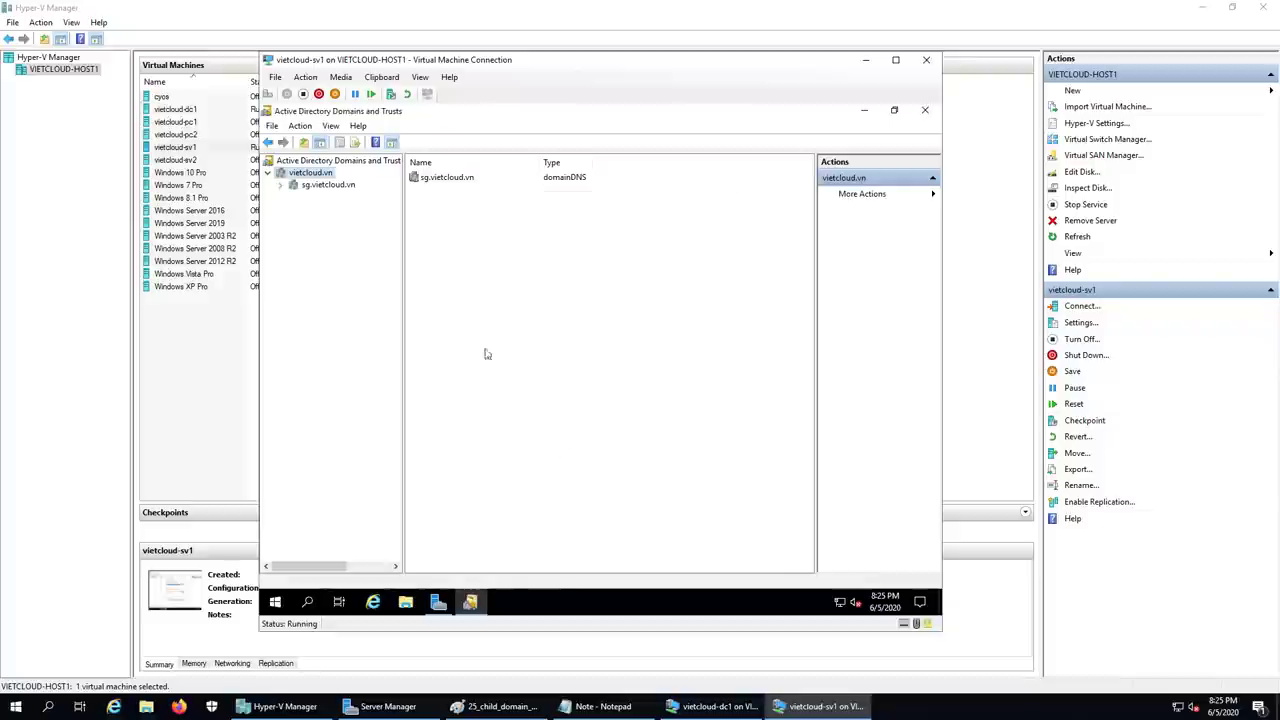
- Review sg.vietcloud.vn's Trusts tab, cancel, and select vietcloud.vn to list its child domain
left_click(334, 188)
right_click(334, 188)
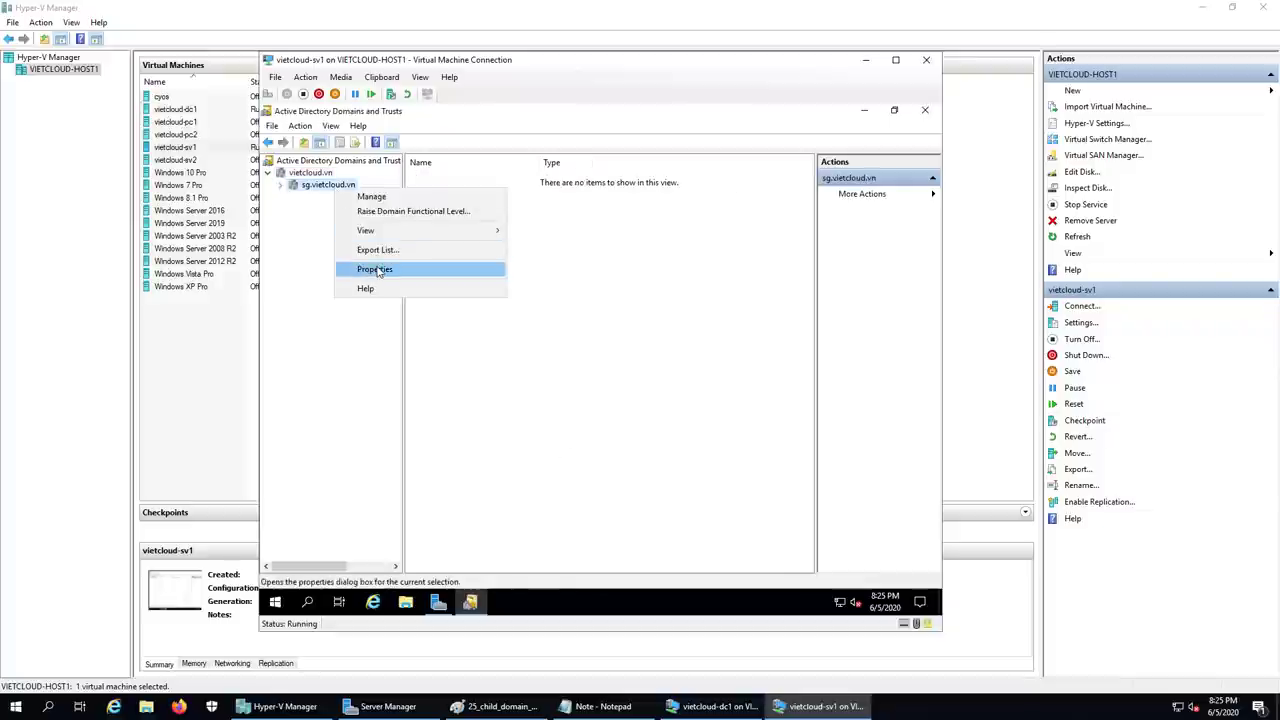
left_click(372, 270)
left_click(519, 225)
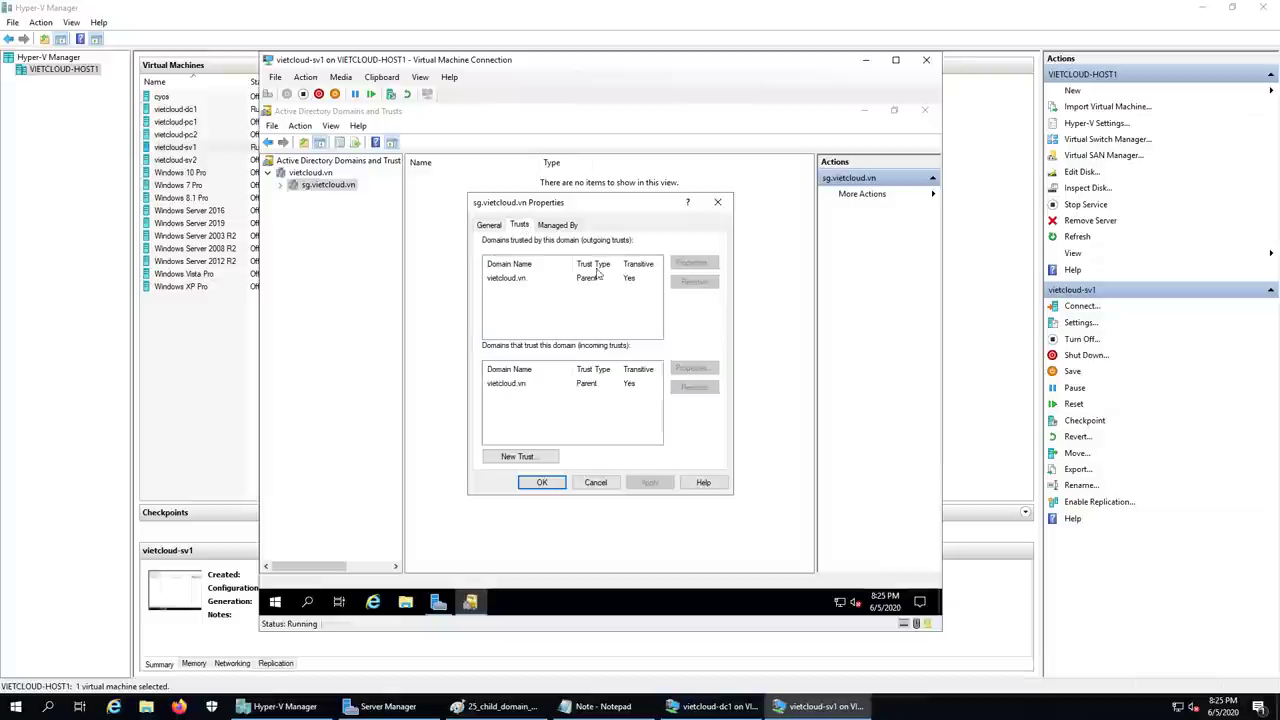
left_click(595, 482)
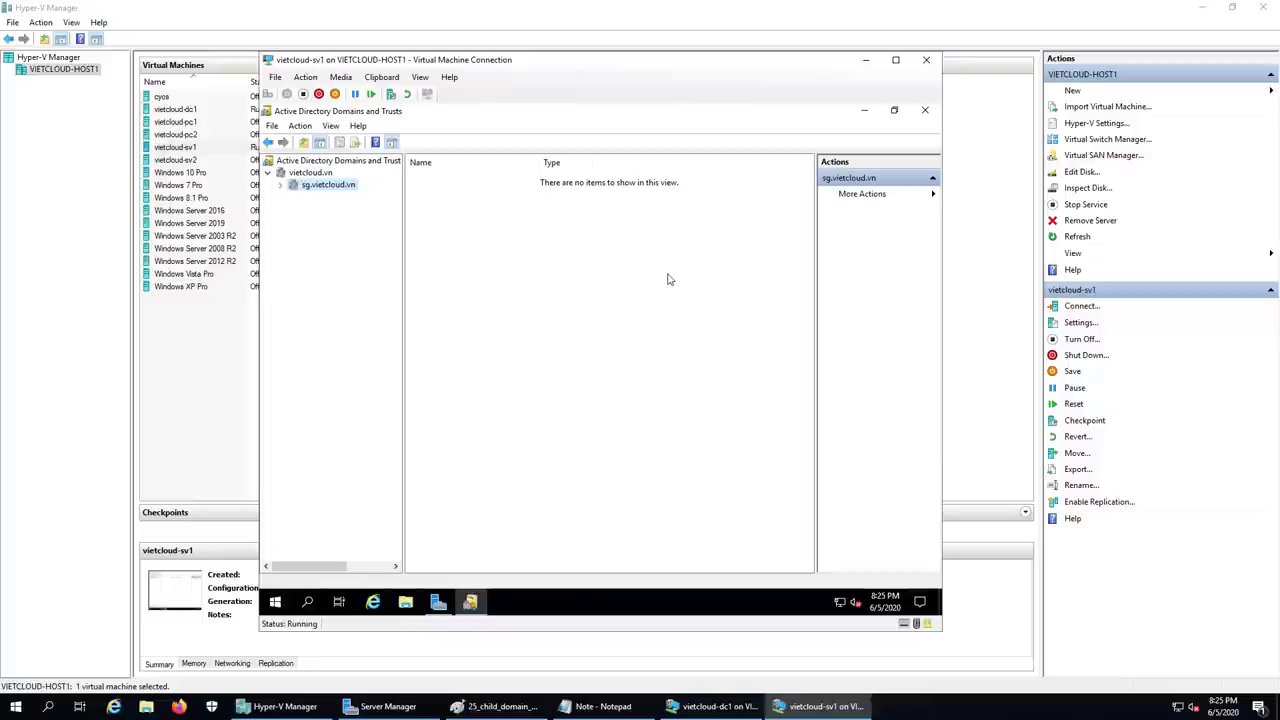
left_click(305, 177)
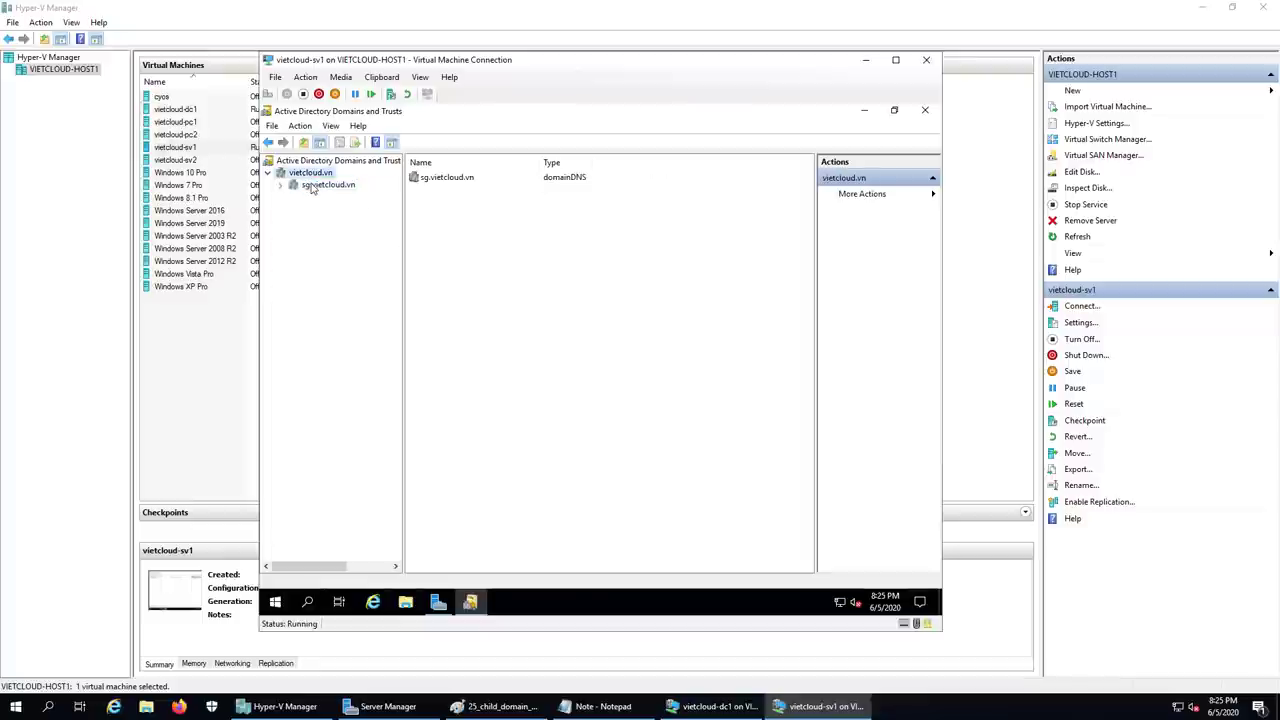
- Close Active Directory Domains and Trusts and minimize Server Manager and the sv1 VM window
left_click(311, 186)
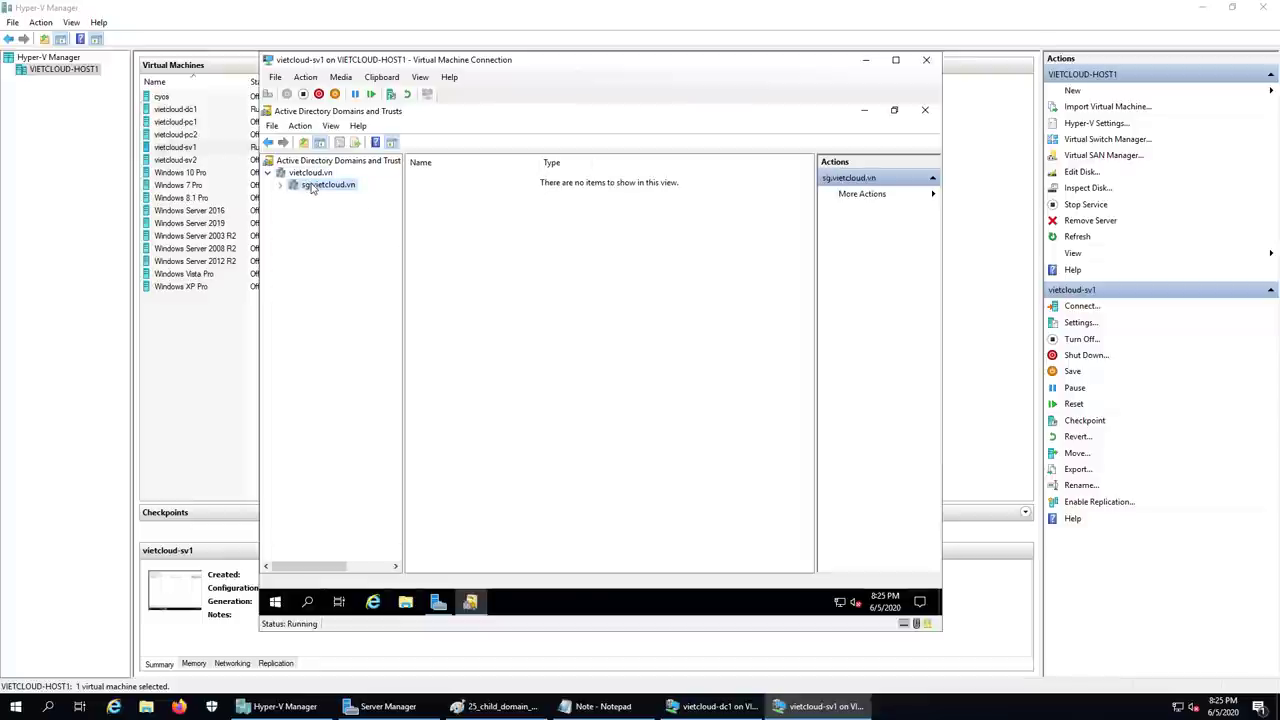
left_click(316, 174)
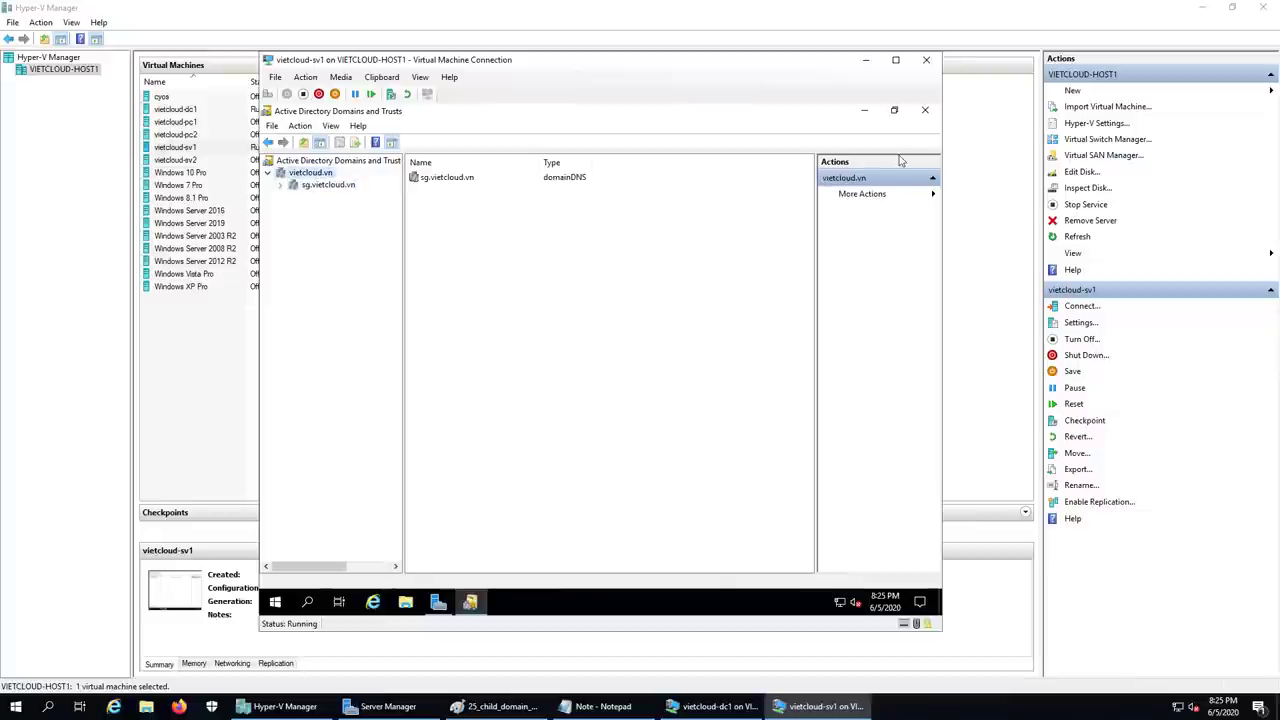
left_click(925, 110)
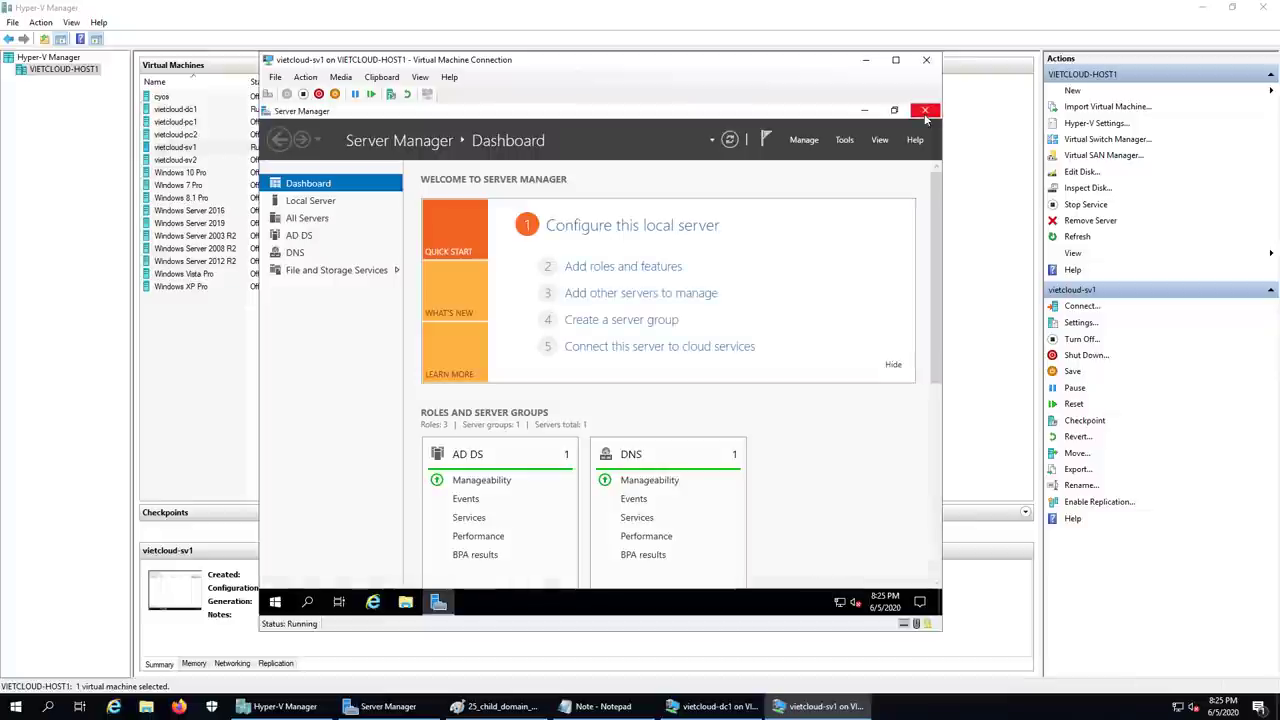
left_click(866, 112)
left_click(865, 60)
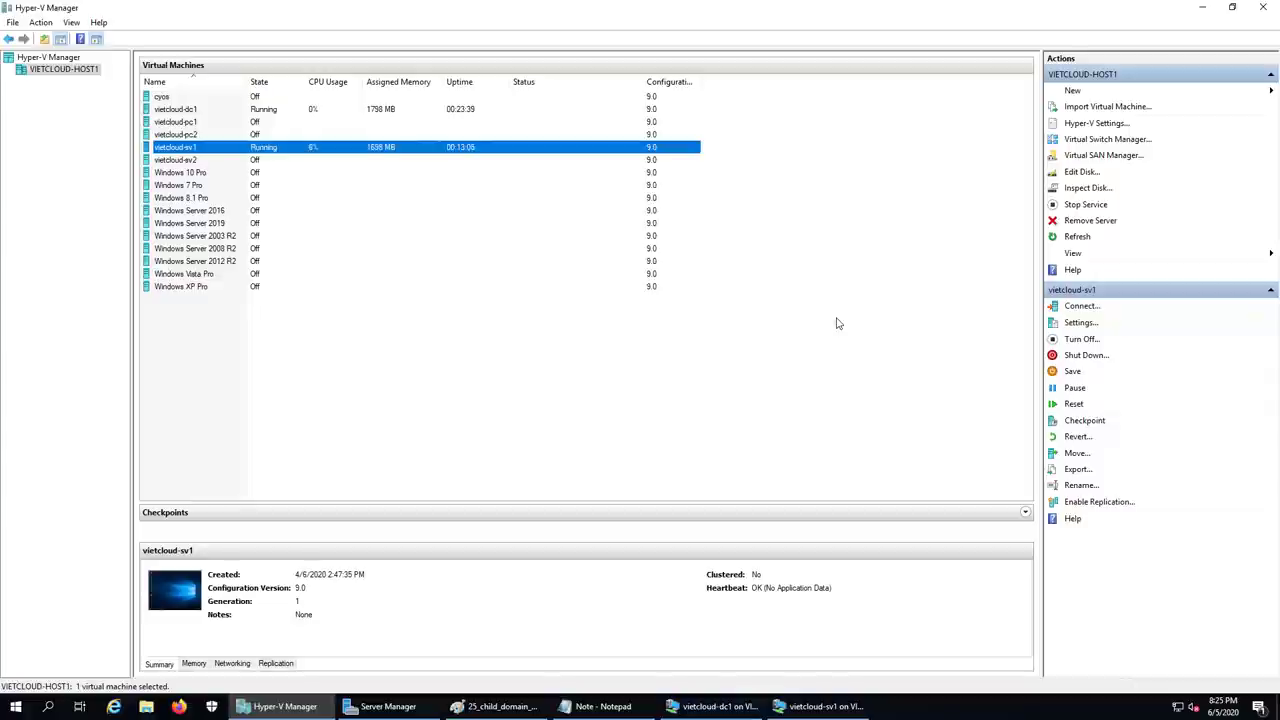
- Open the dc1 console and sign in with the administrator password
left_click(716, 706)
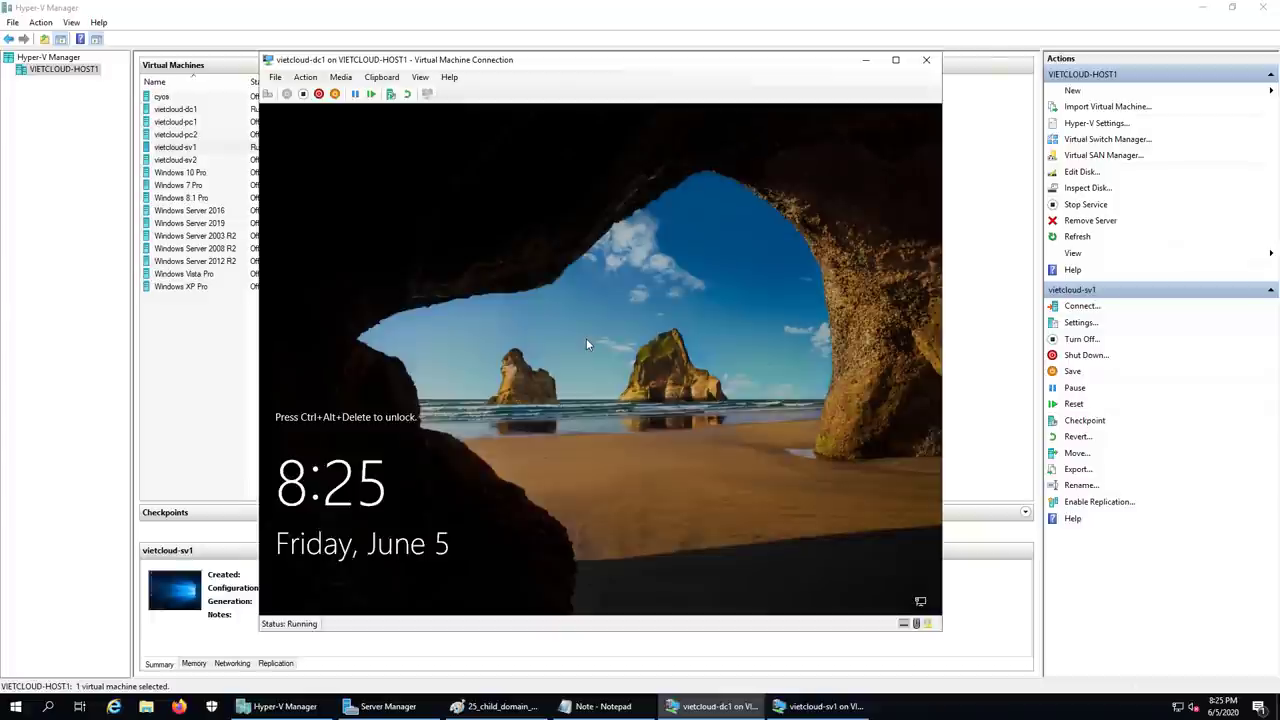
left_click(267, 93)
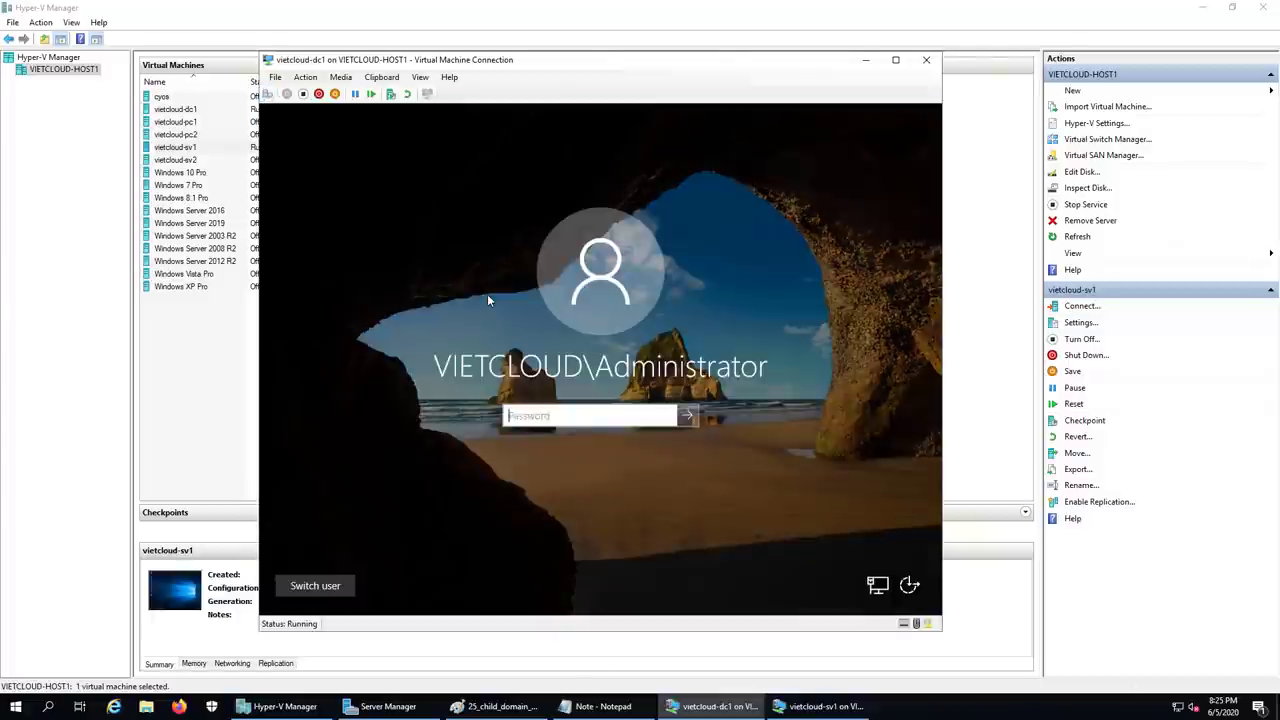
type("************")
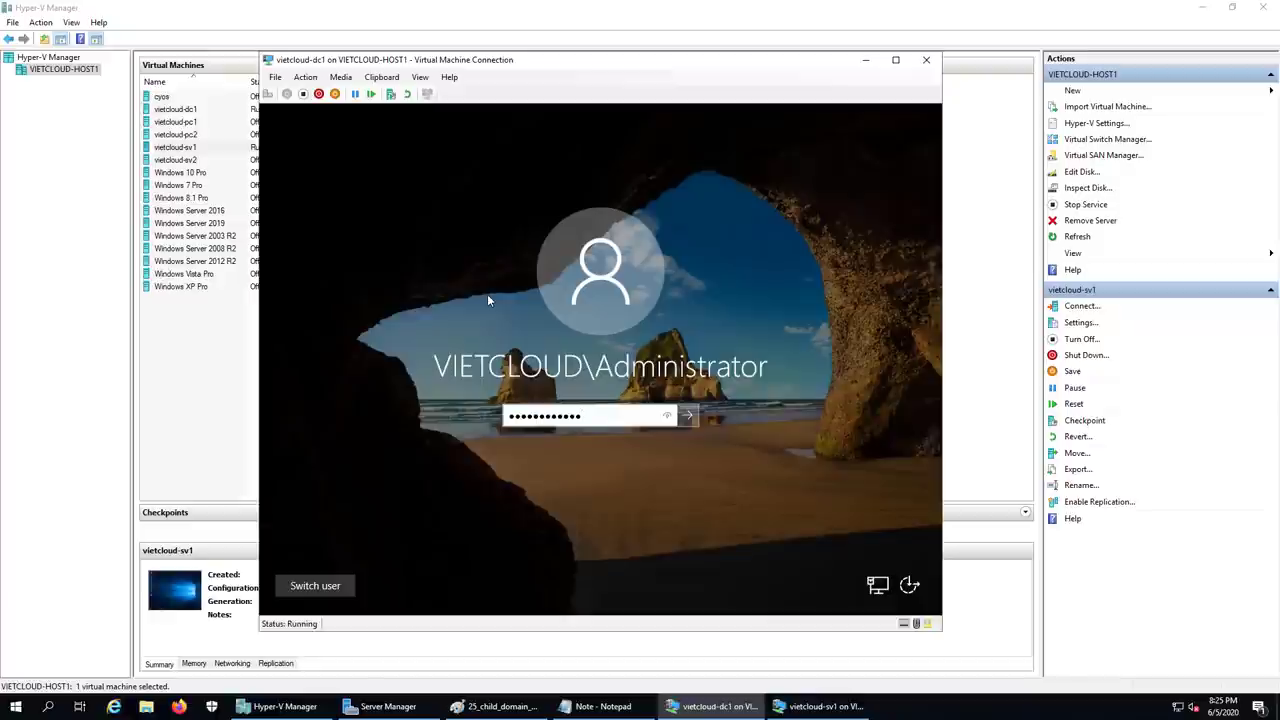
key("Return")
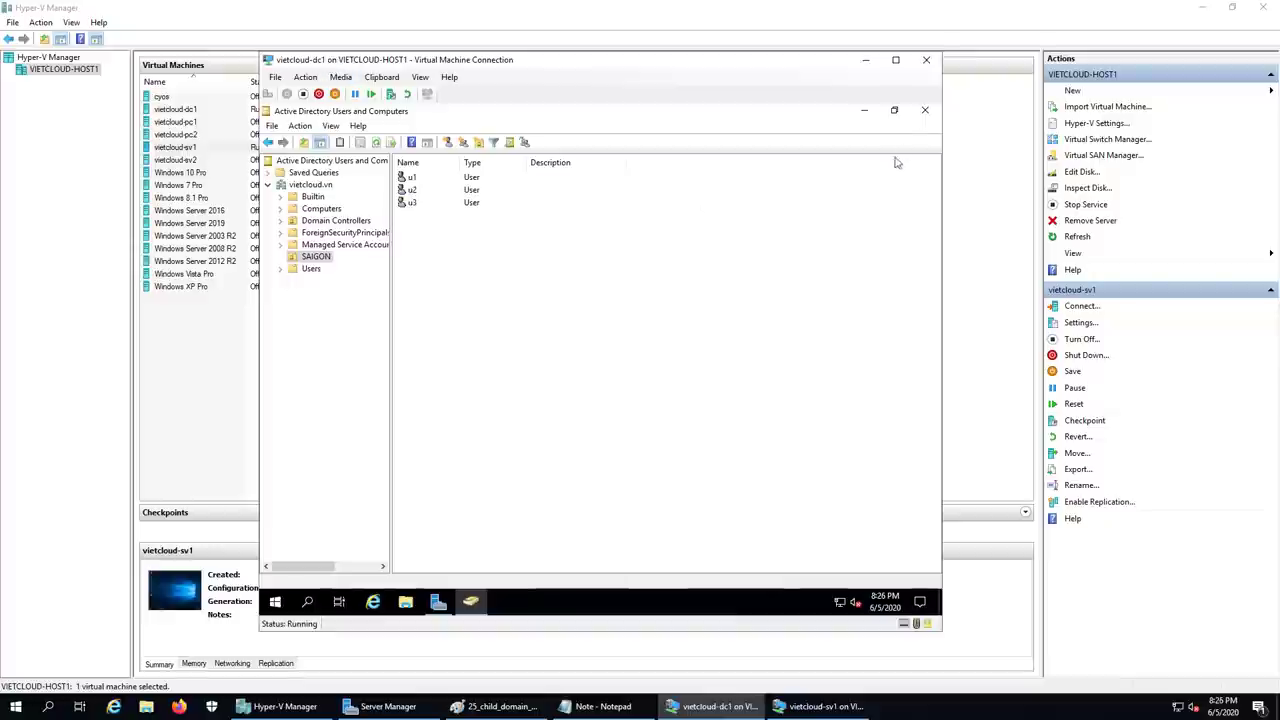
- Minimize Users and Computers and Server Manager on dc1, then browse This PC to the C: drive
left_click(873, 110)
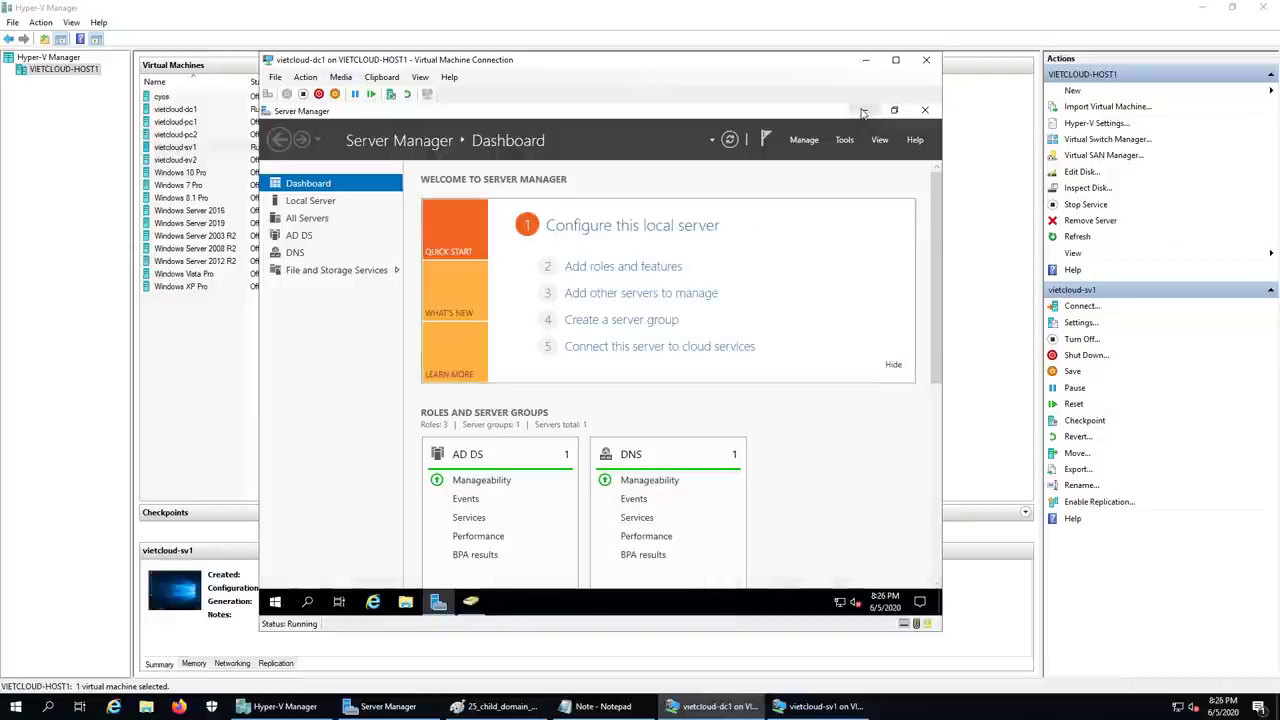
left_click(865, 110)
double_click(284, 186)
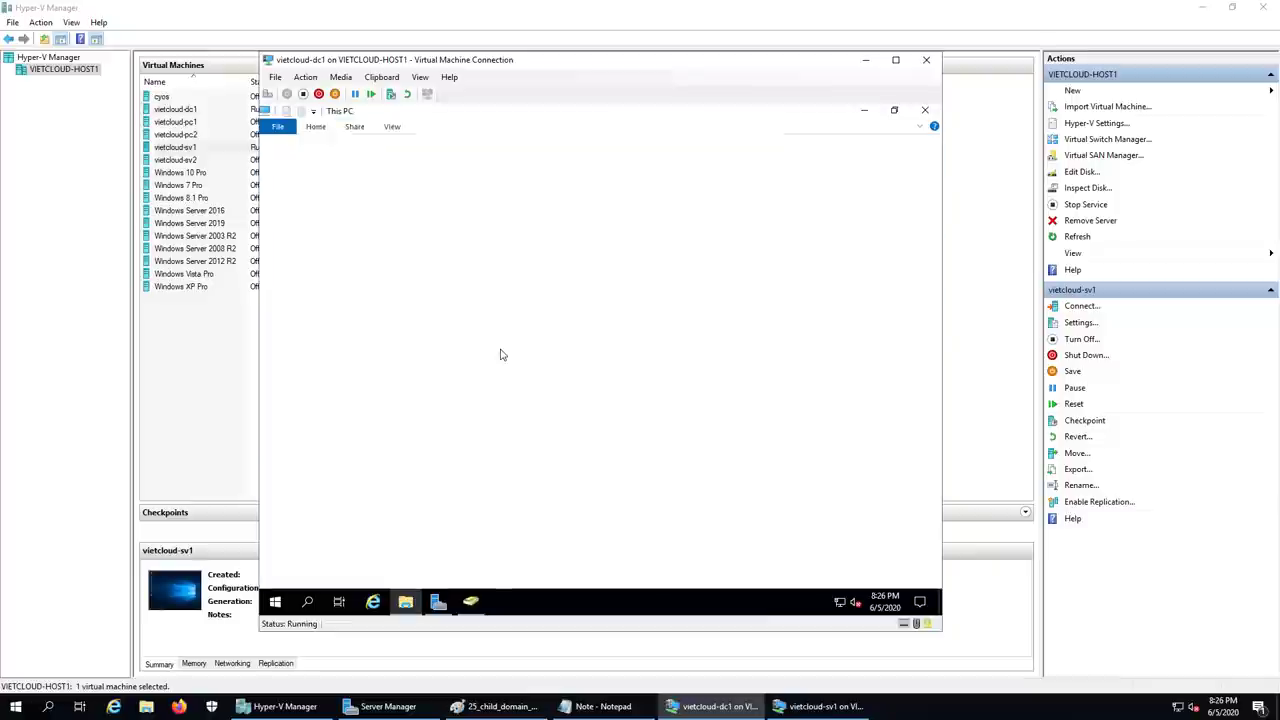
double_click(597, 330)
- Create a new folder named DATA on C: and open its Properties
right_click(538, 312)
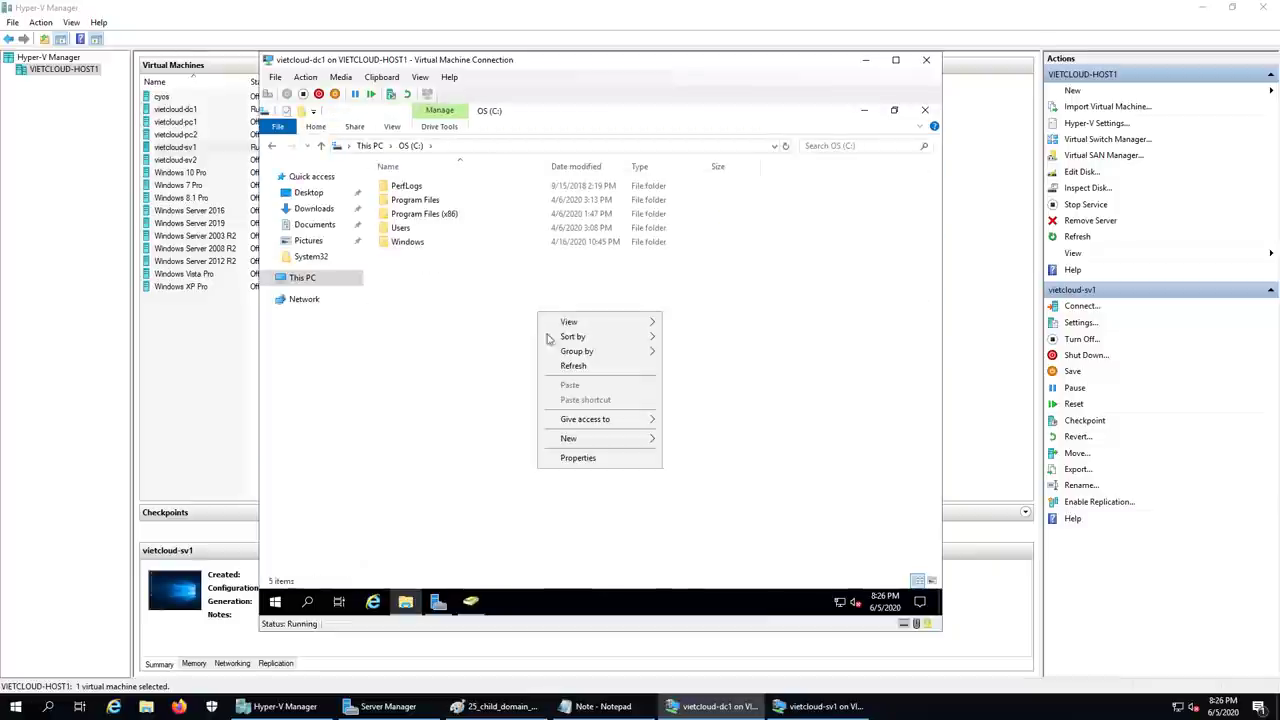
mouse_move(591, 440)
left_click(679, 441)
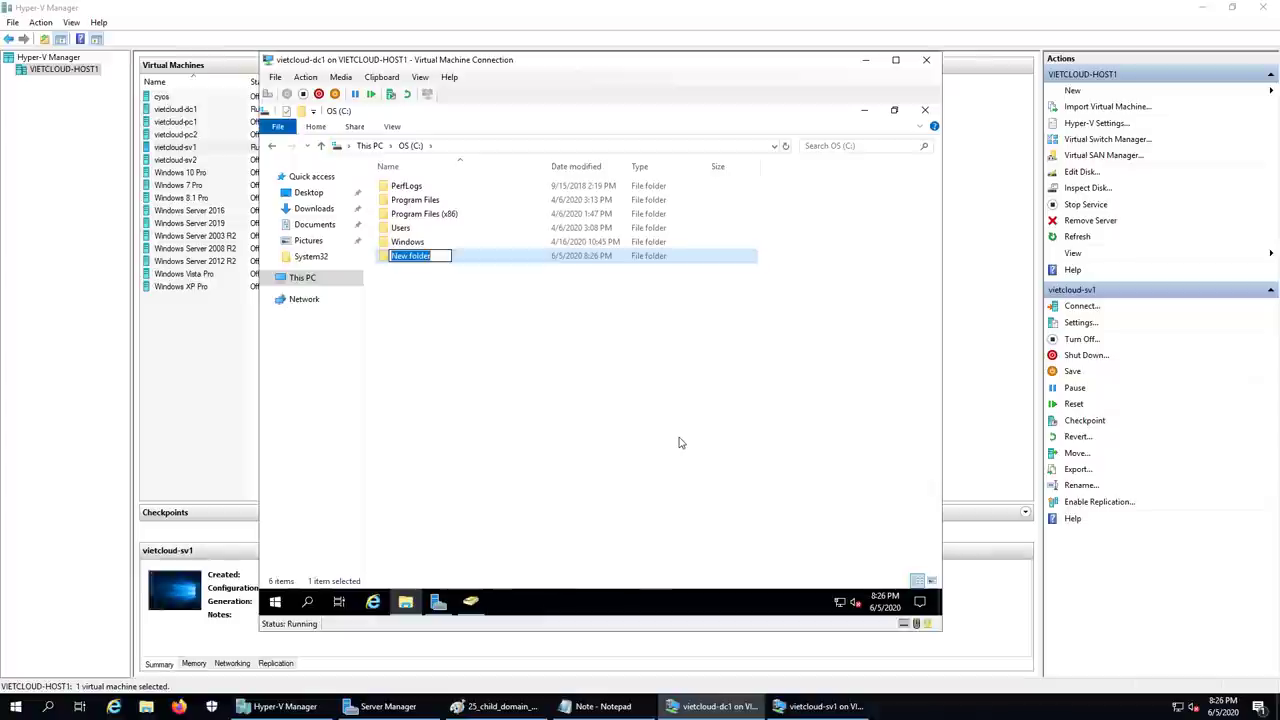
type("DATA")
key("Return")
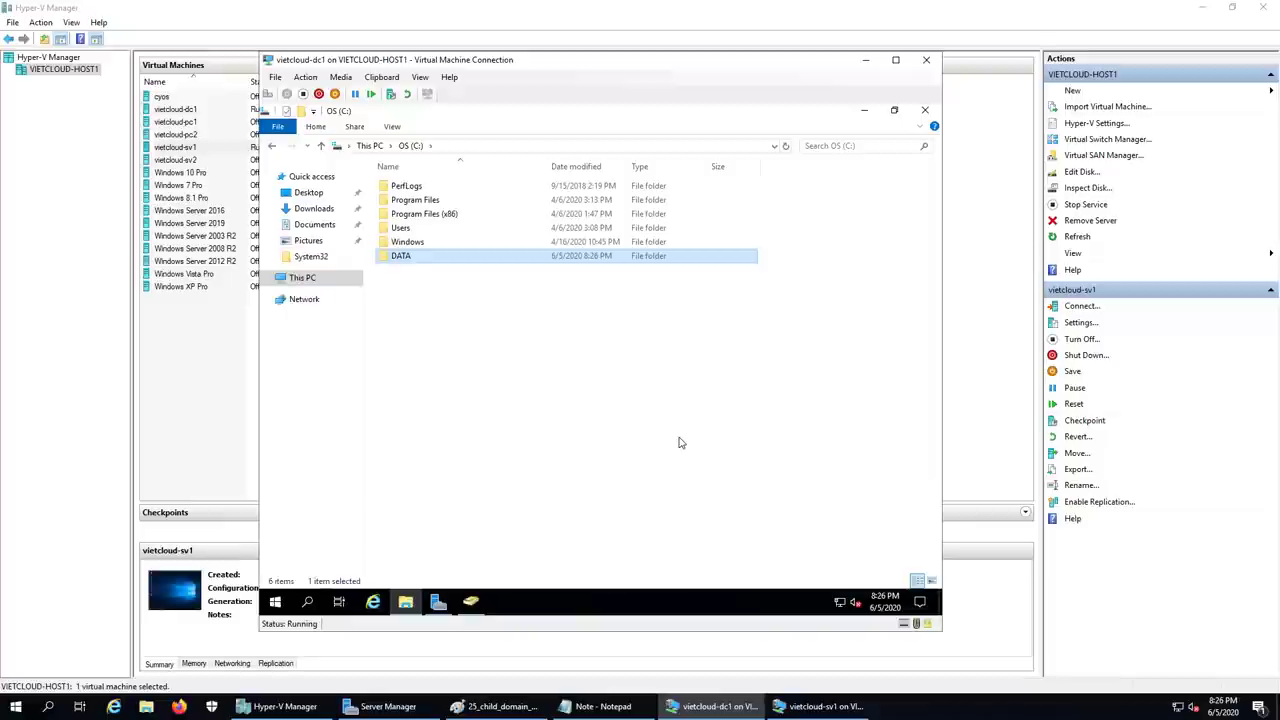
right_click(403, 256)
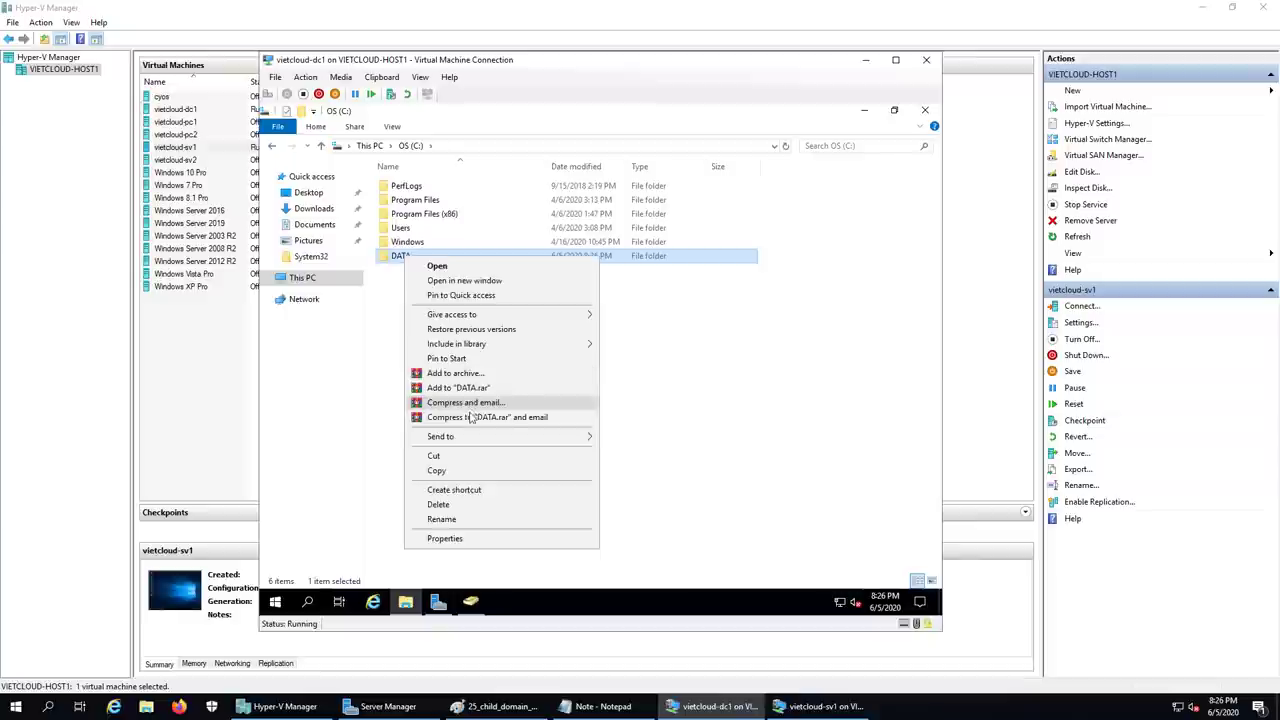
left_click(445, 538)
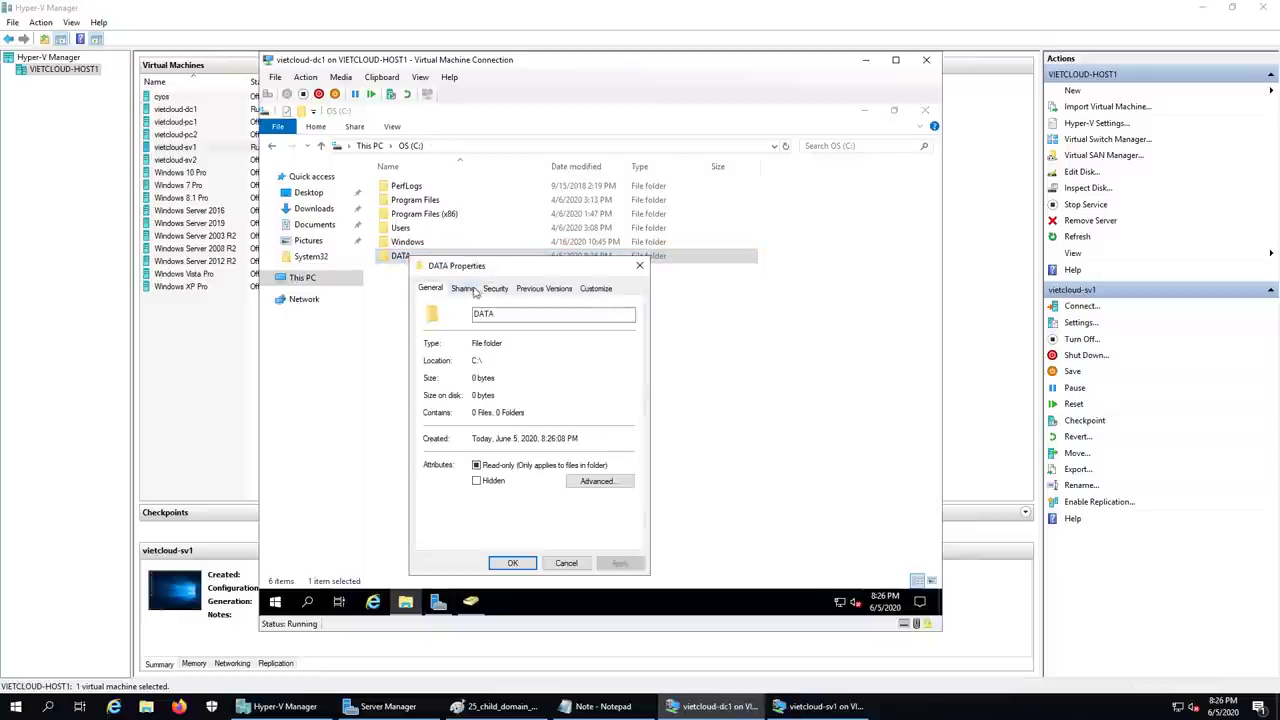
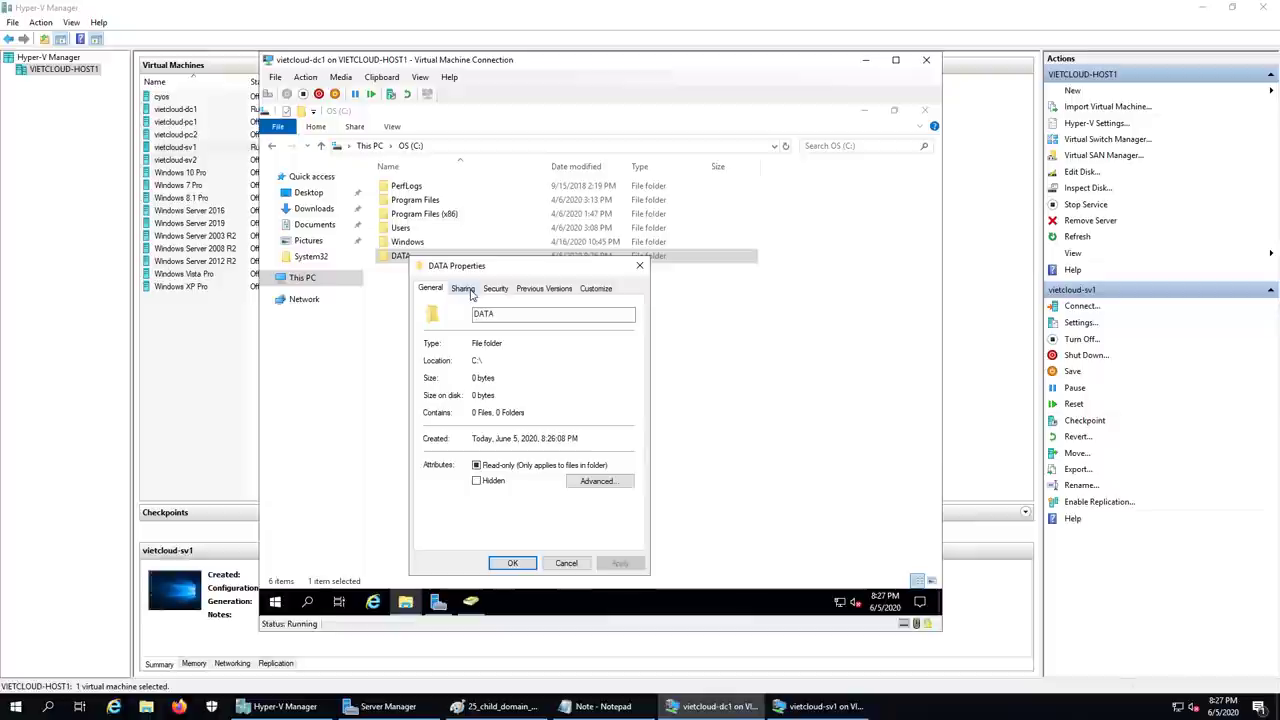
- Share the DATA folder as DATA with default read permissions, reachable at \\Dc1\data
left_click(465, 289)
left_click(458, 447)
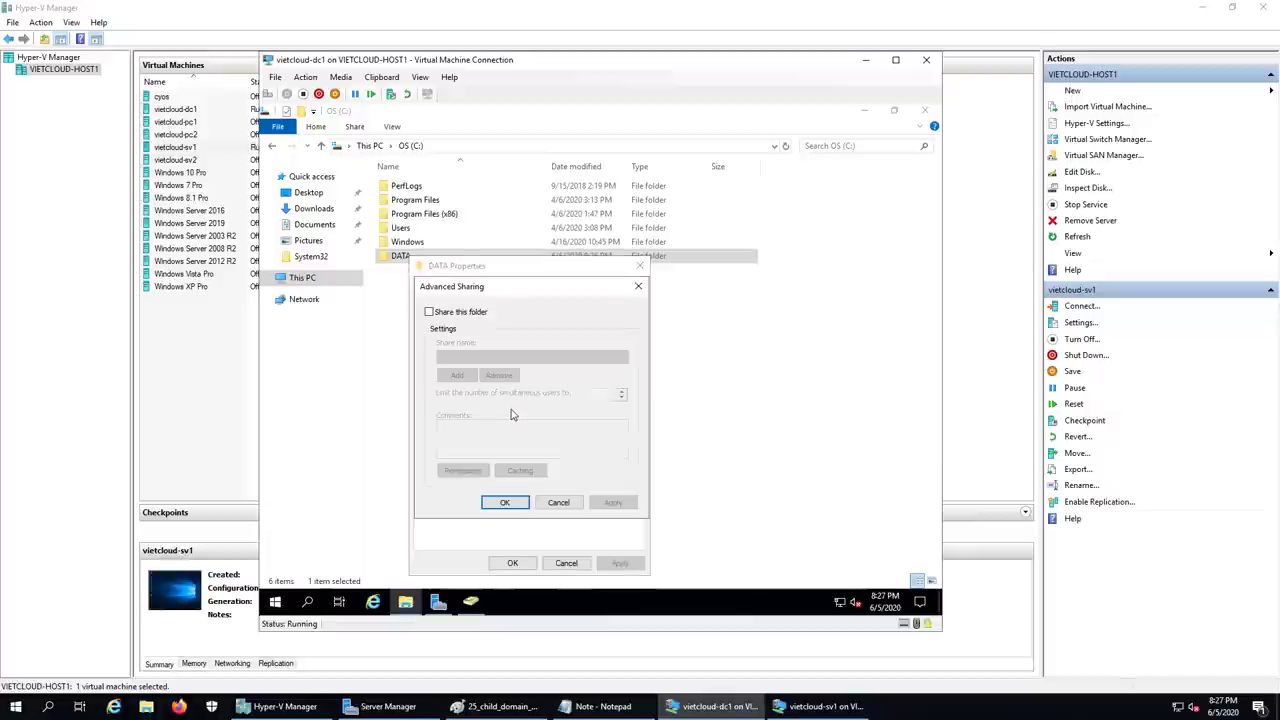
left_click(440, 315)
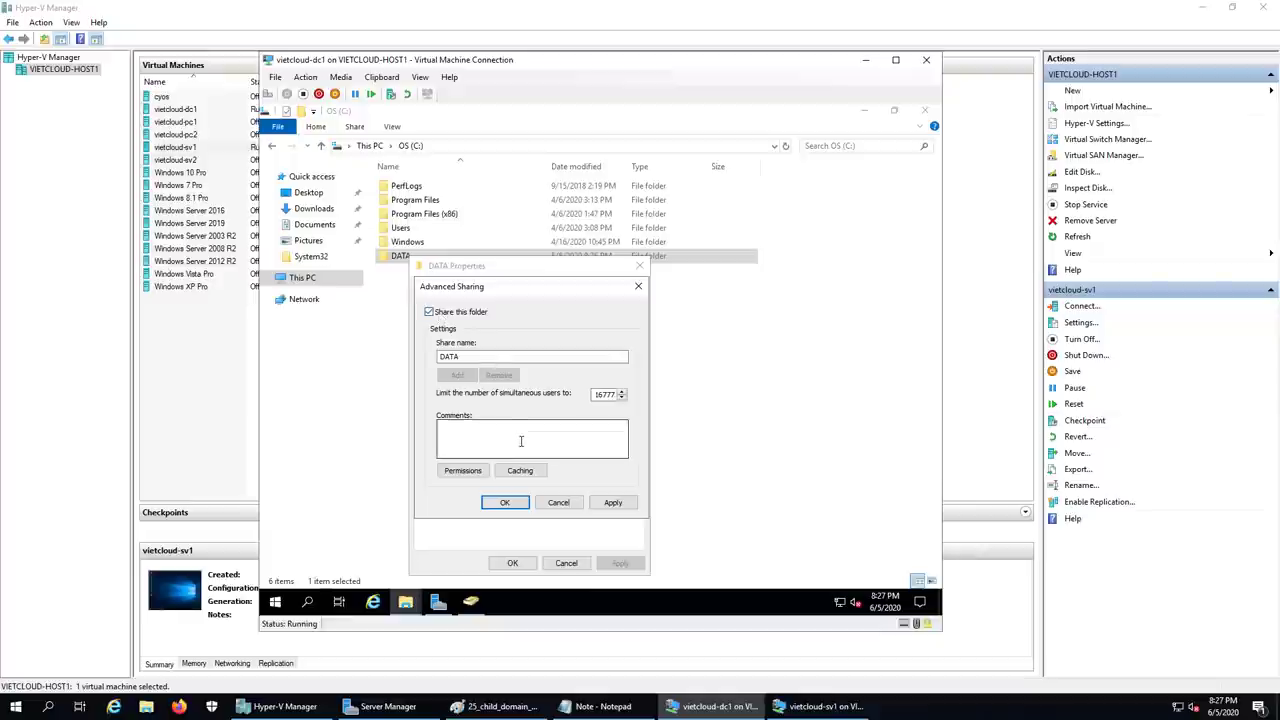
left_click(462, 470)
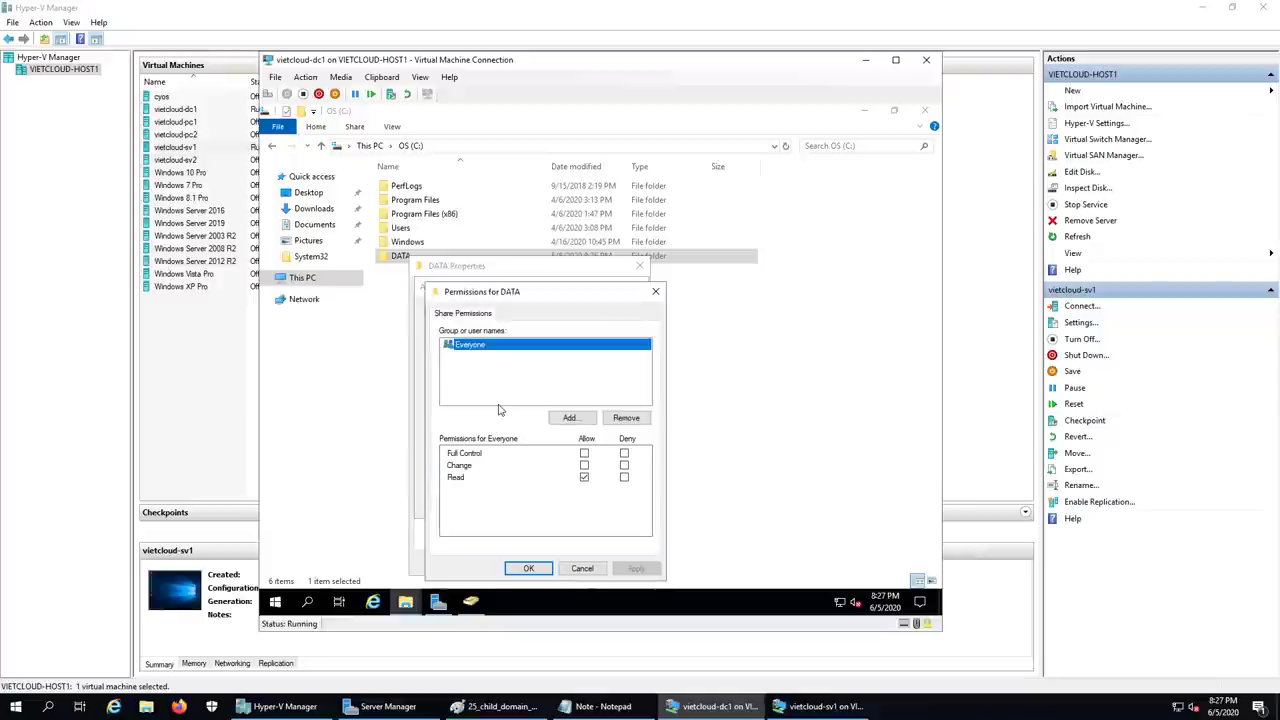
left_click(528, 568)
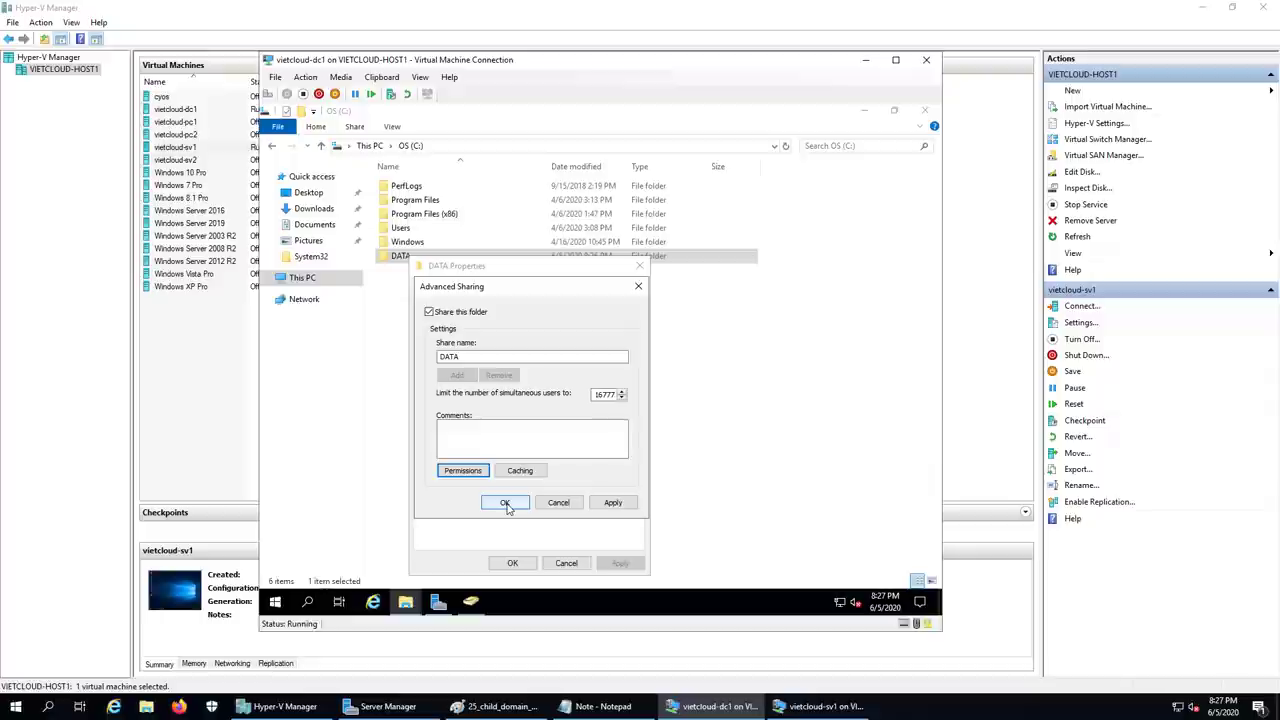
left_click(505, 503)
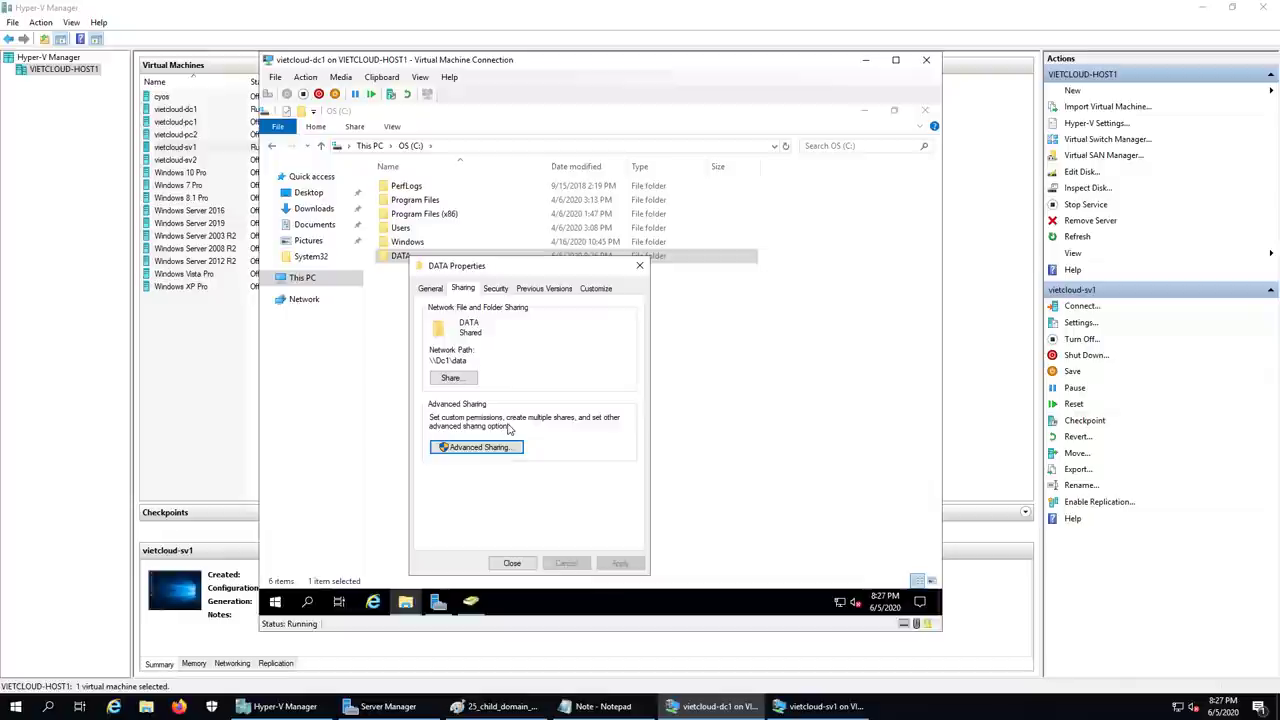
- Open editing of DATA's Security permissions and the dialog for adding users or groups
left_click(497, 289)
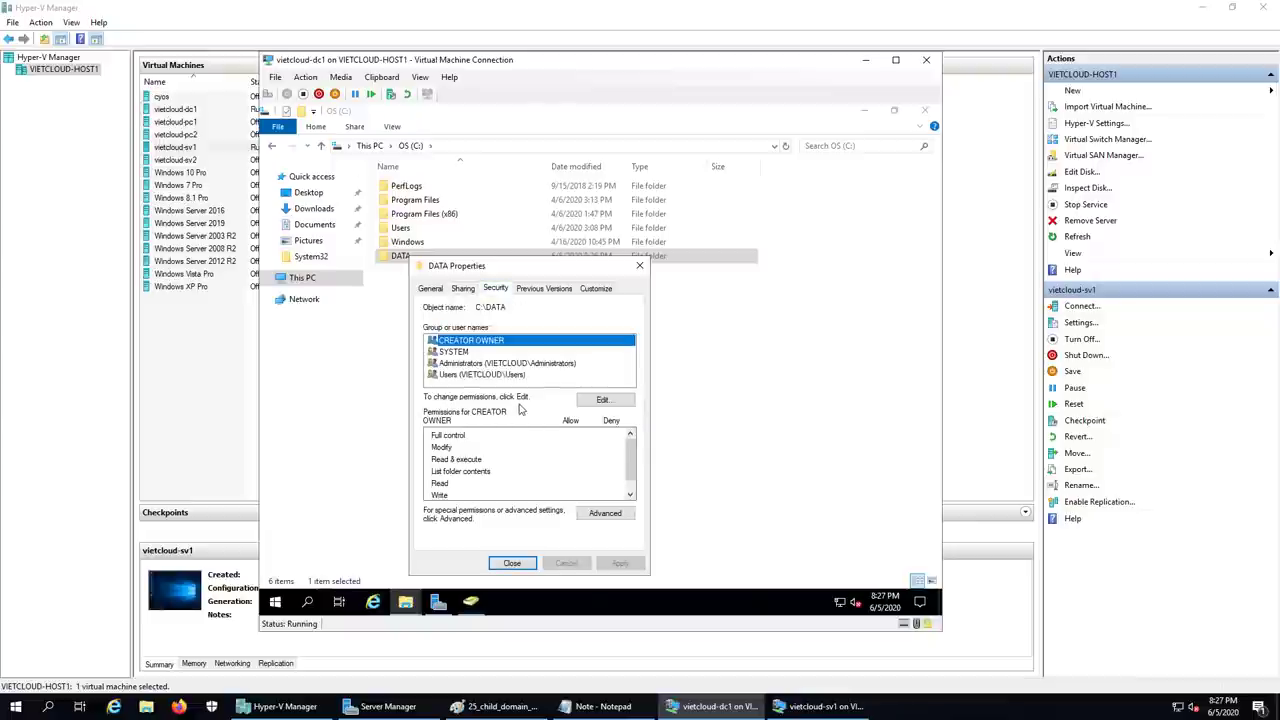
left_click(607, 402)
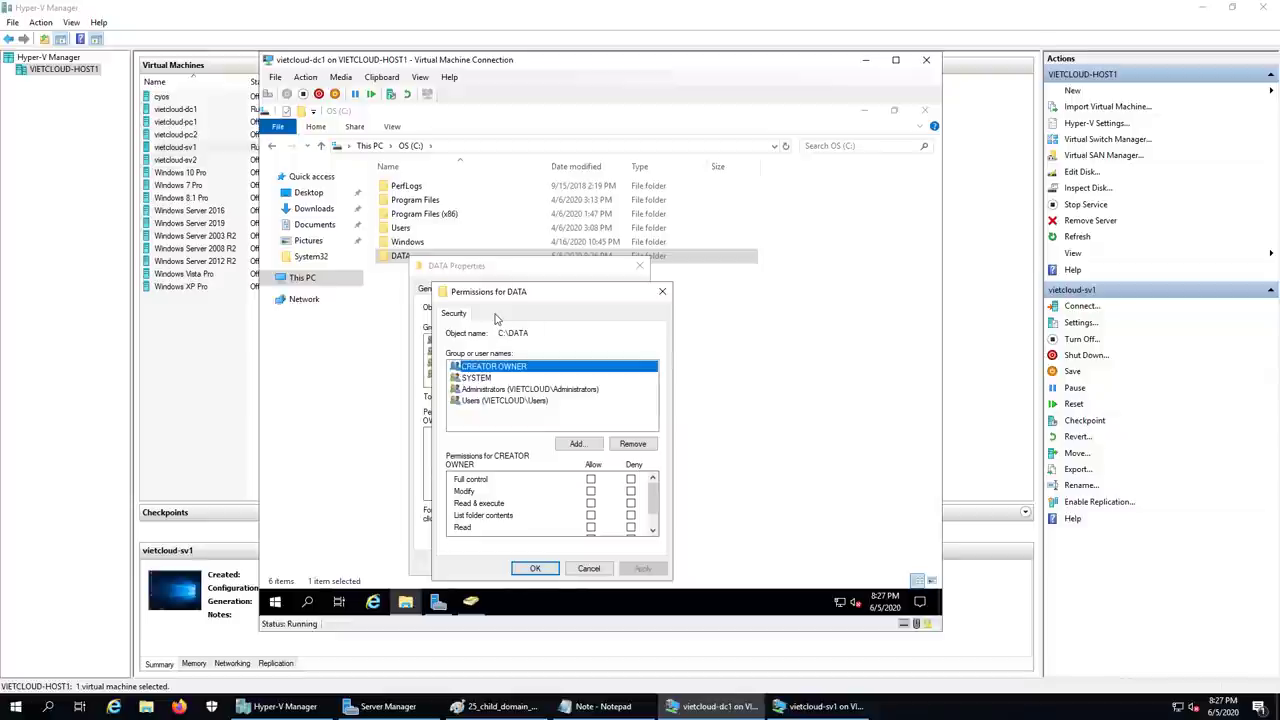
left_click(578, 444)
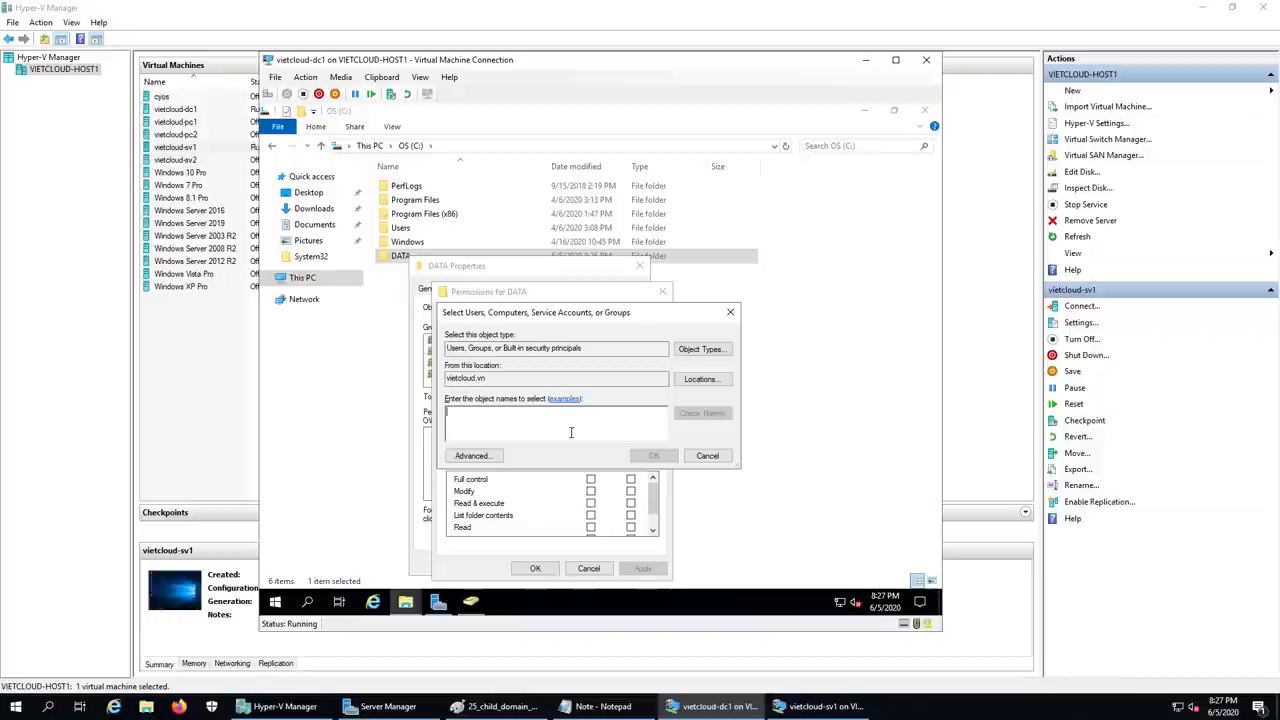
- Switch the user picker's search location from vietcloud.vn to the sg.vietcloud.vn child domain
left_click(697, 380)
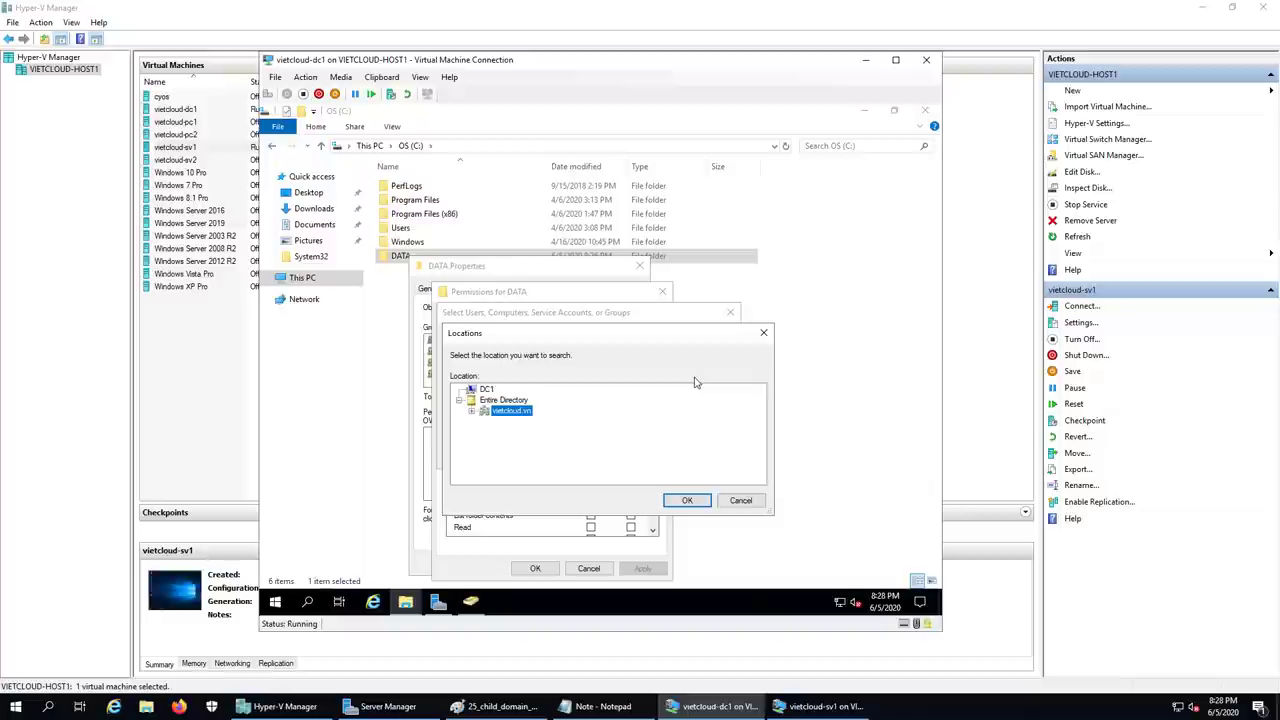
left_click(471, 411)
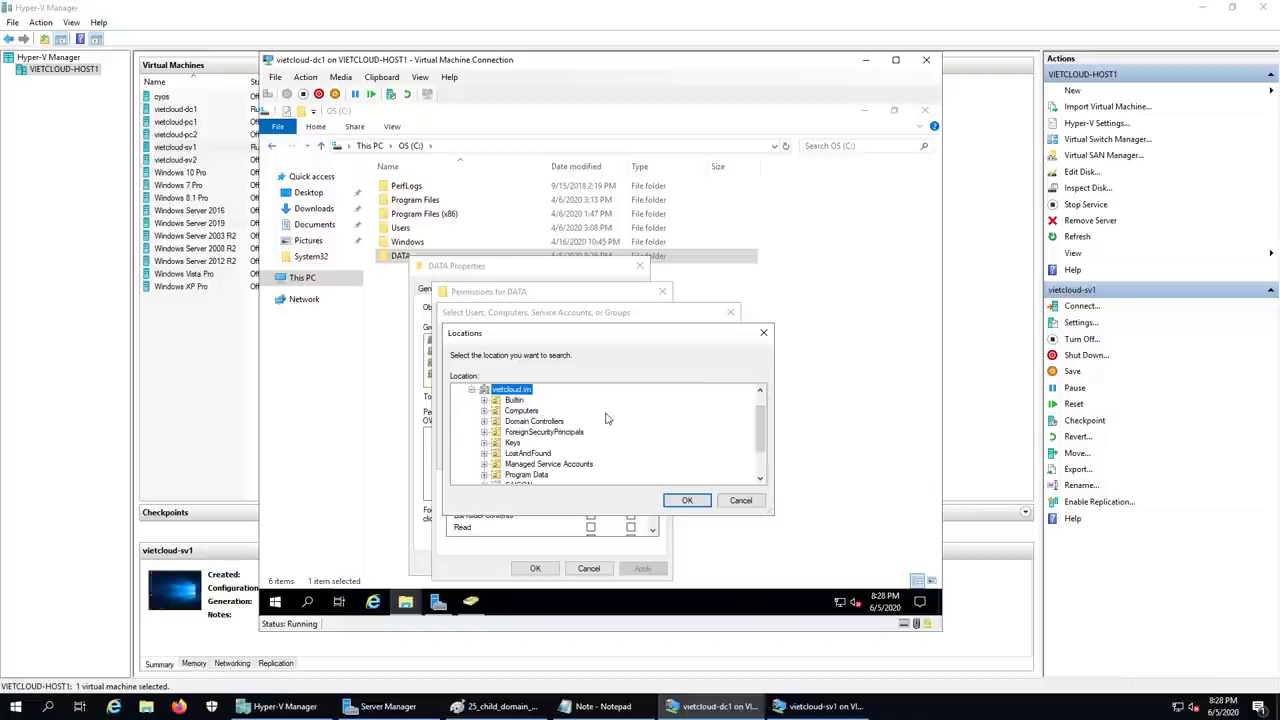
scroll(607, 419, "down", 2)
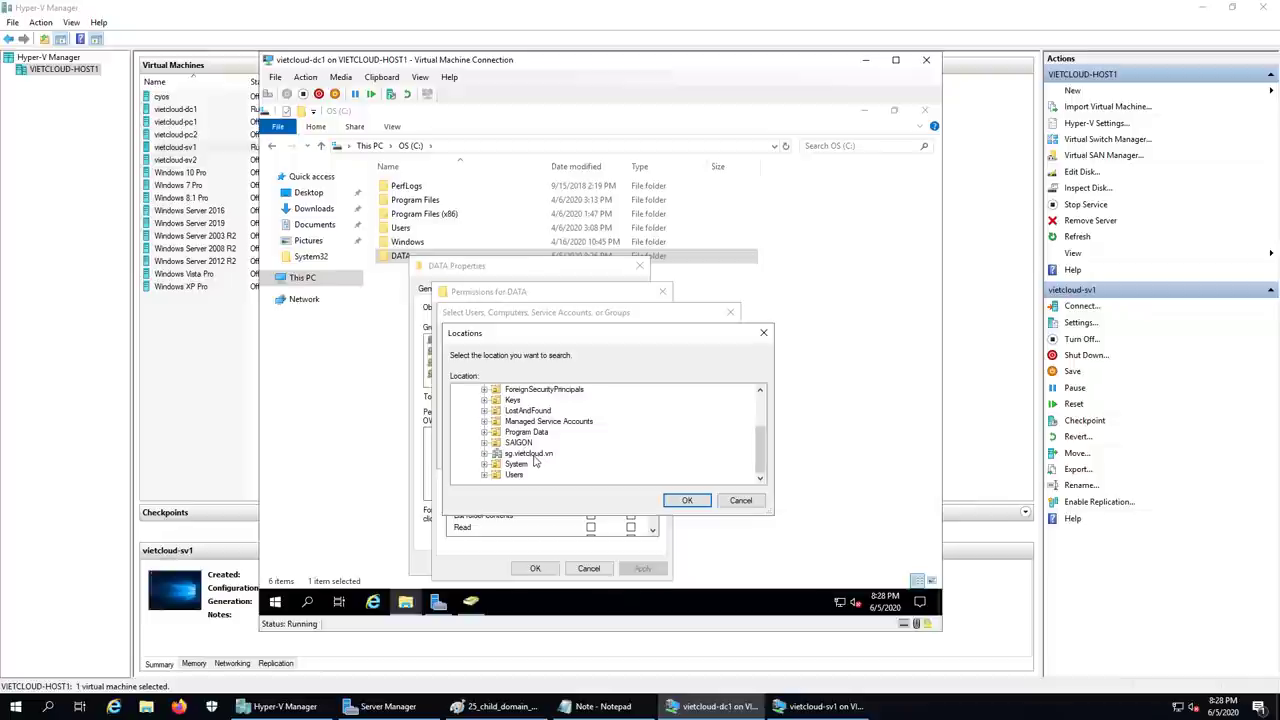
left_click(484, 453)
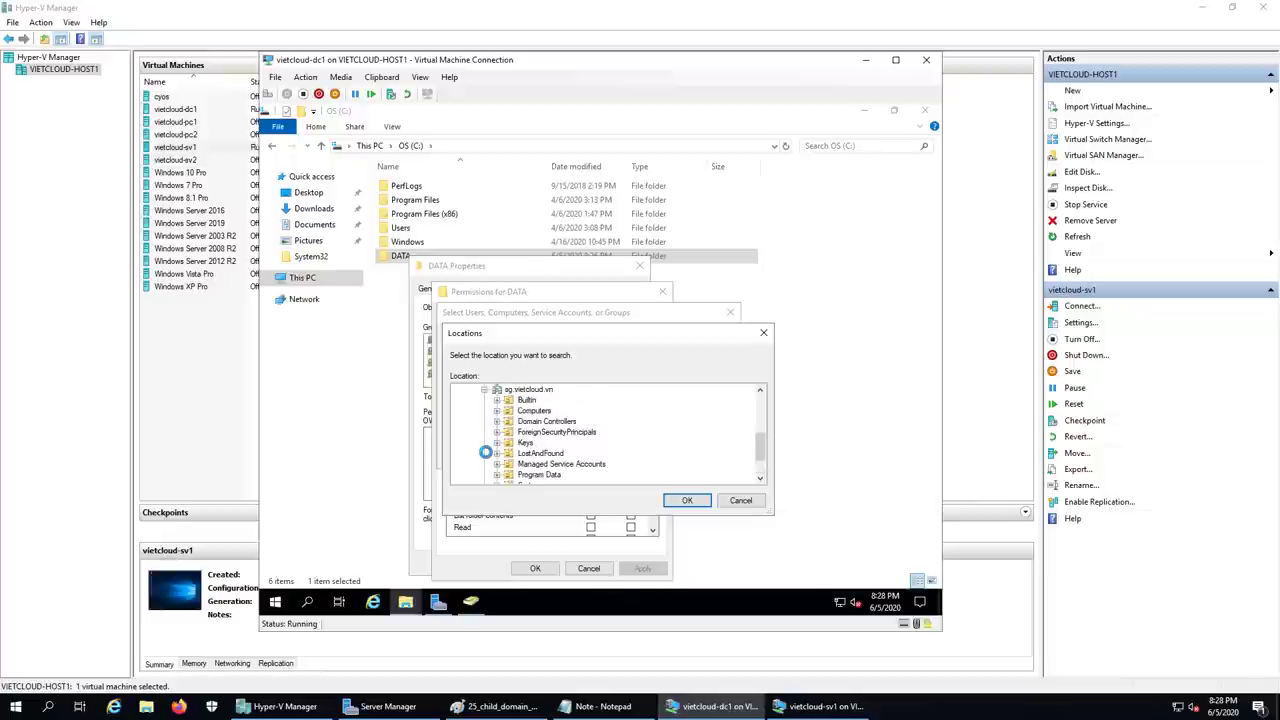
left_click(484, 389)
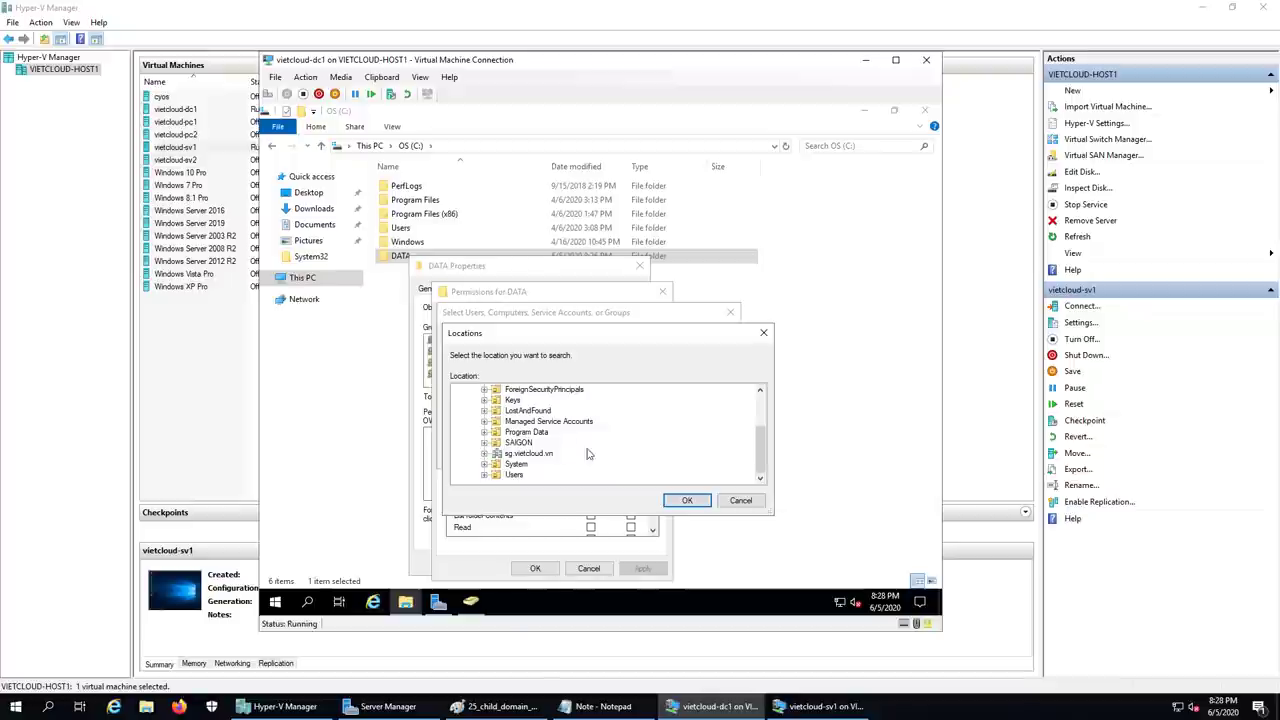
left_click(484, 453)
scroll(596, 444, "down", 2)
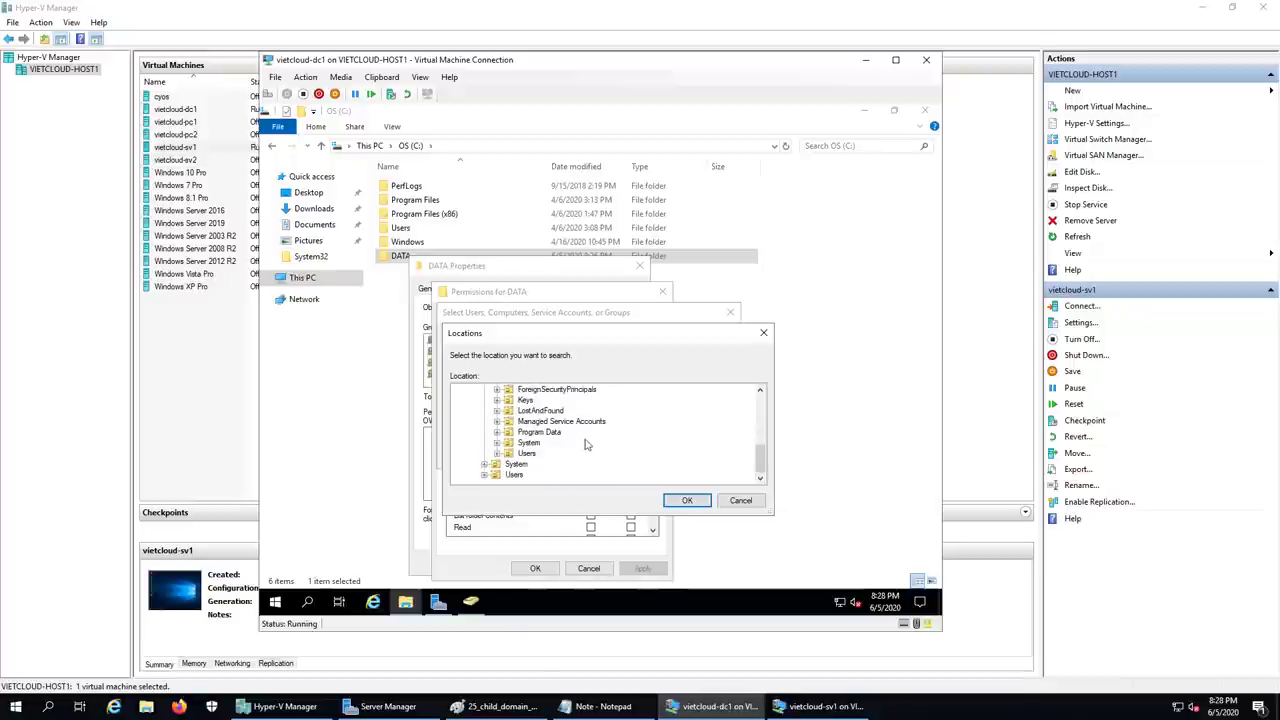
left_click(528, 453)
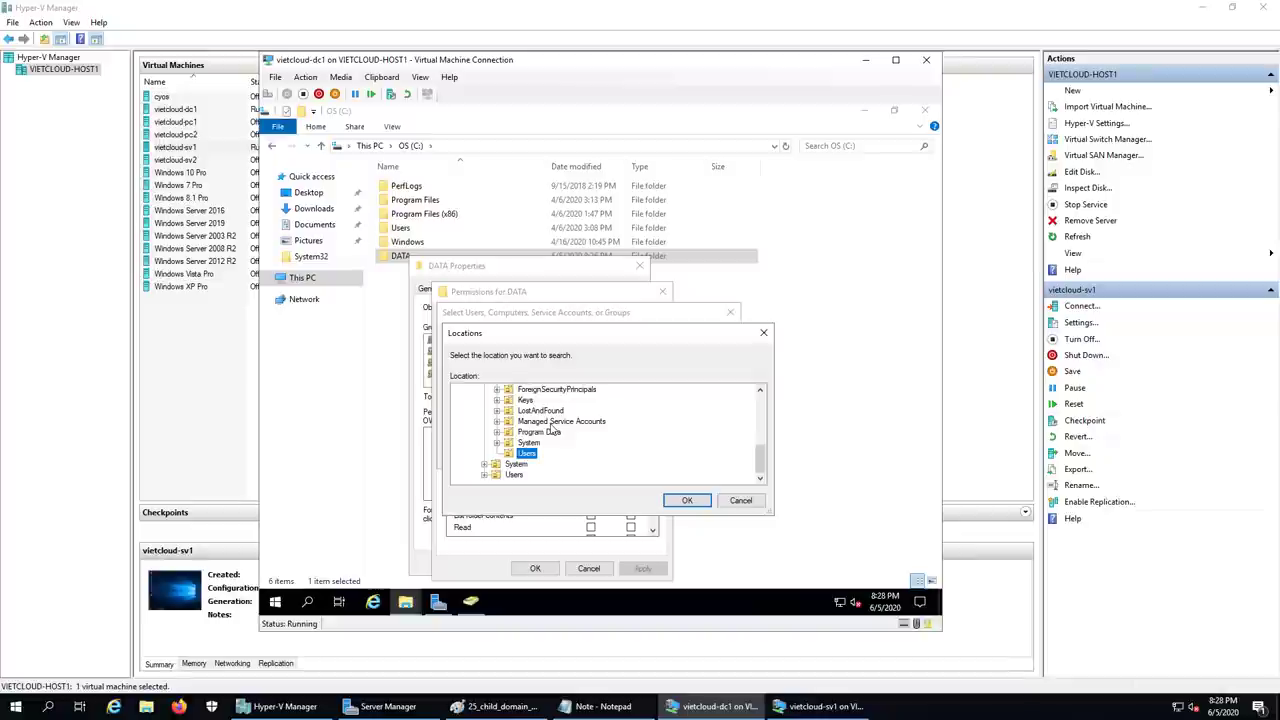
scroll(550, 428, "up", 2)
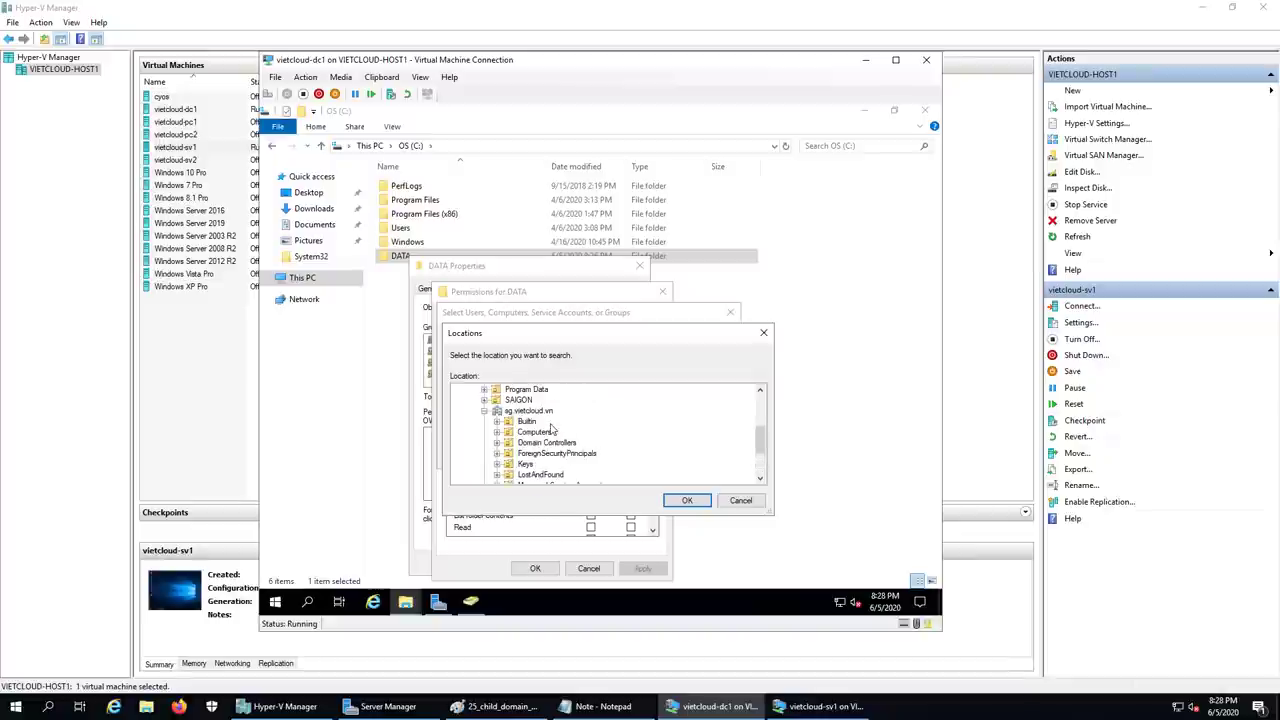
left_click(484, 411)
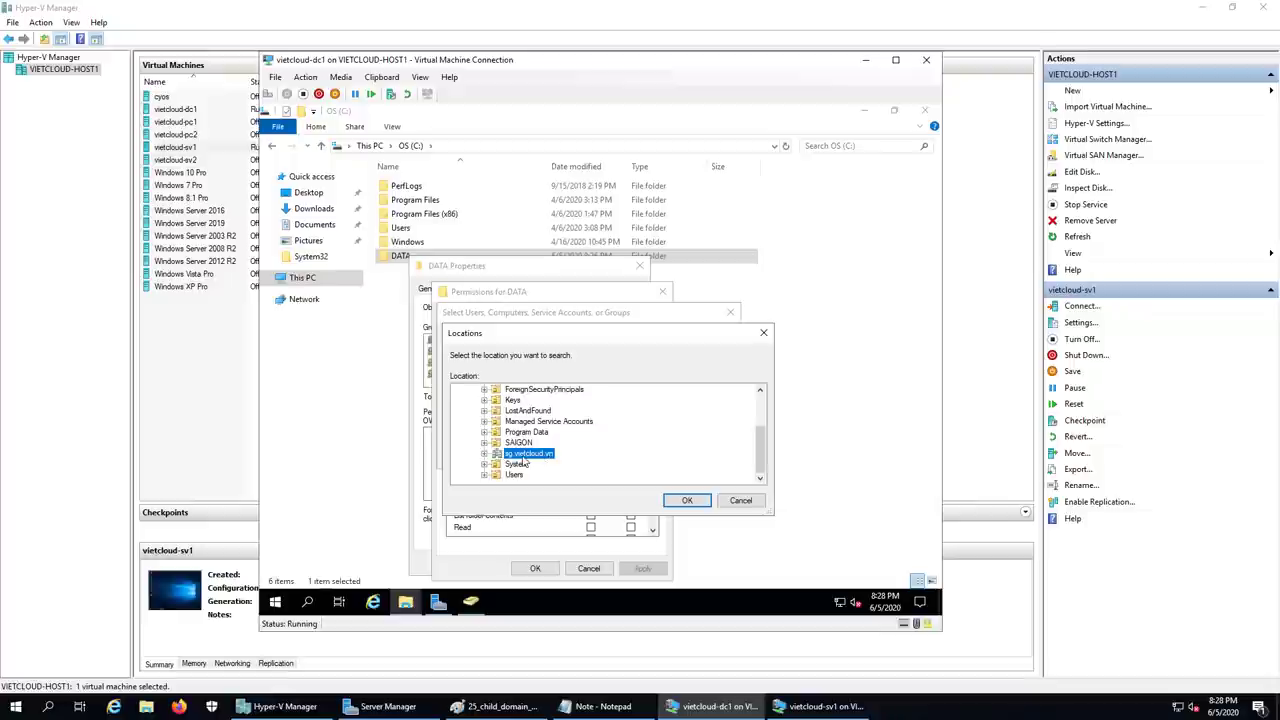
left_click(676, 502)
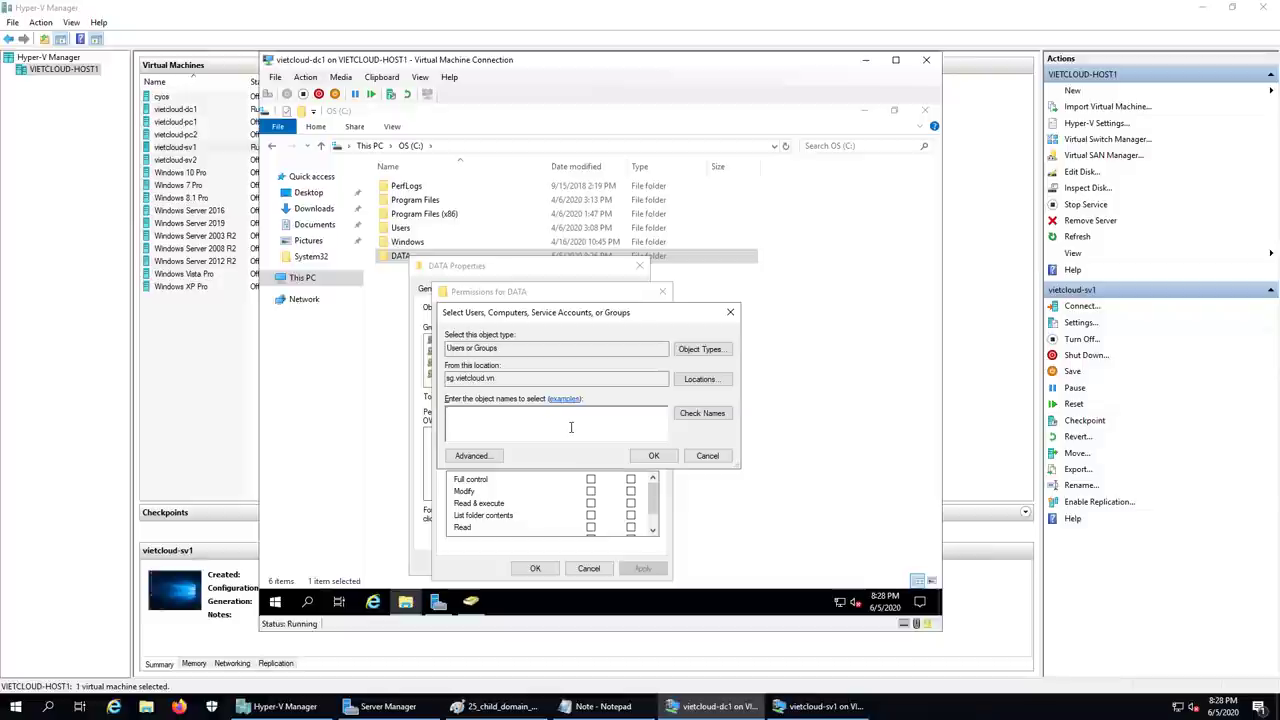
- Add user1 and user2 from sg.vietcloud.vn to the DATA folder's permissions
type("user1")
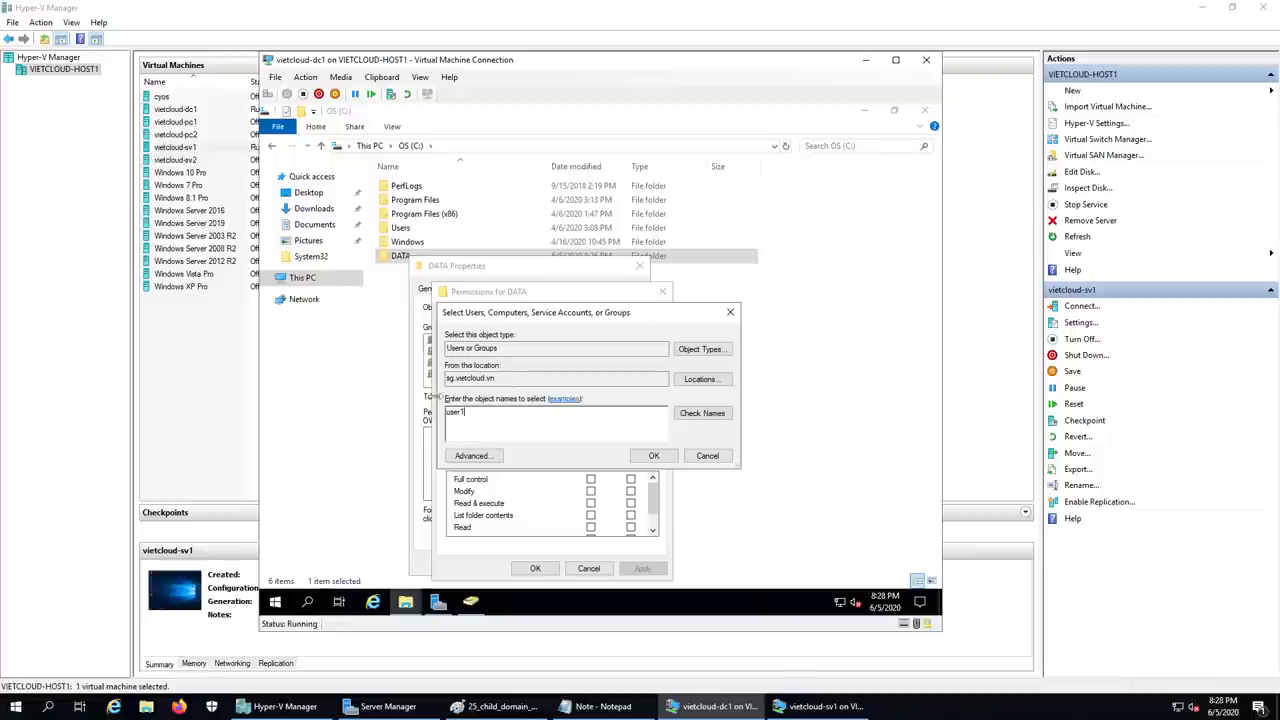
left_click(715, 417)
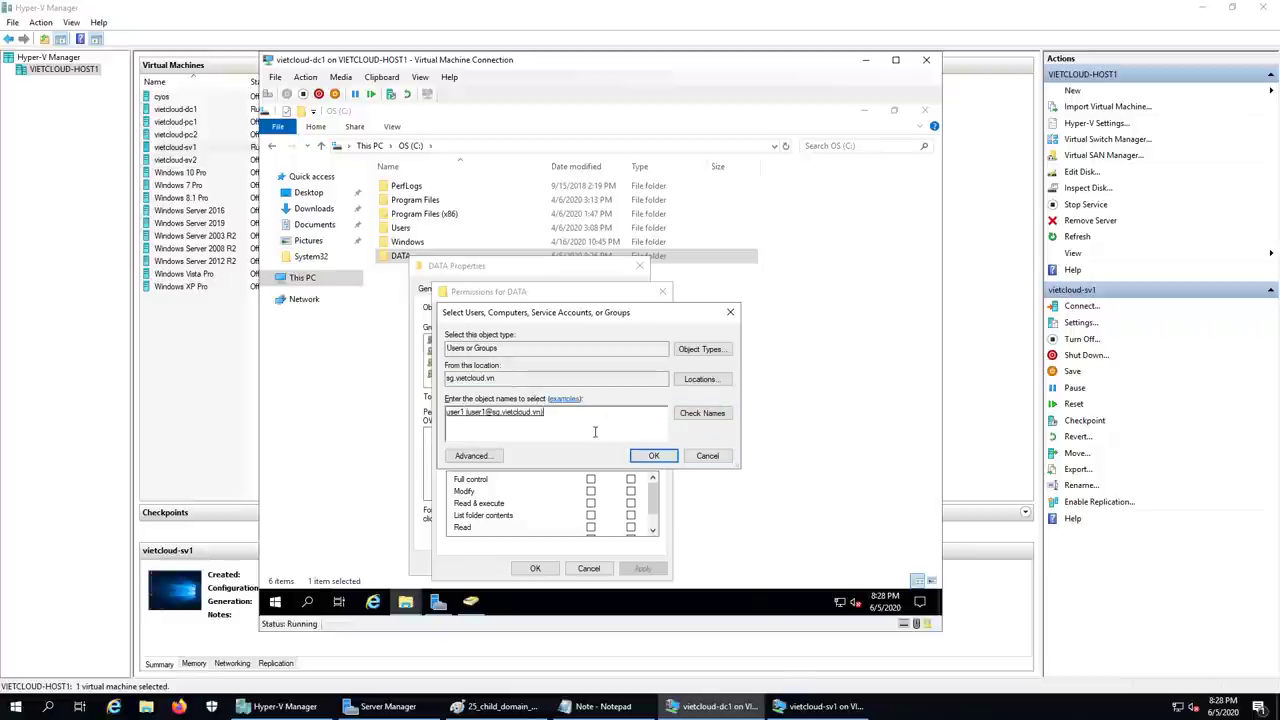
type("; user2")
left_click(701, 414)
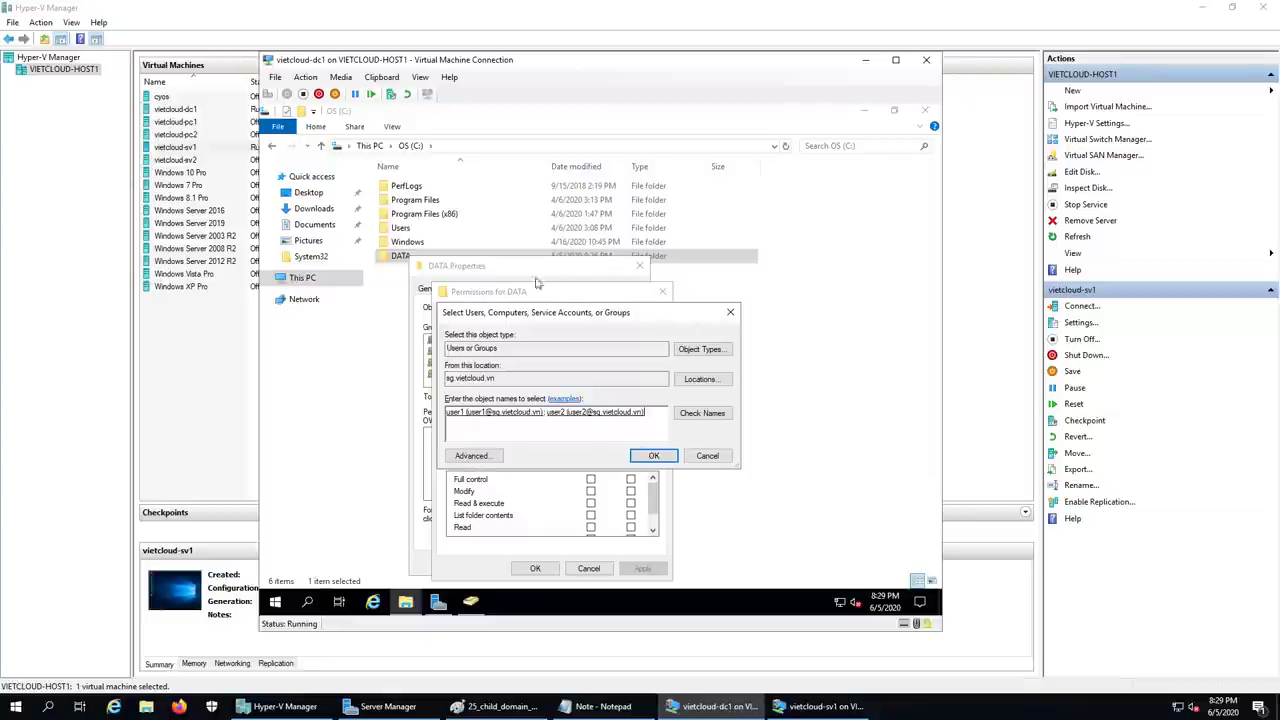
left_click(653, 455)
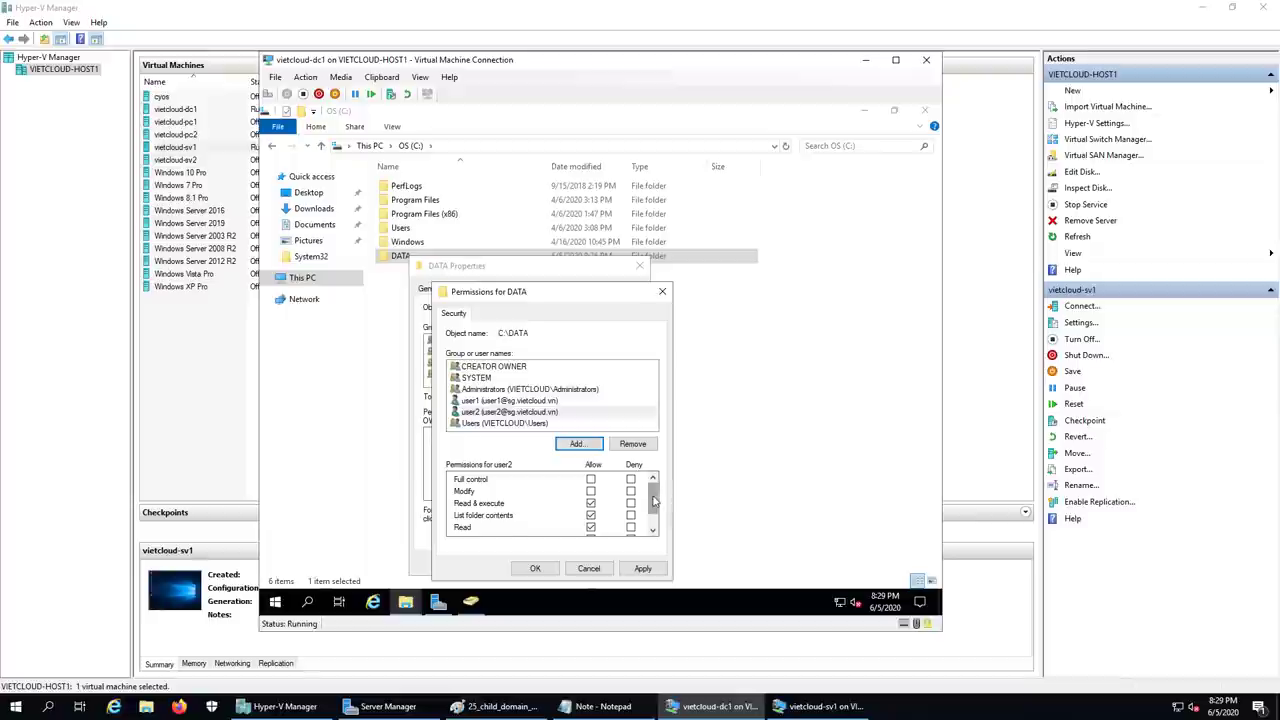
- Keep both users' default read permissions, save them, and close DATA Properties
scroll(655, 505, "down", 1)
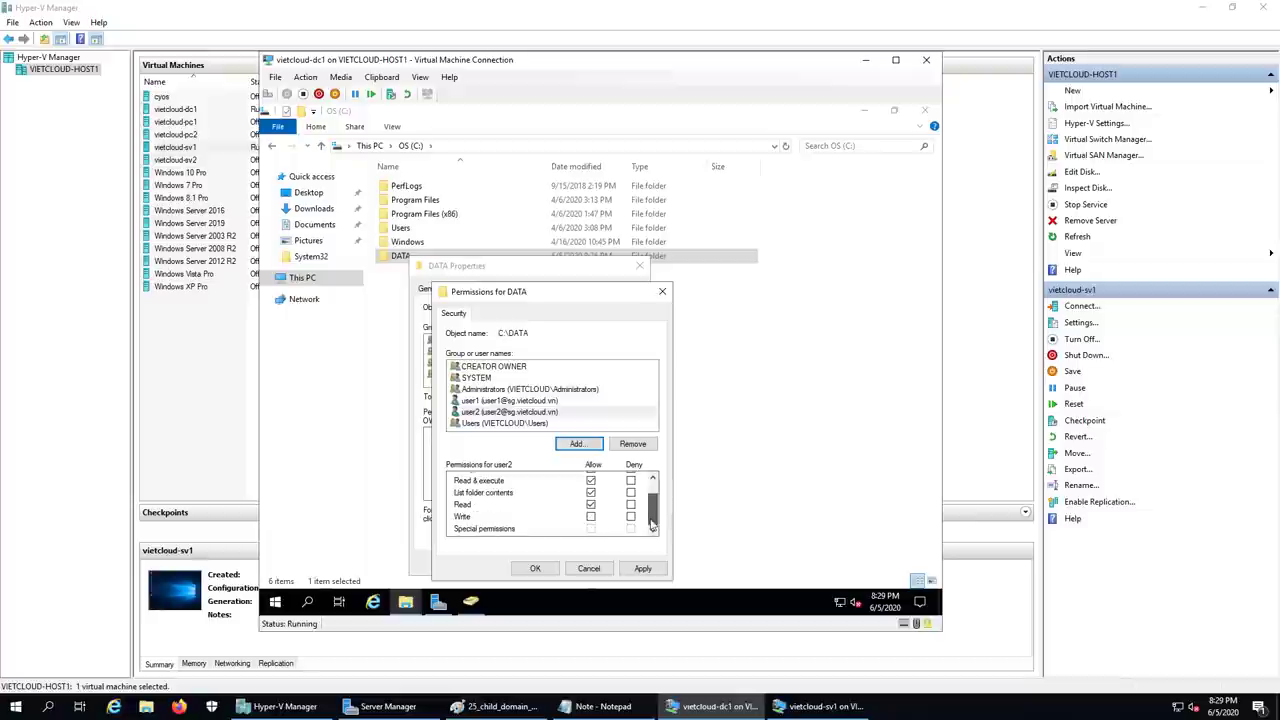
left_click(520, 401)
left_click(520, 412)
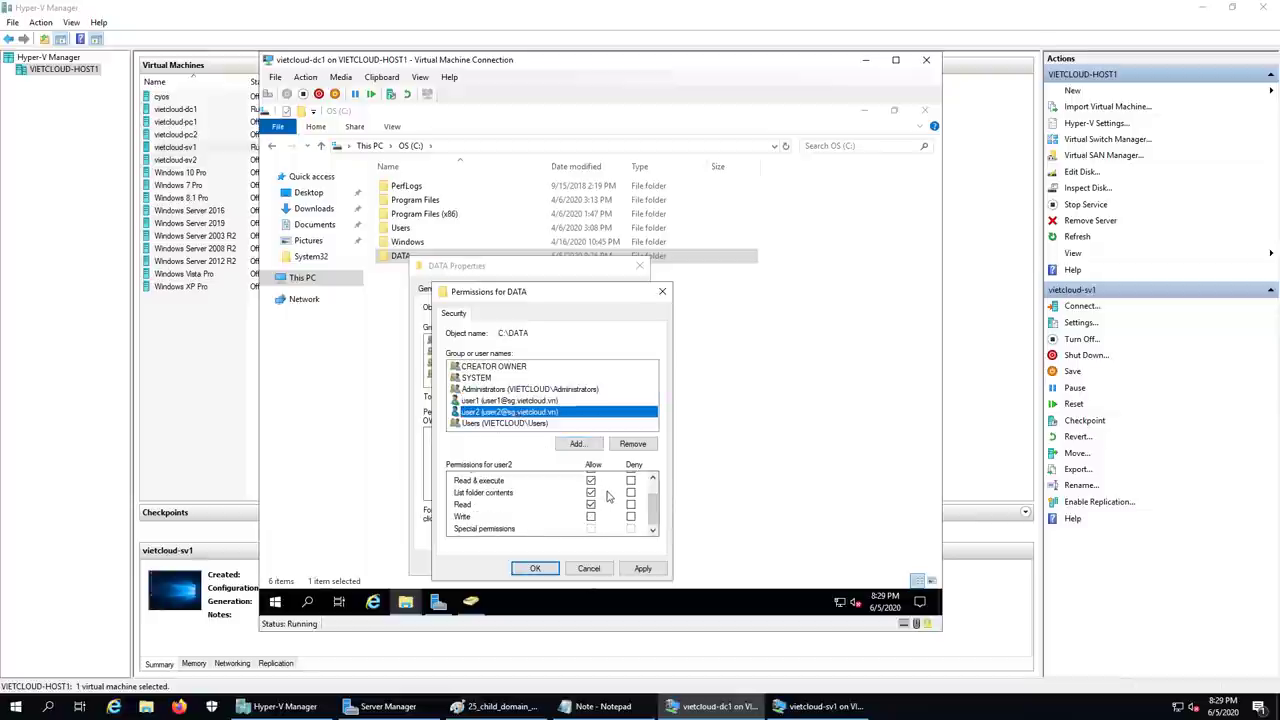
left_click(537, 568)
left_click(527, 568)
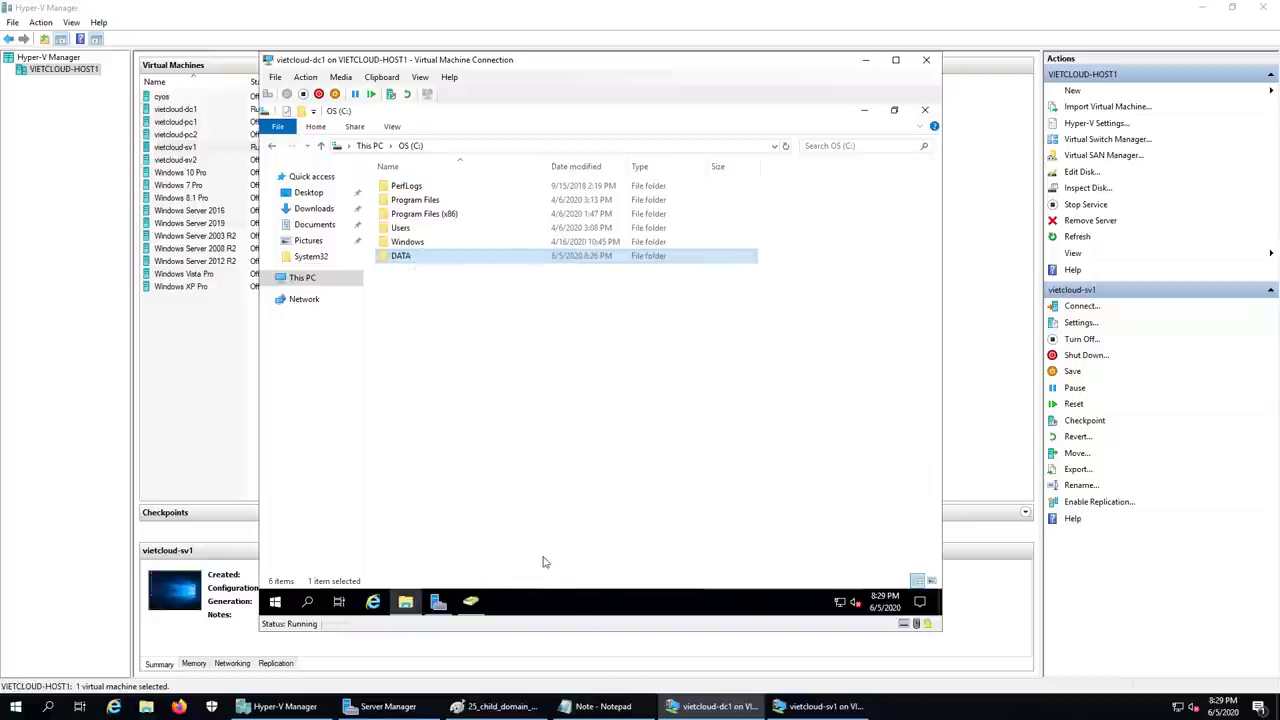
left_click(561, 437)
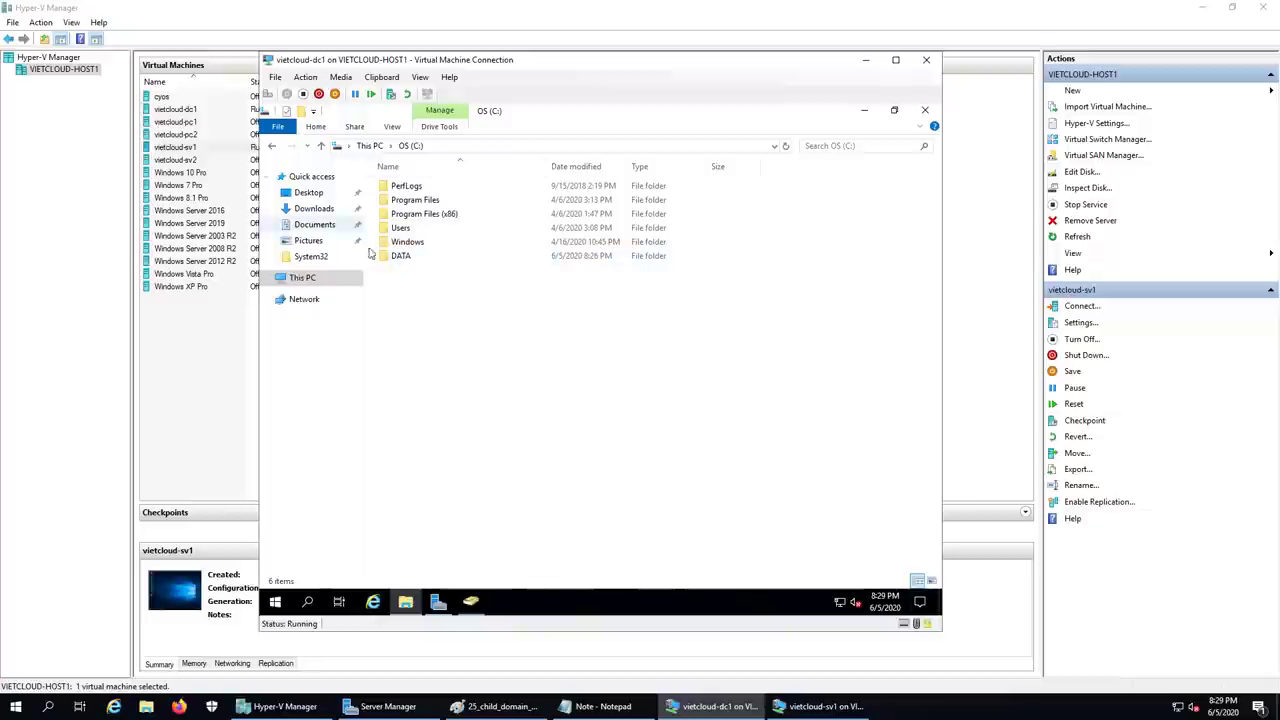
right_click(406, 262)
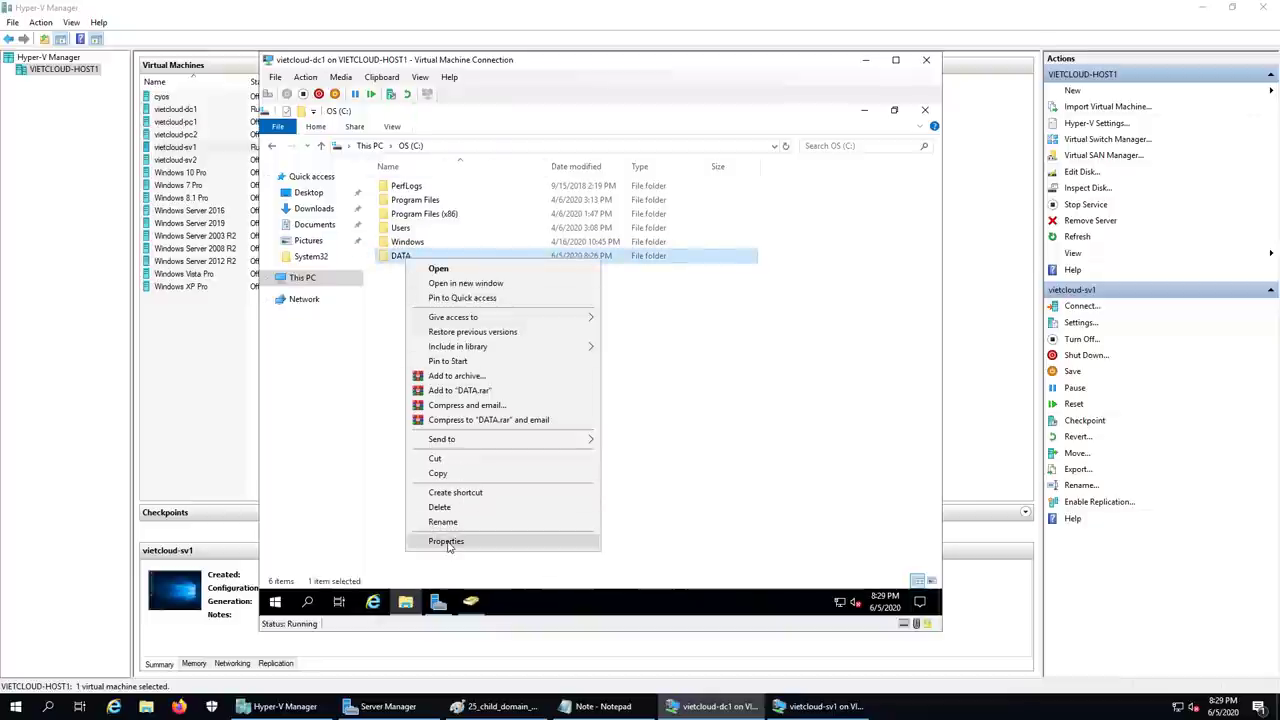
left_click(450, 543)
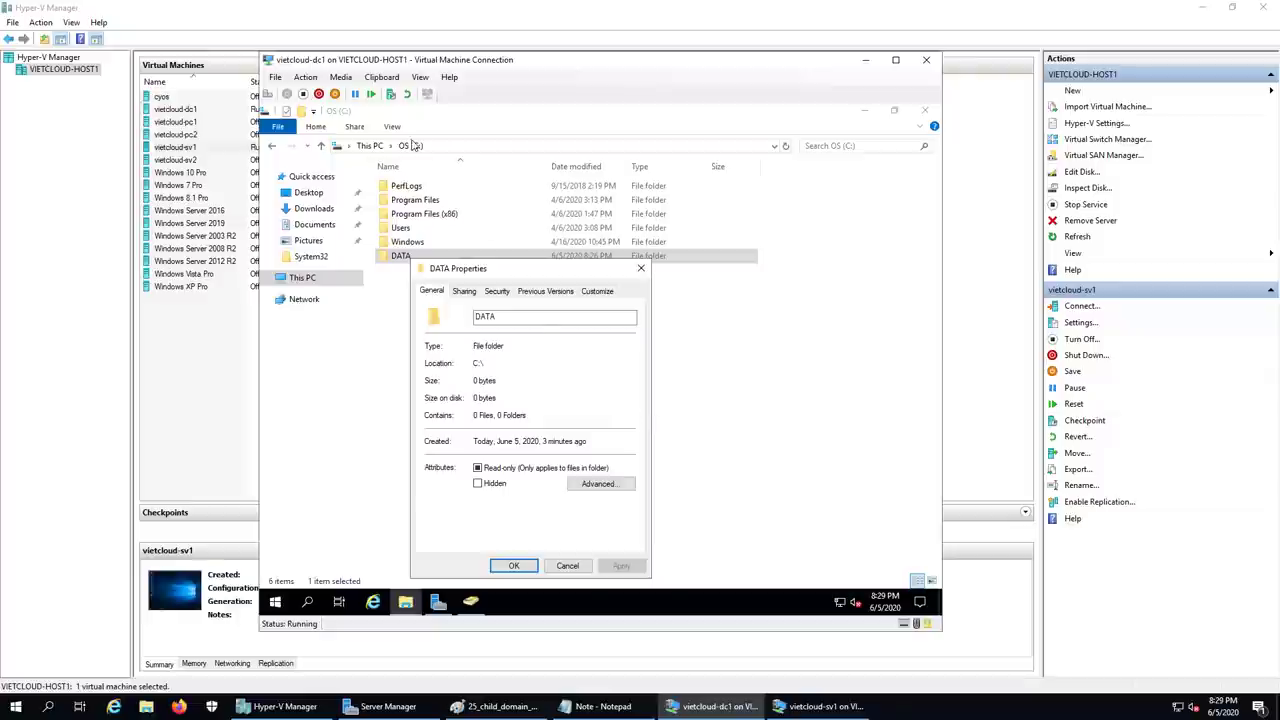
left_click(497, 291)
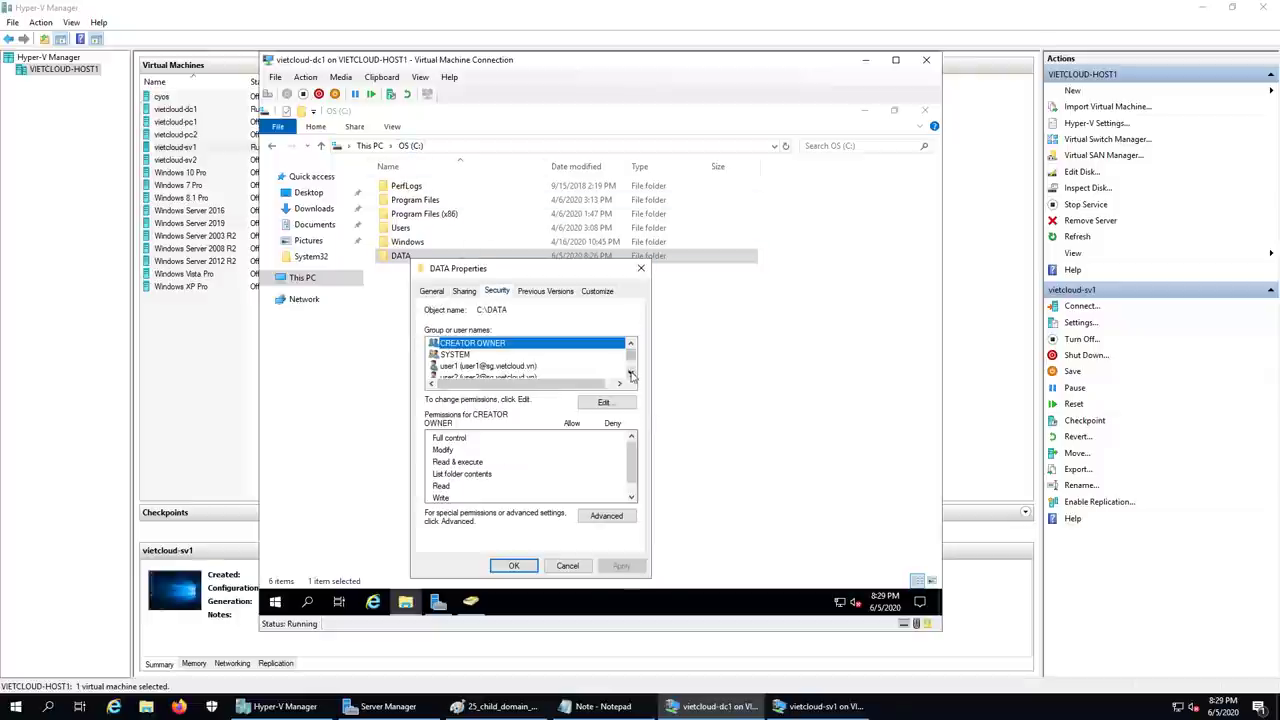
left_click(498, 366)
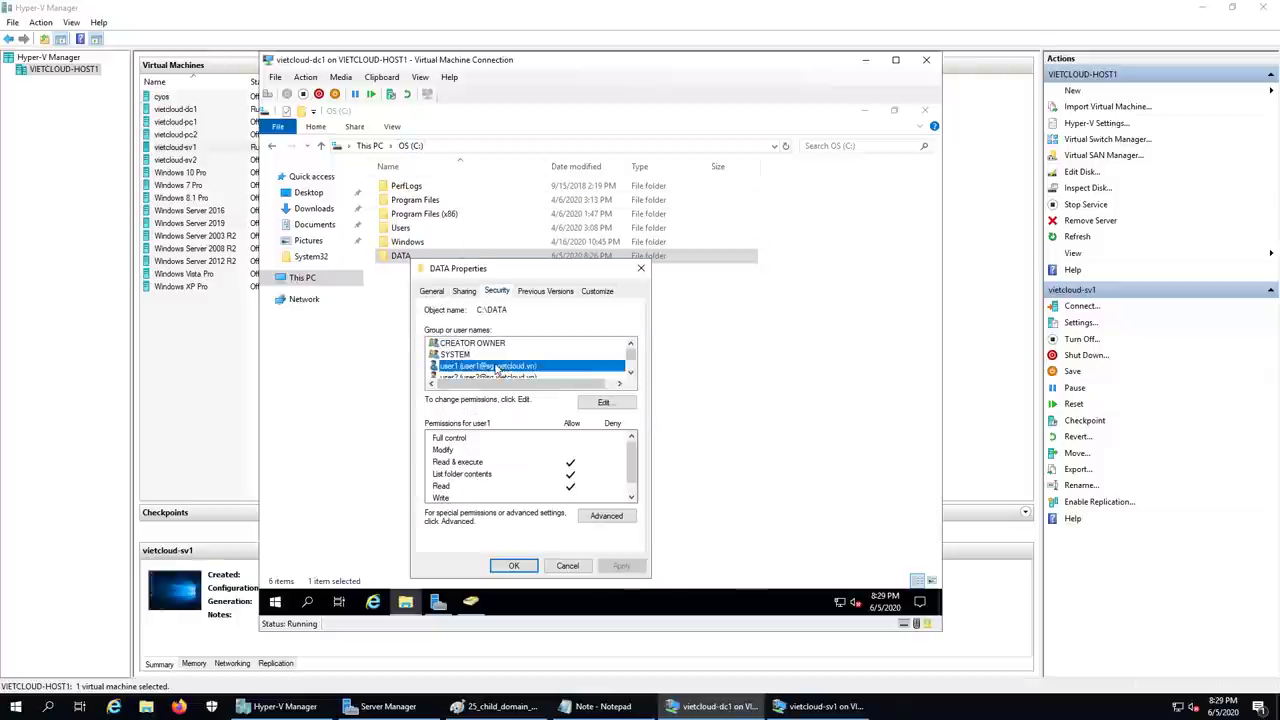
left_click(630, 372)
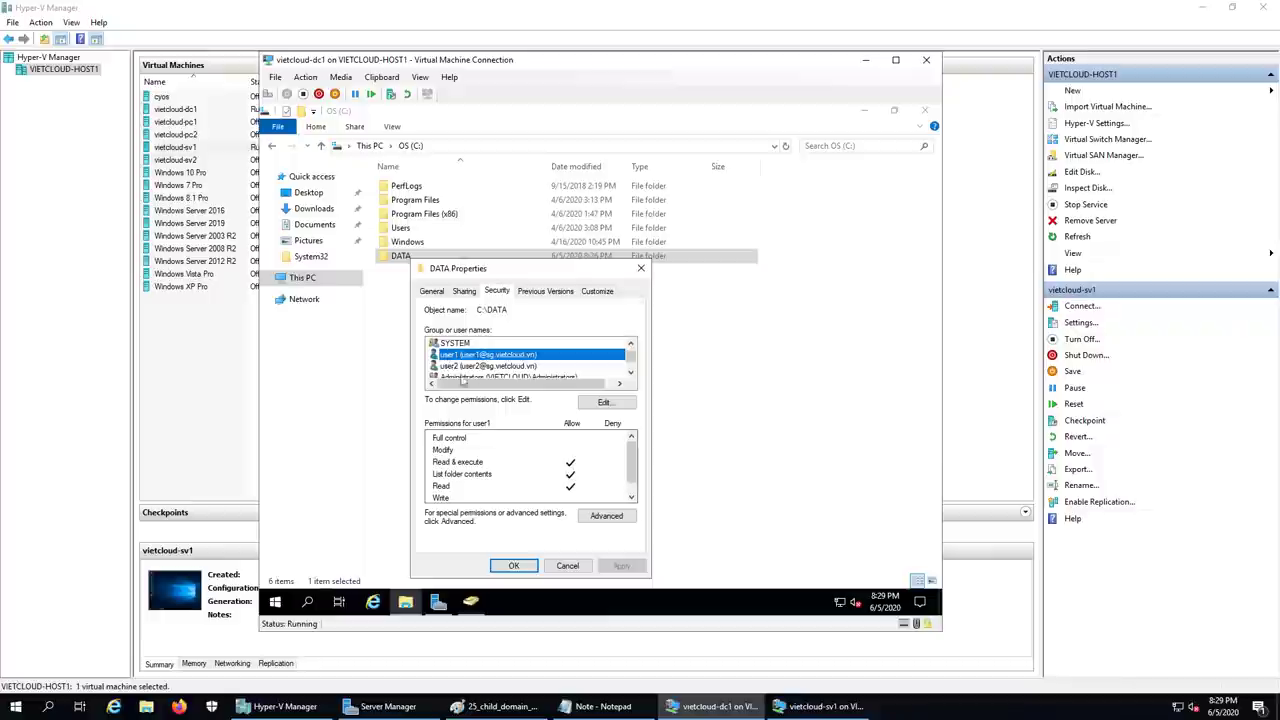
left_click(485, 368)
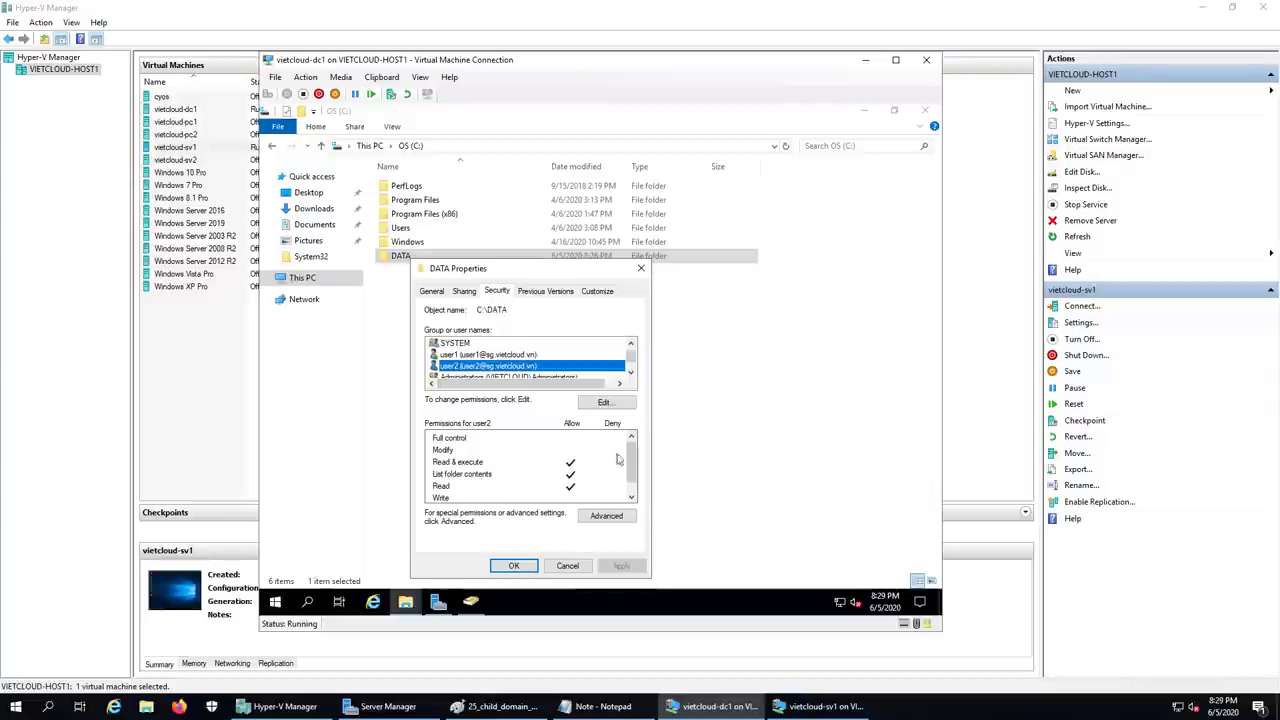
left_click(513, 566)
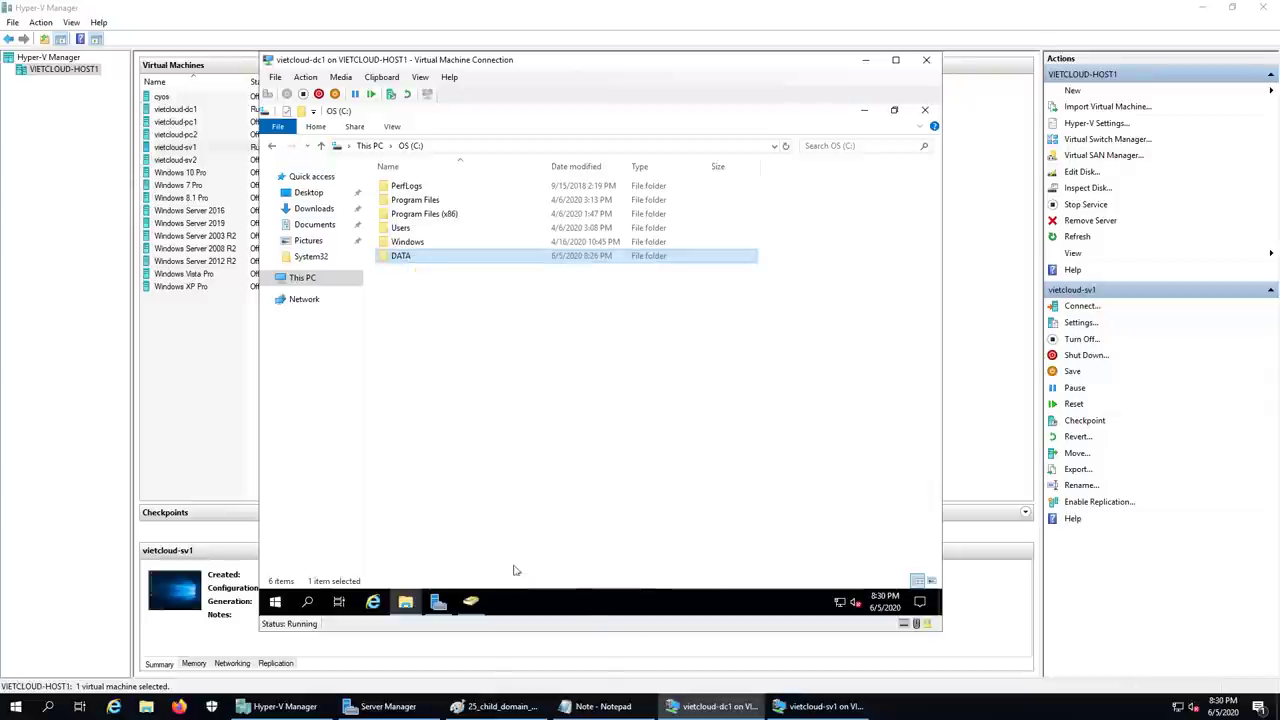
- Start the vietcloud-pc1 VM and connect to its console at the Windows sign-in screen
left_click(866, 62)
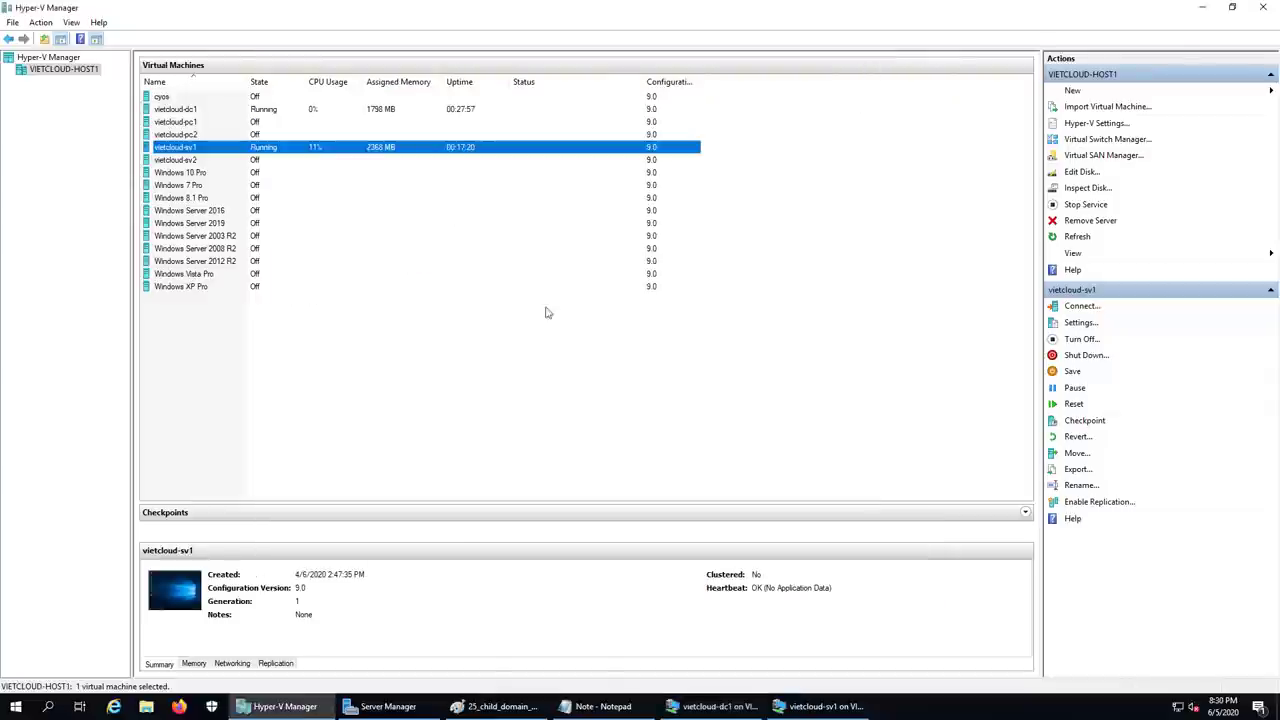
left_click(188, 123)
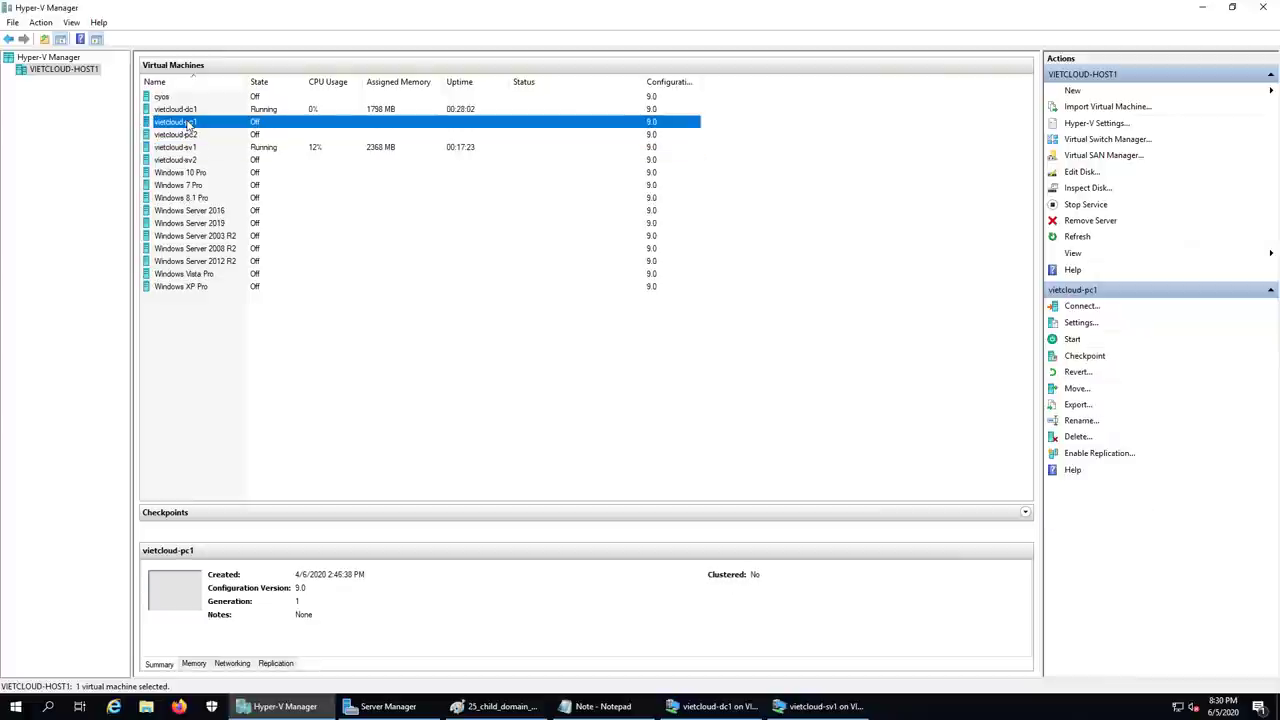
right_click(188, 123)
left_click(225, 166)
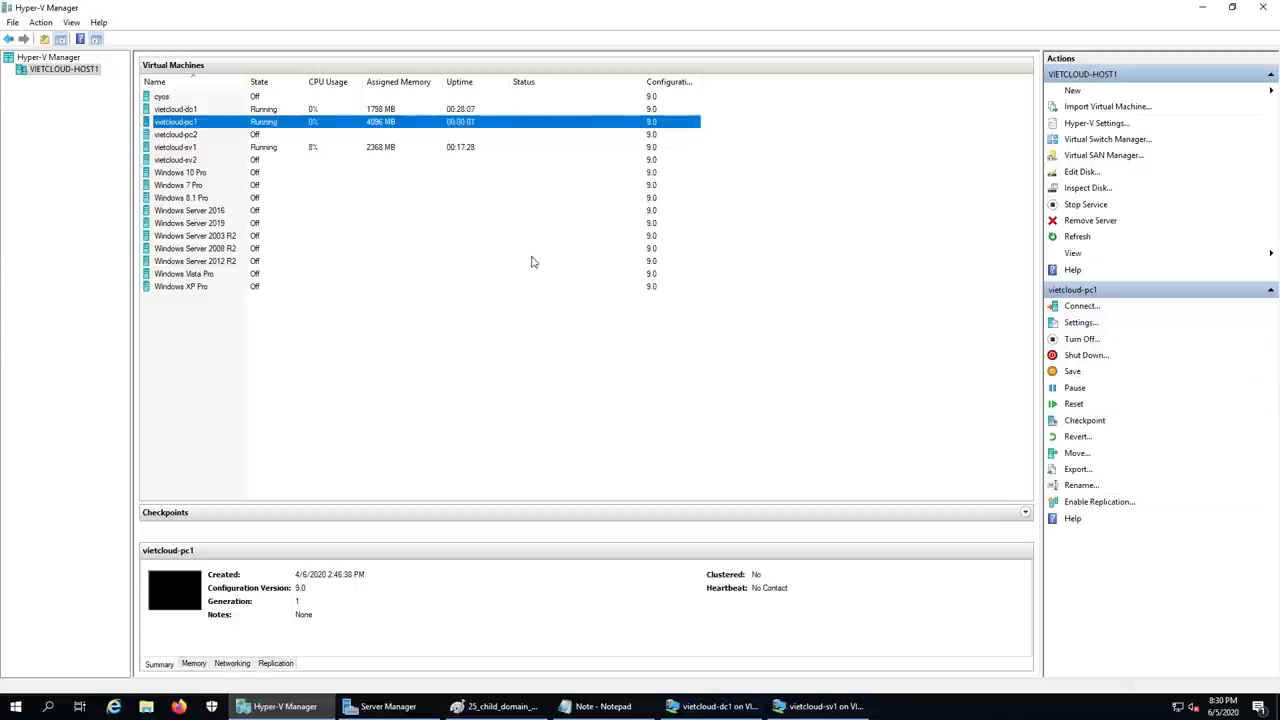
double_click(265, 125)
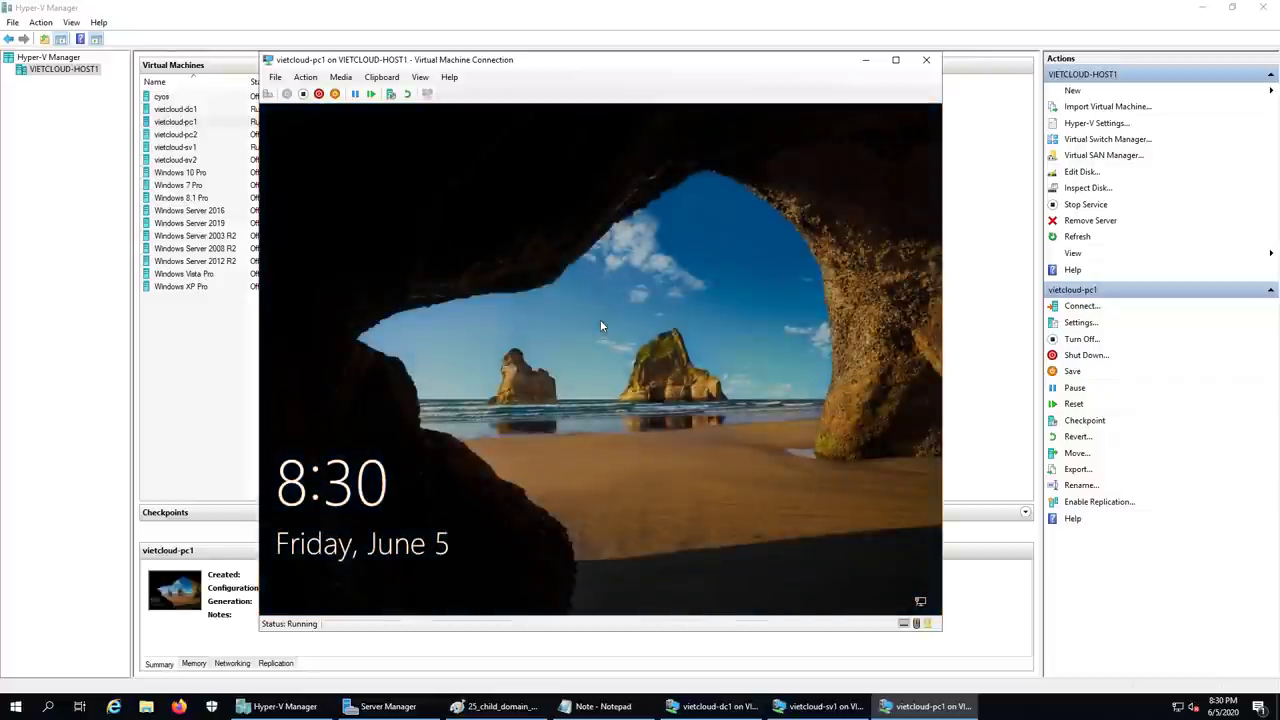
left_click(600, 325)
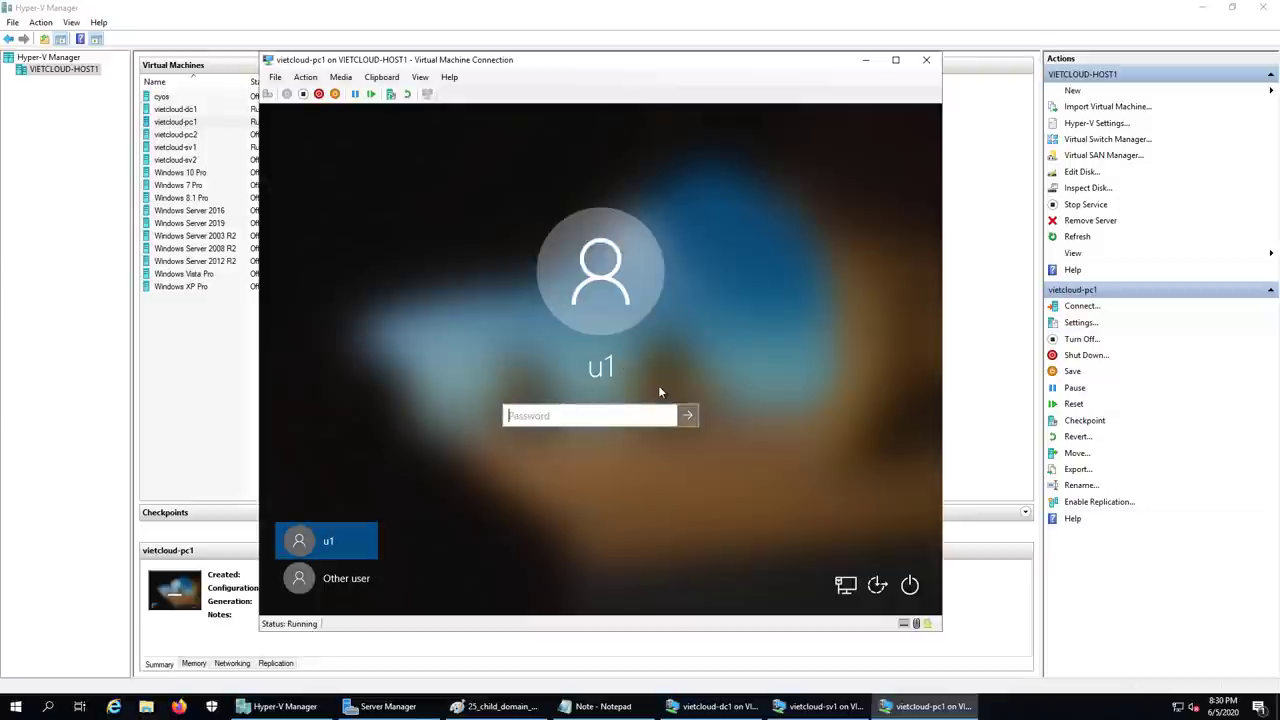
left_click(308, 584)
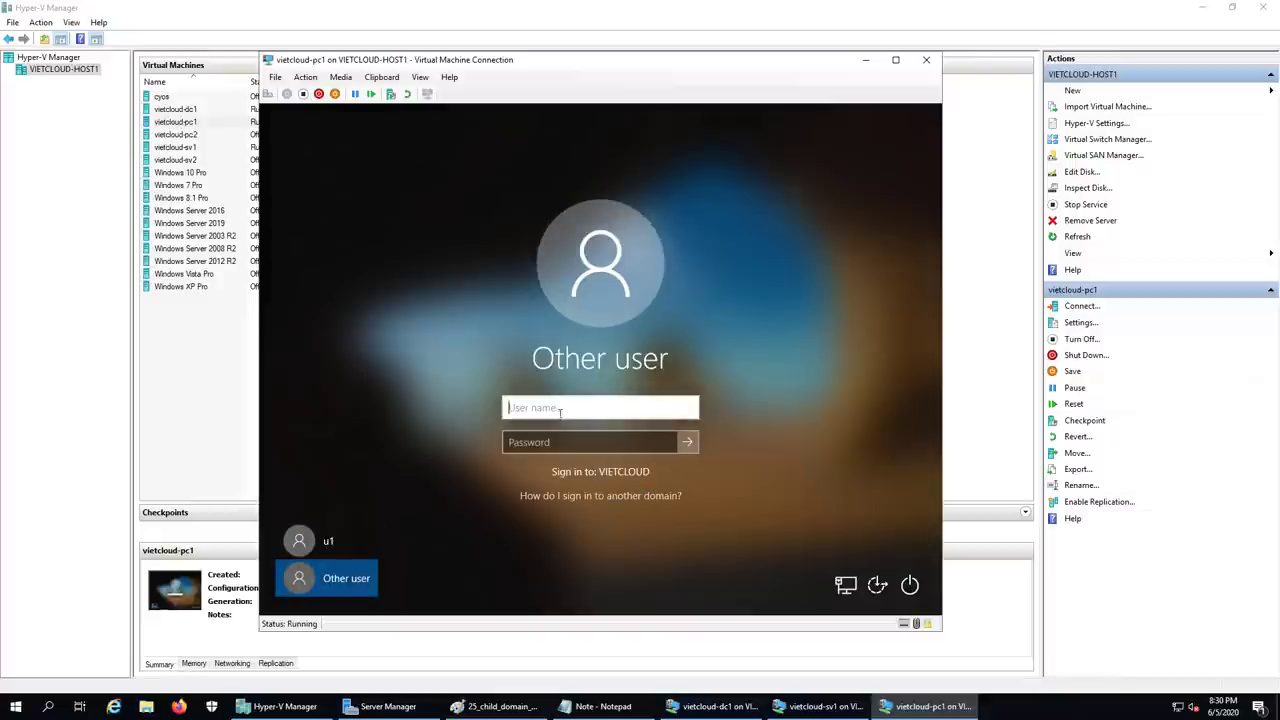
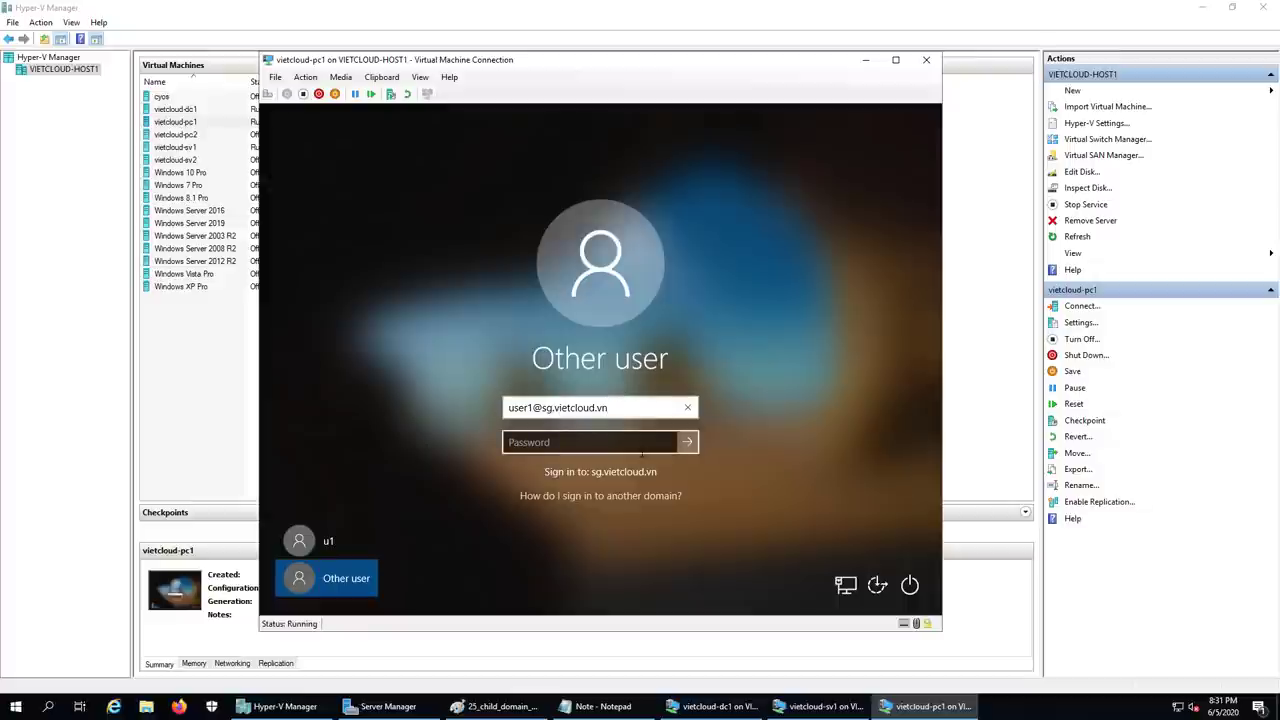
left_click(606, 443)
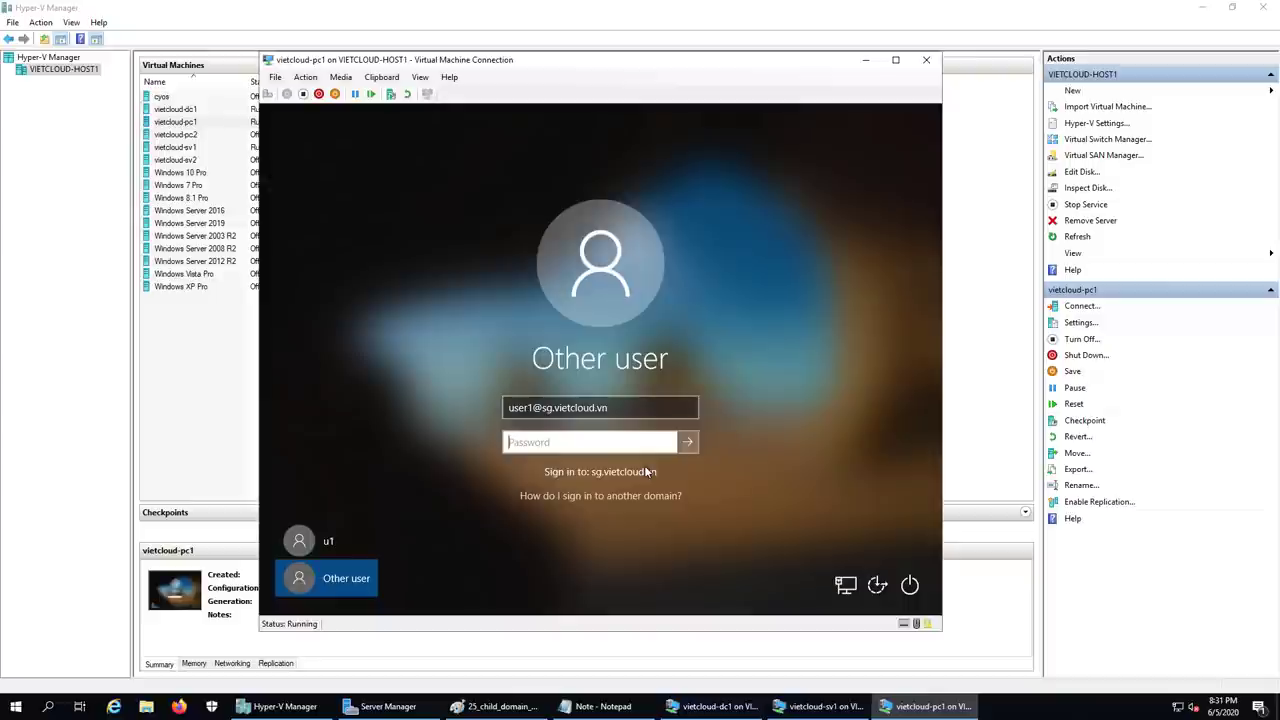
type("••••••••")
key("Return")
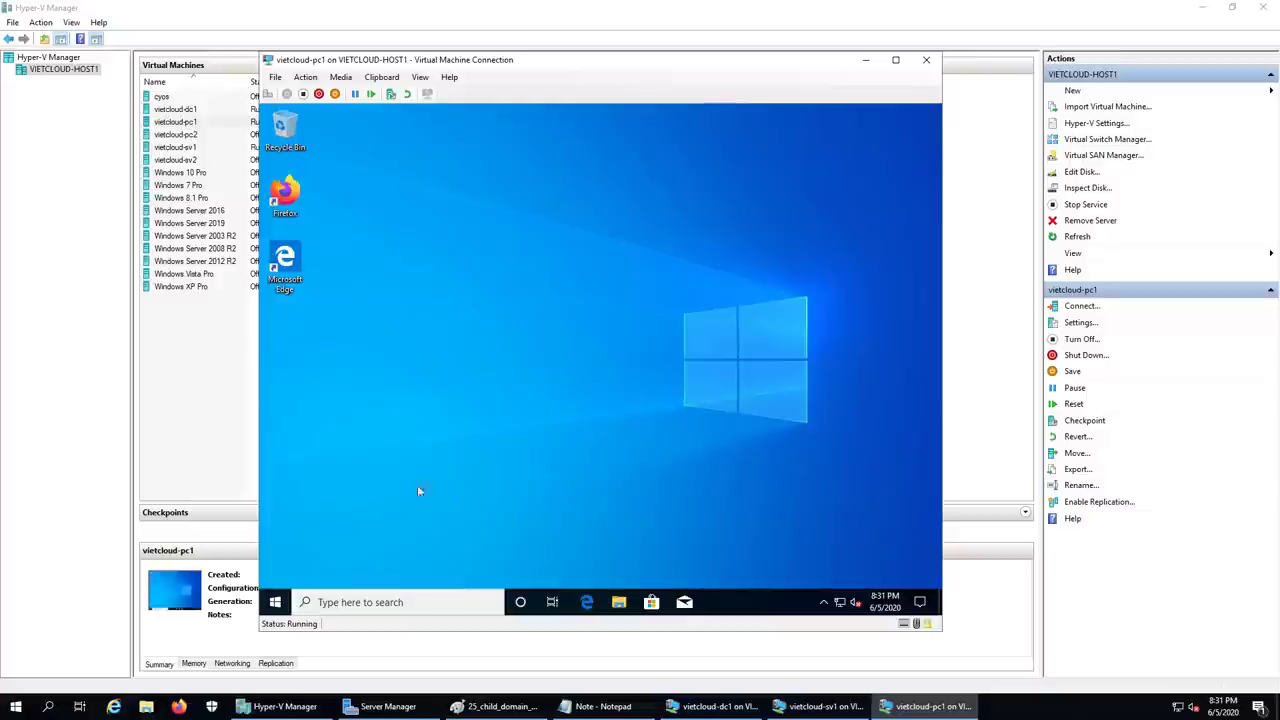
- Run \\dc1 on the client VM and open the empty DATA share in Explorer
left_click(275, 601)
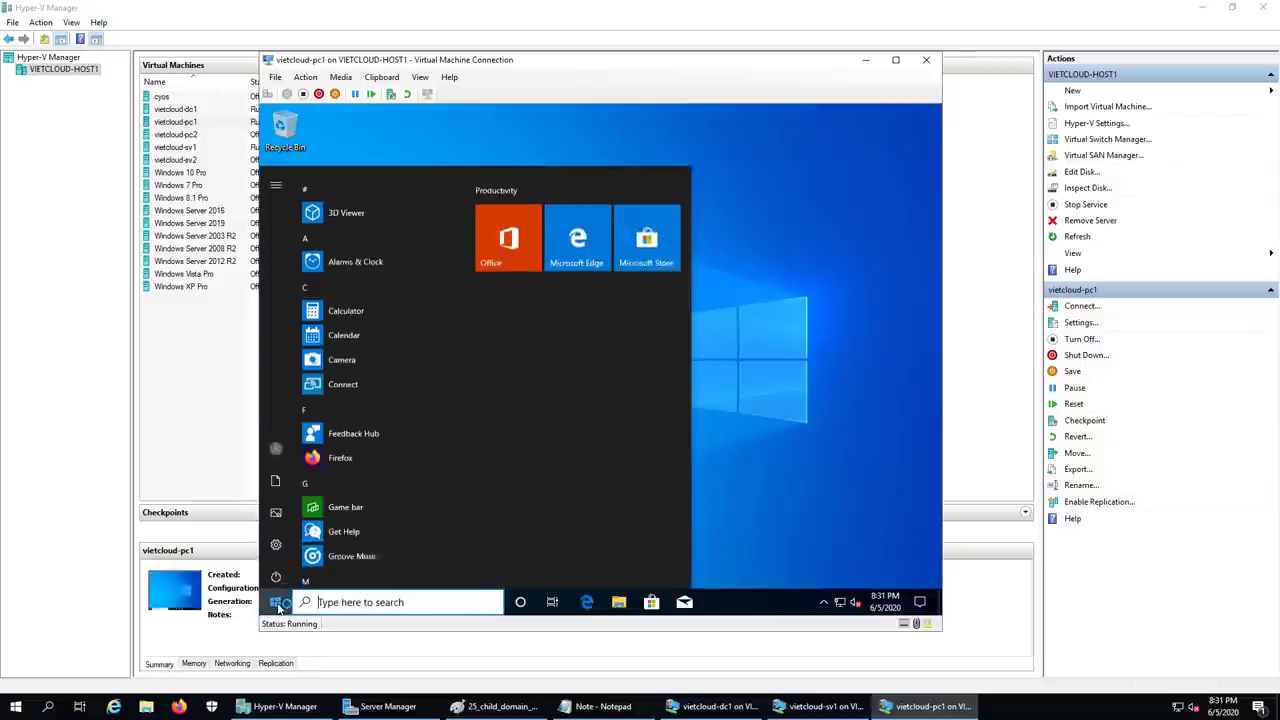
left_click(280, 187)
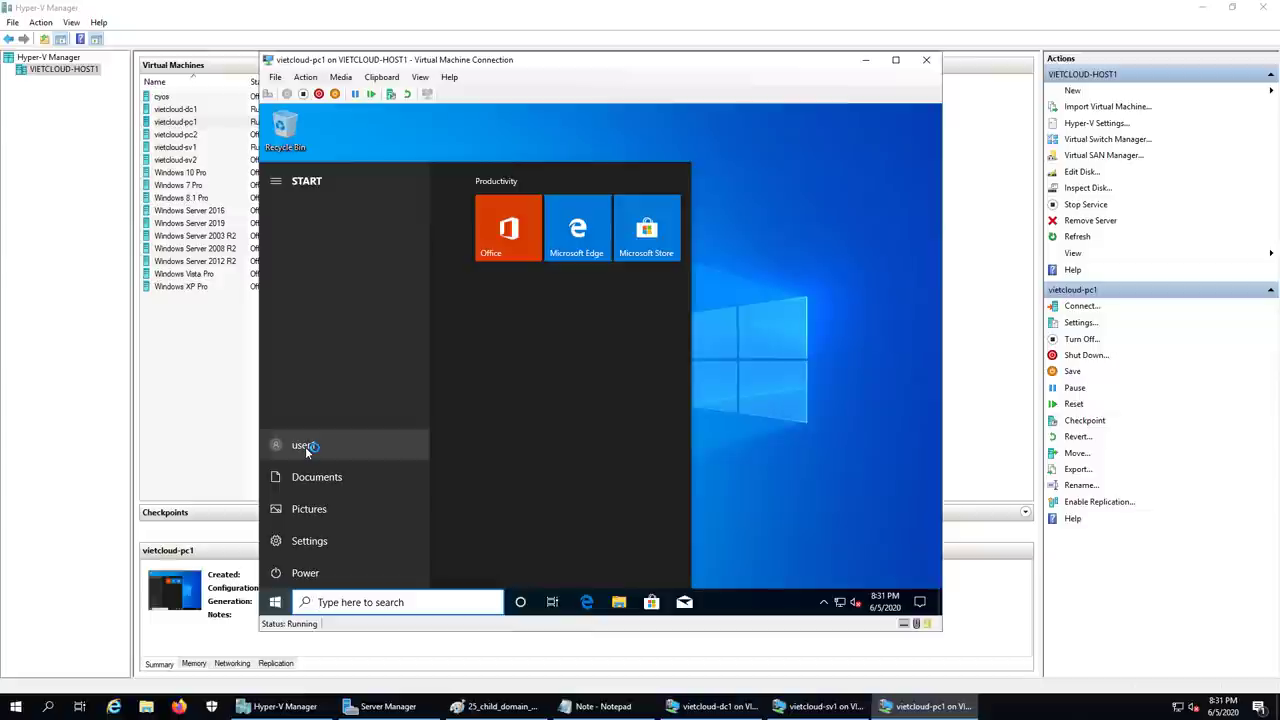
left_click(751, 436)
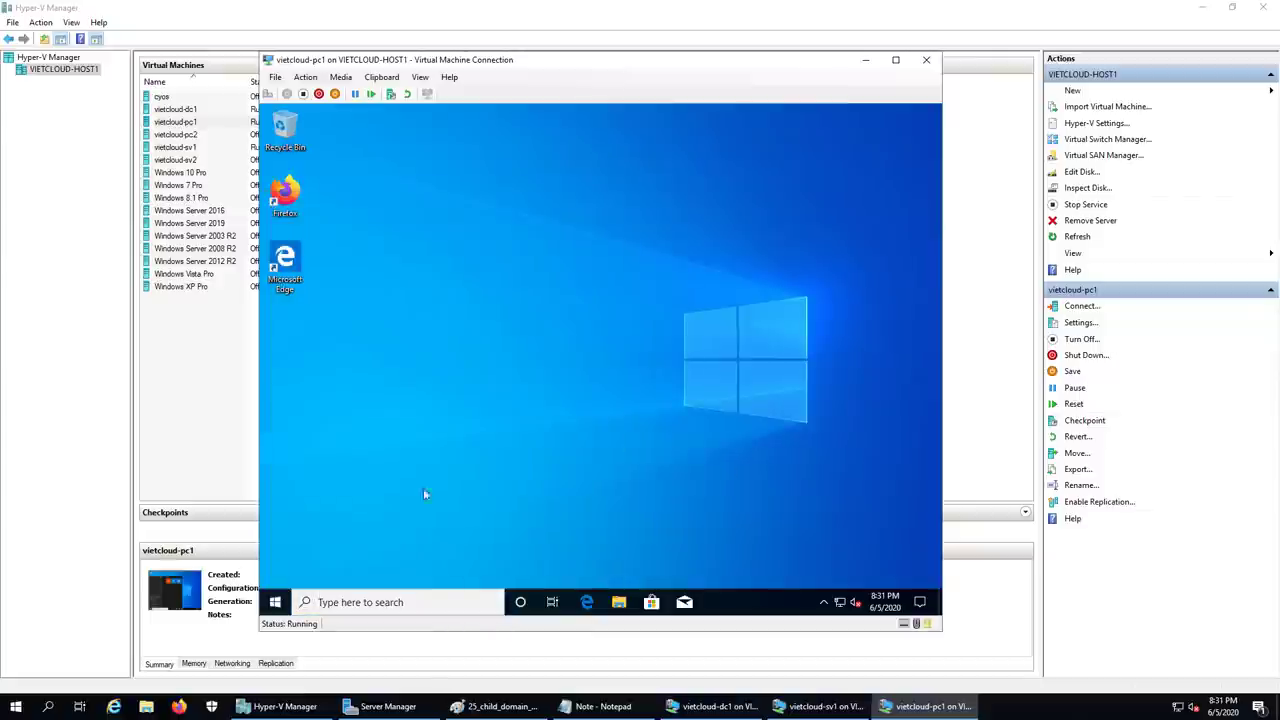
right_click(275, 602)
left_click(339, 542)
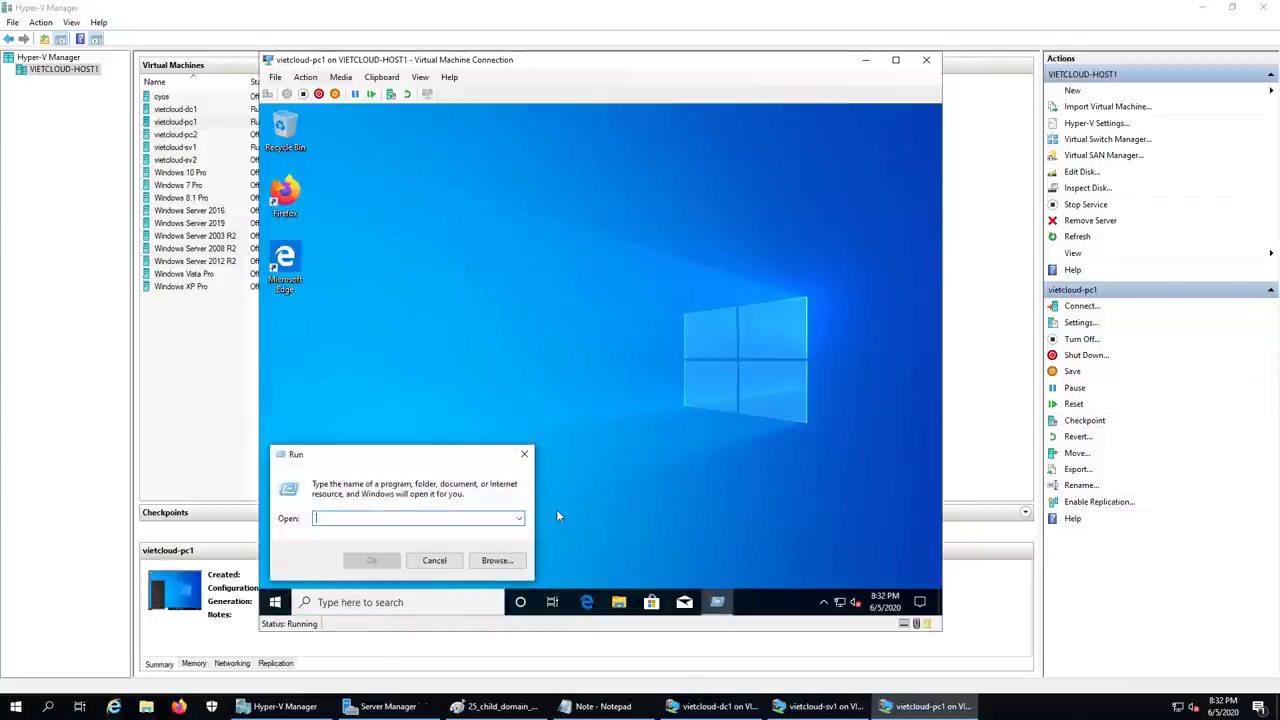
type("\\\\")
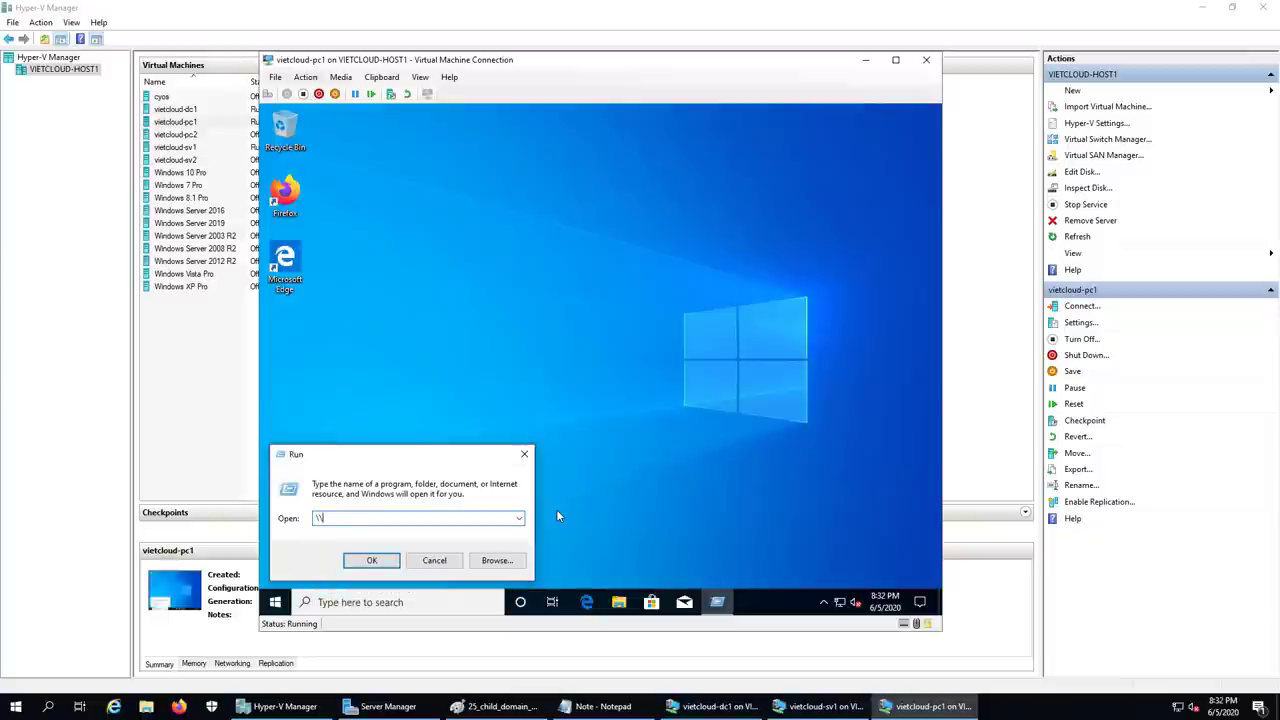
type("dc1")
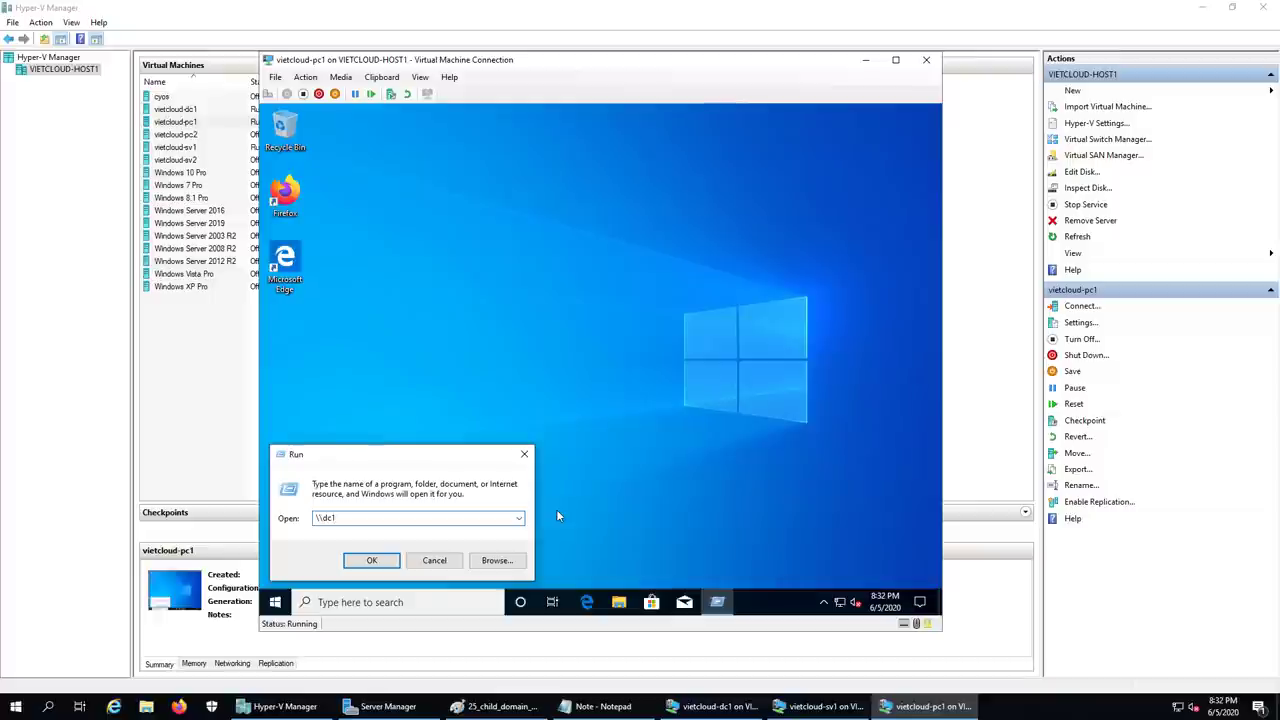
key("Return")
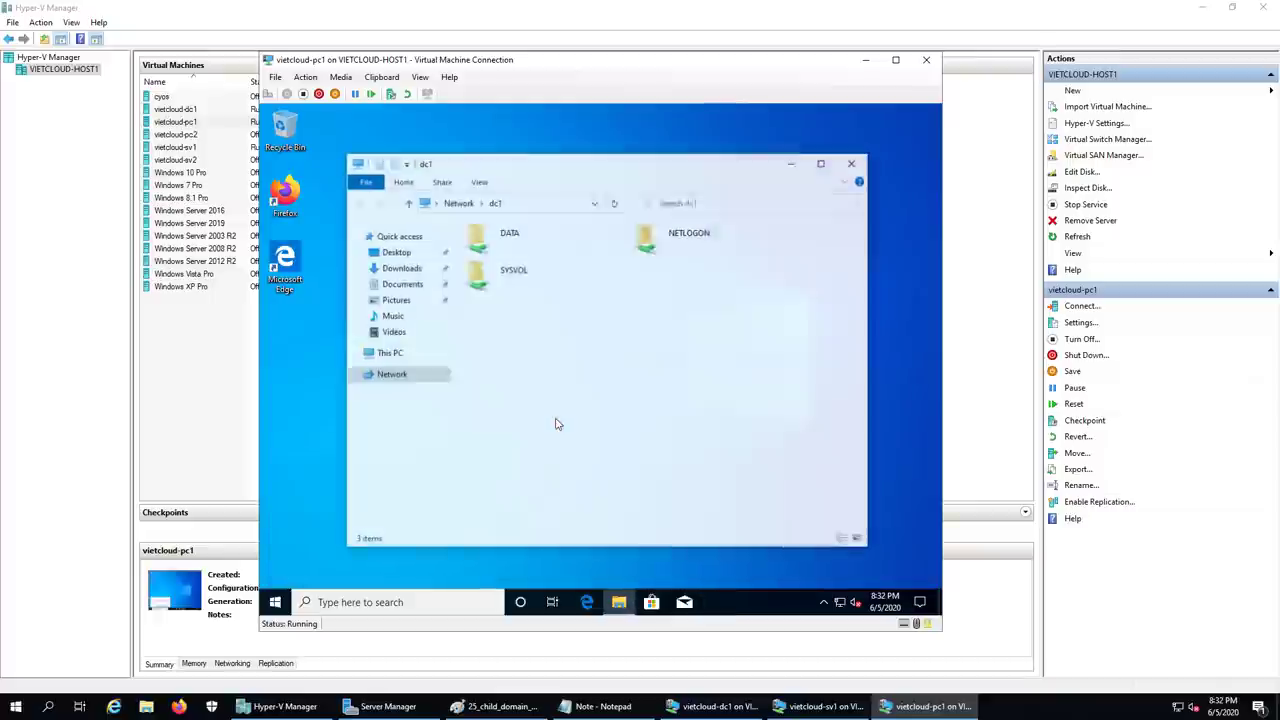
left_click(502, 240)
double_click(502, 240)
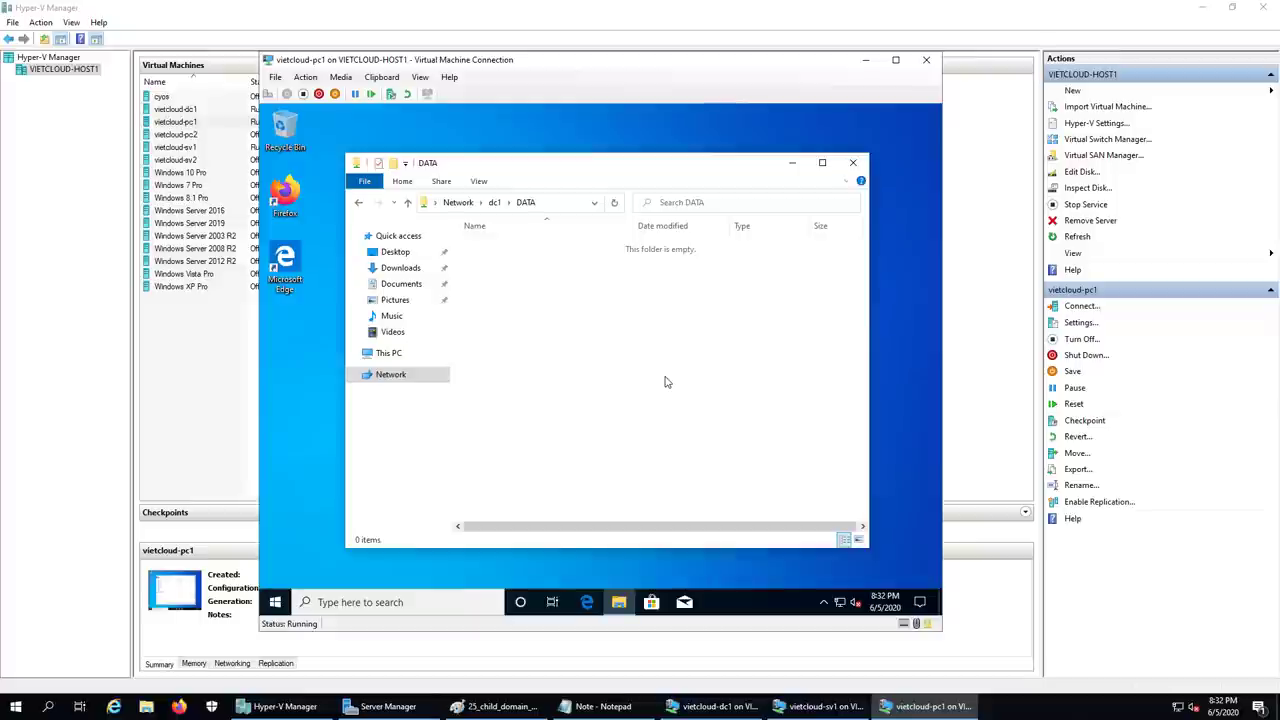
- Sign user1 out of the vietcloud-pc1 VM
right_click(275, 602)
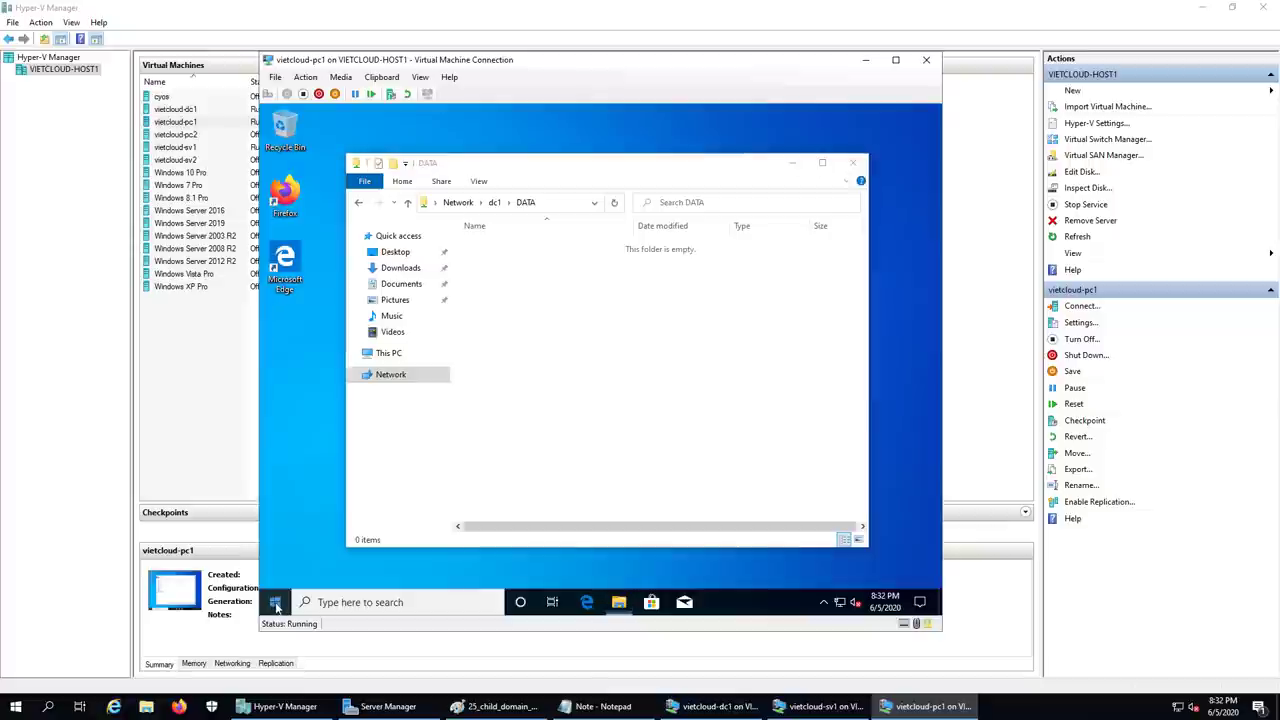
mouse_move(338, 564)
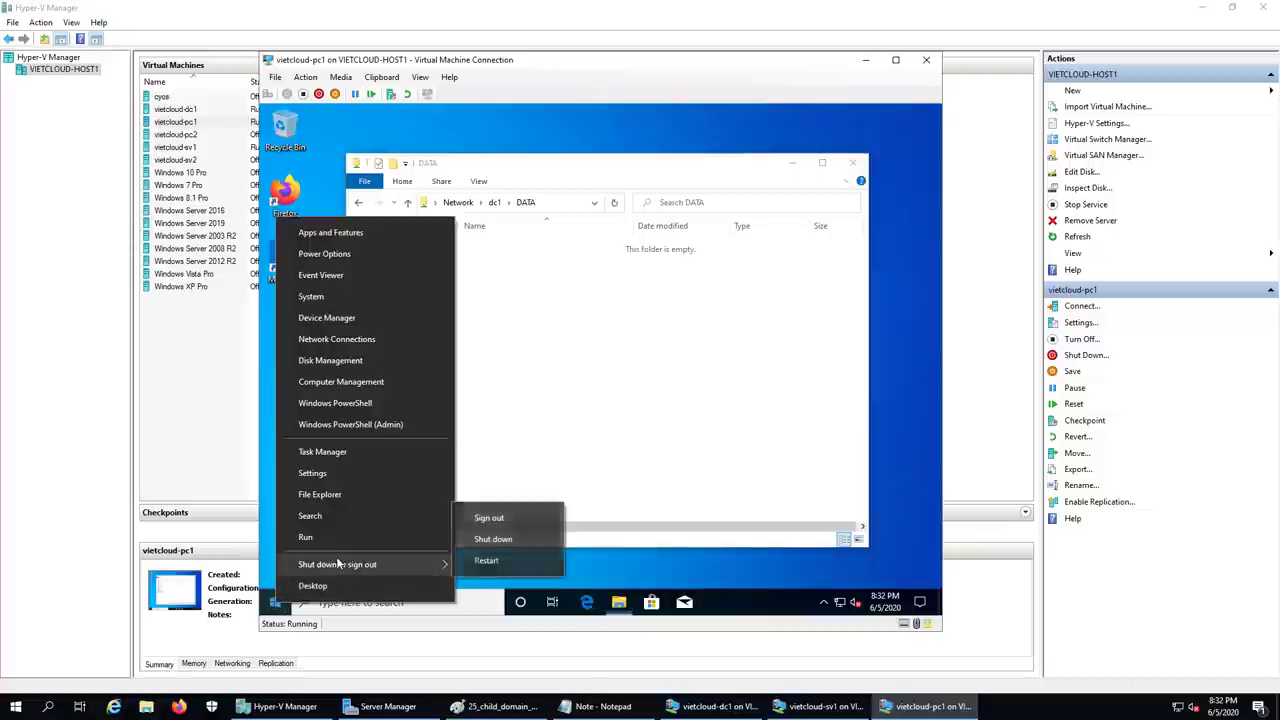
left_click(489, 522)
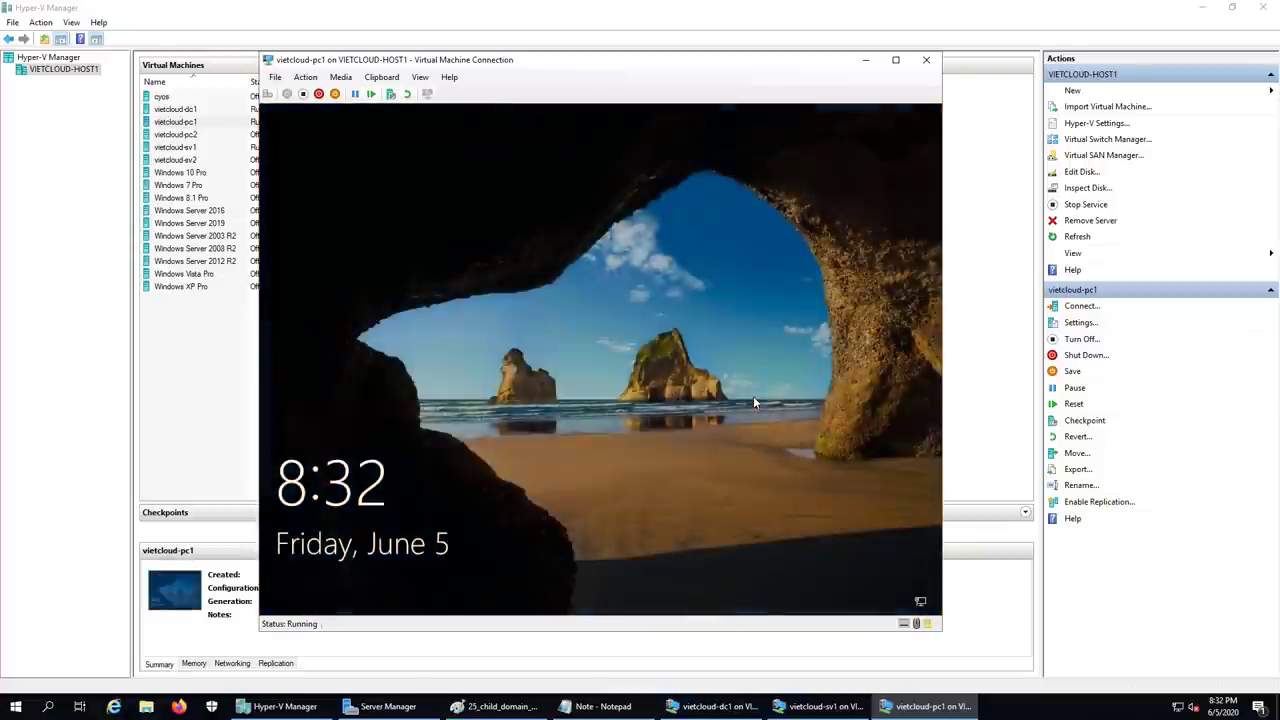
left_click(563, 466)
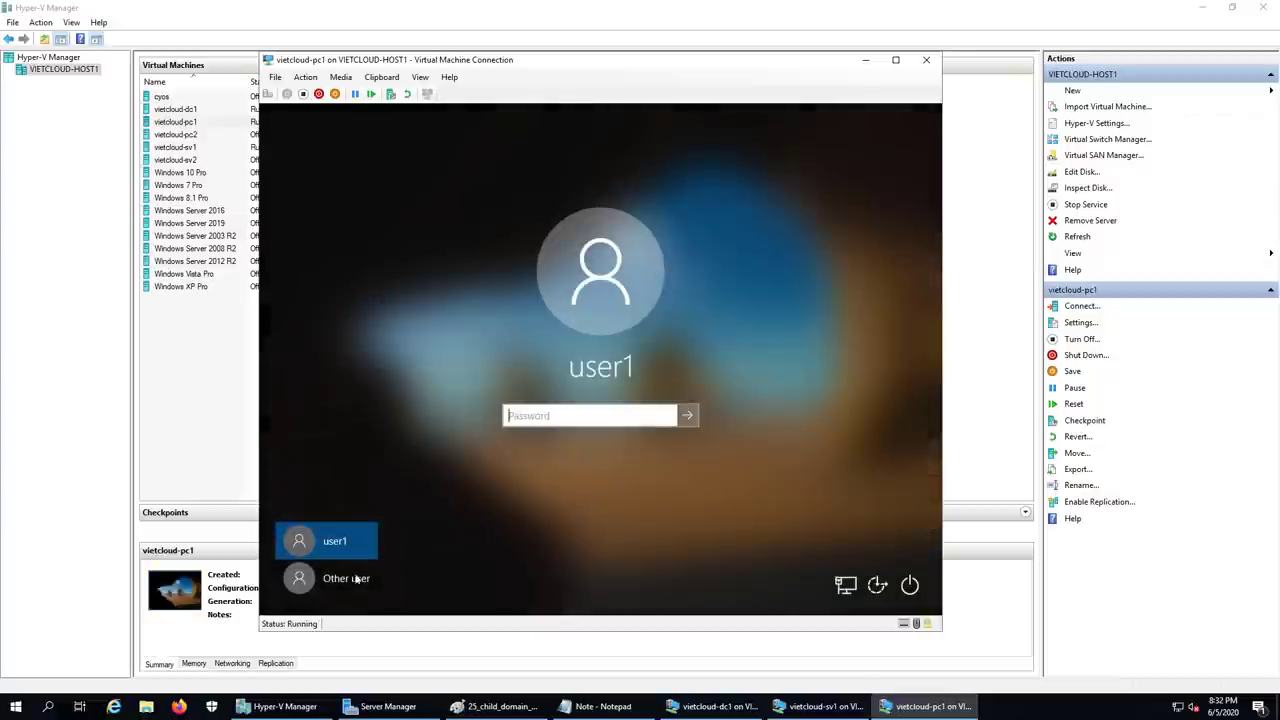
left_click(345, 585)
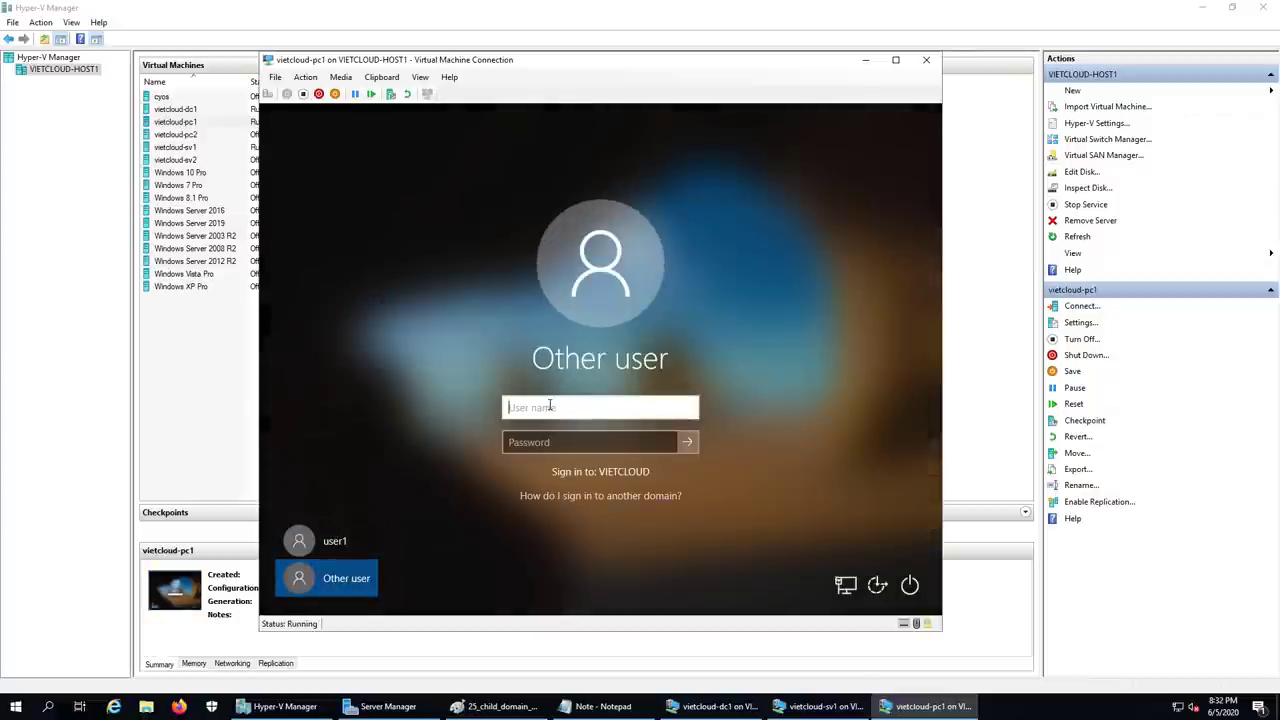
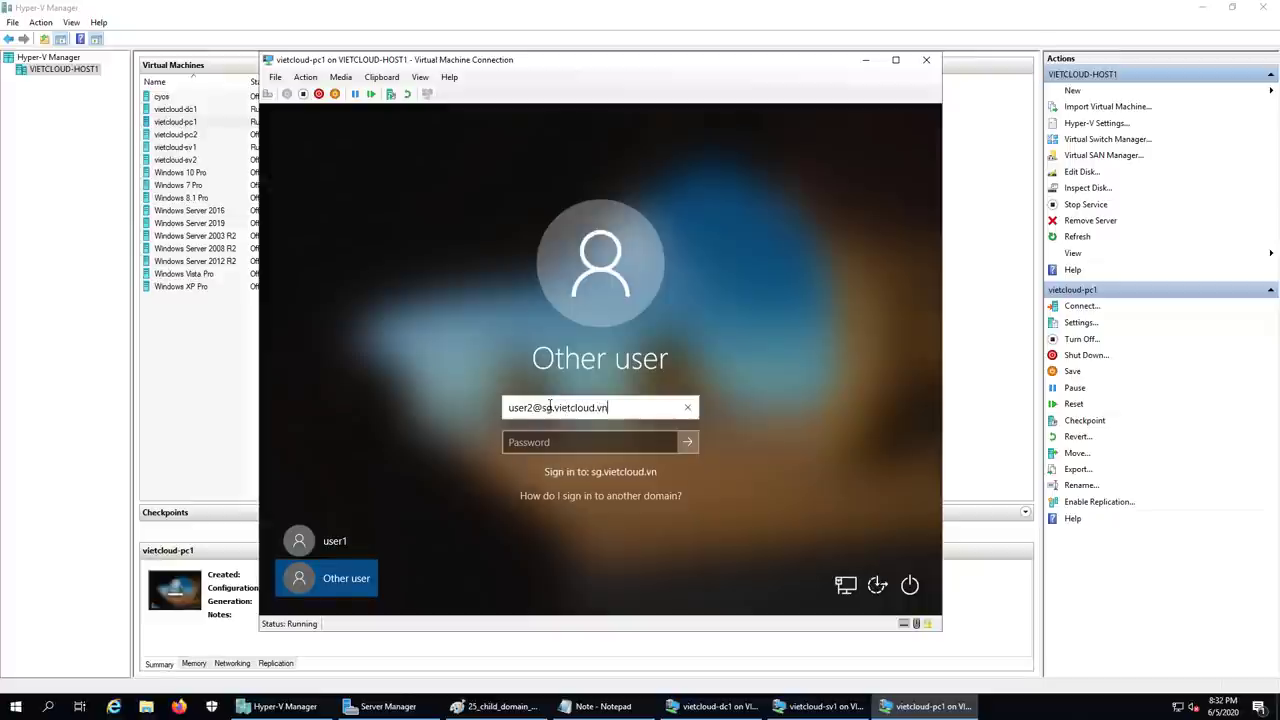
key("Tab")
type("1234")
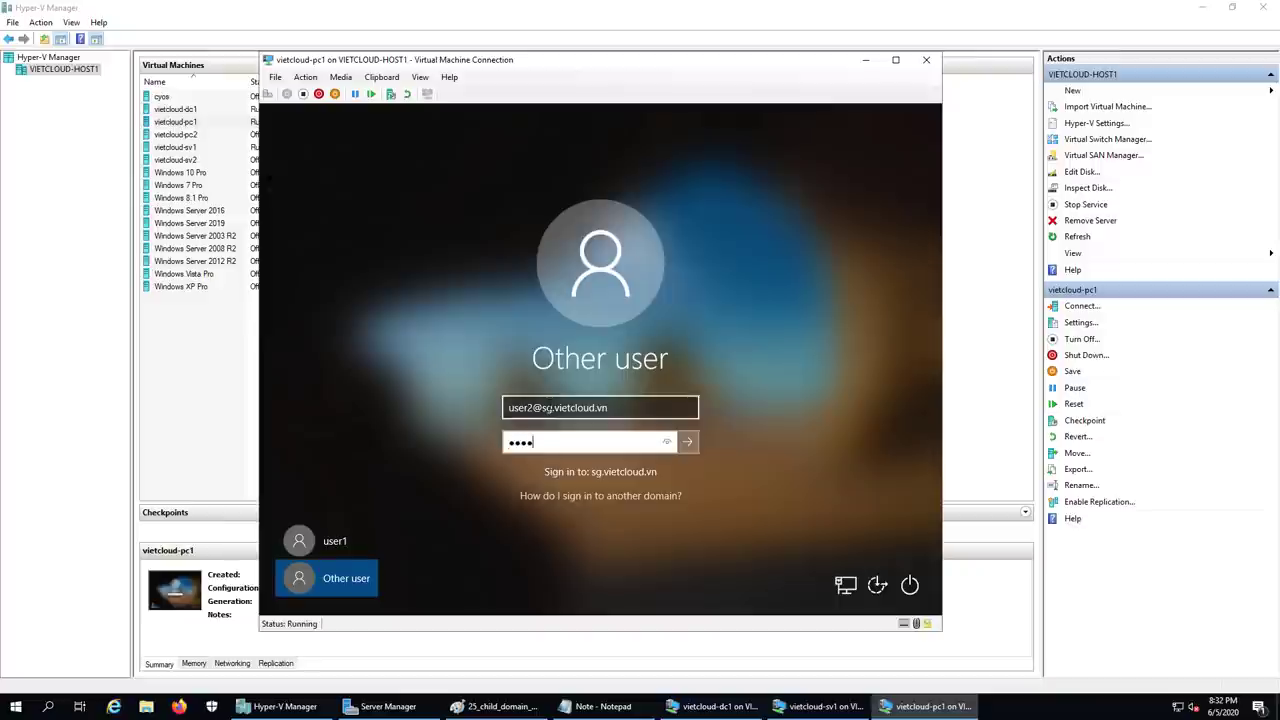
type("5678")
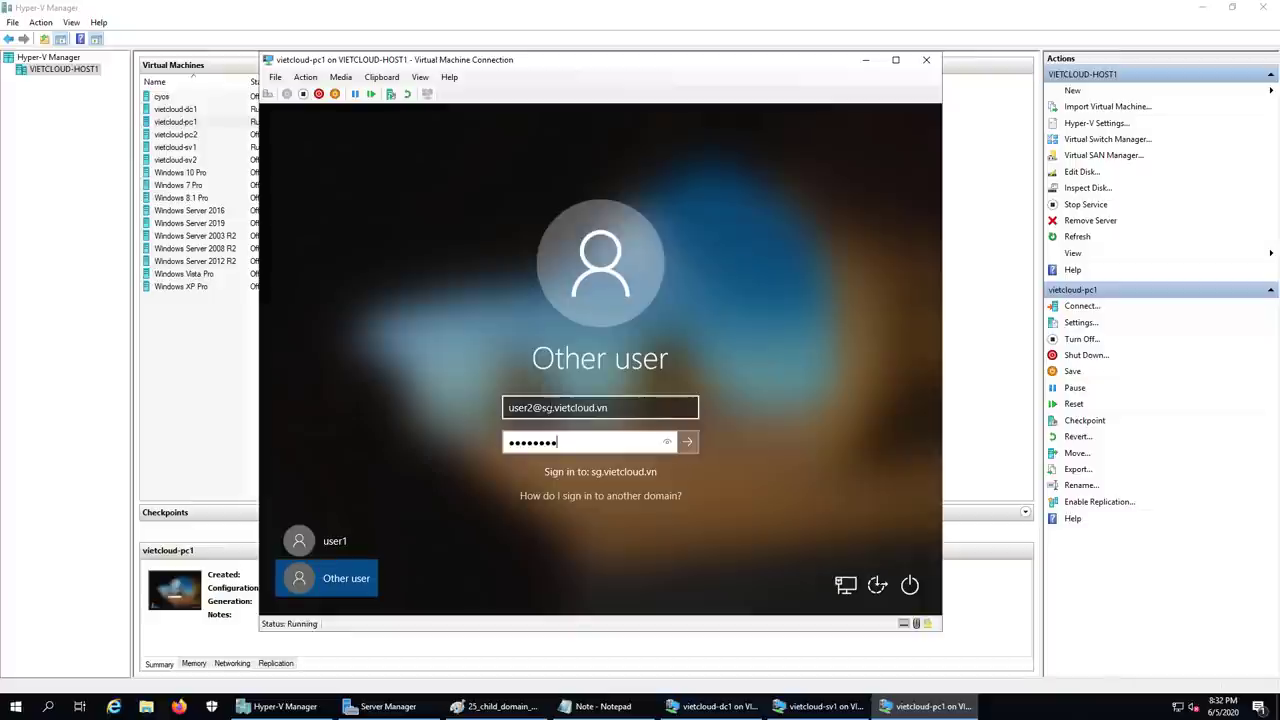
key("Return")
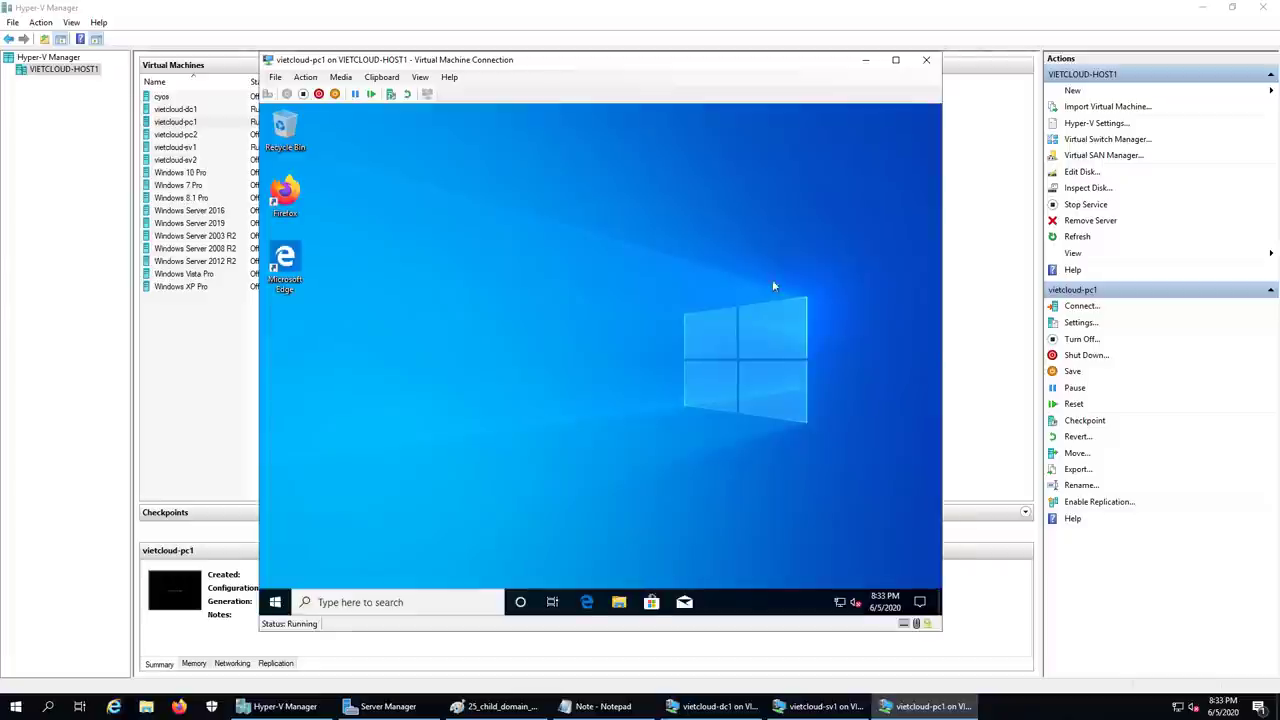
- Check the signed-in account in the VM's Start menu, then bring the Paint diagram forward
left_click(275, 602)
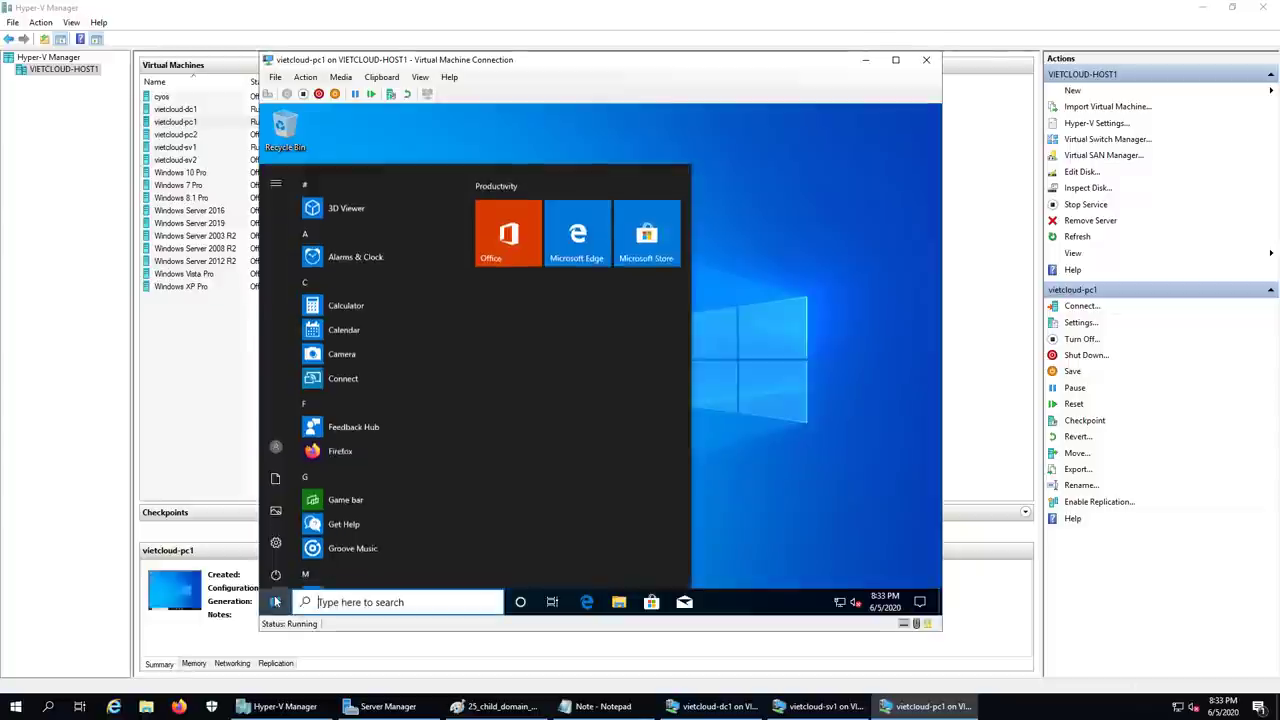
mouse_move(275, 445)
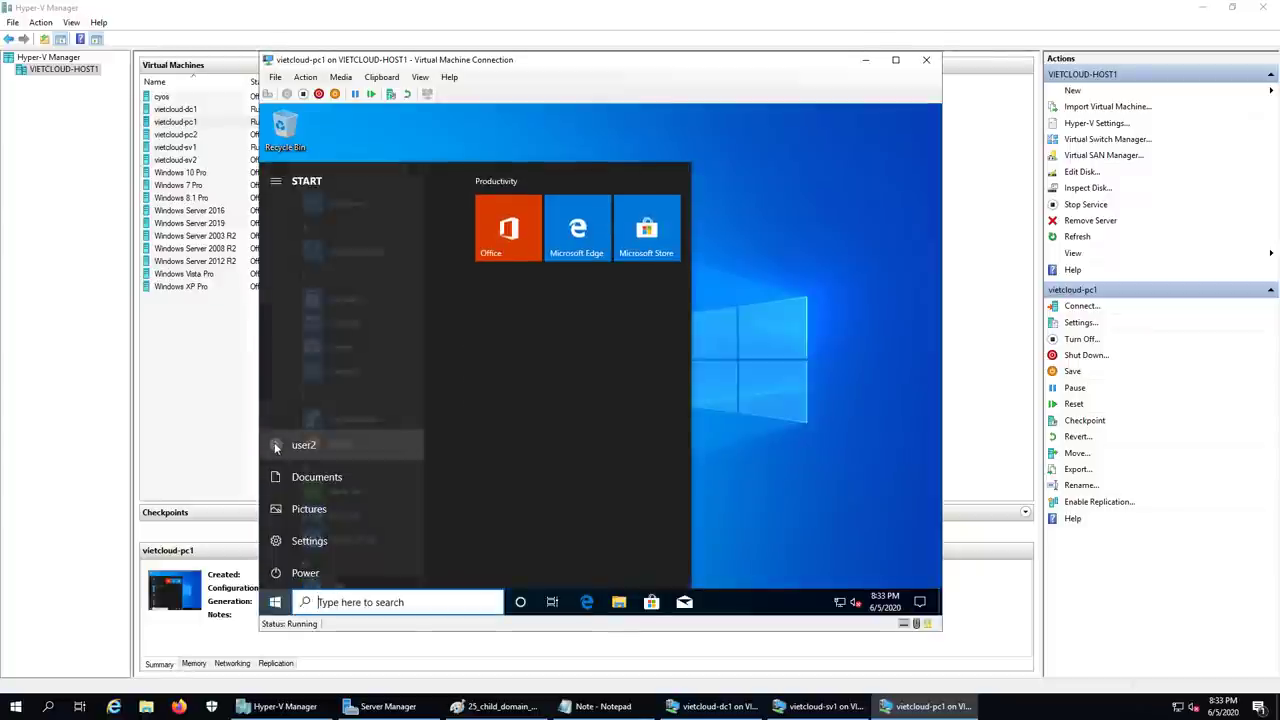
left_click(799, 404)
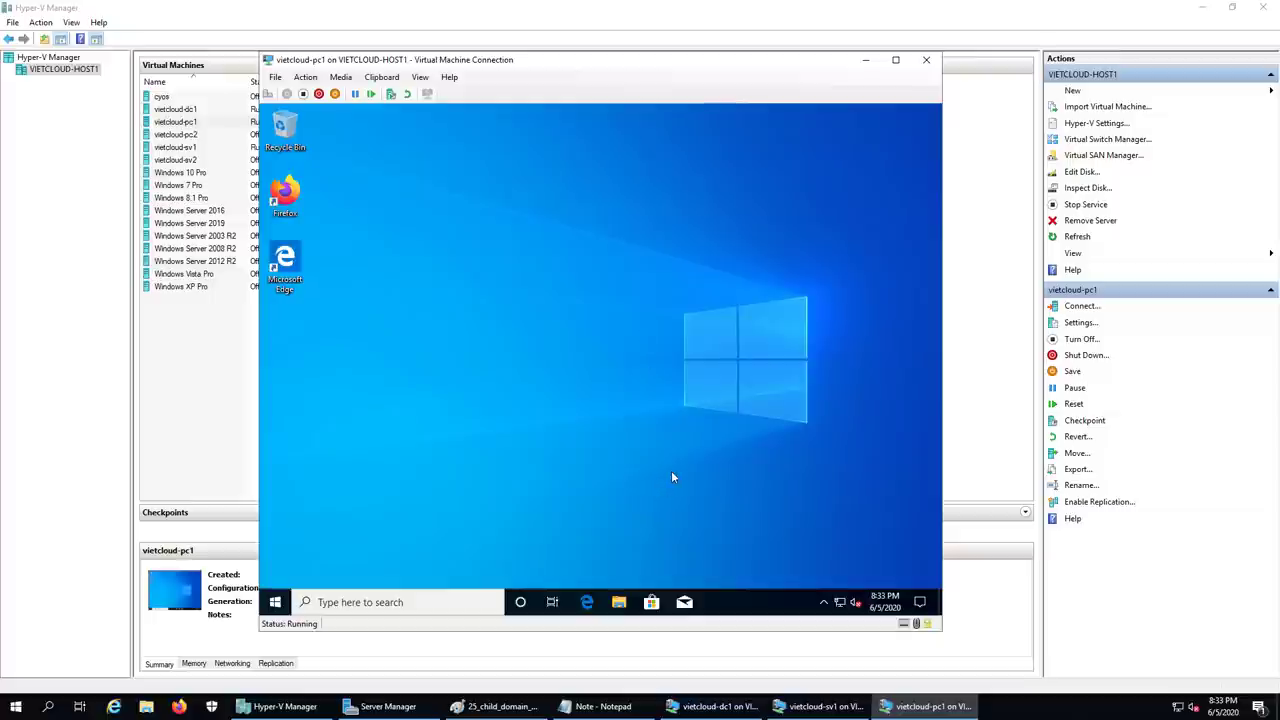
left_click(497, 706)
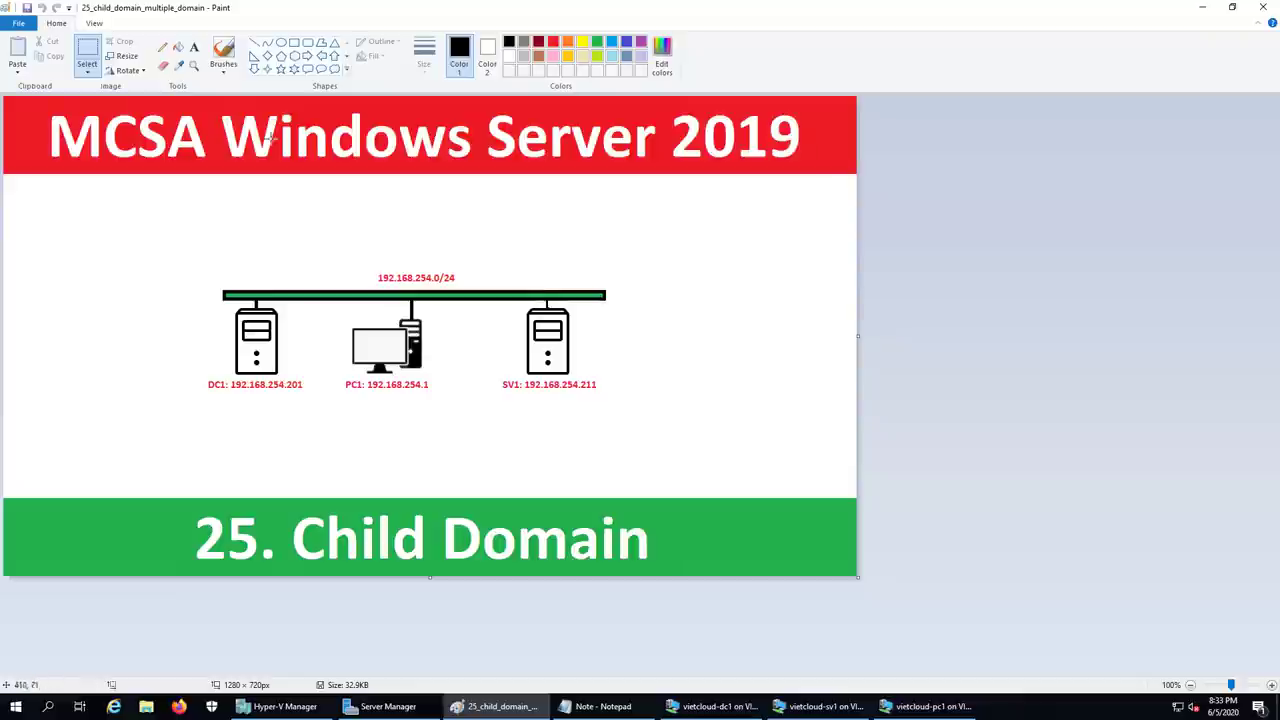
- Draw a green oval around DC1 and PC1 on the network diagram
left_click(281, 44)
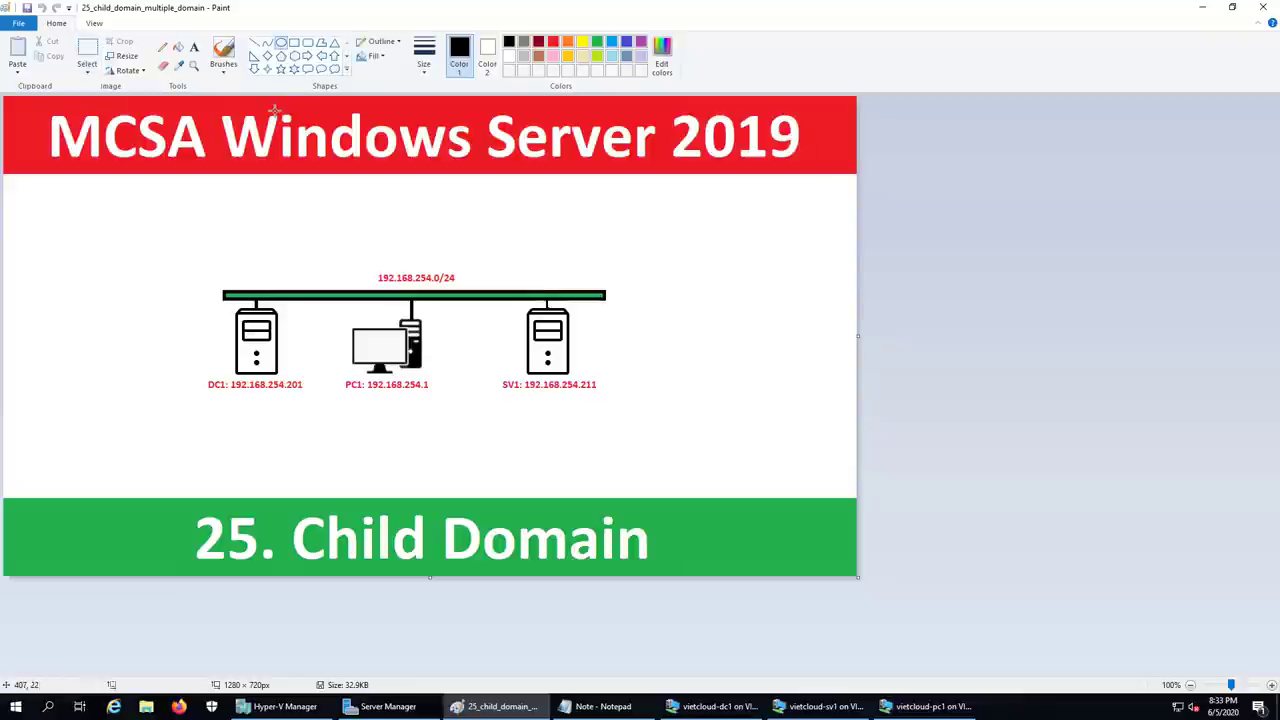
left_click(597, 44)
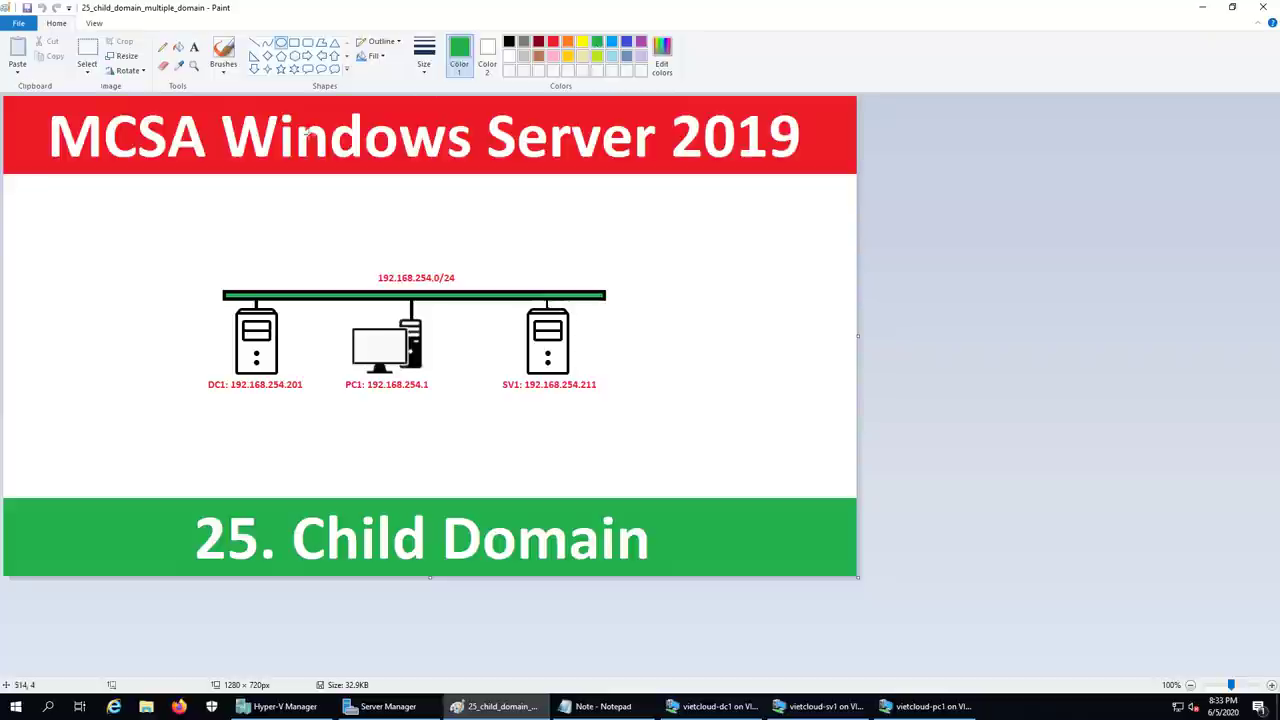
left_click_drag(171, 250, 464, 433)
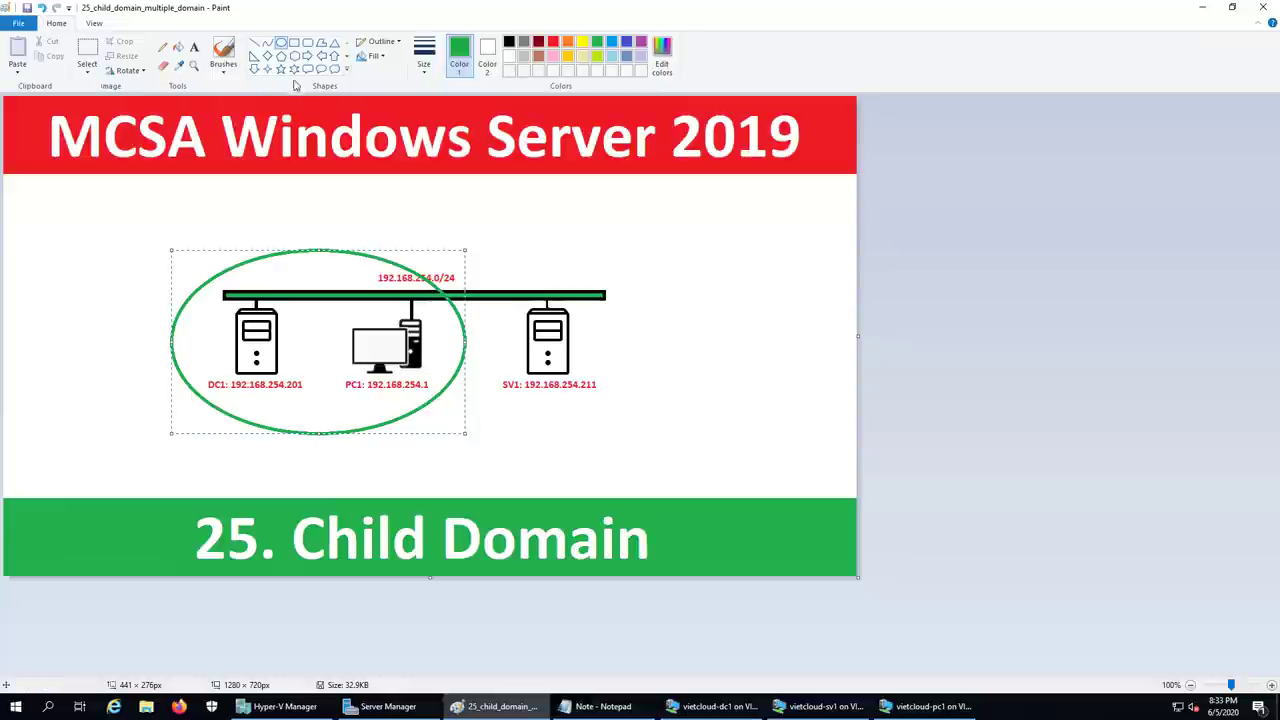
- Place a 20-point text box beneath the green oval
left_click(194, 47)
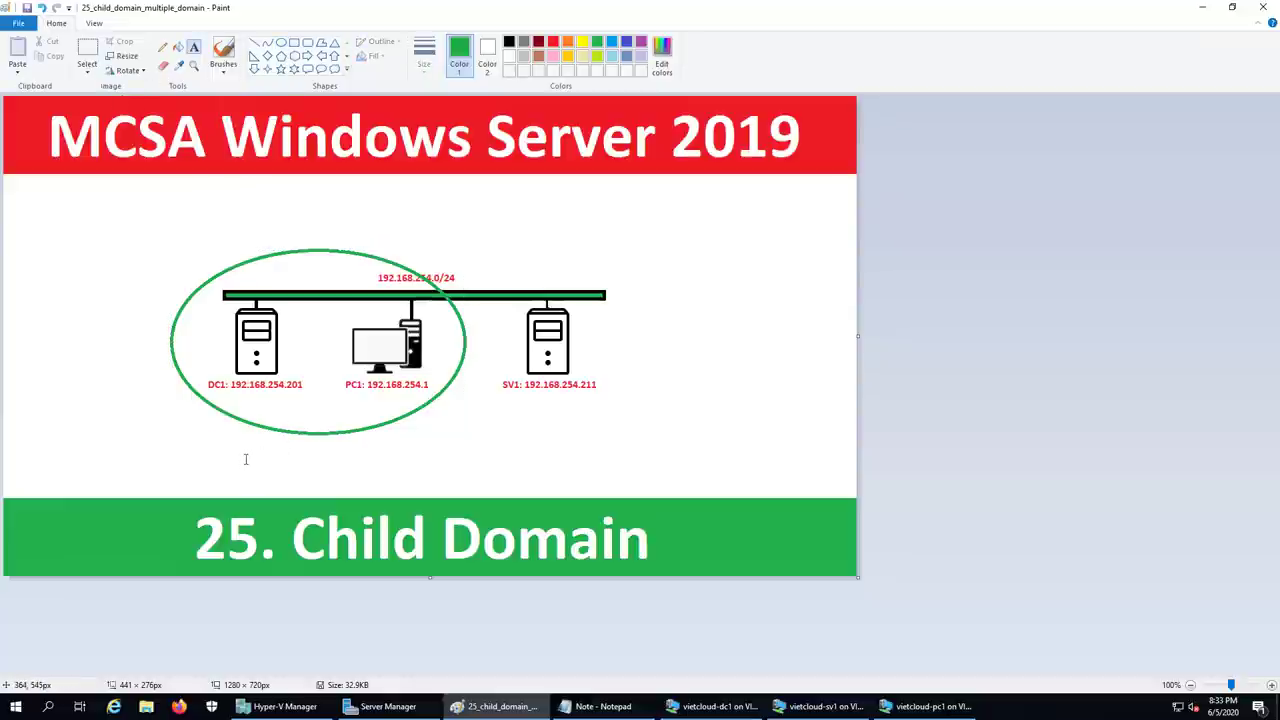
left_click(234, 460)
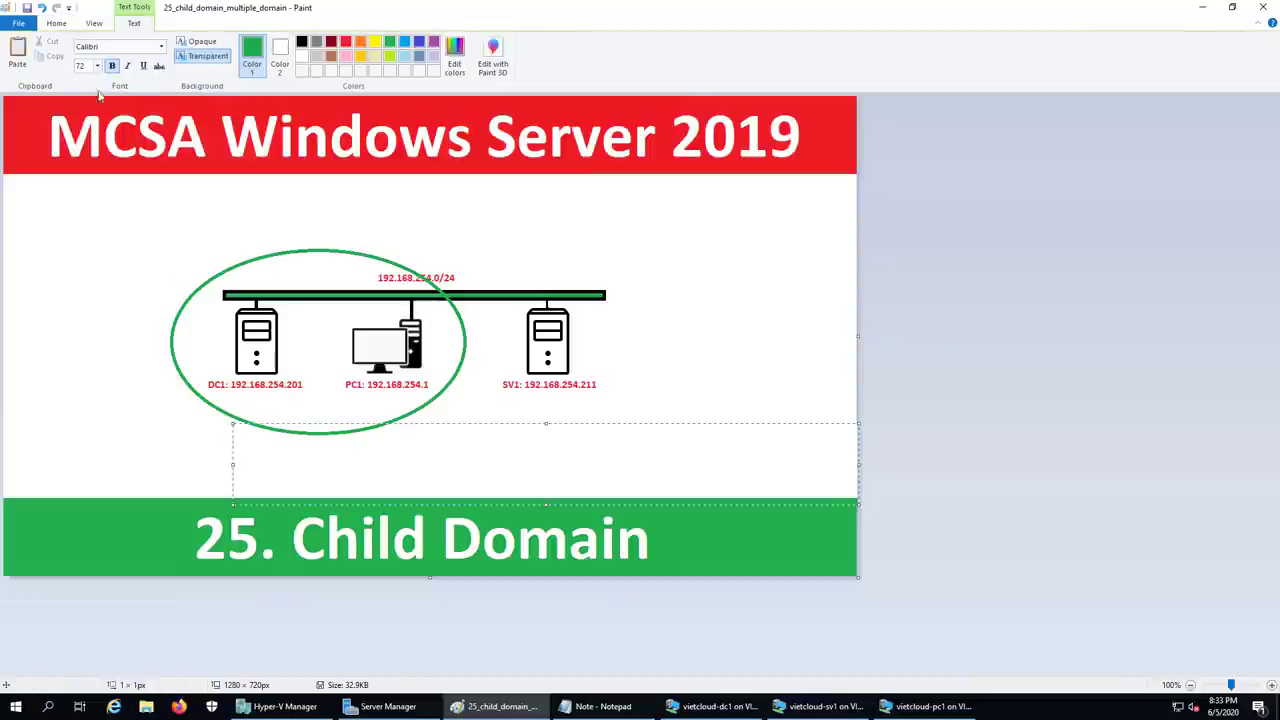
left_click(98, 66)
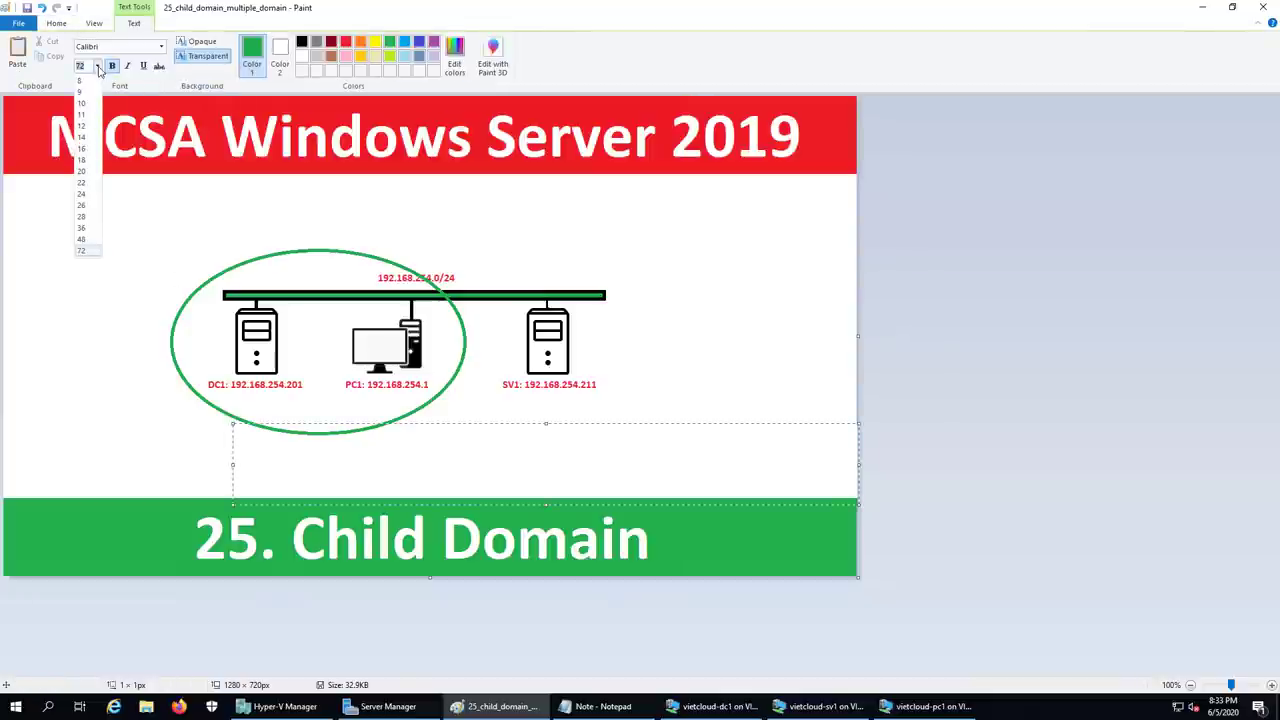
left_click(84, 171)
left_click(158, 444)
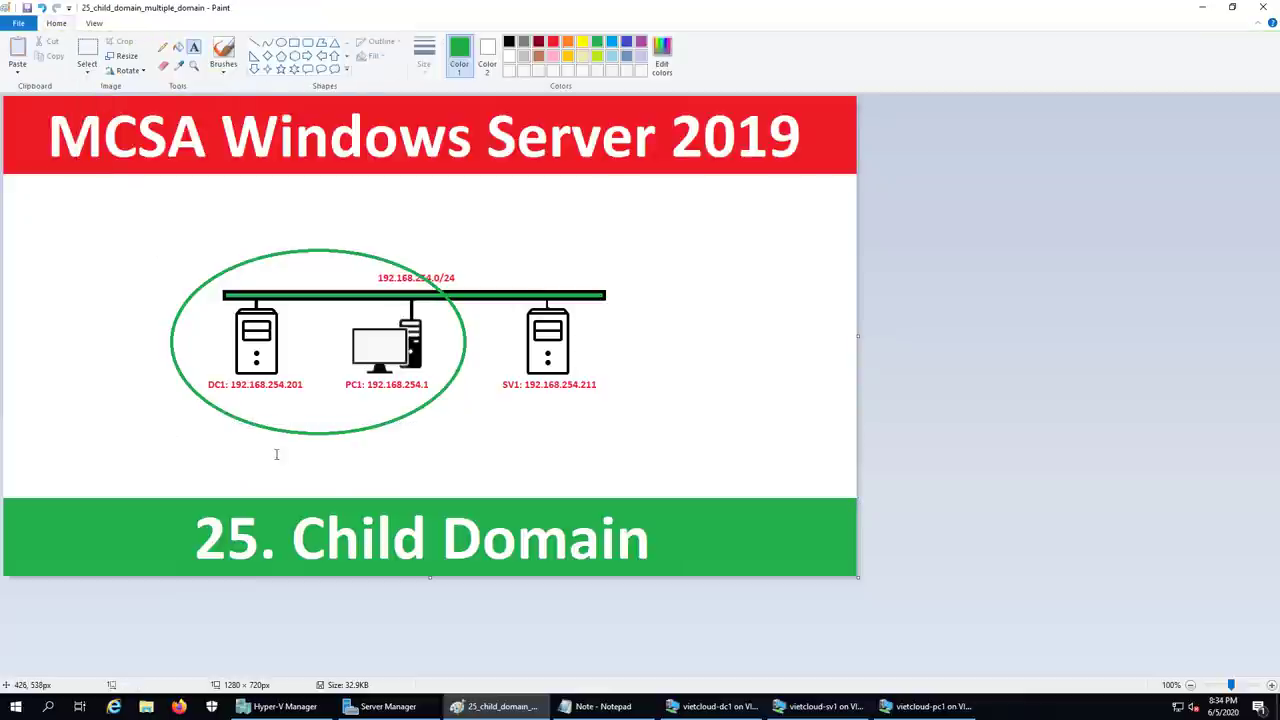
left_click(248, 459)
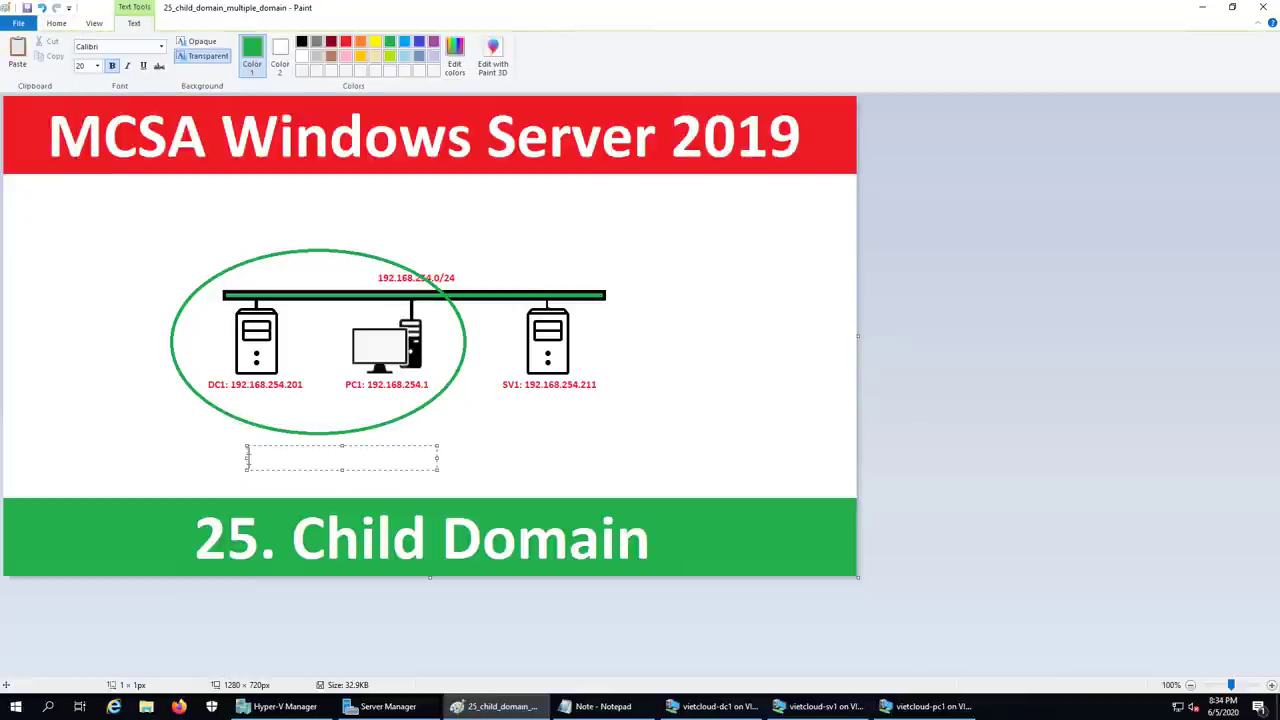